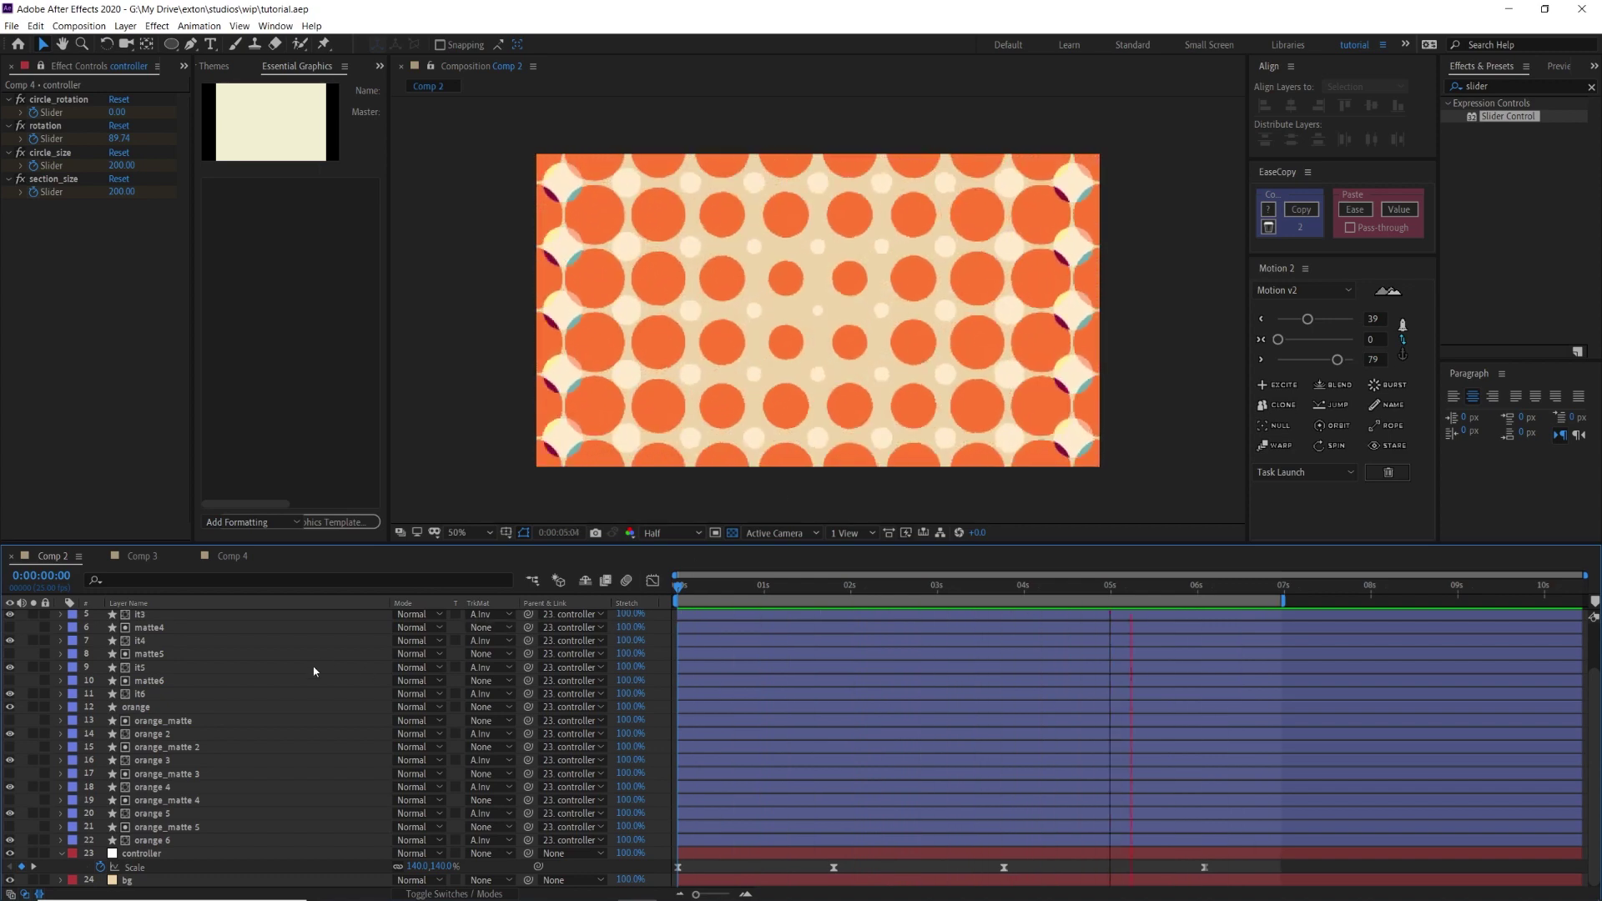
Preview the circle pattern animations in Comp 2 and Comp 3 and compare their frames near the four-second mark.
click(142, 556)
key(space)
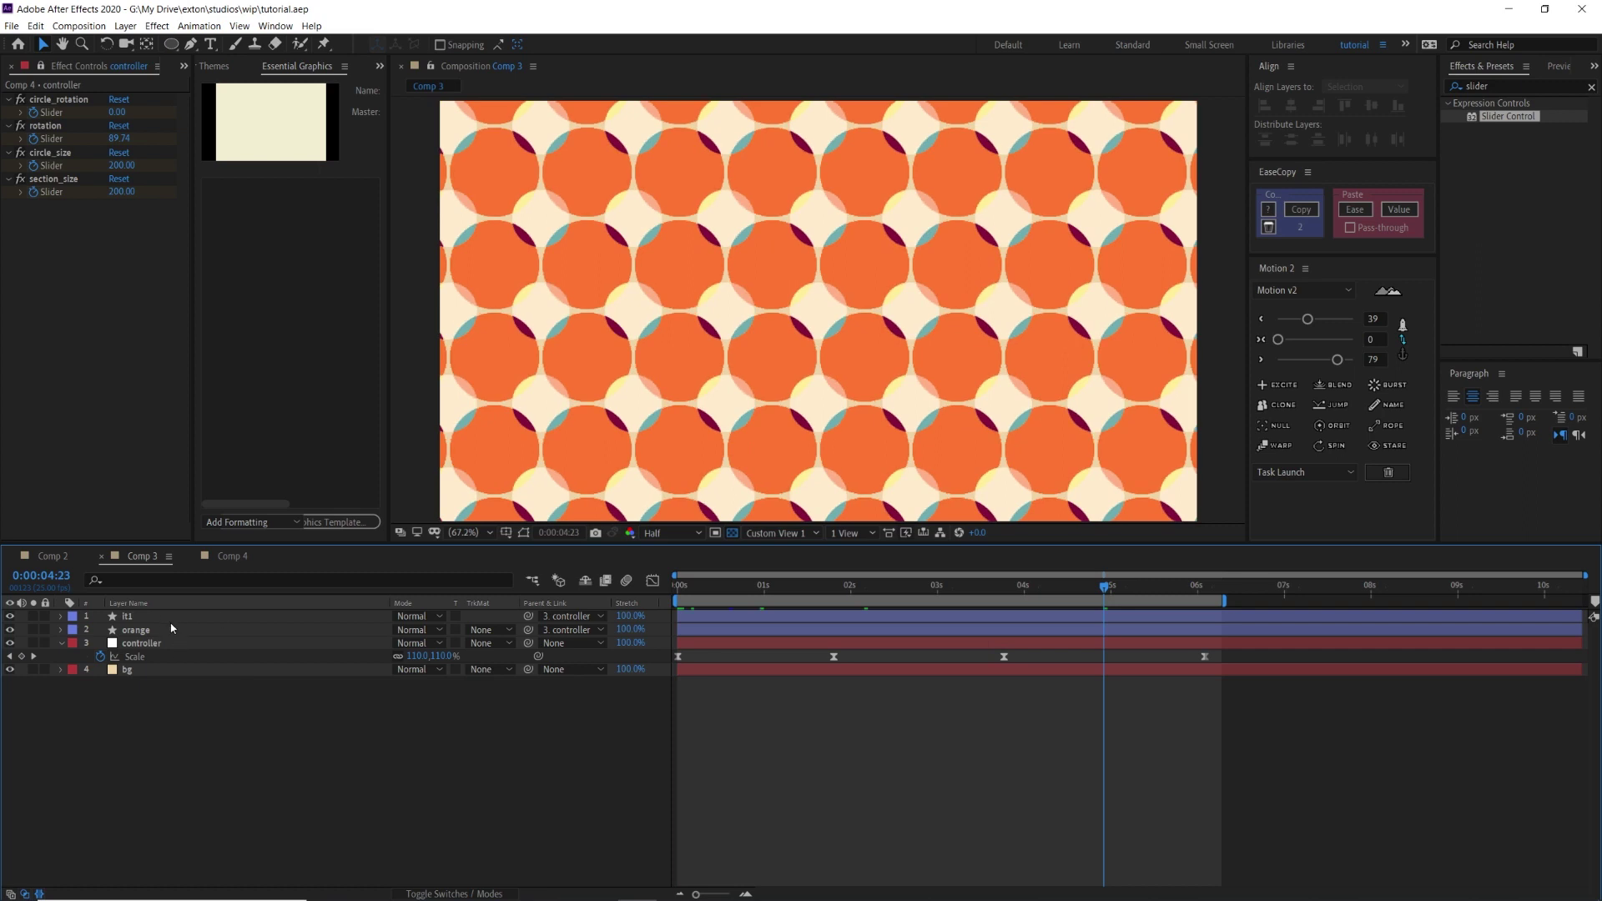
click(678, 586)
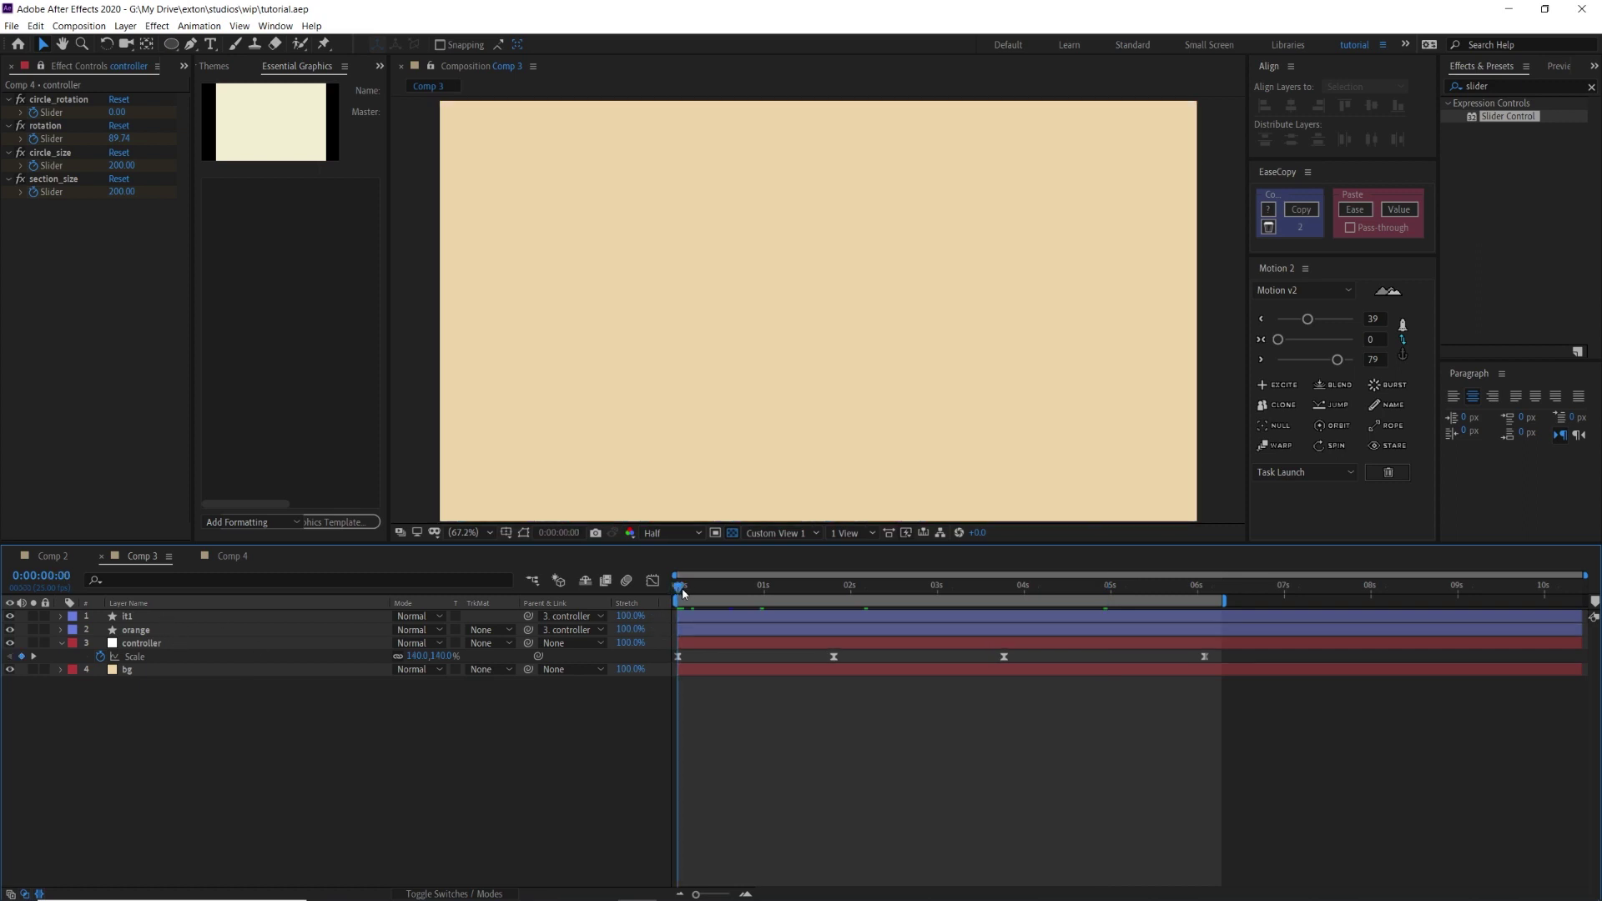
click(52, 556)
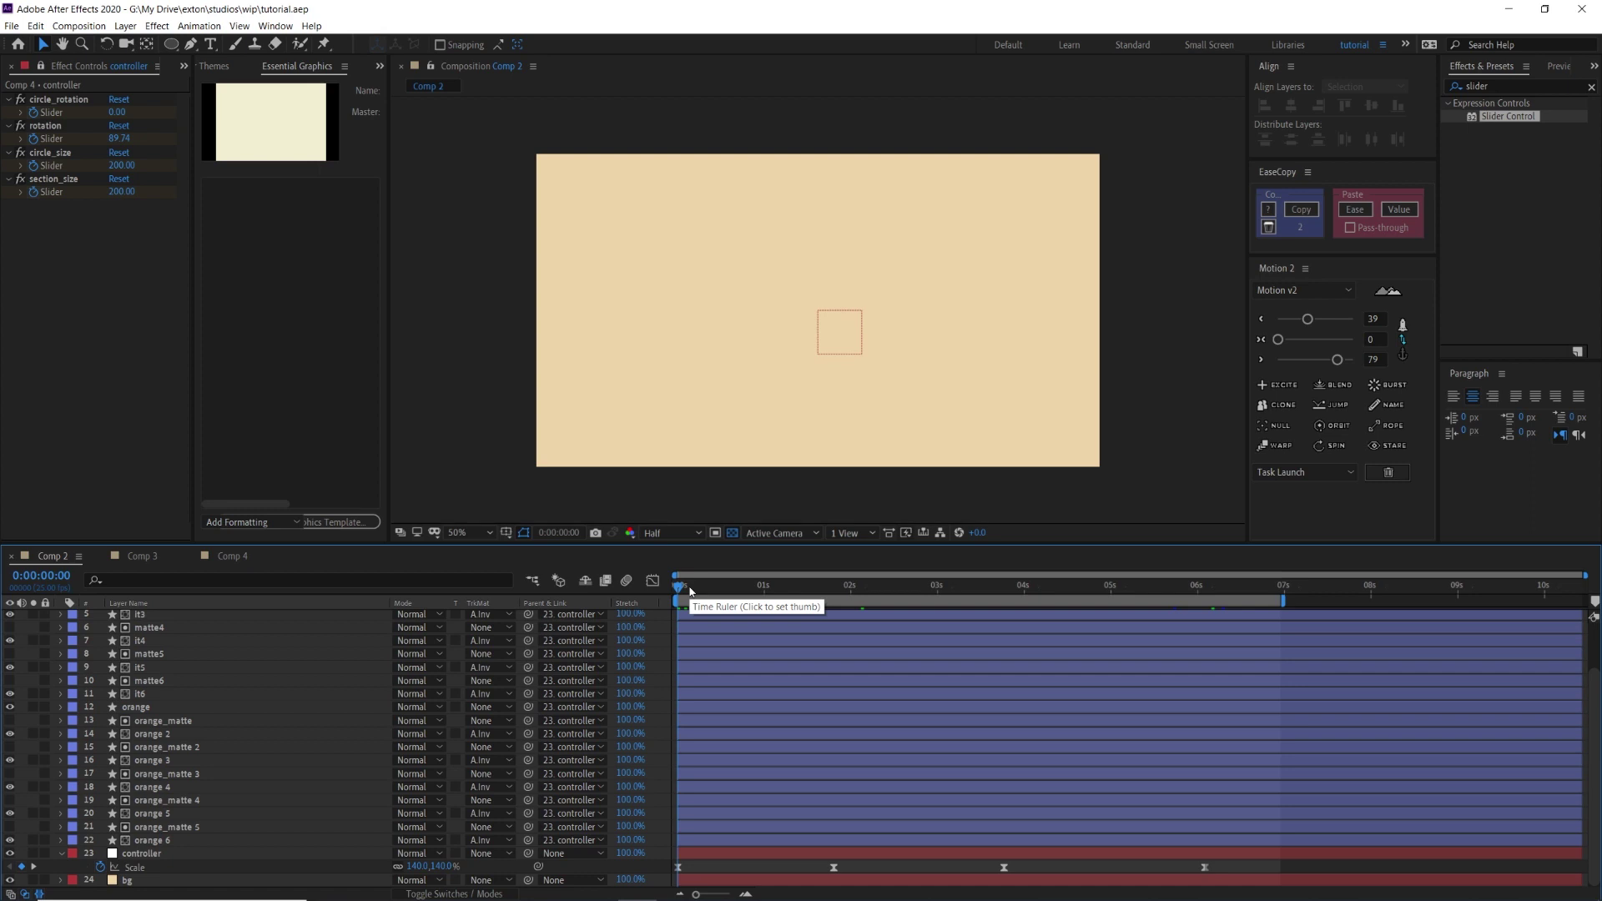
key(space)
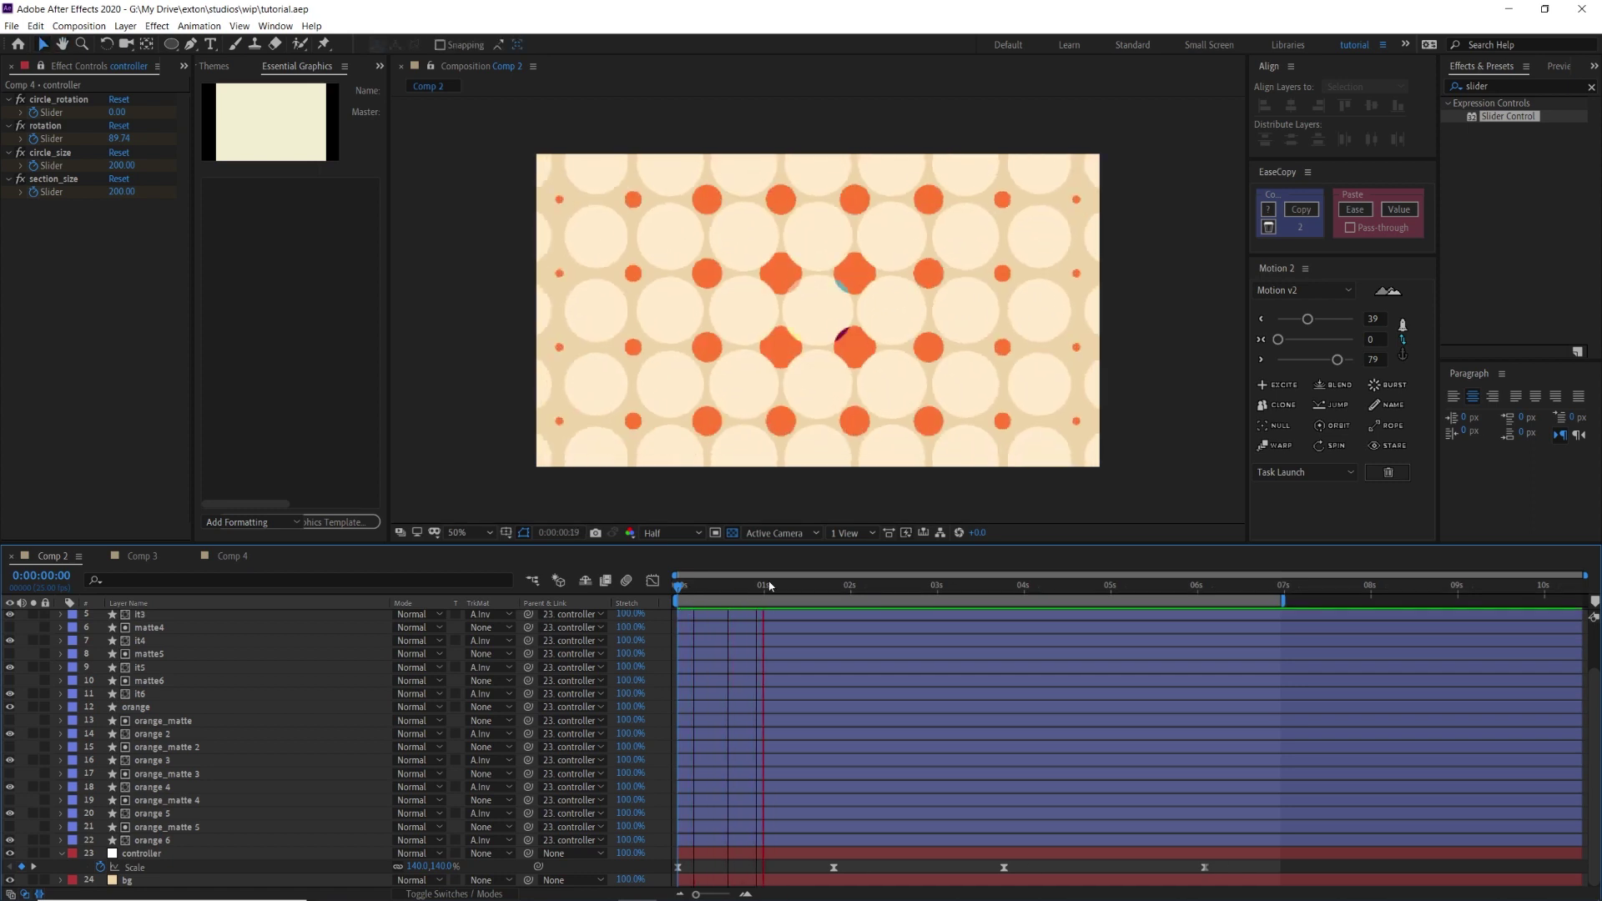
key(space)
click(1026, 586)
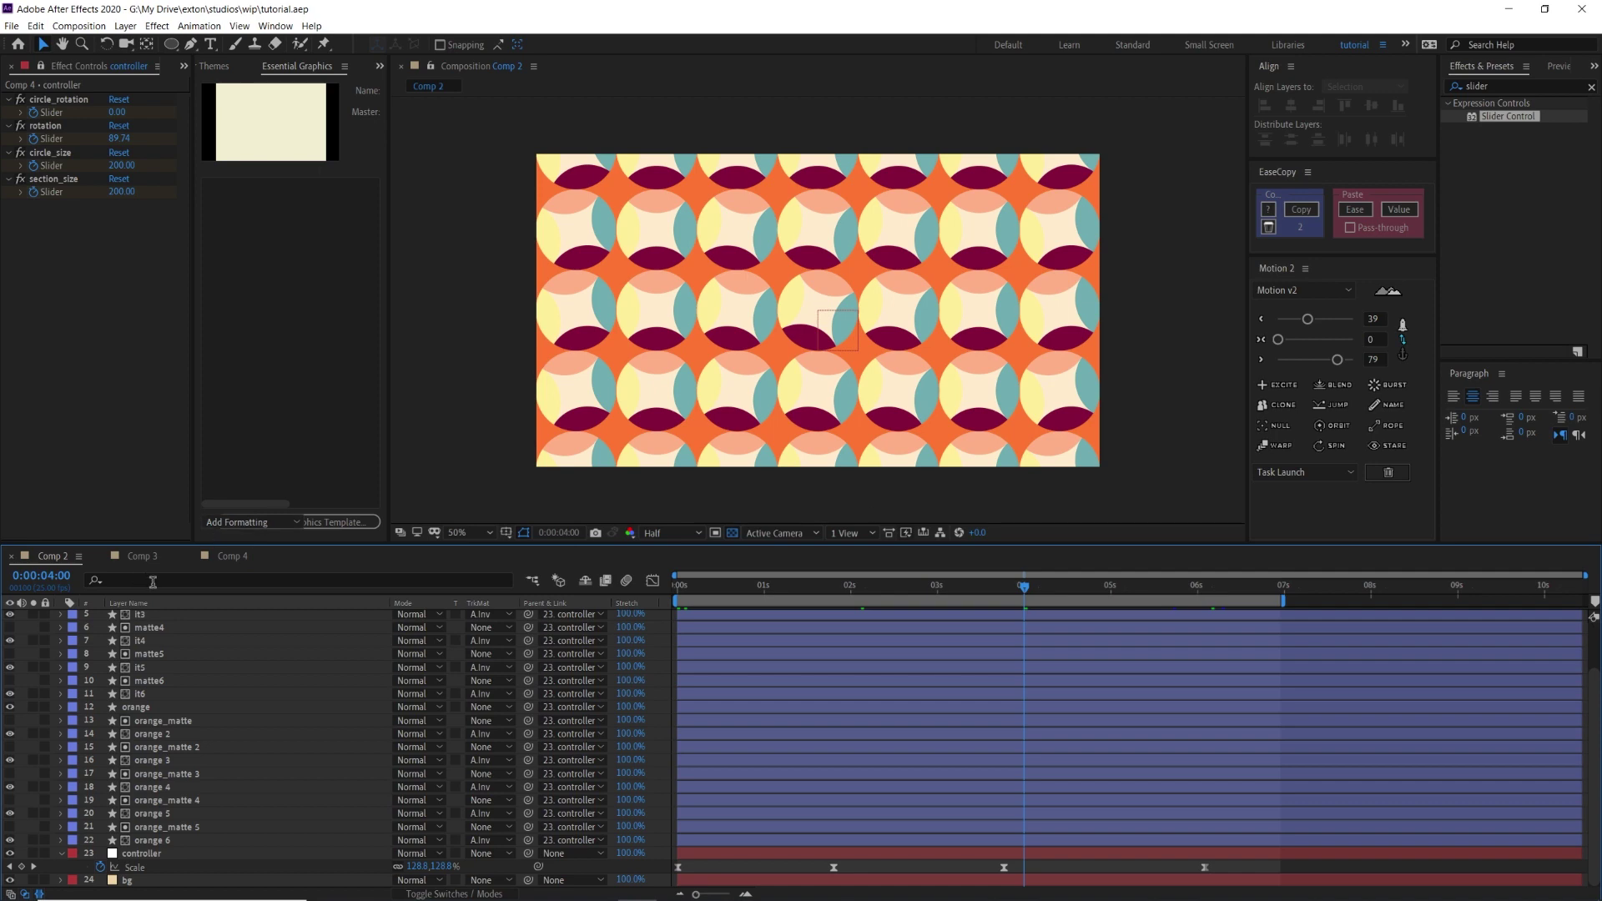
click(784, 328)
click(337, 602)
click(143, 556)
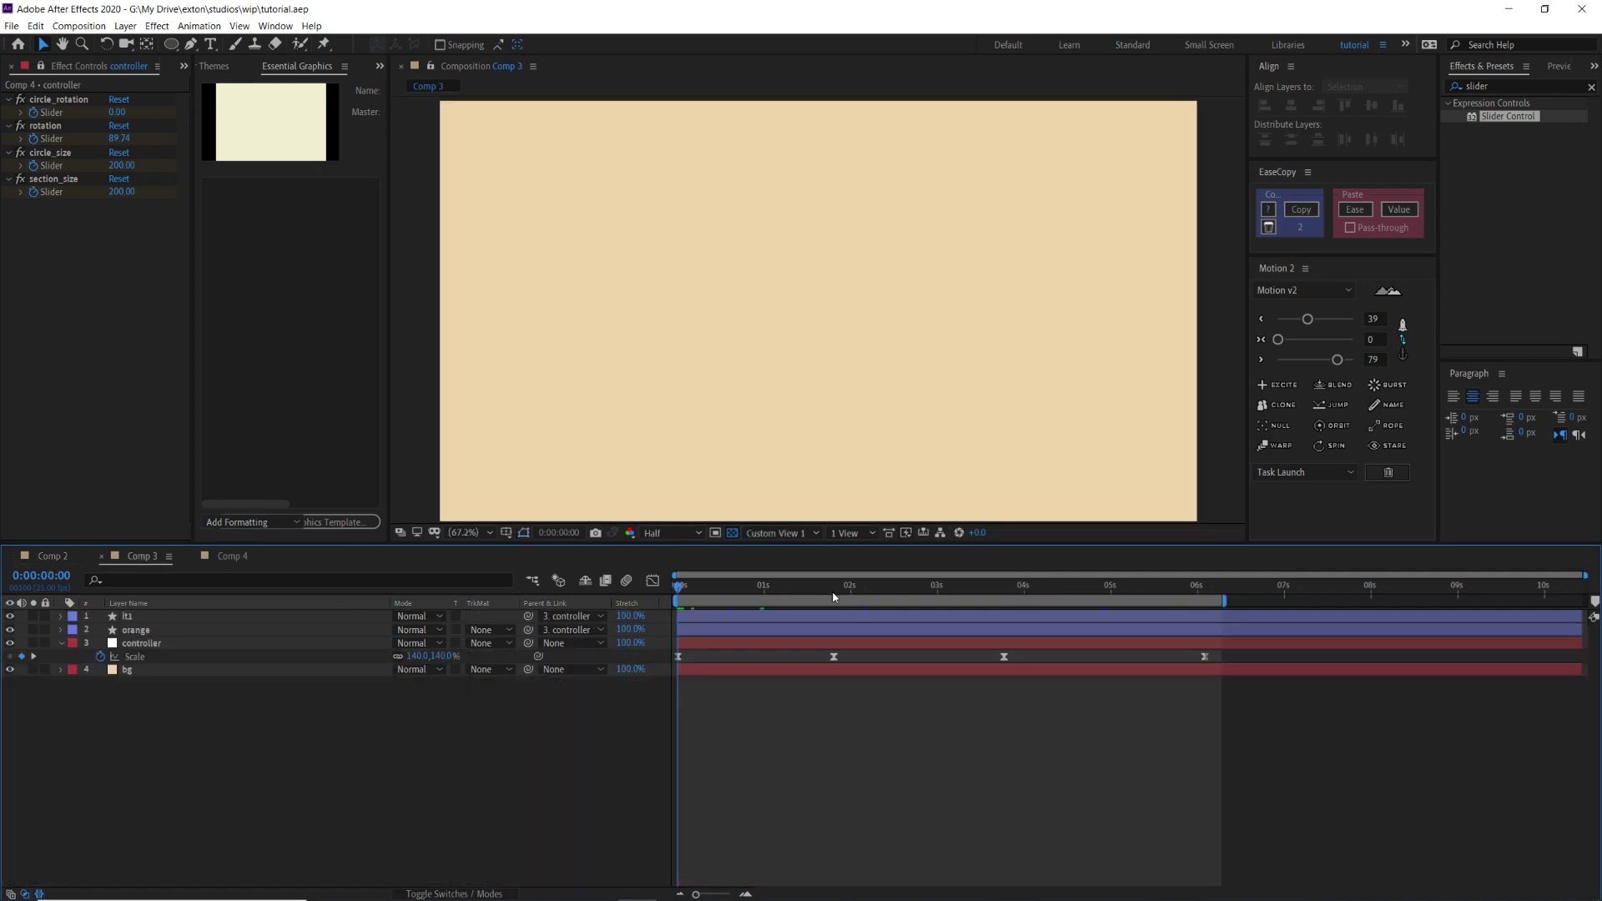
click(1001, 590)
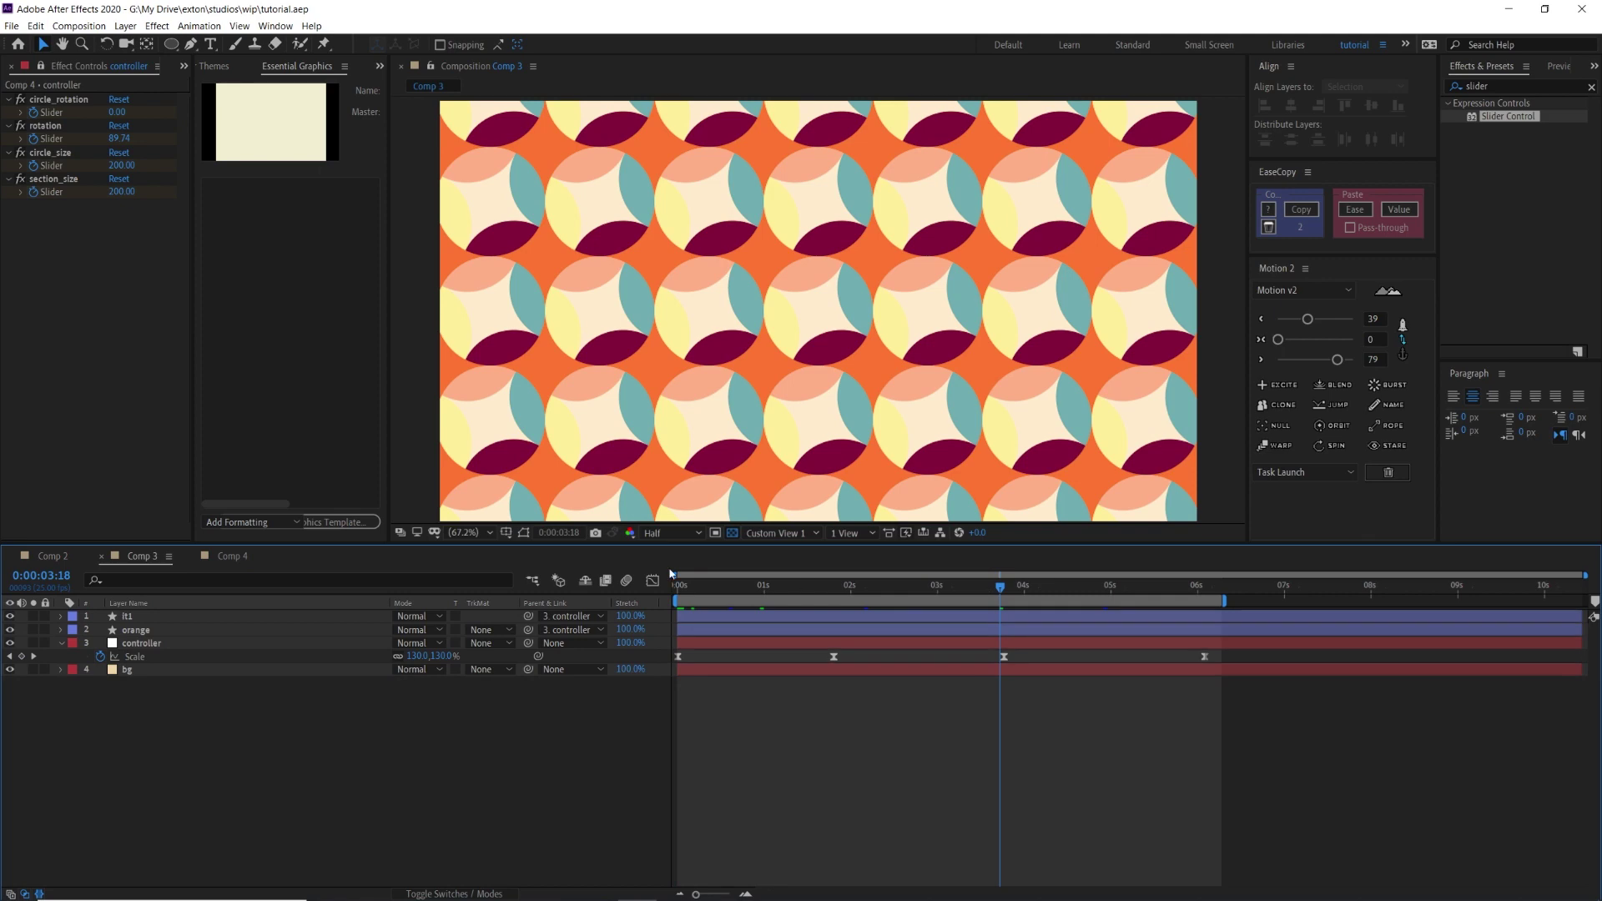
Open Comp 4, fit the whole composition in the viewer, and create a full-frame ellipse on a new shape layer.
click(230, 557)
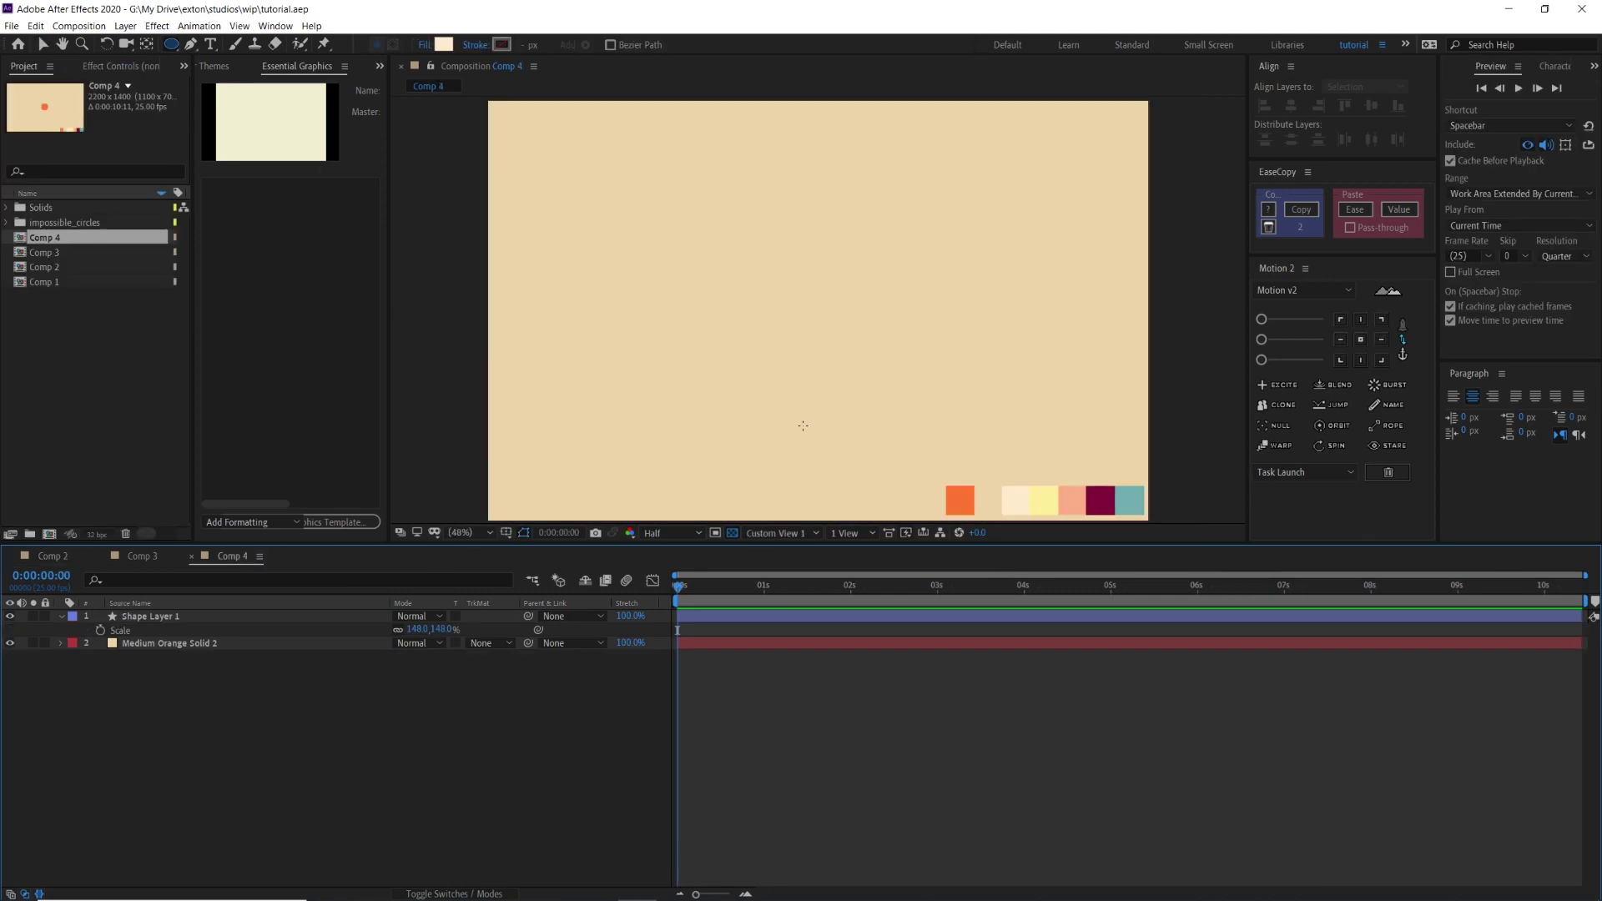
key(comma)
key(comma)
key(period)
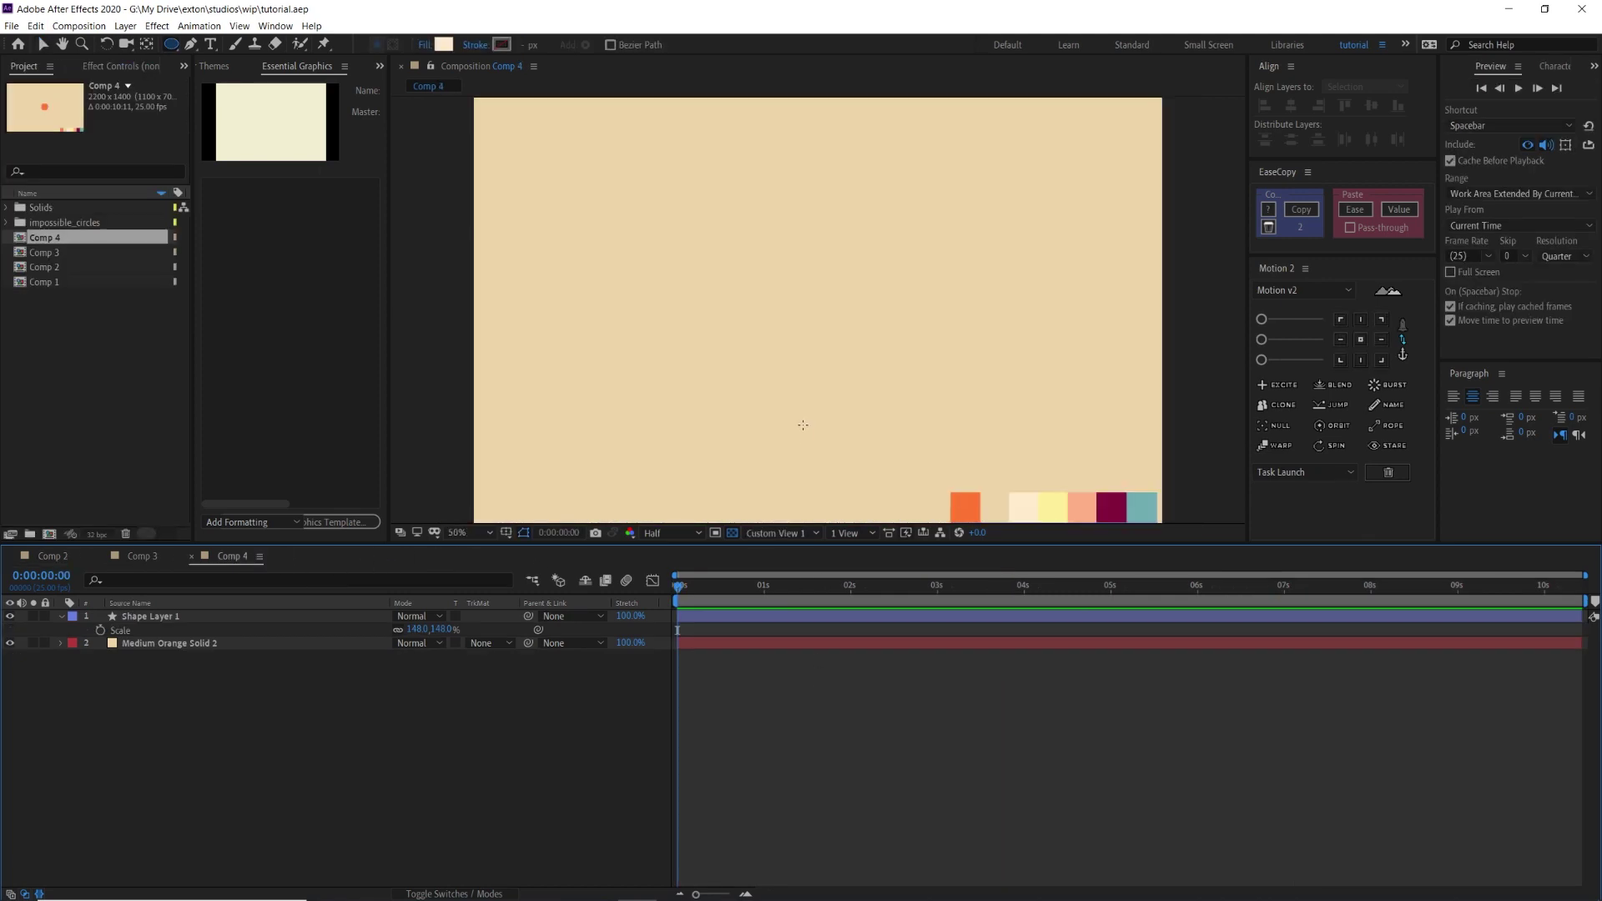
click(477, 534)
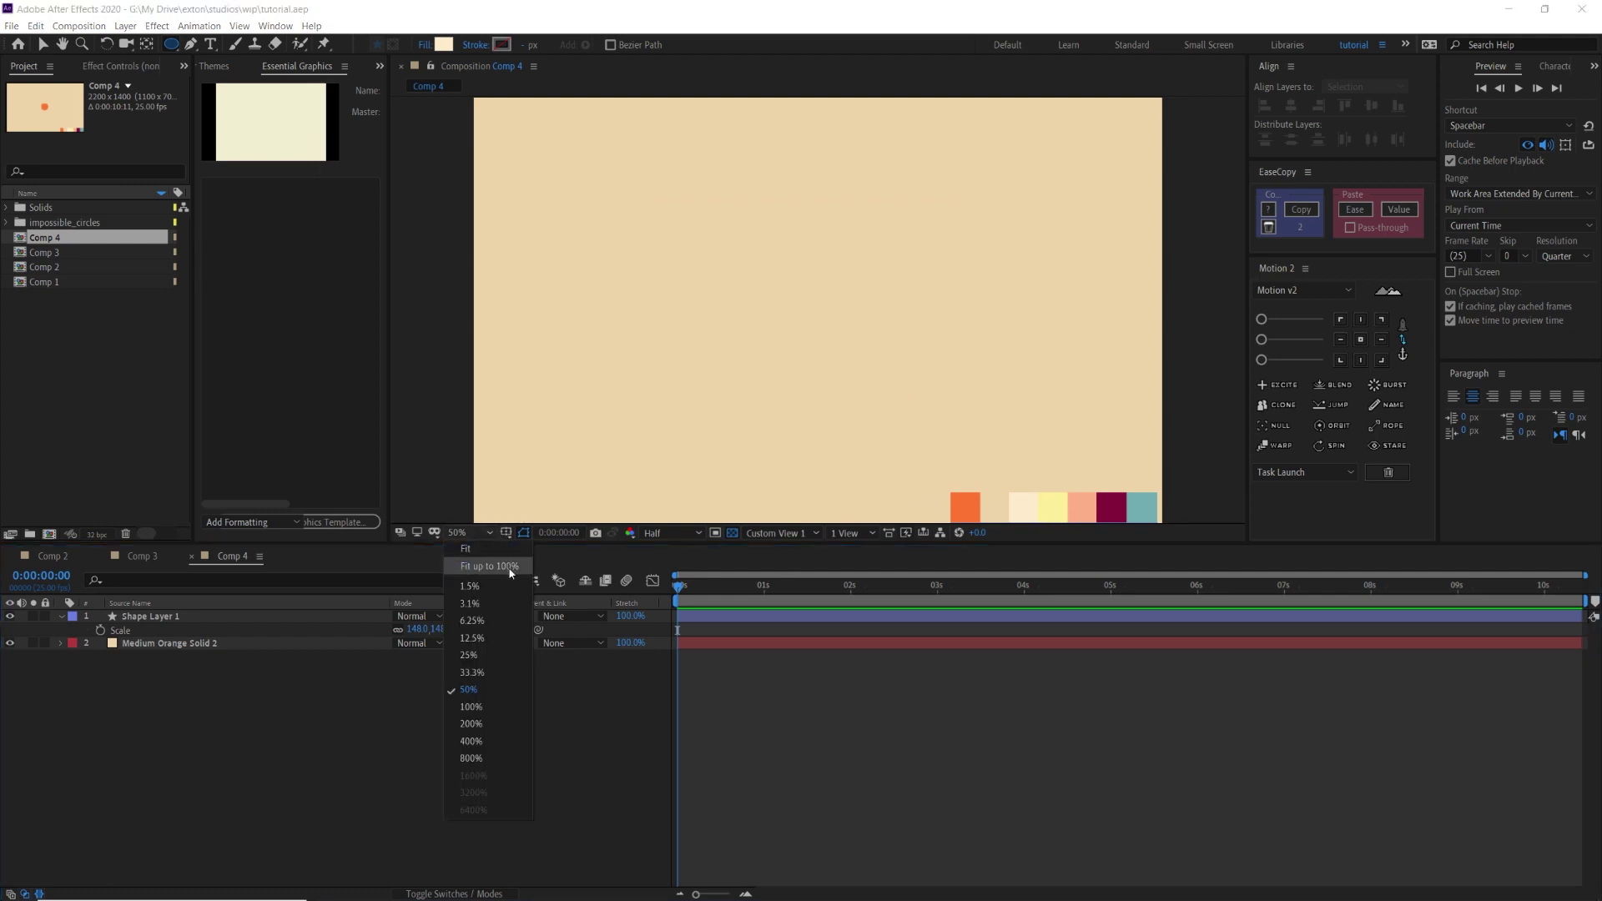
click(467, 574)
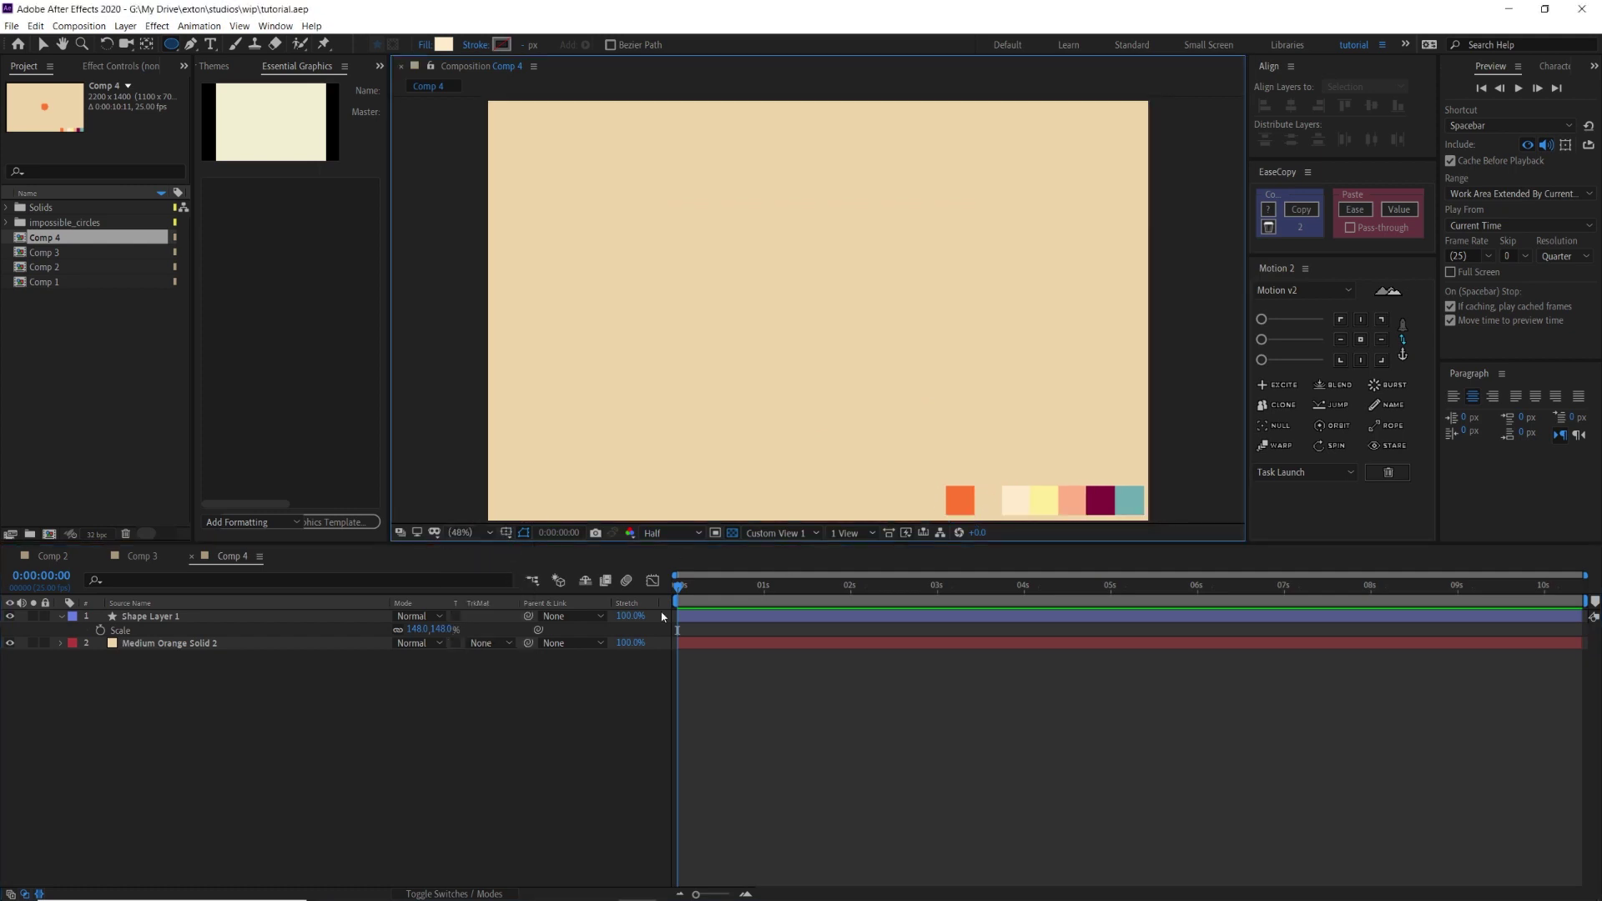
double_click(172, 44)
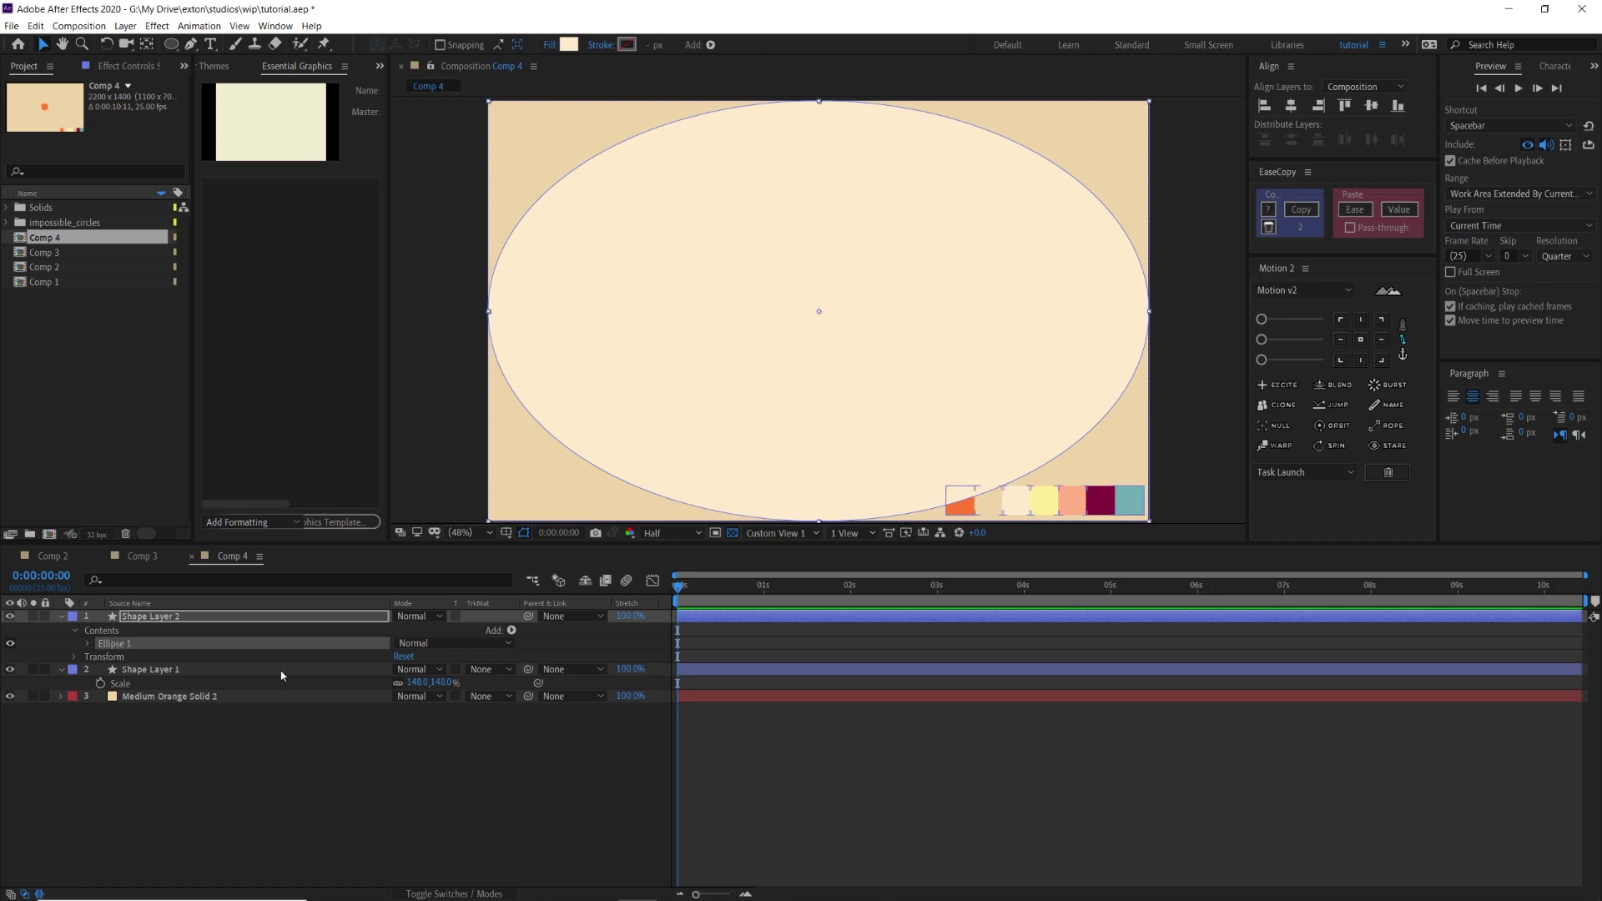
Check the anchor point and position of the new ellipse layer, then deselect it.
click(222, 619)
key(a)
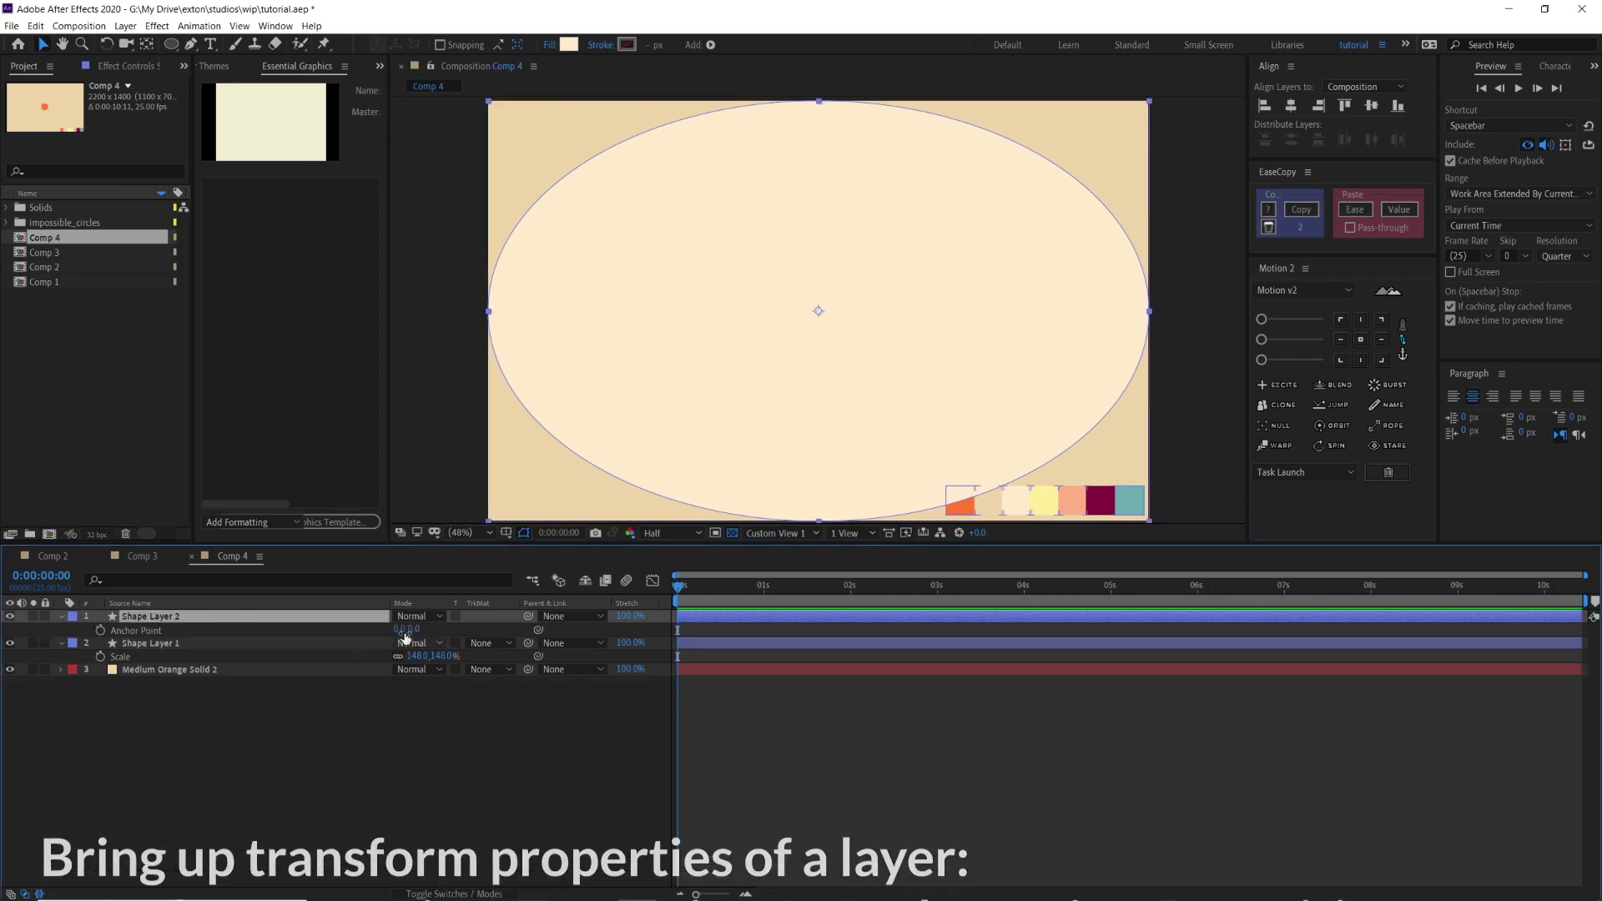
key(p)
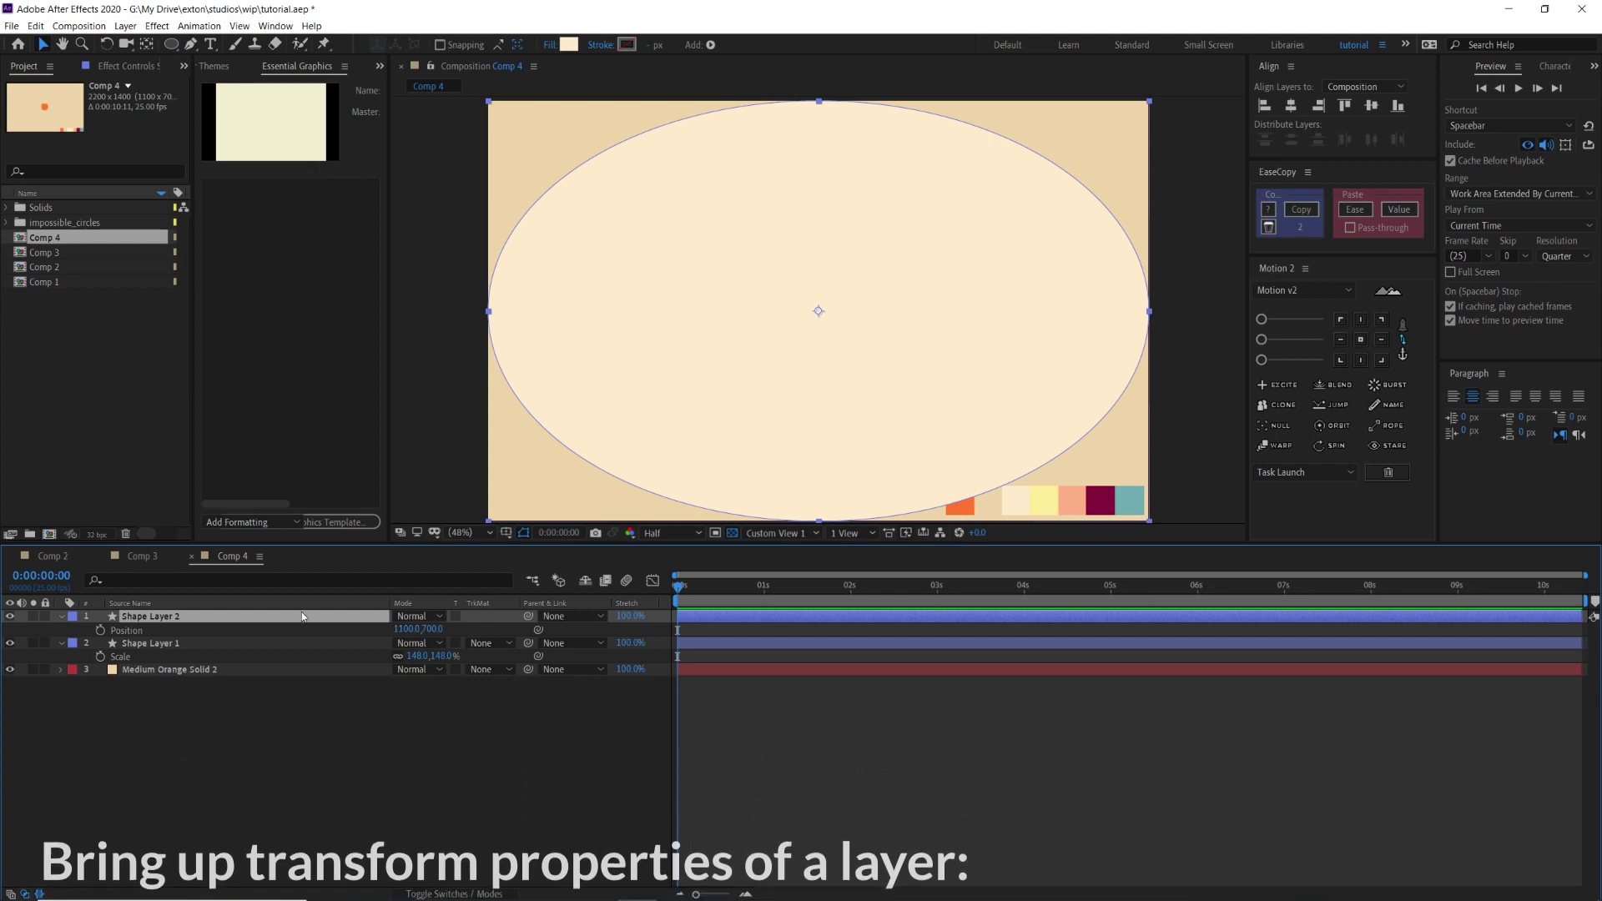
key(F2)
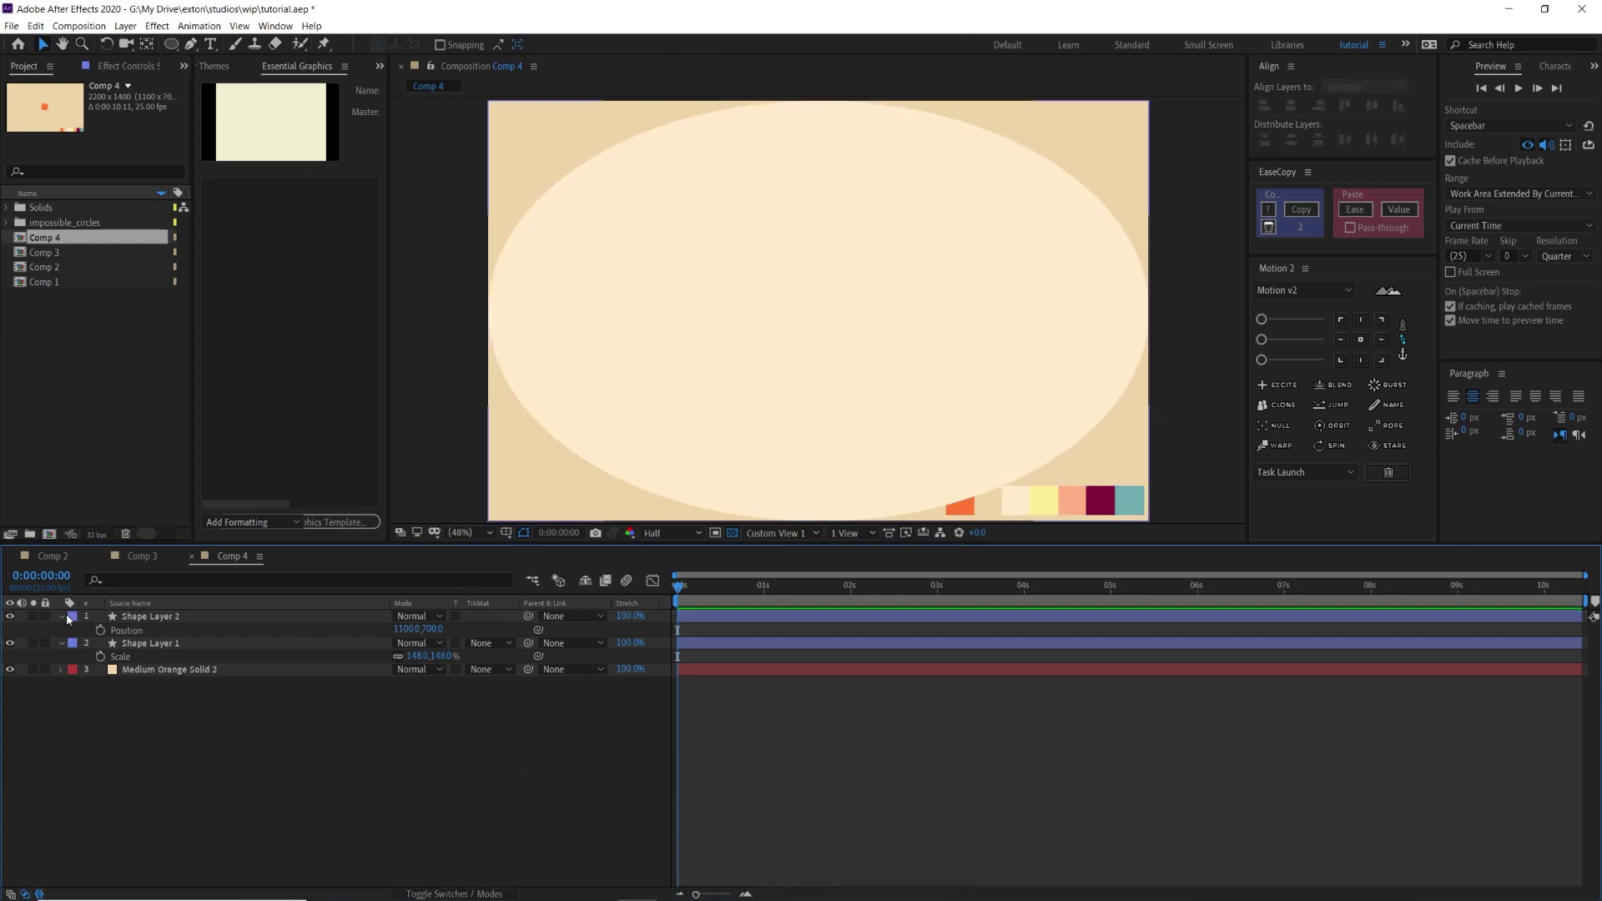
Set the ellipse path size of the new shape layer to 200 by 200.
click(62, 616)
click(62, 616)
click(75, 630)
click(88, 643)
click(102, 657)
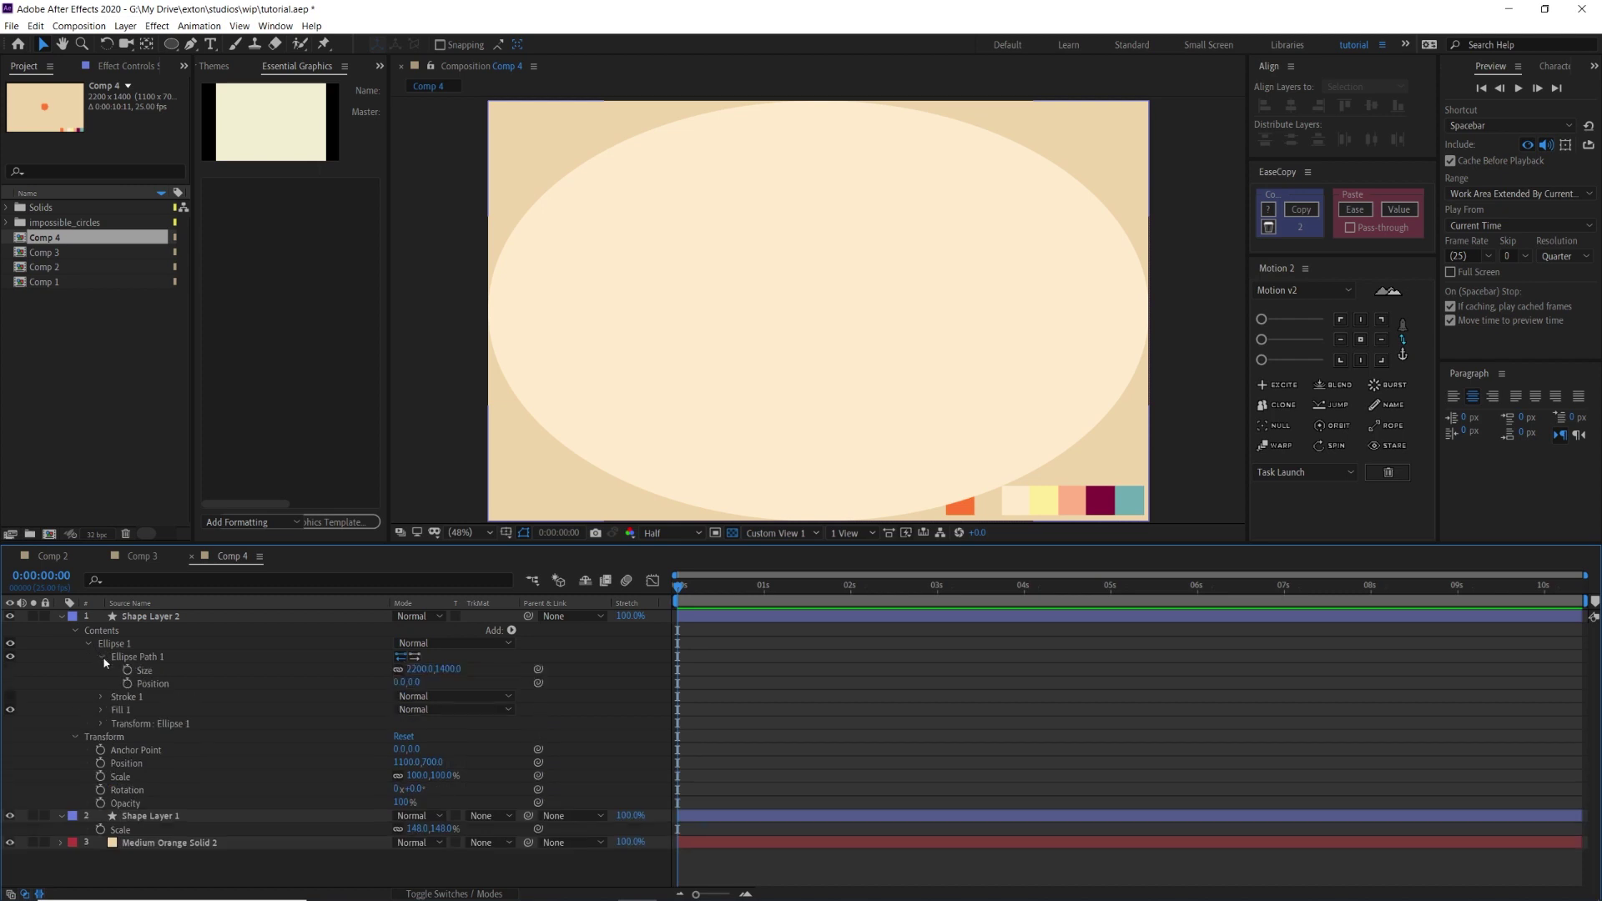
click(418, 669)
text(200)
key(Tab)
text(200)
key(Return)
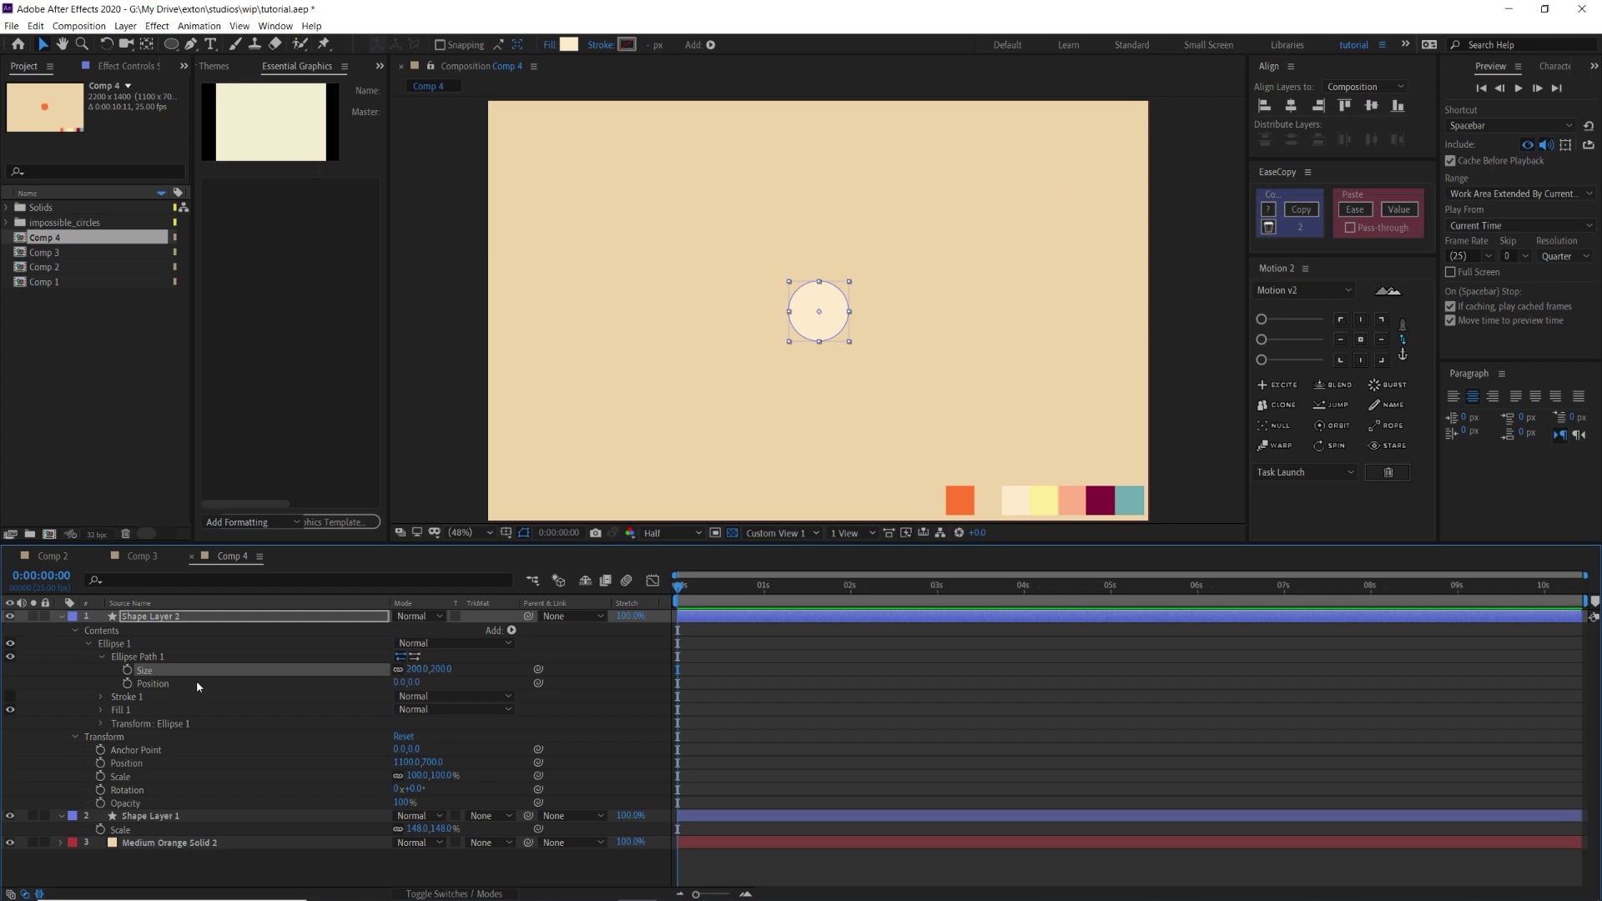
Collapse the ellipse group in the new shape layer and rename it main.
click(156, 657)
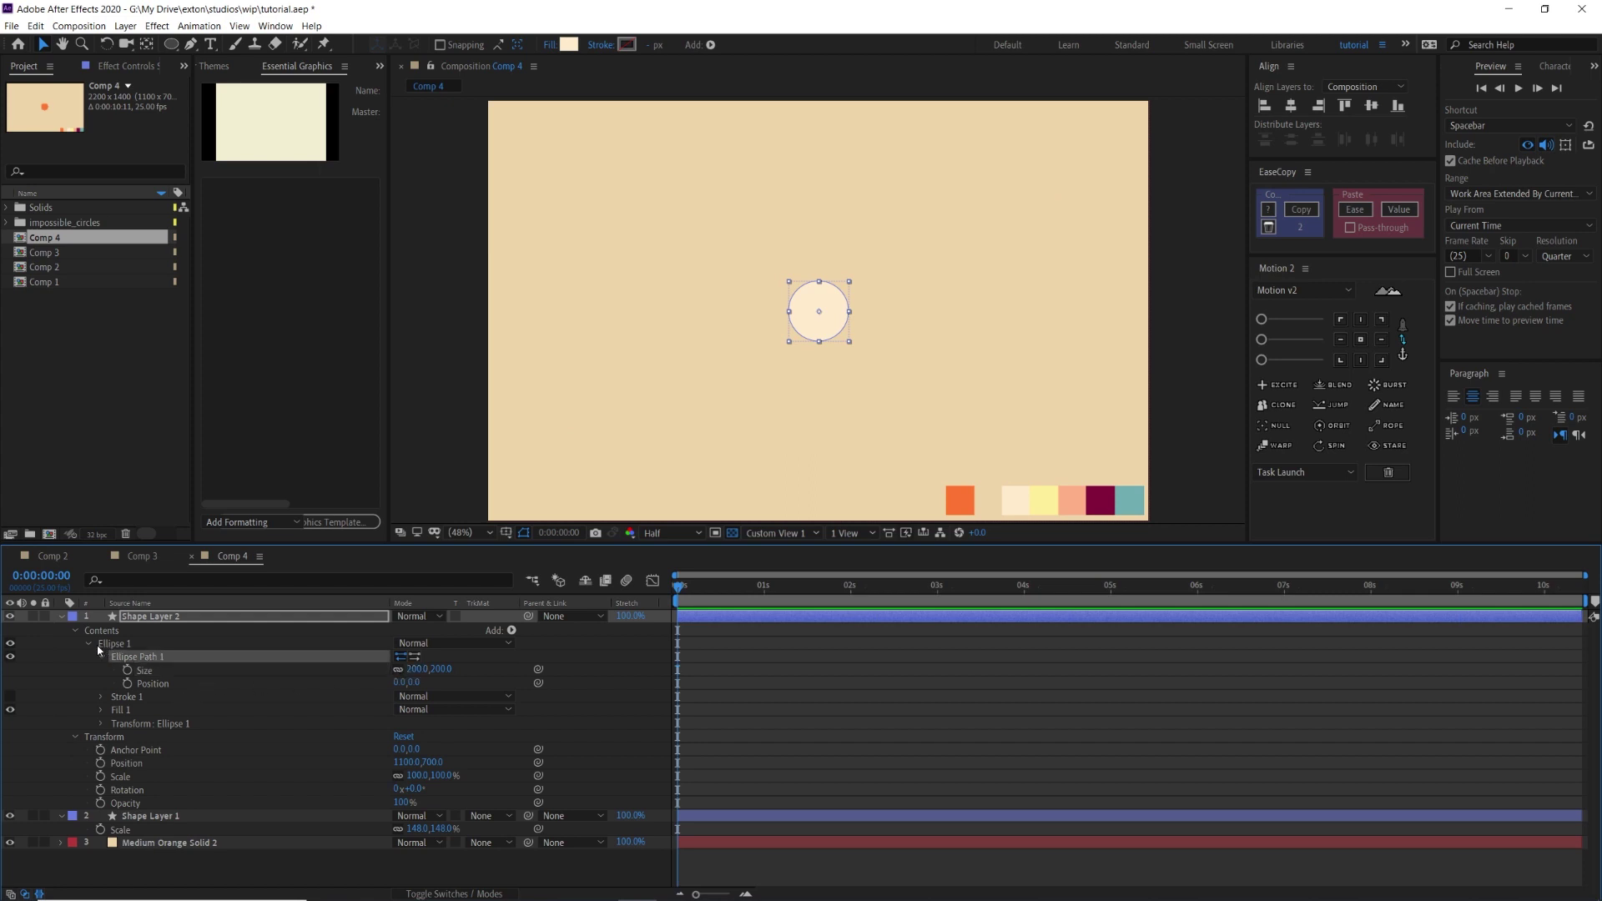
click(89, 644)
key(Return)
text(main)
key(Return)
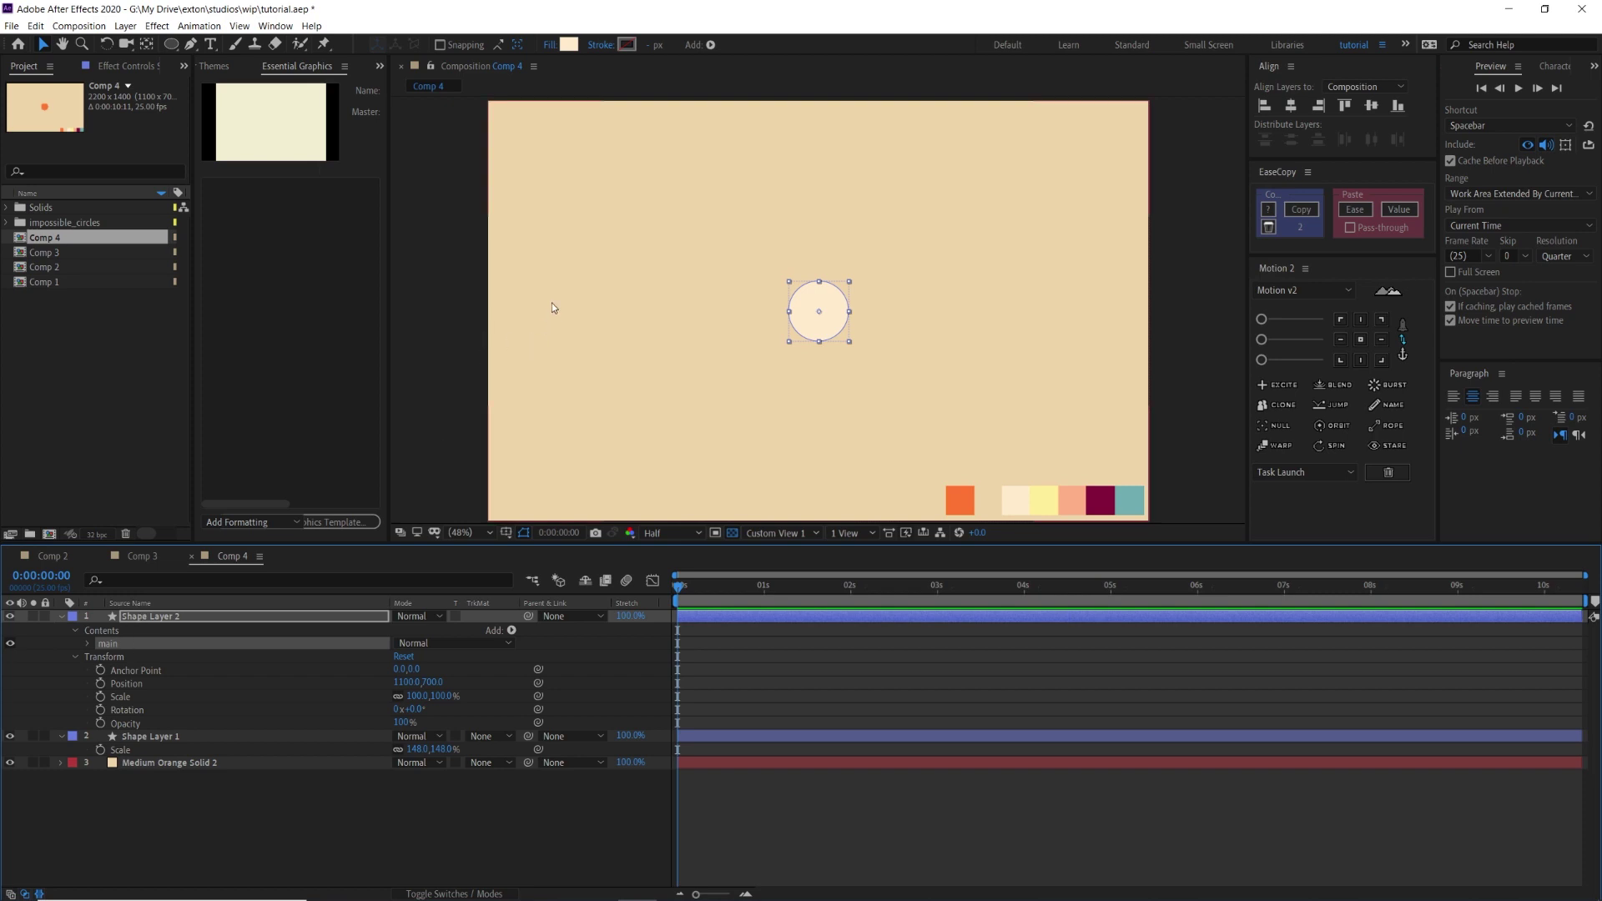
Duplicate the main group twice and rename the lower copy circle and the upper copy matte.
key(ctrl+d)
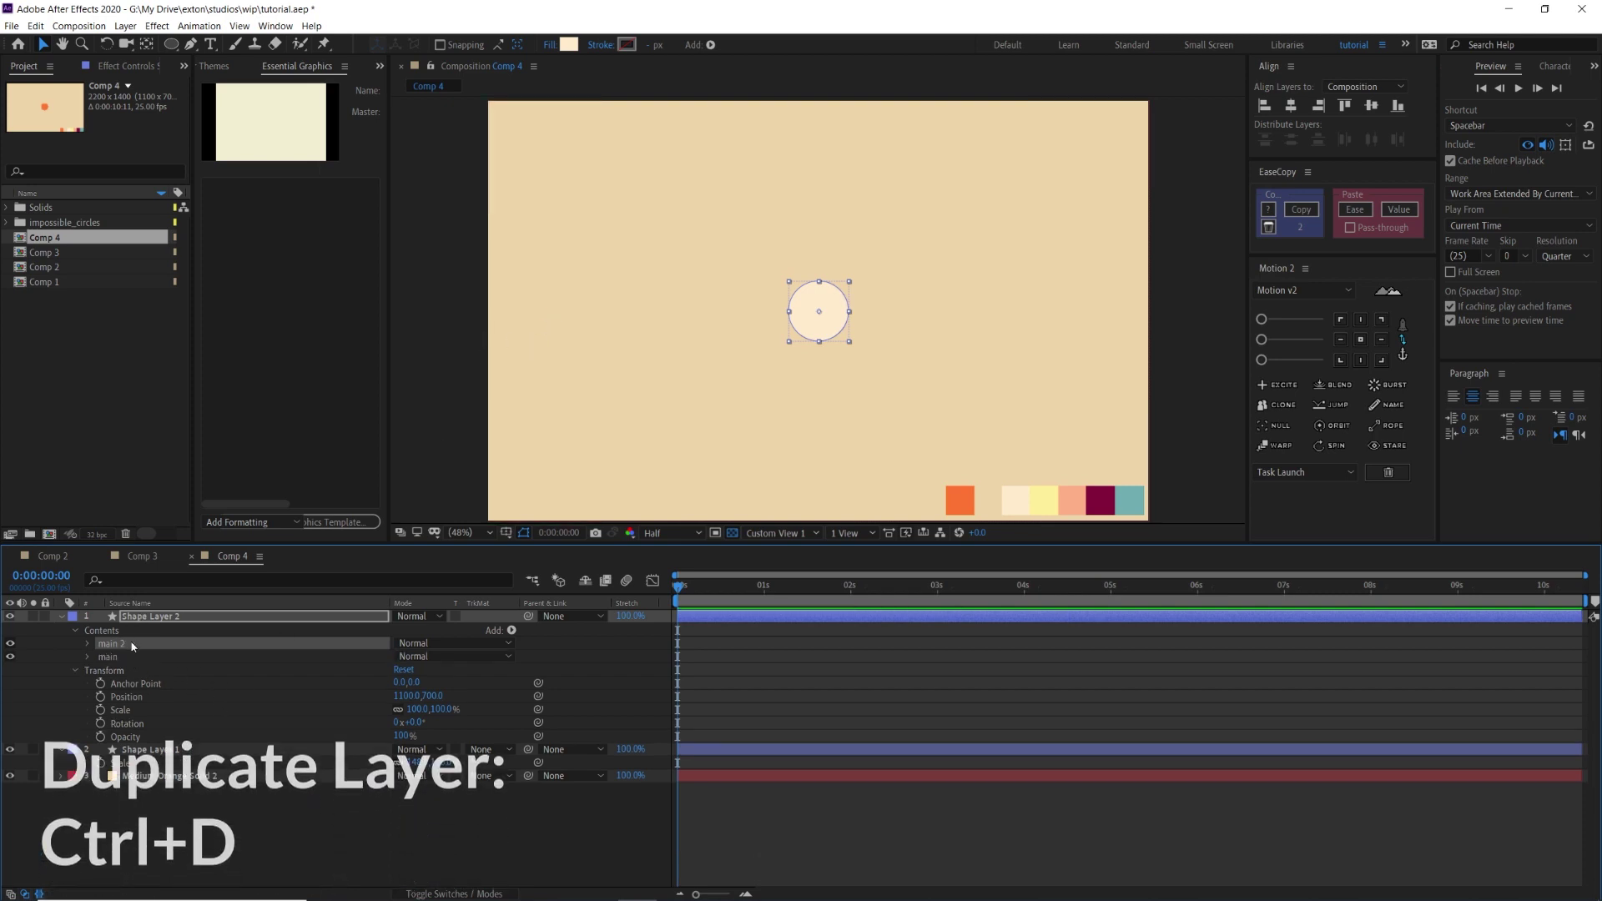
key(ctrl+d)
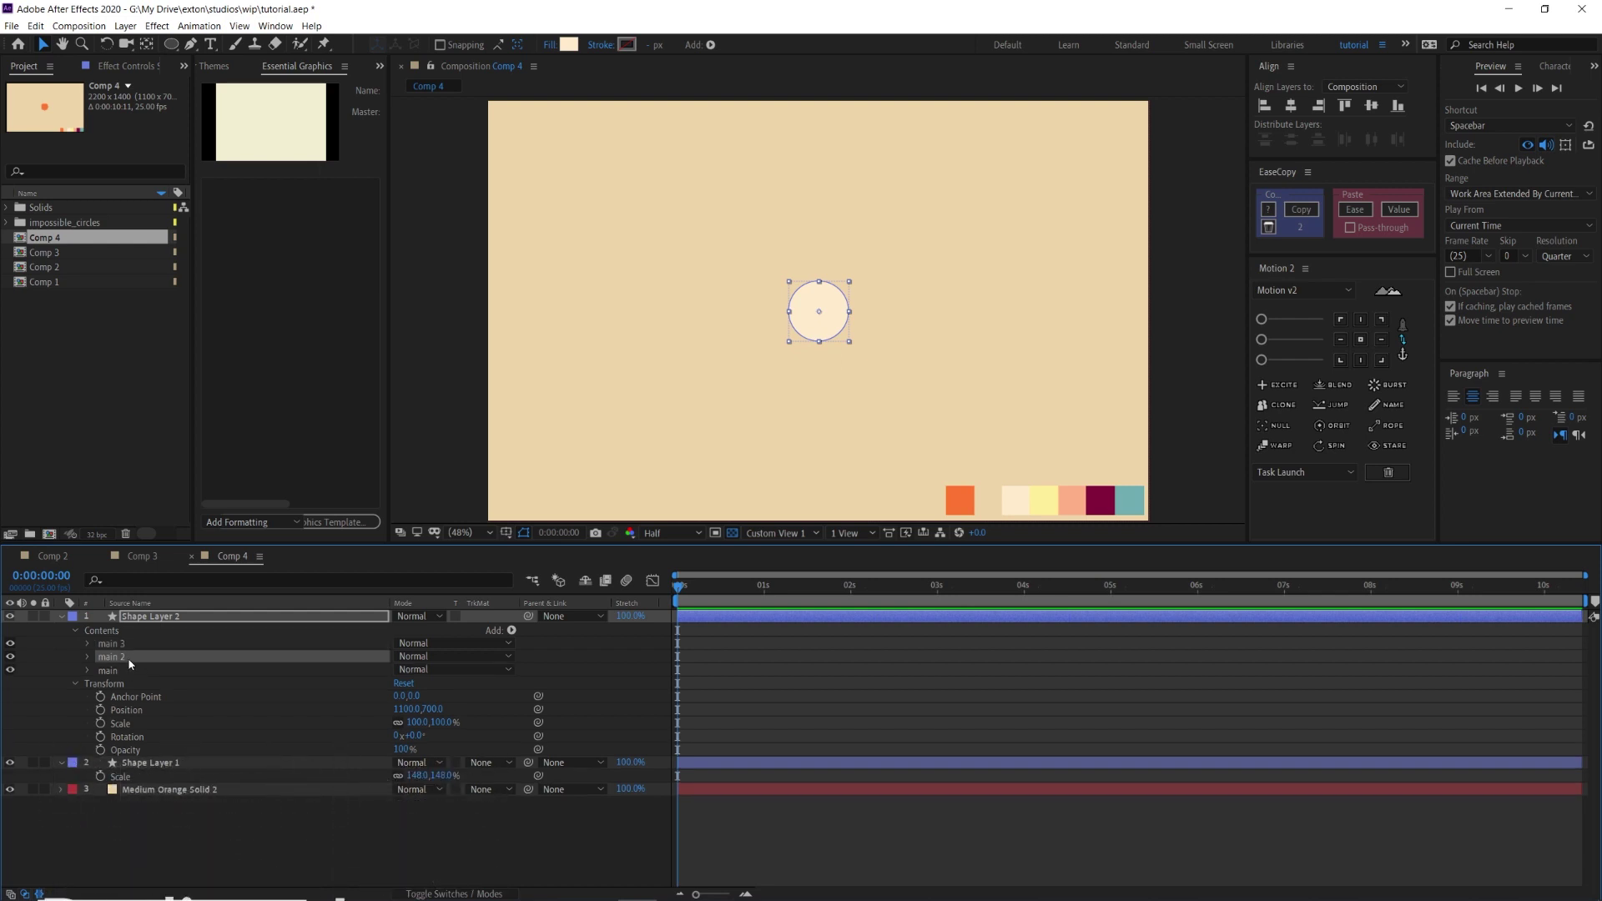
key(Return)
text(circle)
key(Return)
click(154, 643)
key(Return)
text(matte)
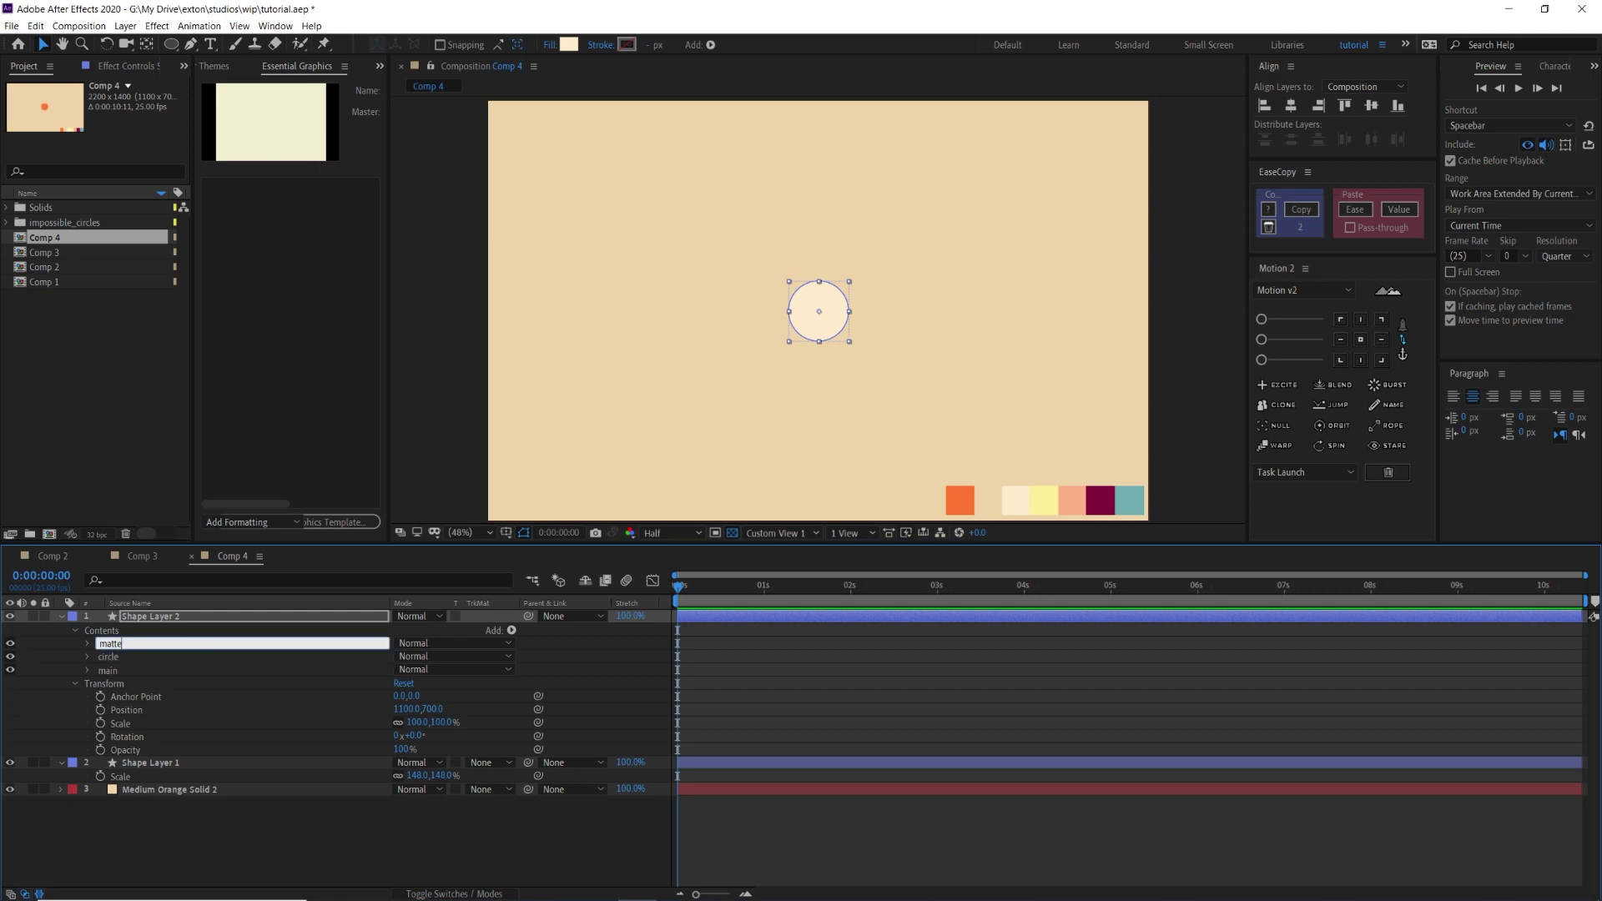
key(Return)
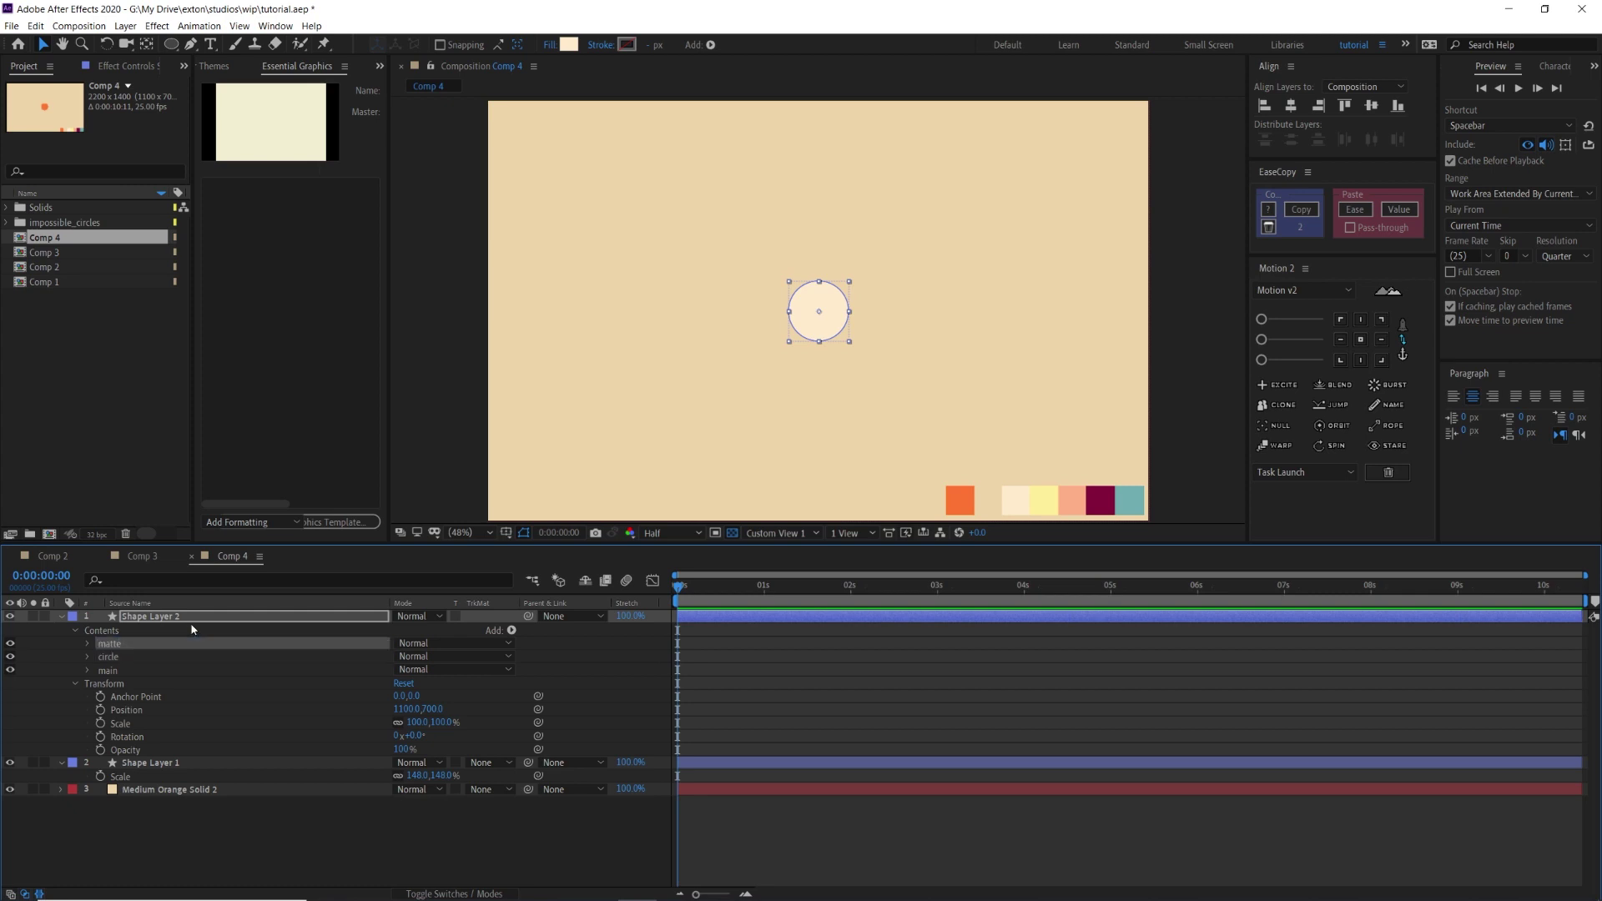
Group the matte and circle shapes together and name the group yellow.
shift+click(119, 657)
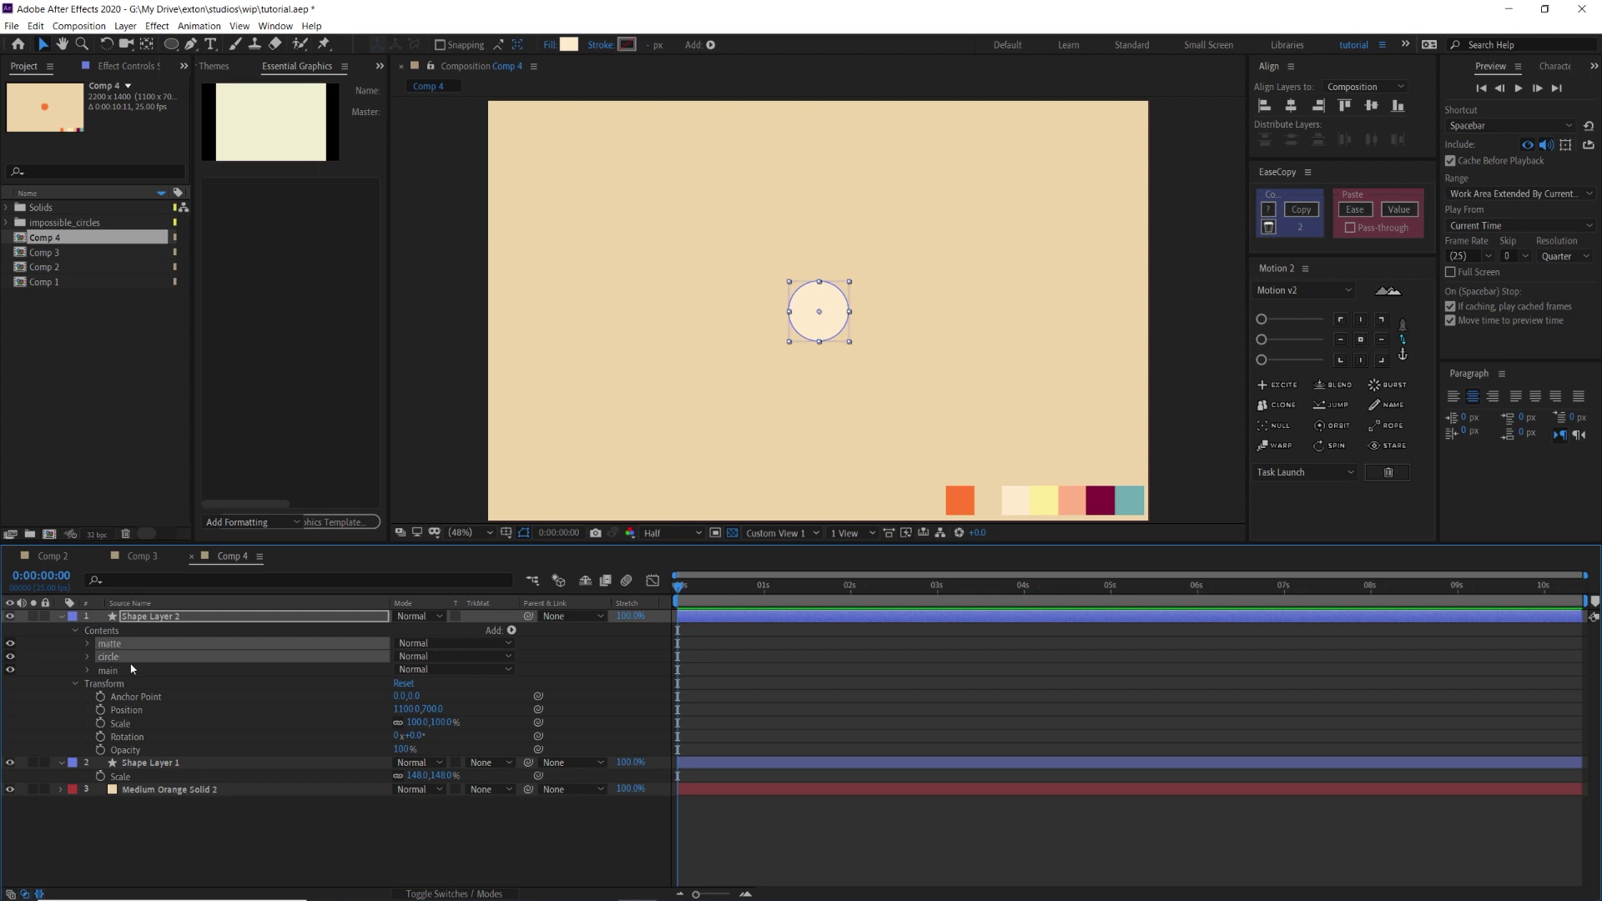
key(ctrl+g)
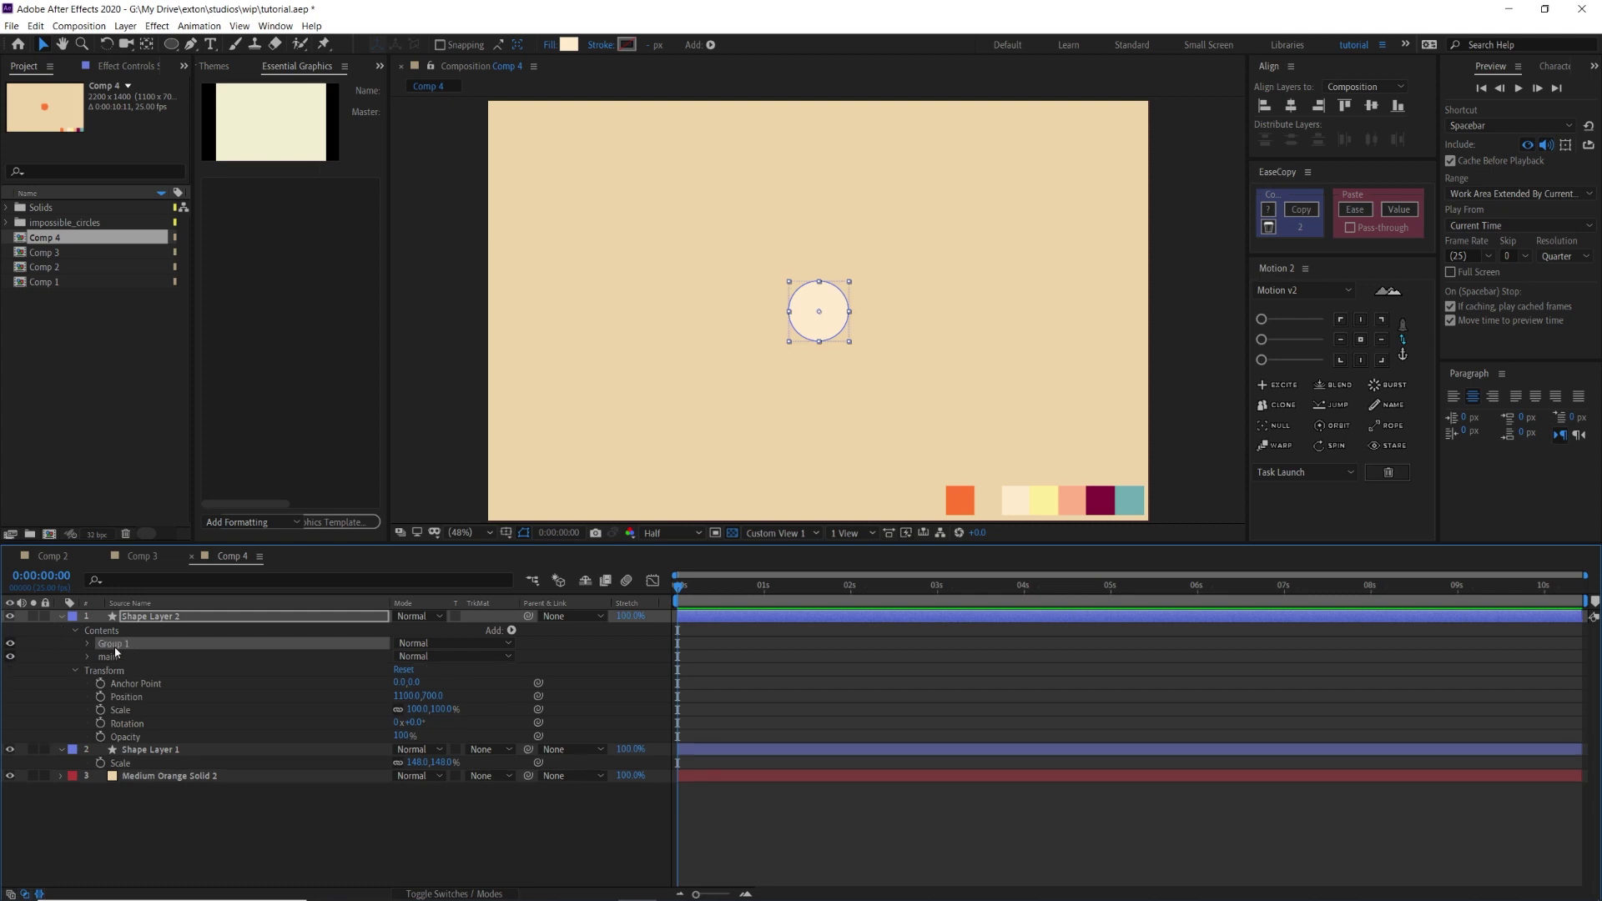
key(Return)
text(yellow)
key(Return)
Set the ellipse path position of the circle shape inside the yellow group to 100, 100.
click(89, 645)
click(123, 670)
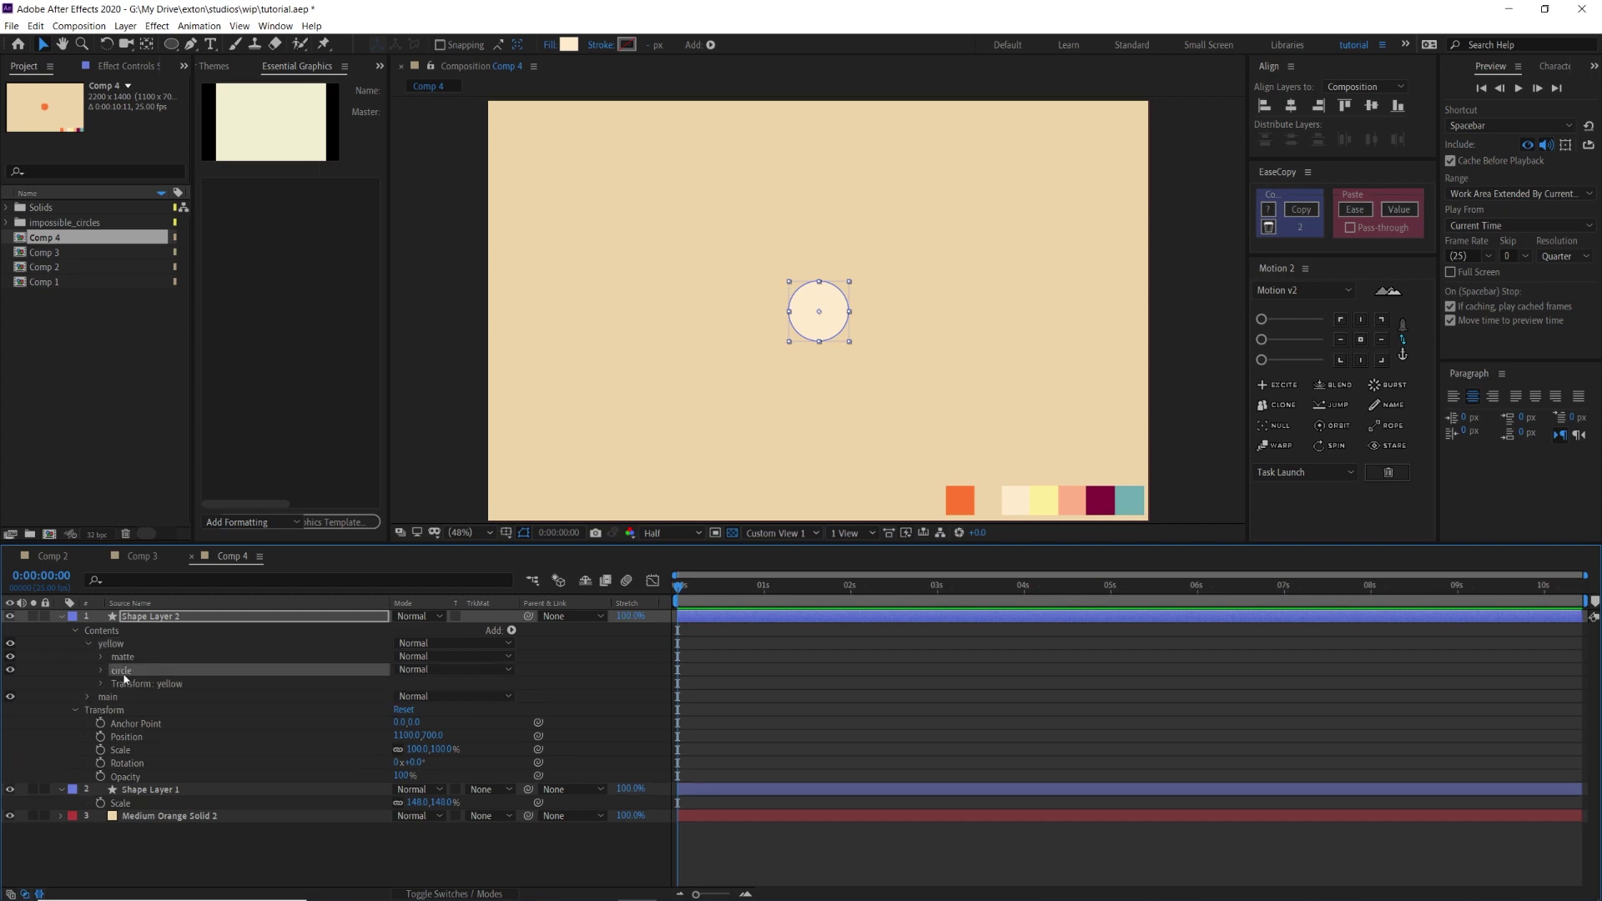
click(101, 671)
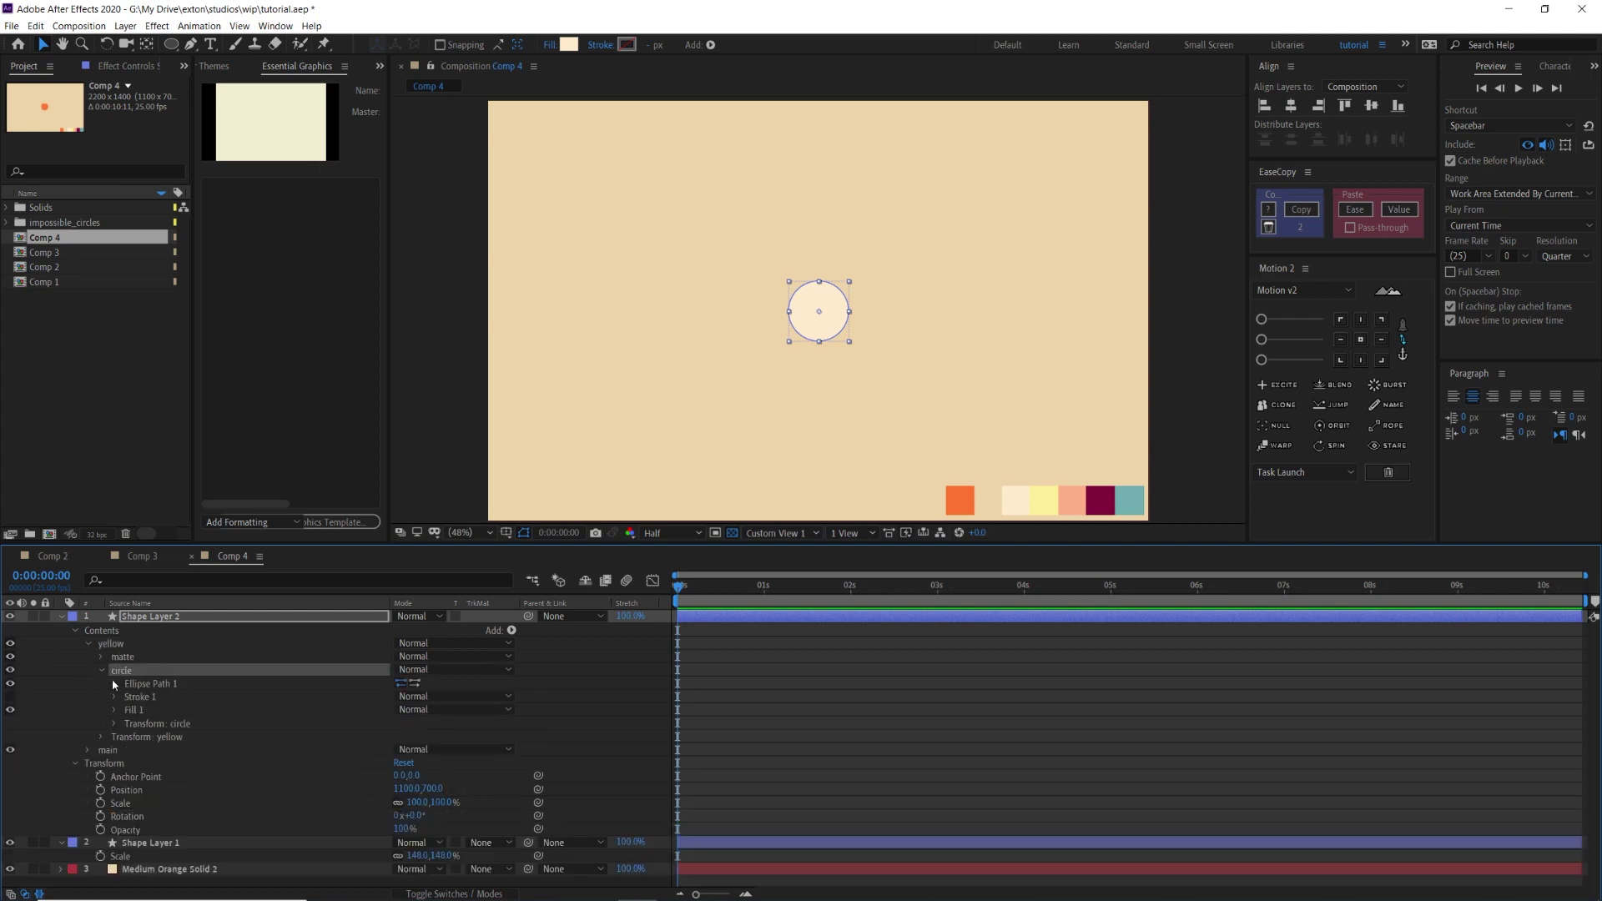
click(114, 684)
click(400, 709)
text(100)
key(Tab)
text(100)
key(Return)
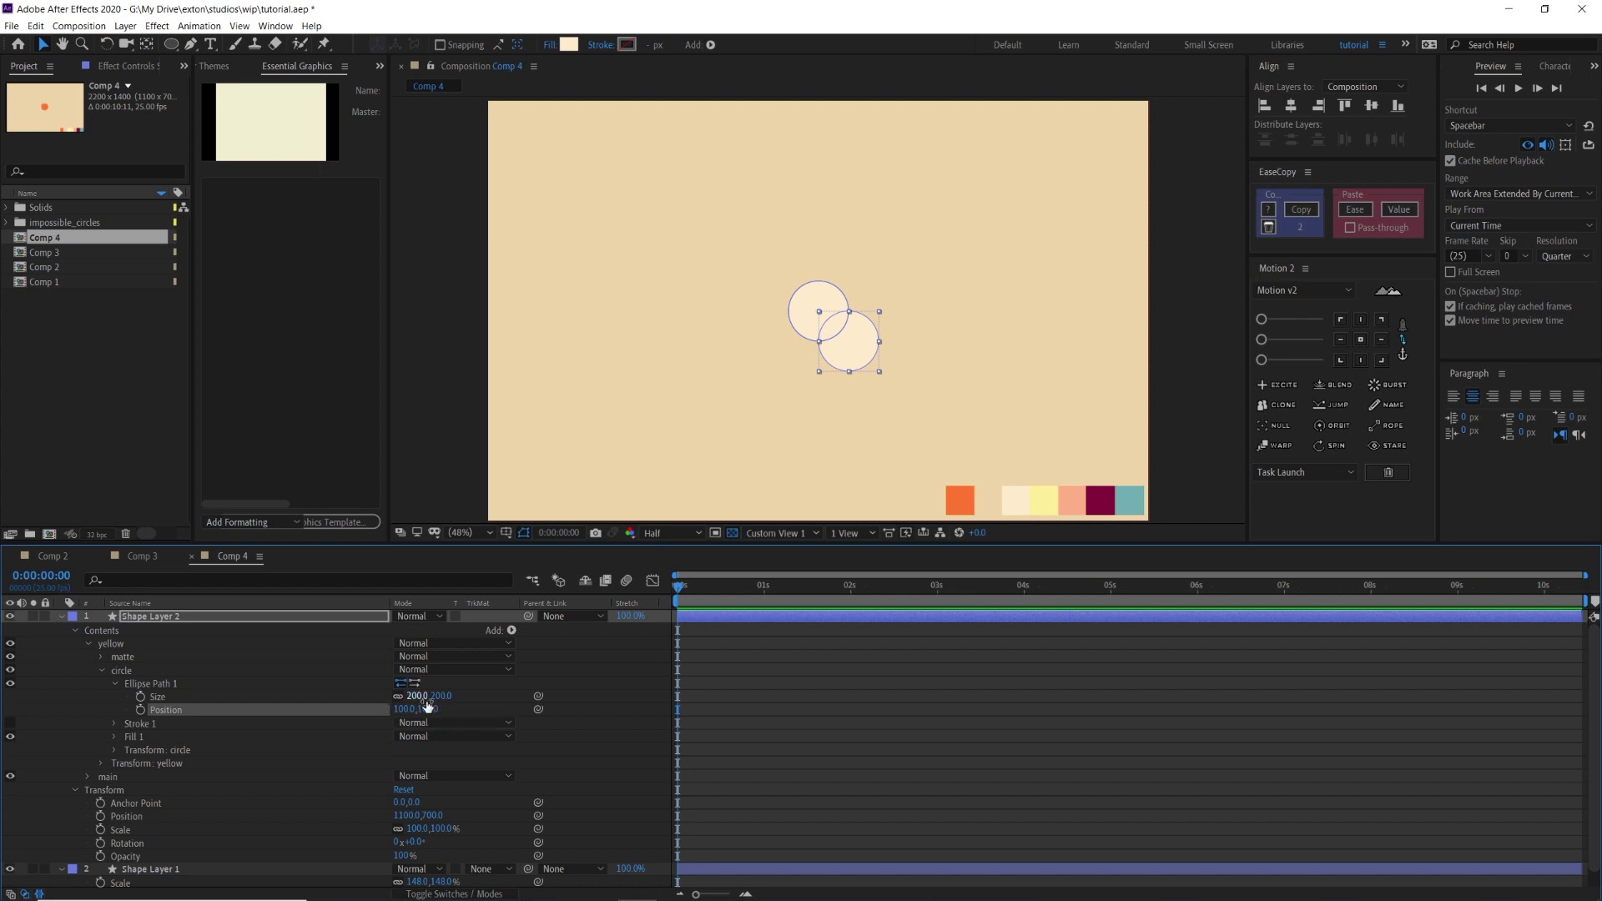
Change the circle shape's fill to the yellow sampled from the composition's palette swatches.
click(132, 669)
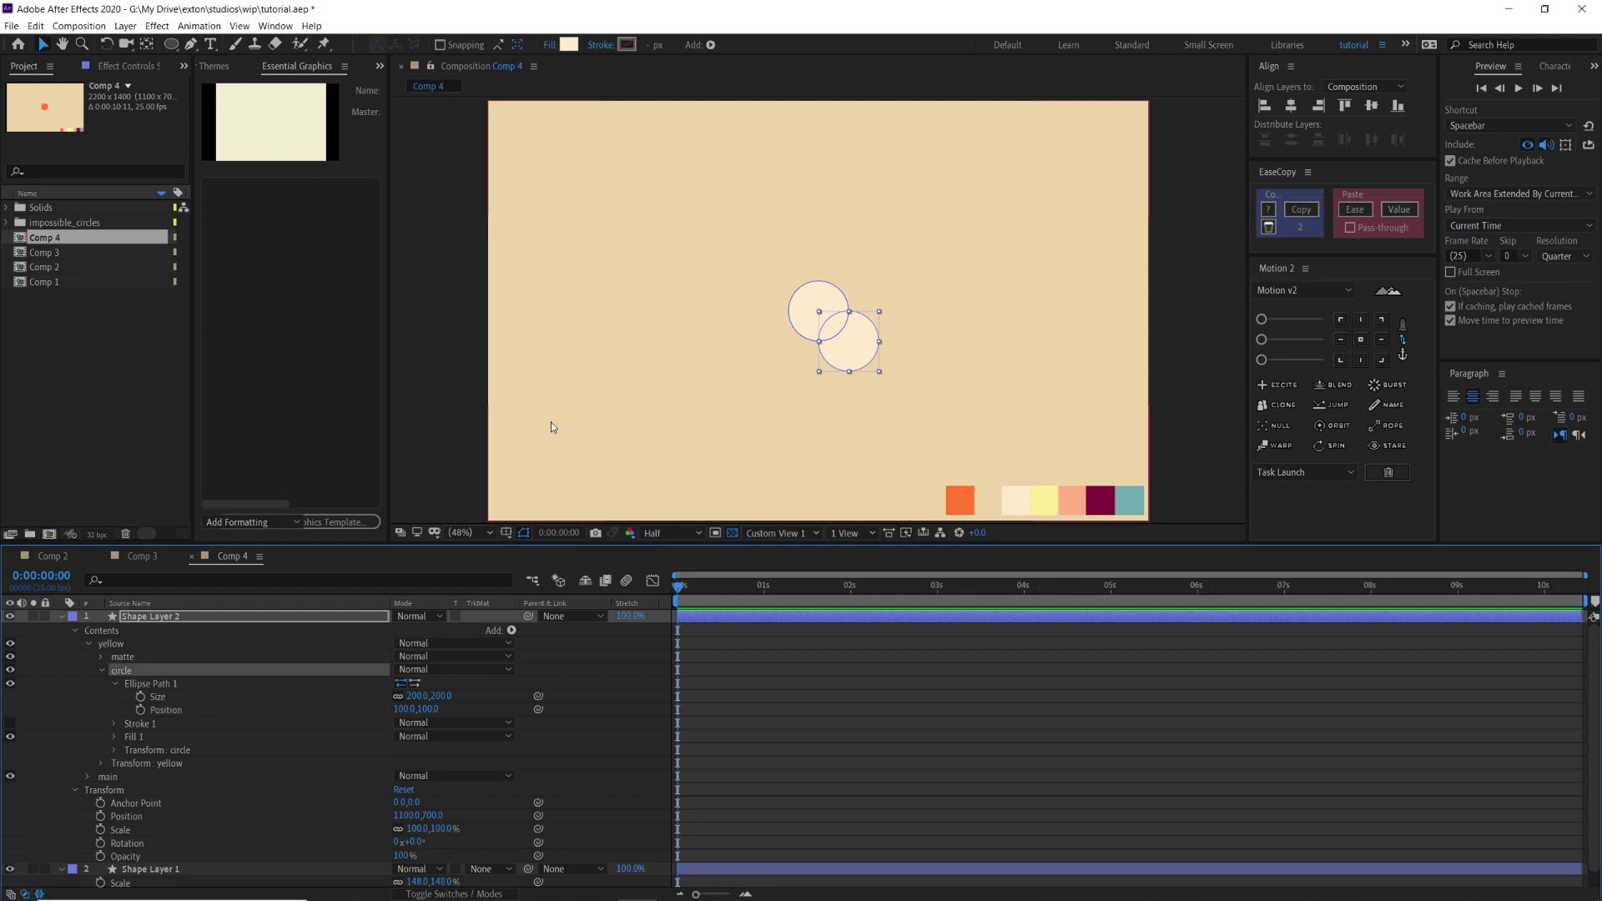
click(568, 45)
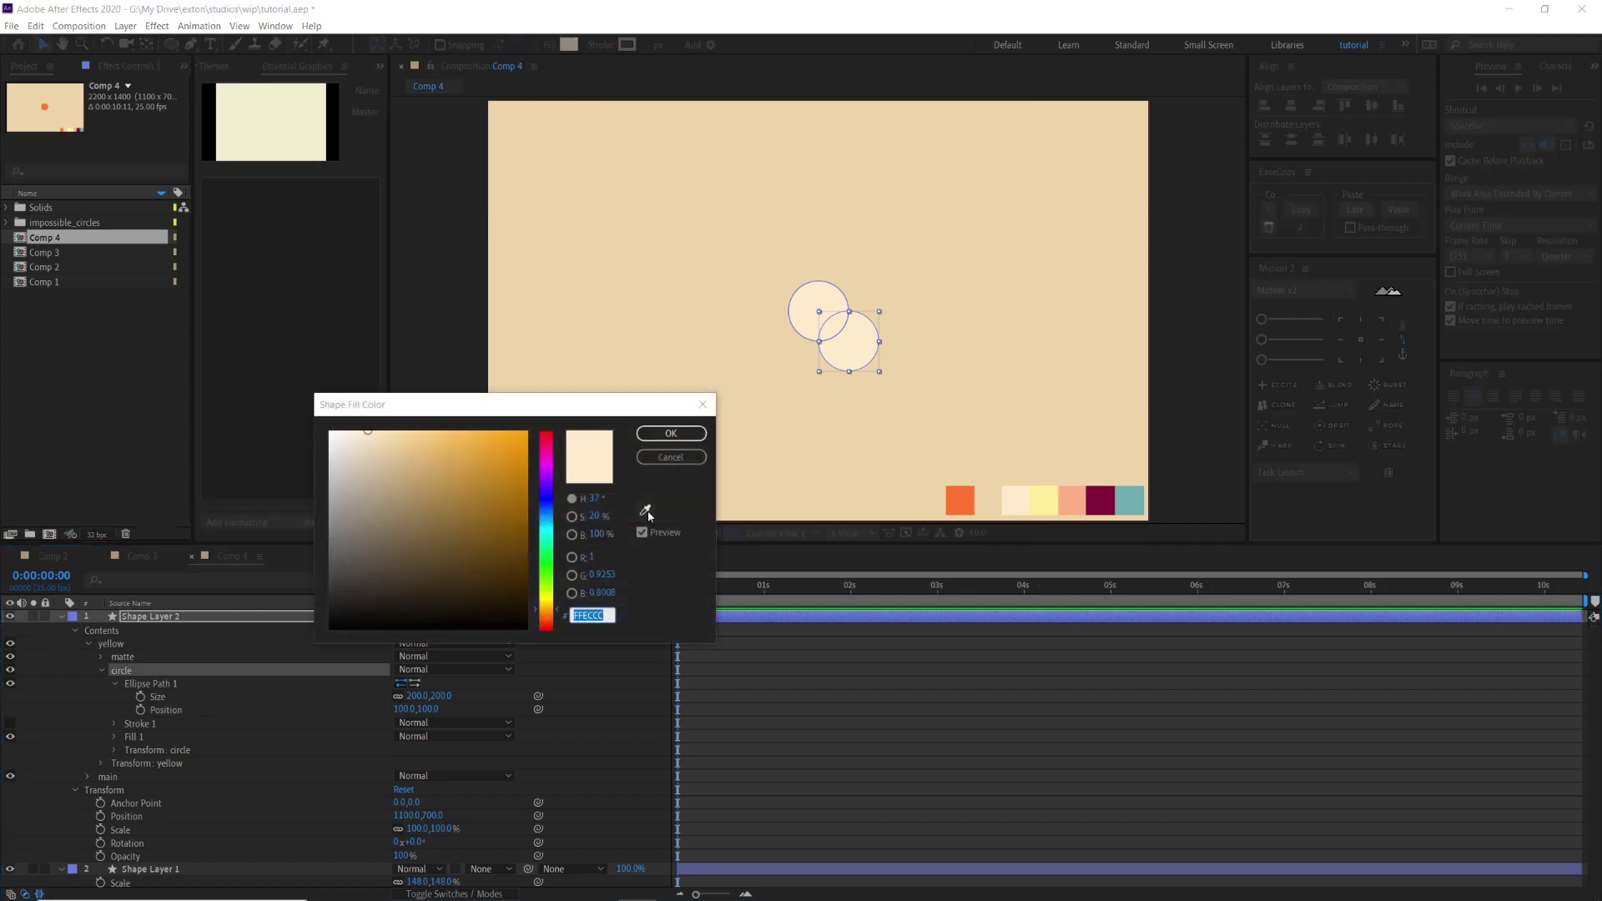
click(647, 511)
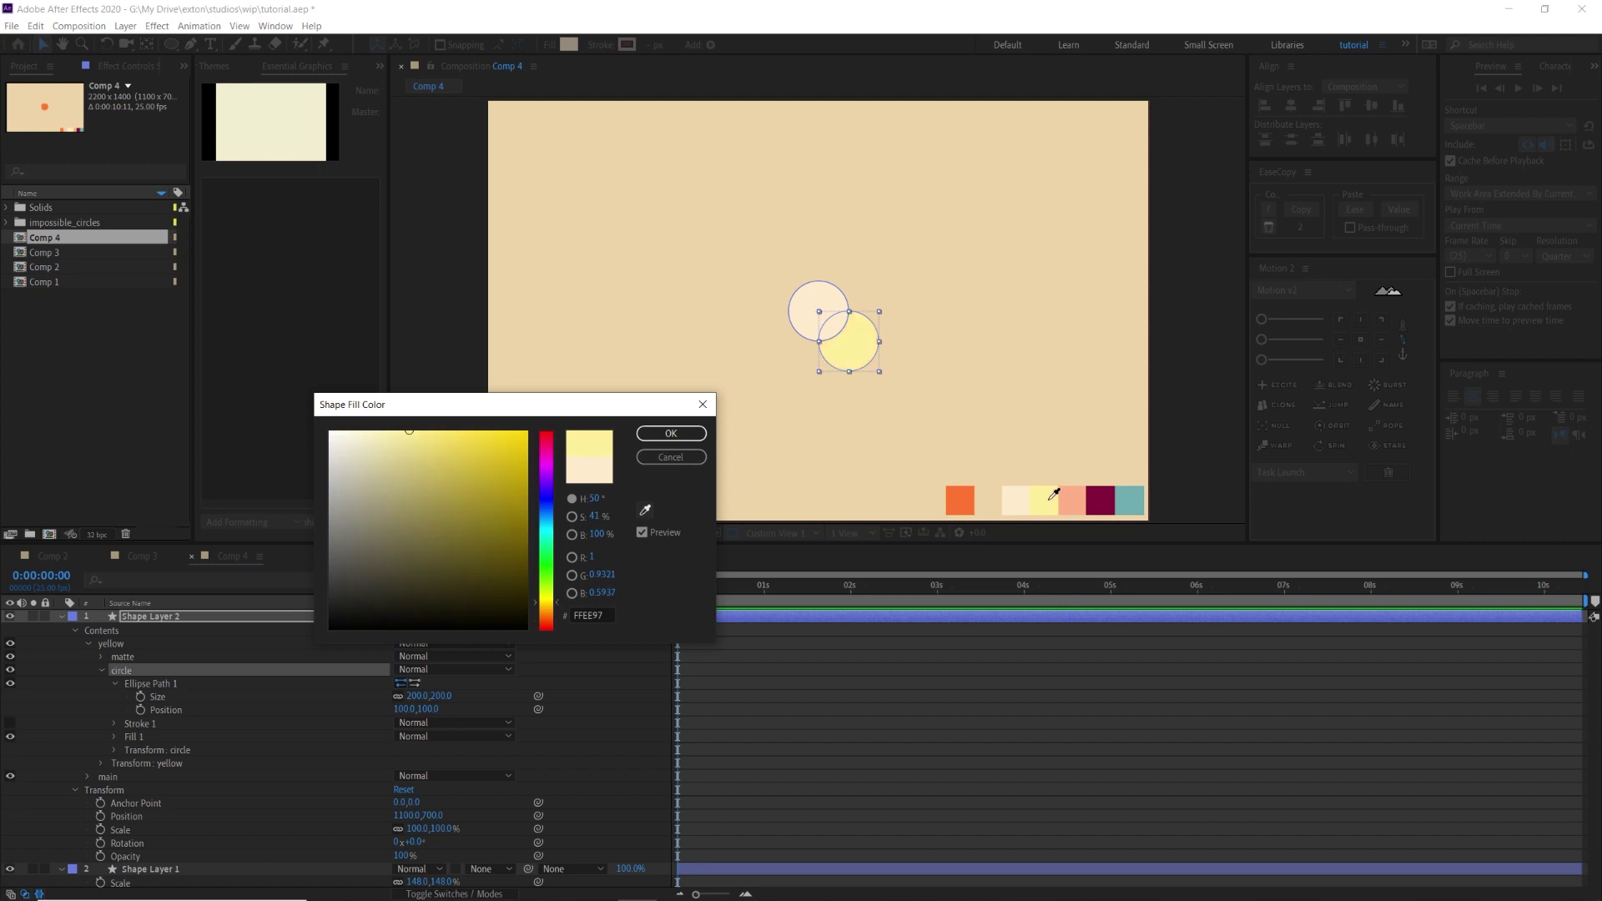
click(1052, 496)
click(671, 433)
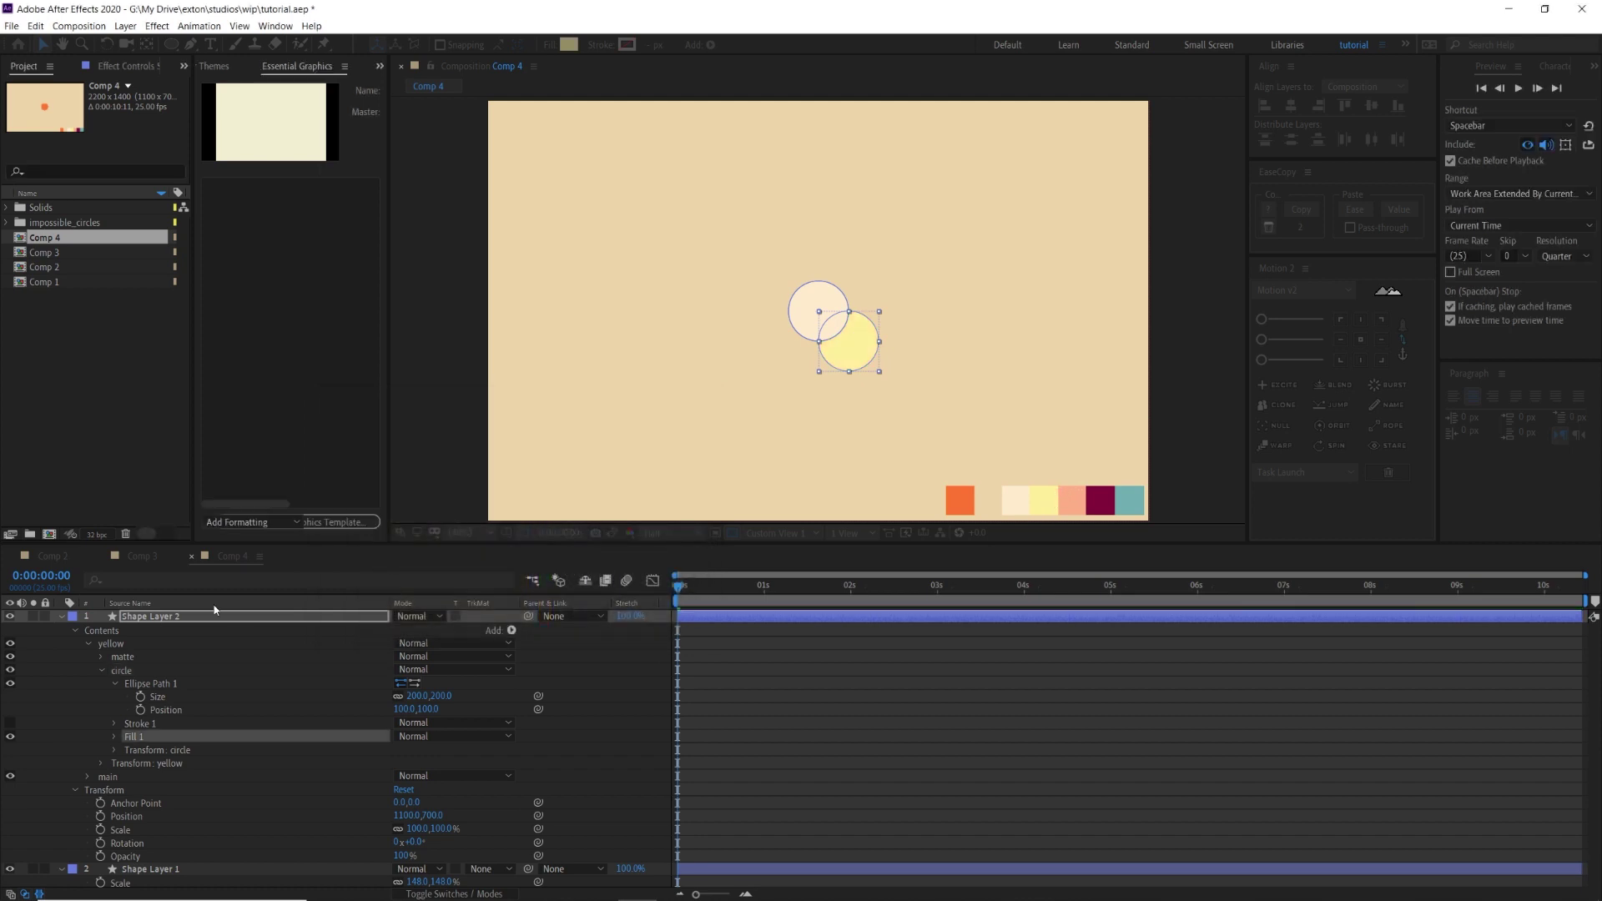
Add Merge Paths to the yellow group and set its mode to Intersect.
click(140, 641)
click(512, 630)
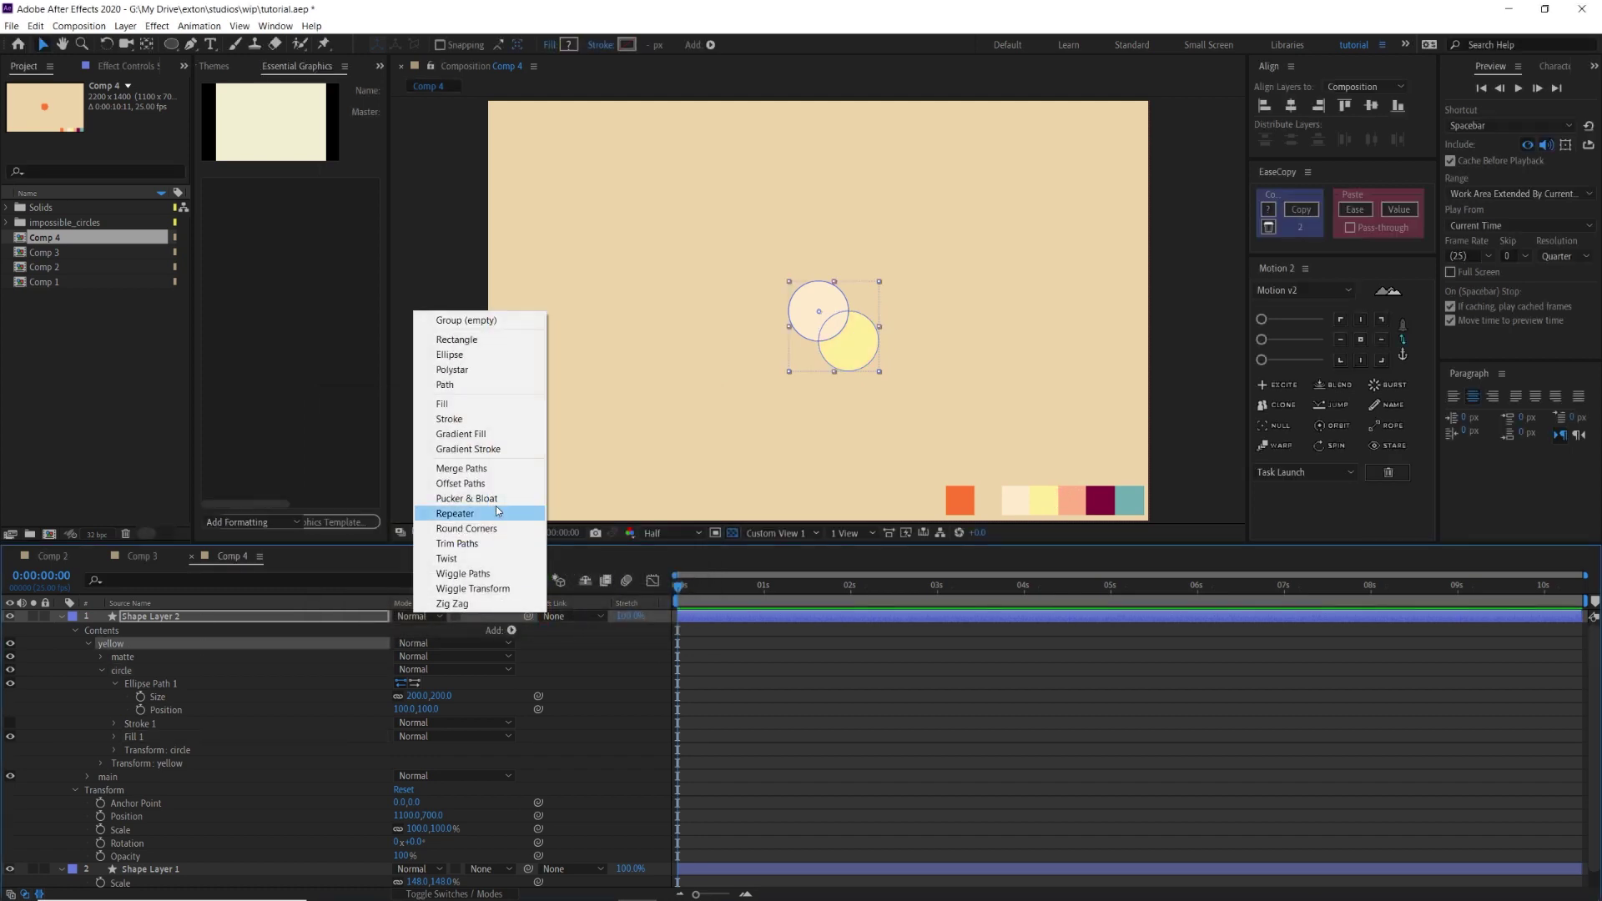
click(460, 468)
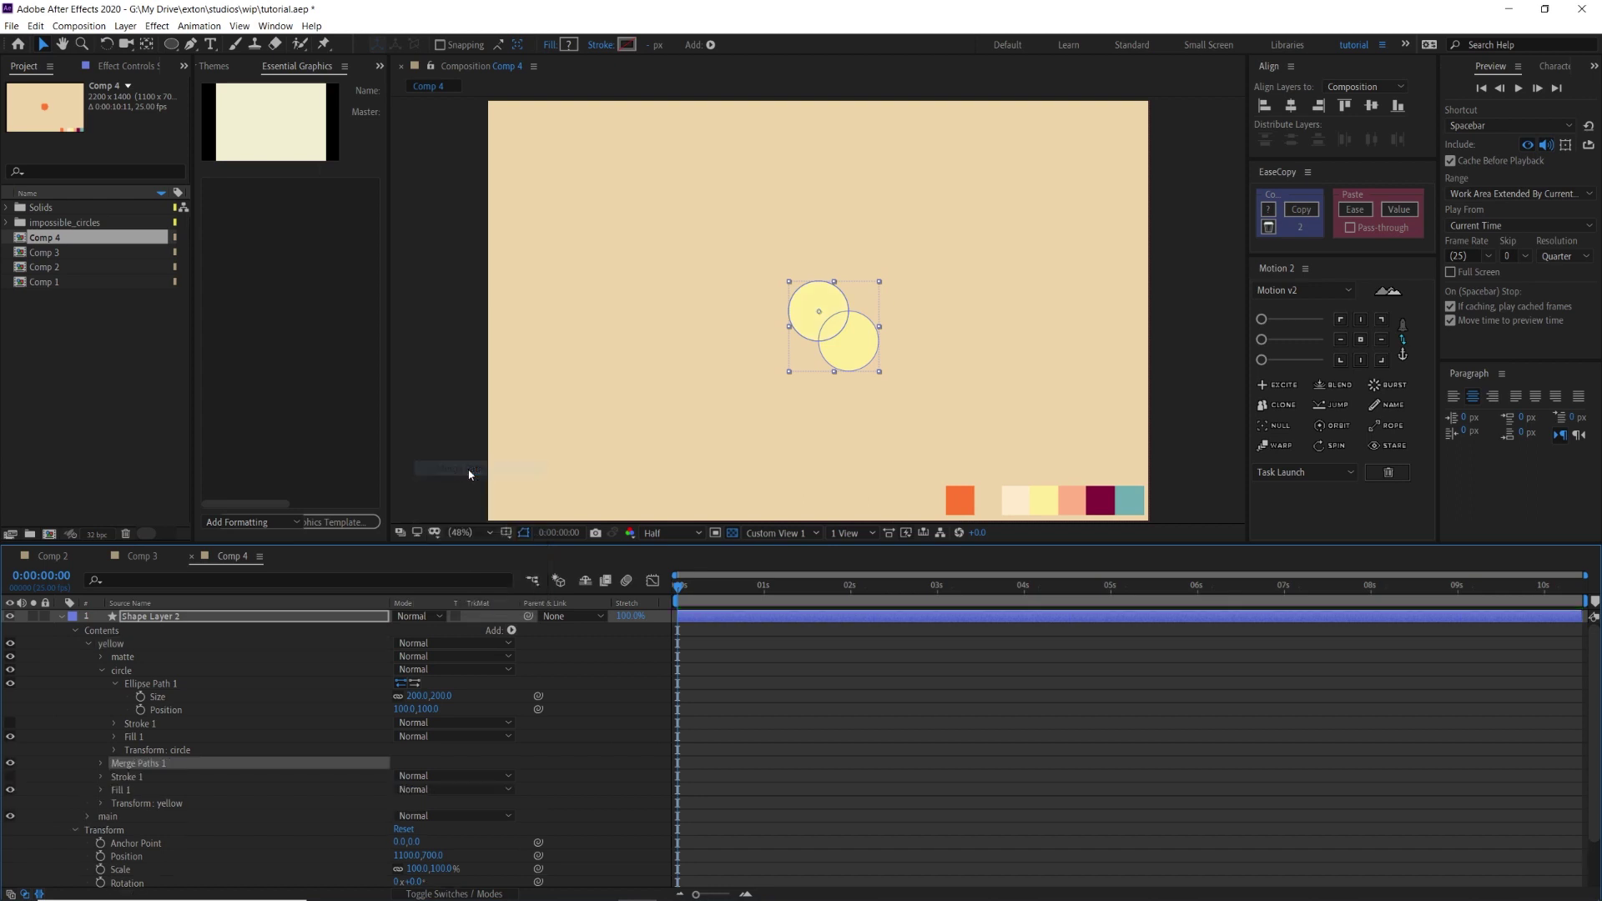
click(102, 764)
click(451, 775)
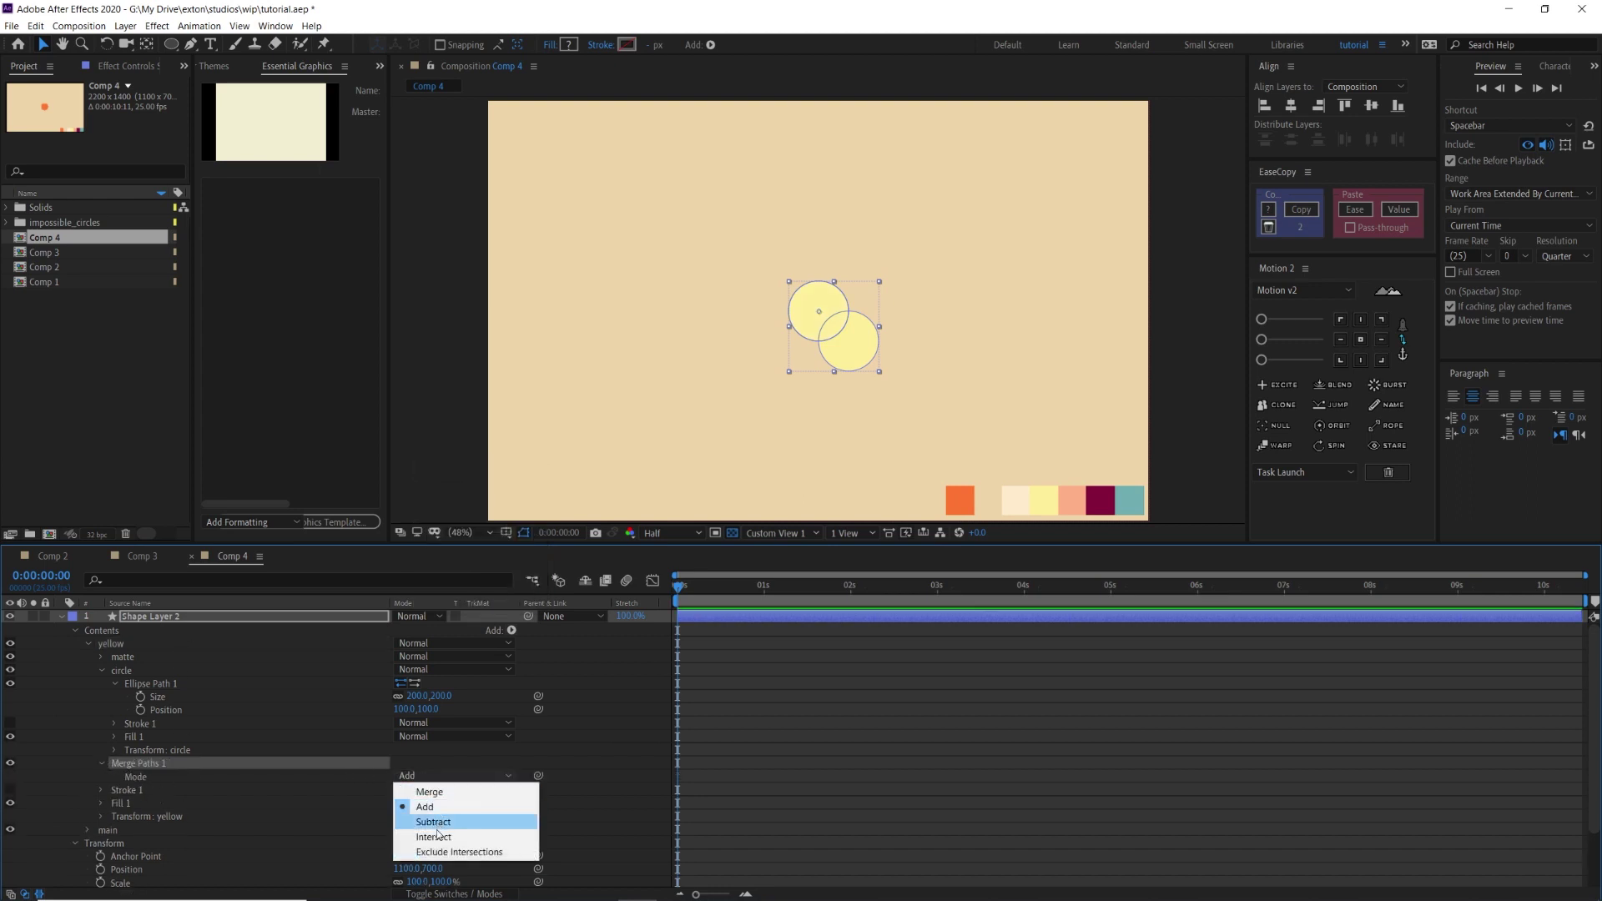
click(434, 837)
click(768, 468)
scroll(810, 383, up, 1)
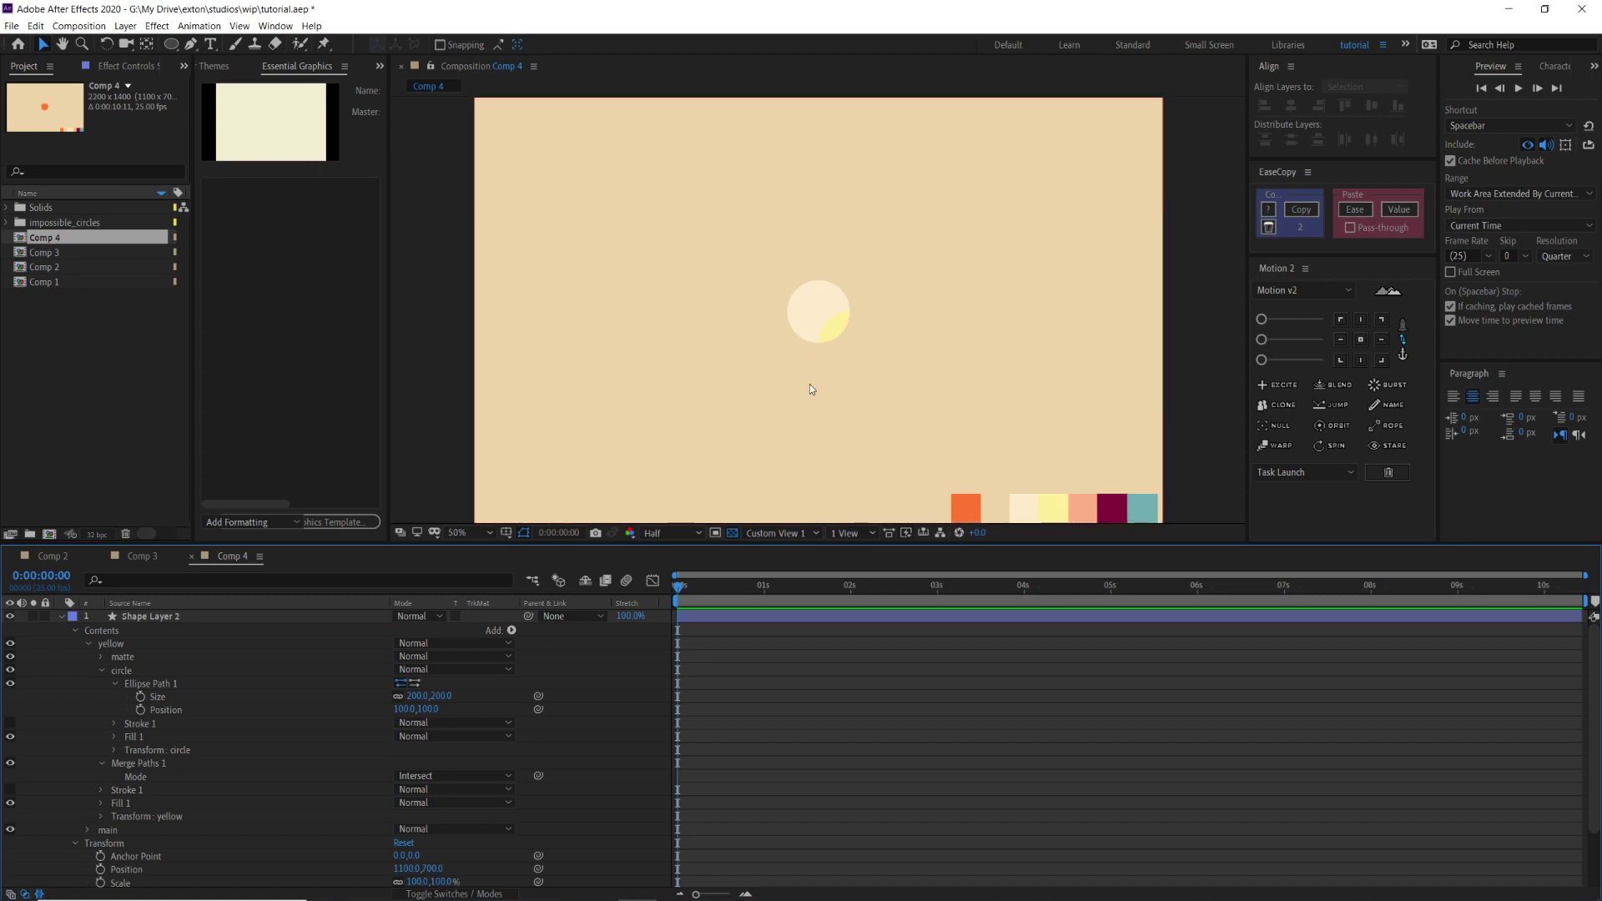
scroll(822, 403, up, 6)
scroll(869, 357, down, 3)
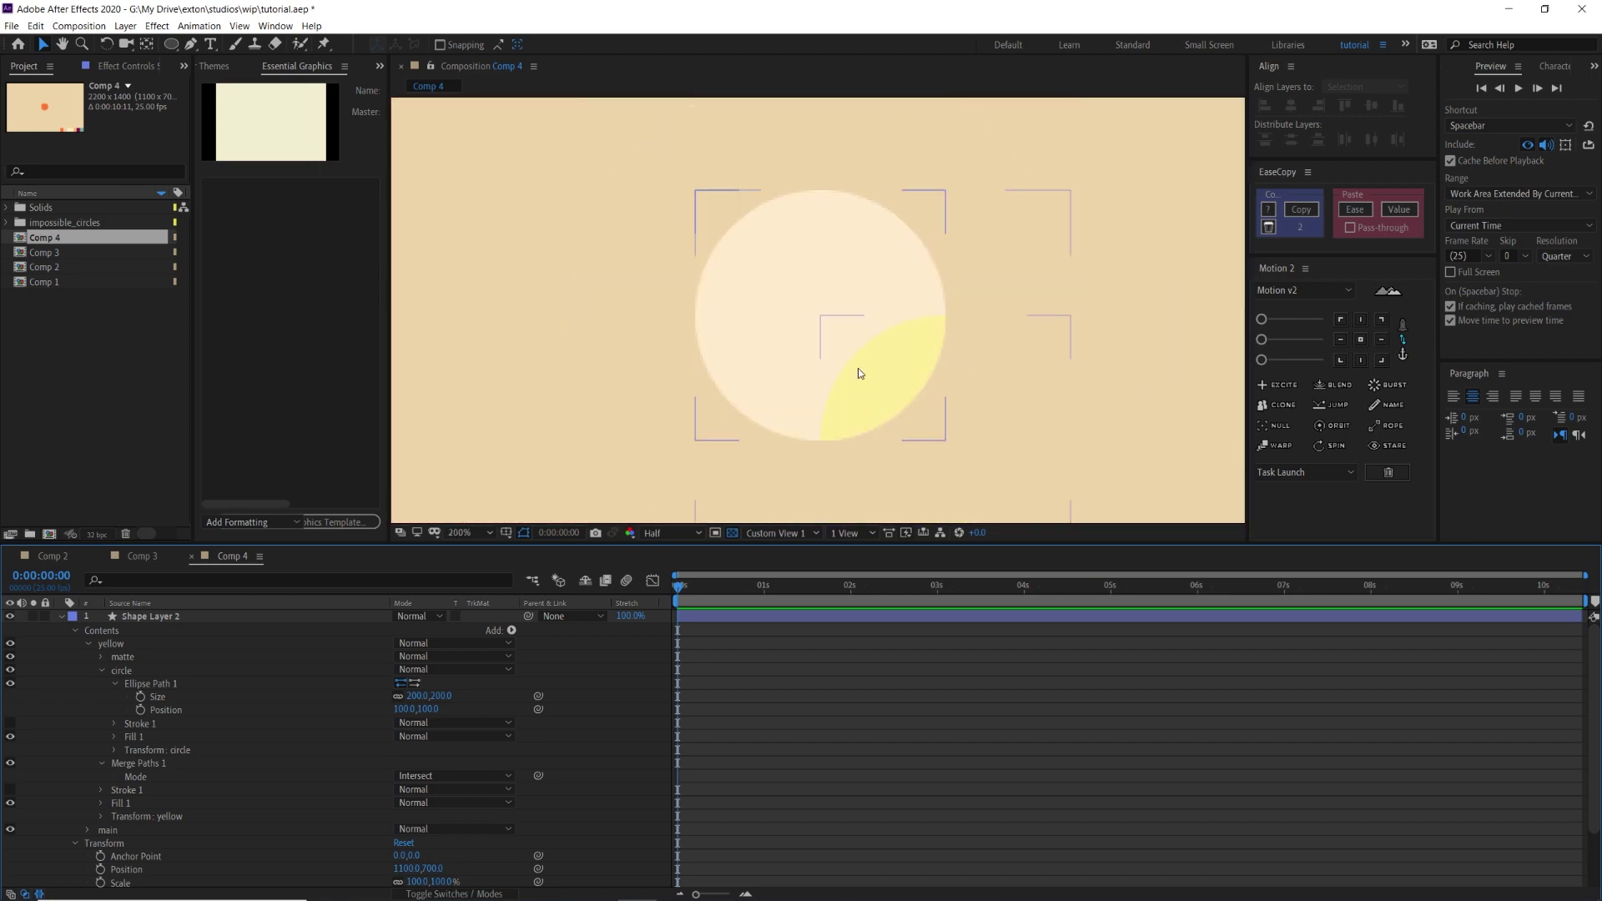
scroll(879, 432, down, 3)
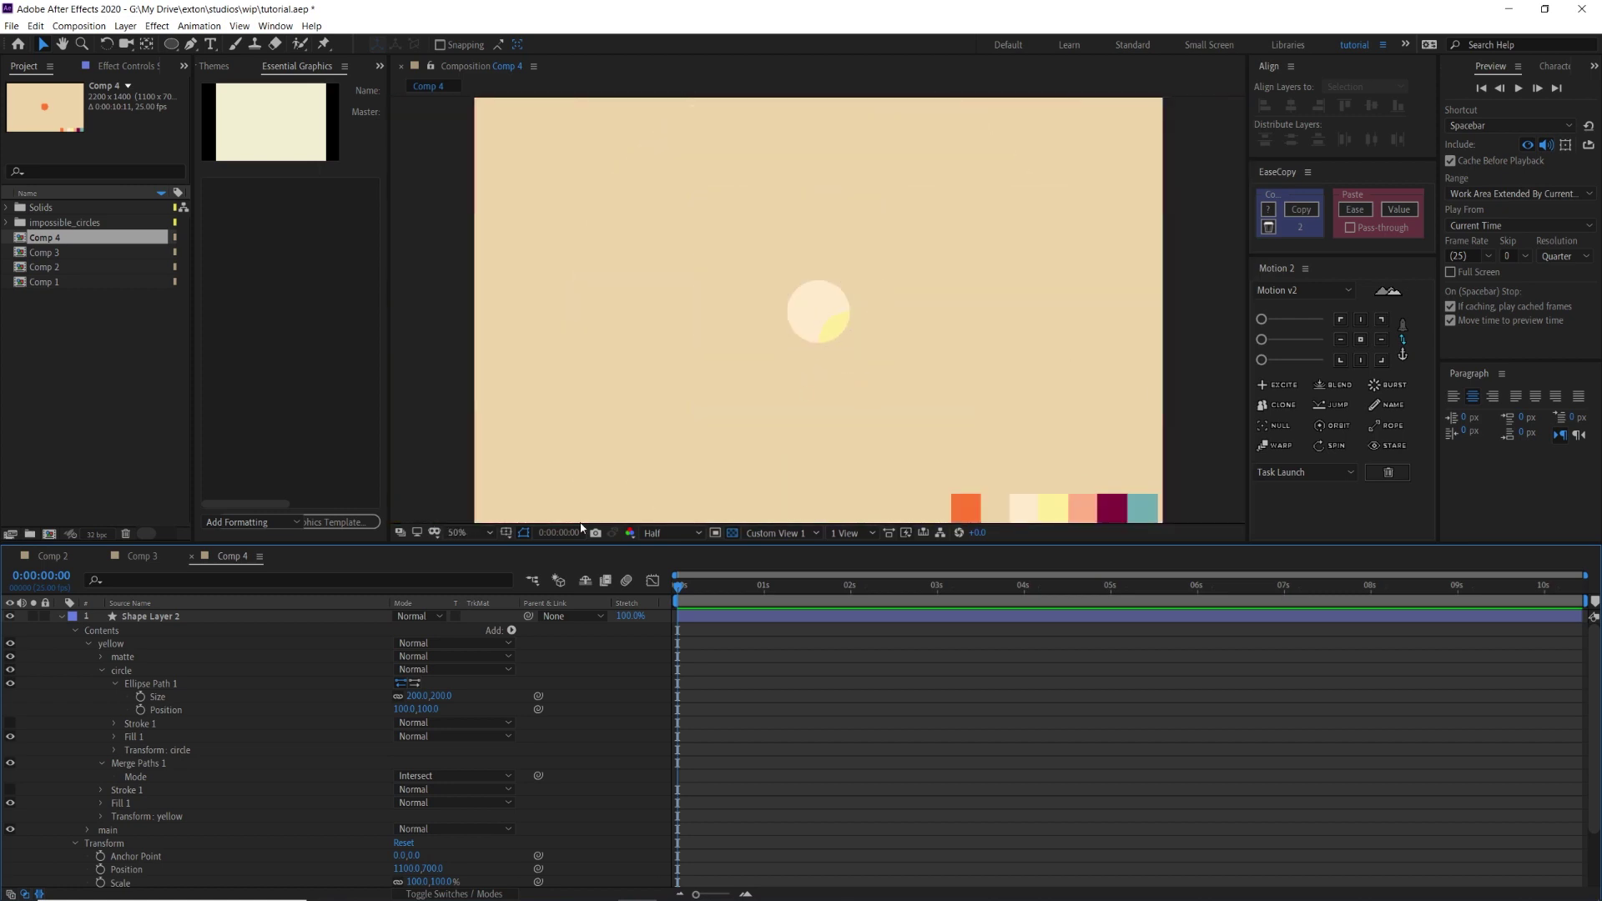
Collapse the yellow group and duplicate it twice.
click(87, 644)
click(117, 644)
key(ctrl+d)
key(ctrl+d)
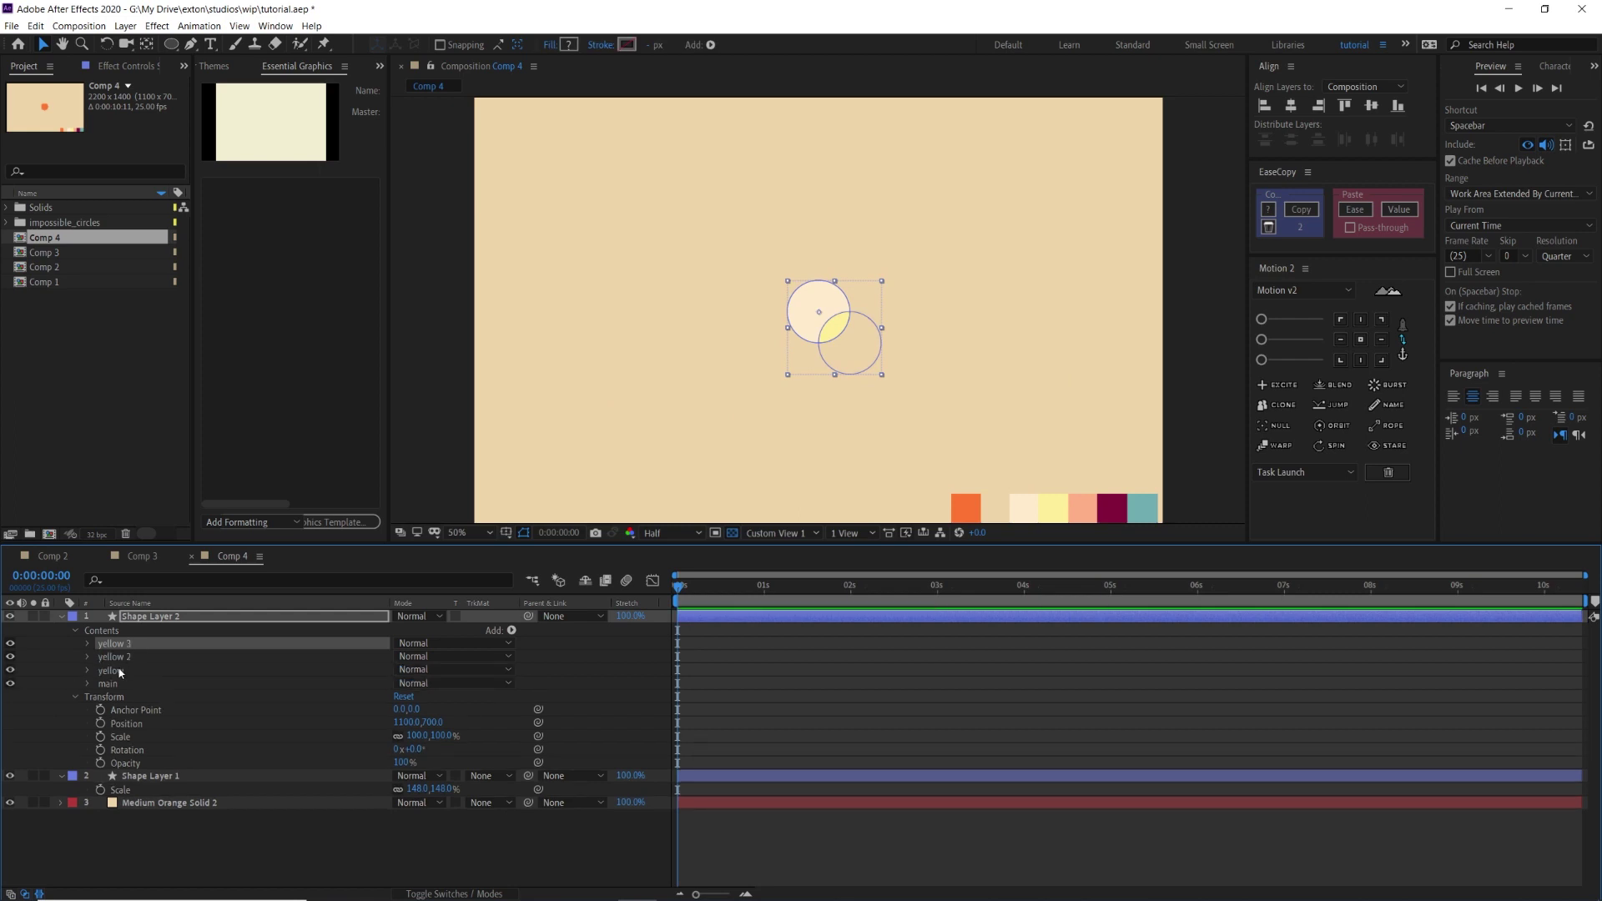
Set the ellipse path position of the circle shape inside the yellow 2 group to -100, 100.
click(123, 659)
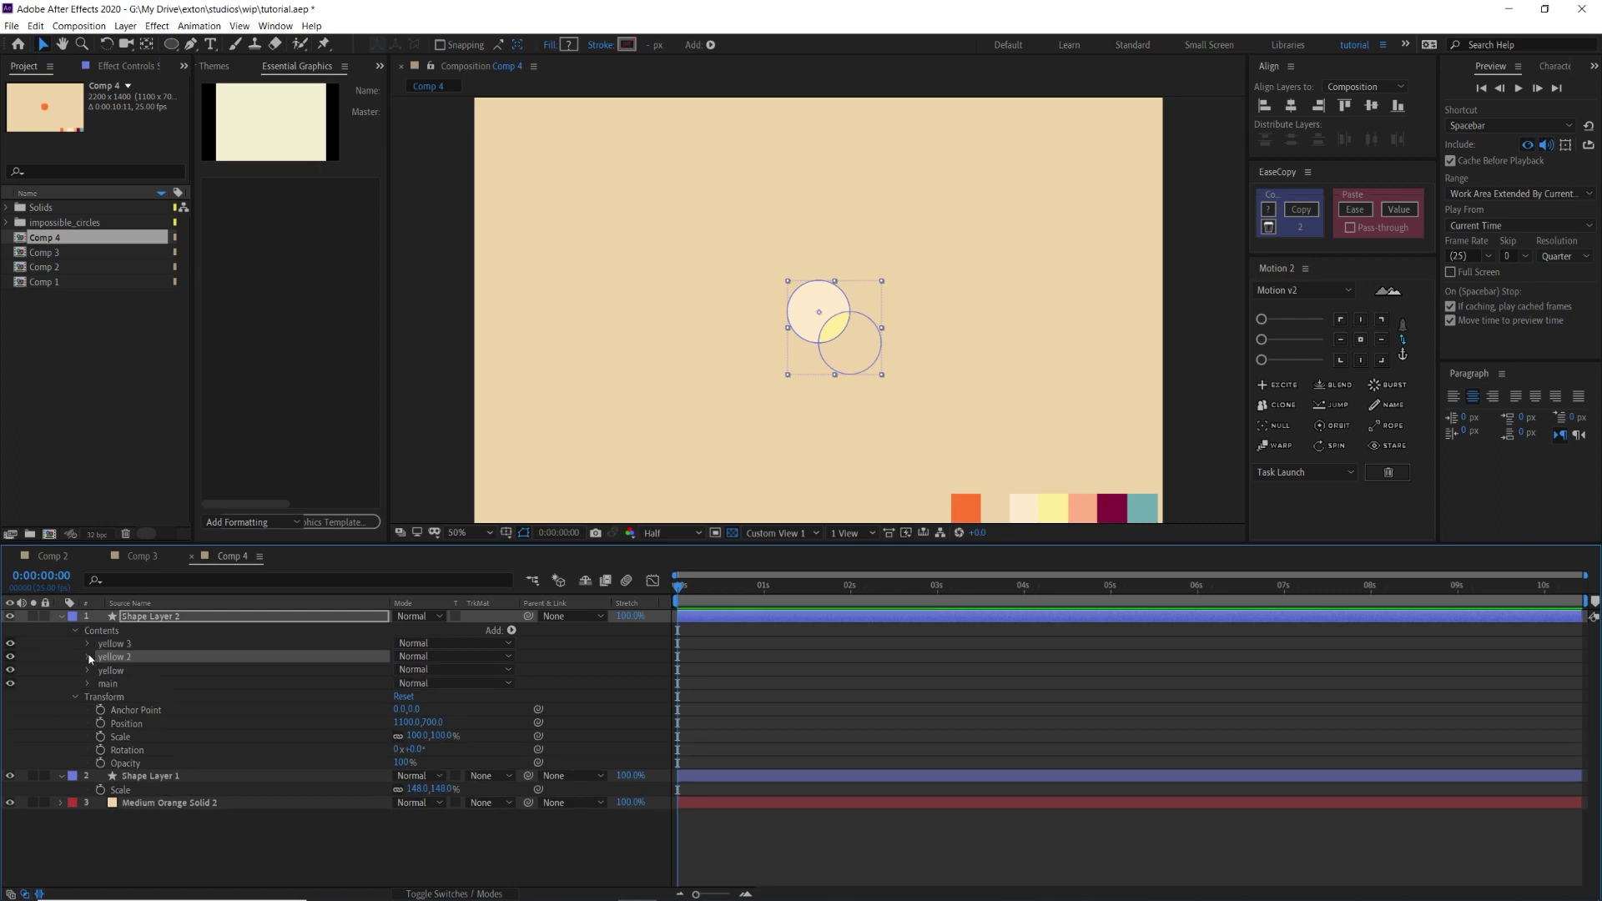
click(88, 658)
click(101, 670)
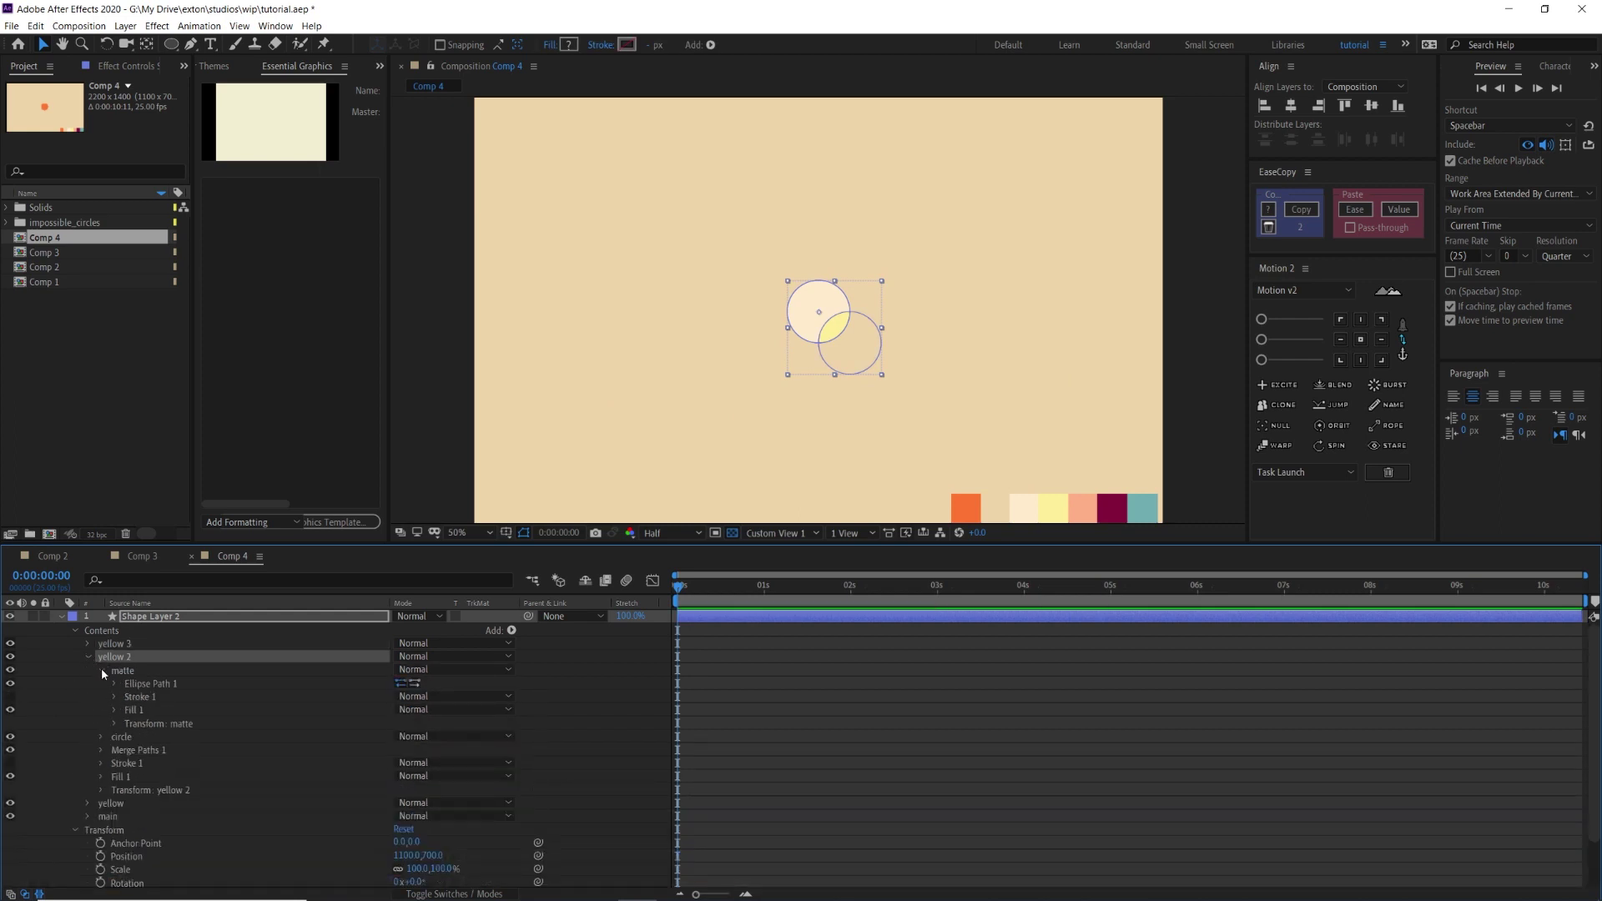
click(101, 670)
click(102, 684)
click(115, 697)
click(405, 722)
text(-100)
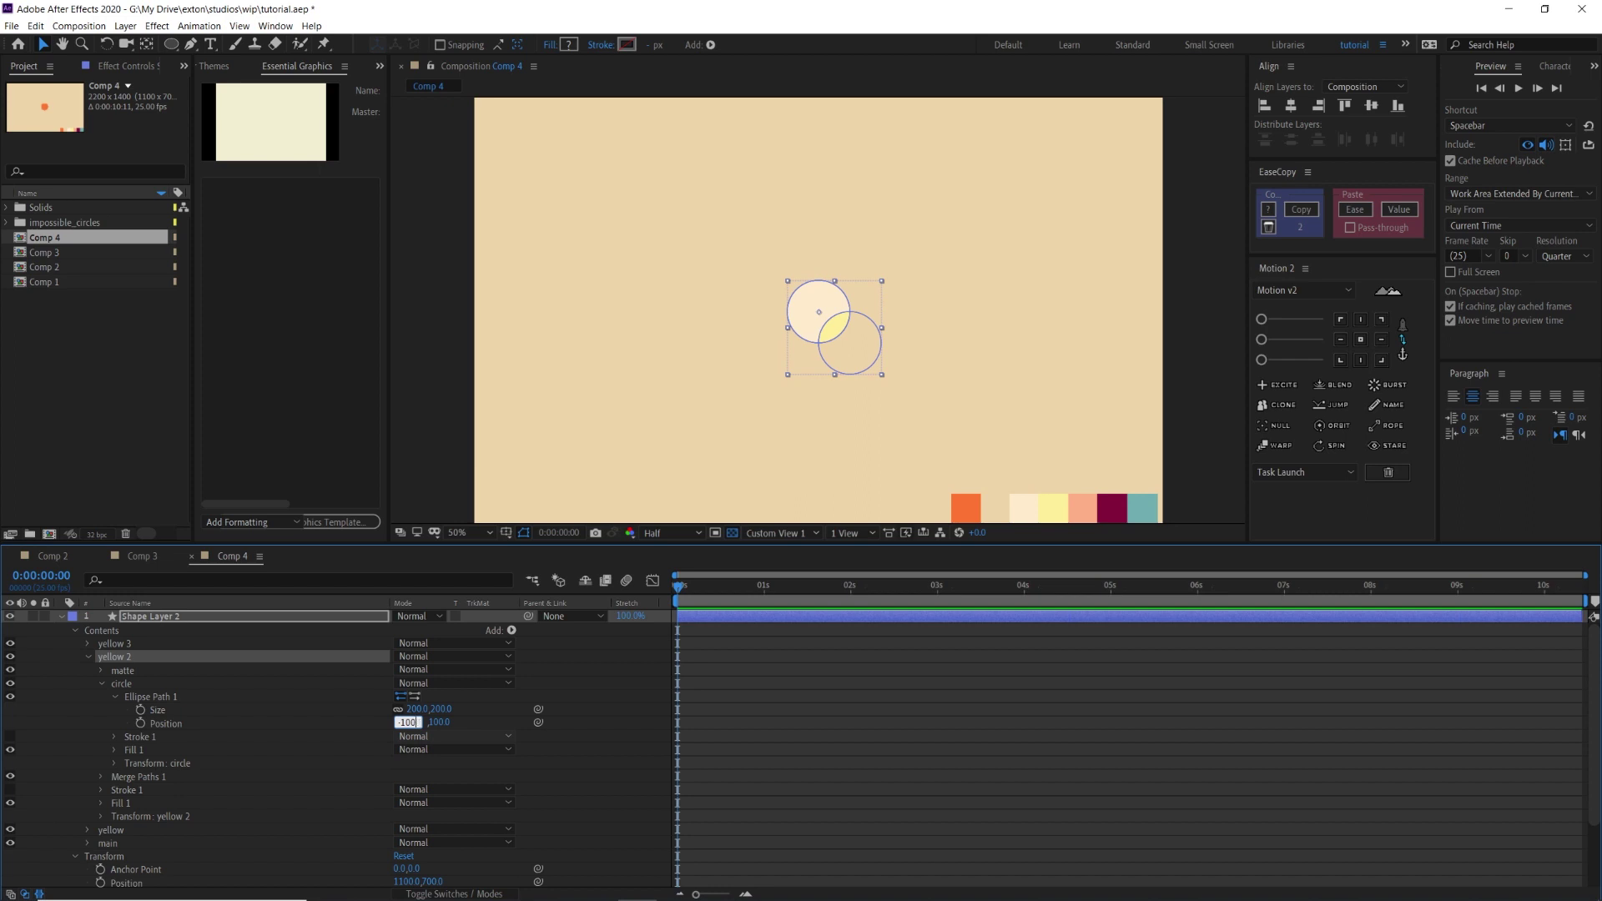
key(Return)
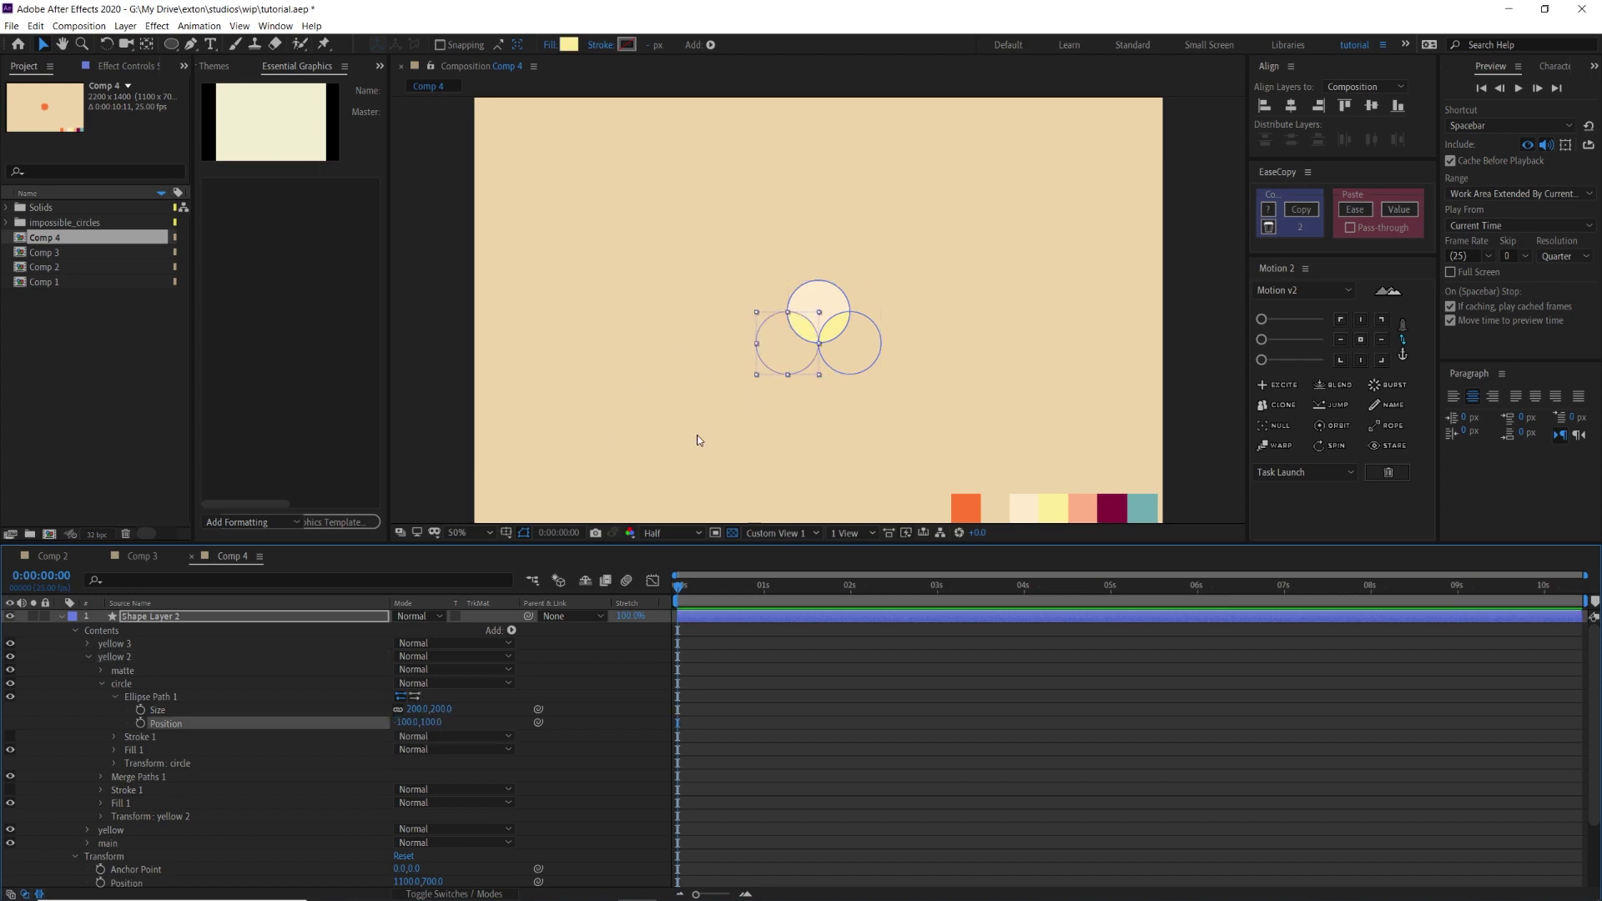
Change the fills of the yellow 2 group to salmon FFB087, sampled from the palette swatches.
click(122, 656)
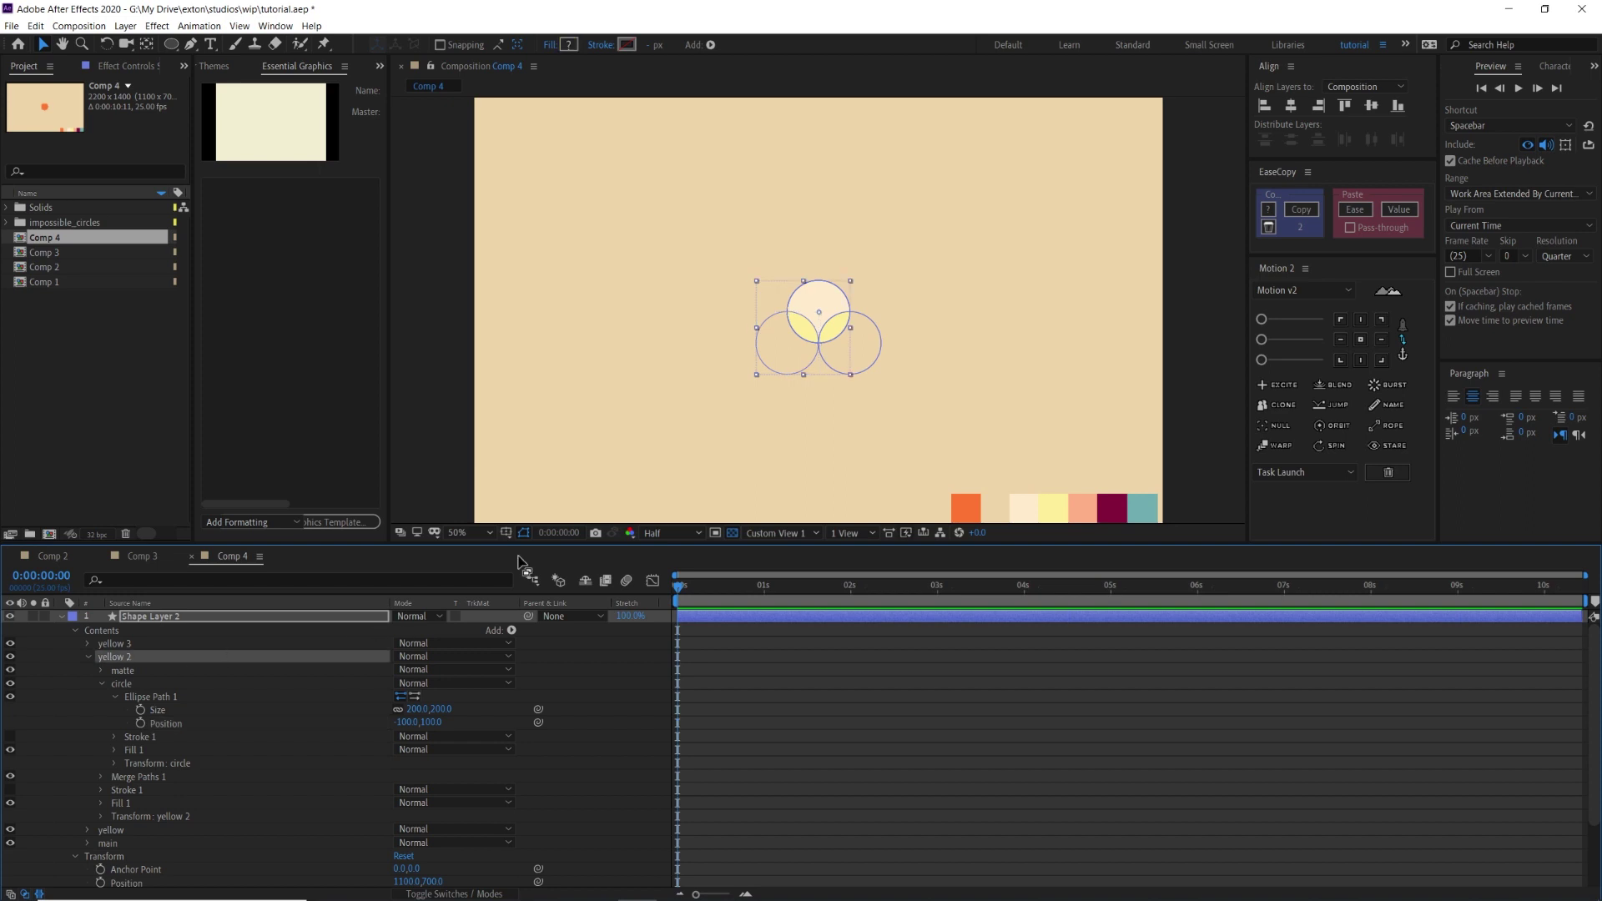
click(575, 47)
click(645, 510)
click(1081, 501)
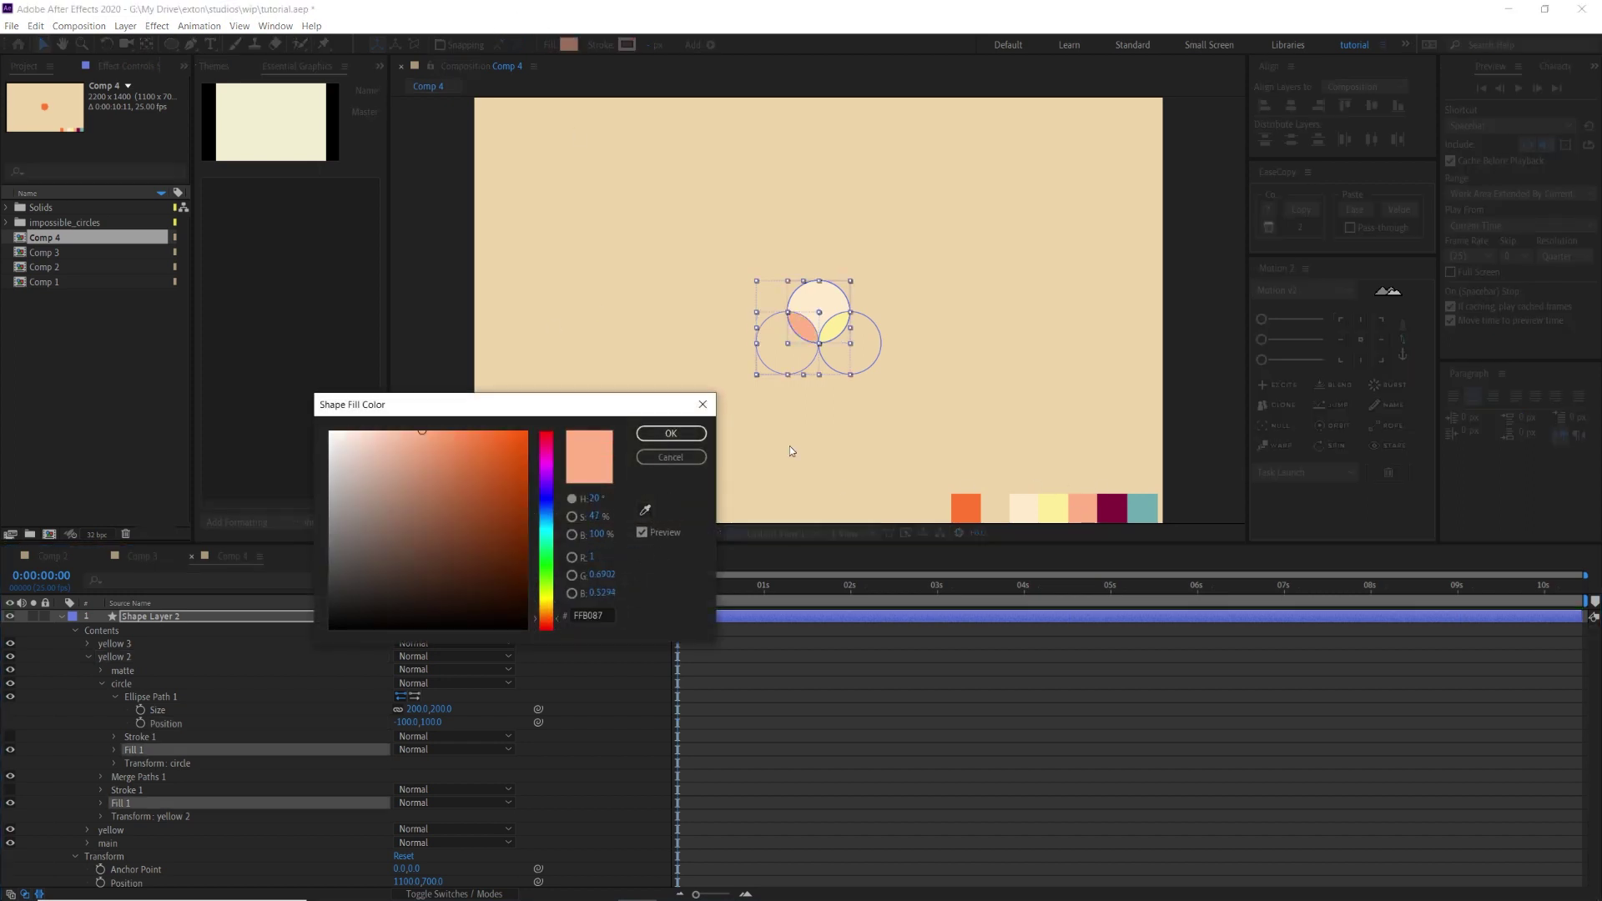
click(671, 433)
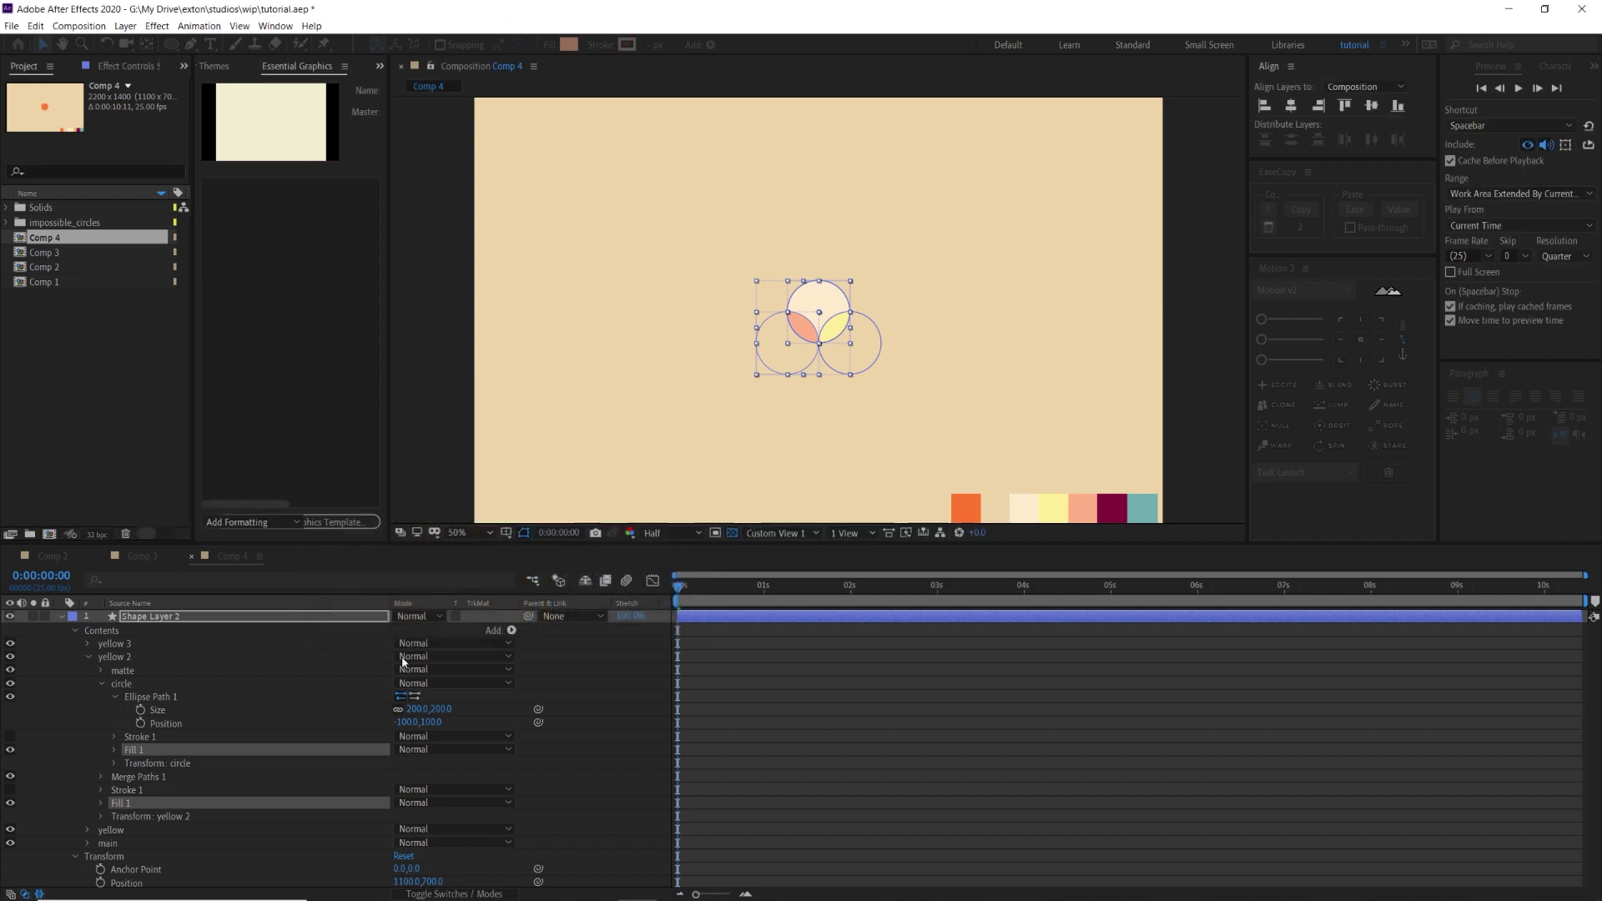
Collapse the yellow 2 group and rename it red.
click(88, 658)
click(132, 658)
key(Return)
text(red)
key(Return)
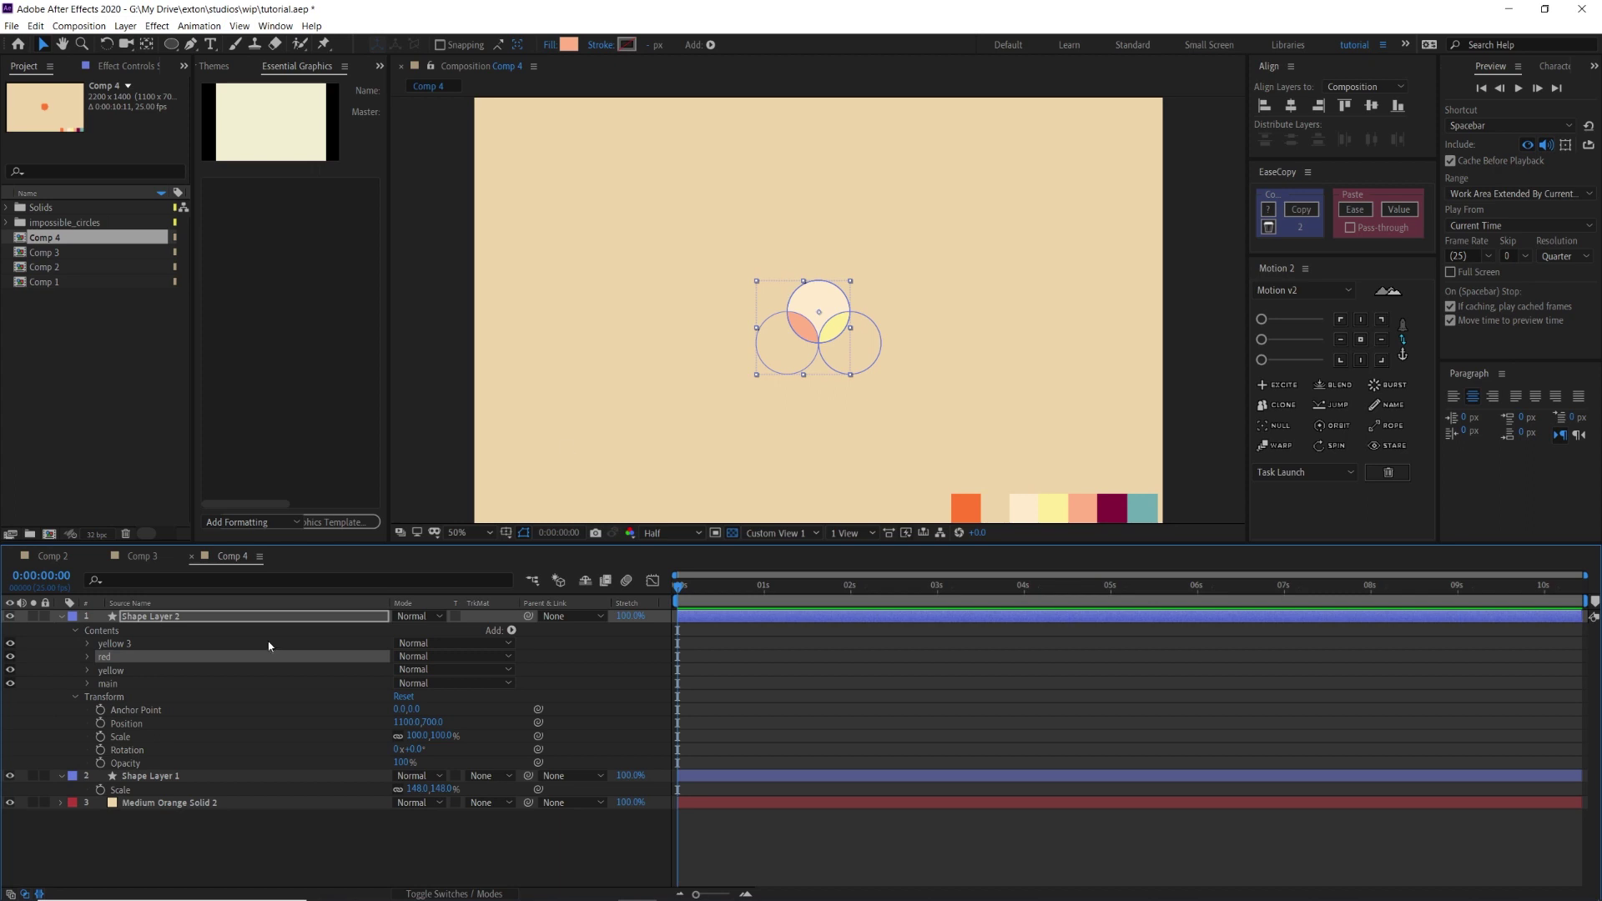
Rename the yellow 3 group dark_red.
click(203, 646)
key(Return)
text(dark_red)
key(Return)
Make dark_red the main circle's upper-left section in the dark red swatch colour, and duplicate it as a teal upper-right section named blue.
click(88, 644)
click(102, 670)
click(115, 684)
click(561, 45)
key(Return)
key(ctrl+d)
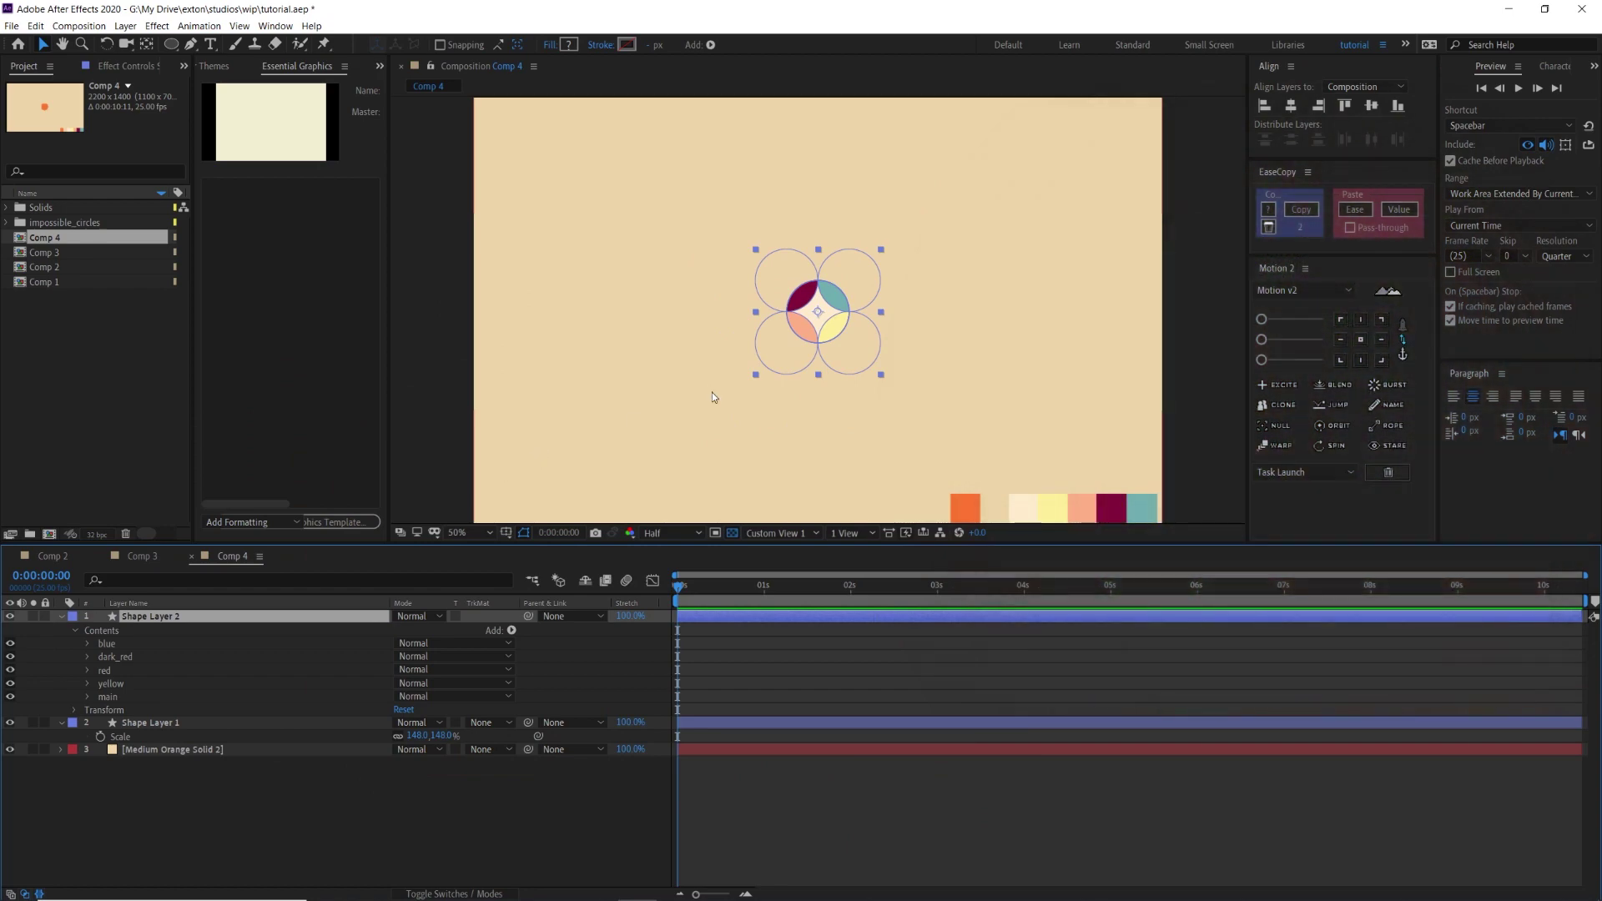
Rename the Shape Layer 2 layer circles.
key(period)
key(period)
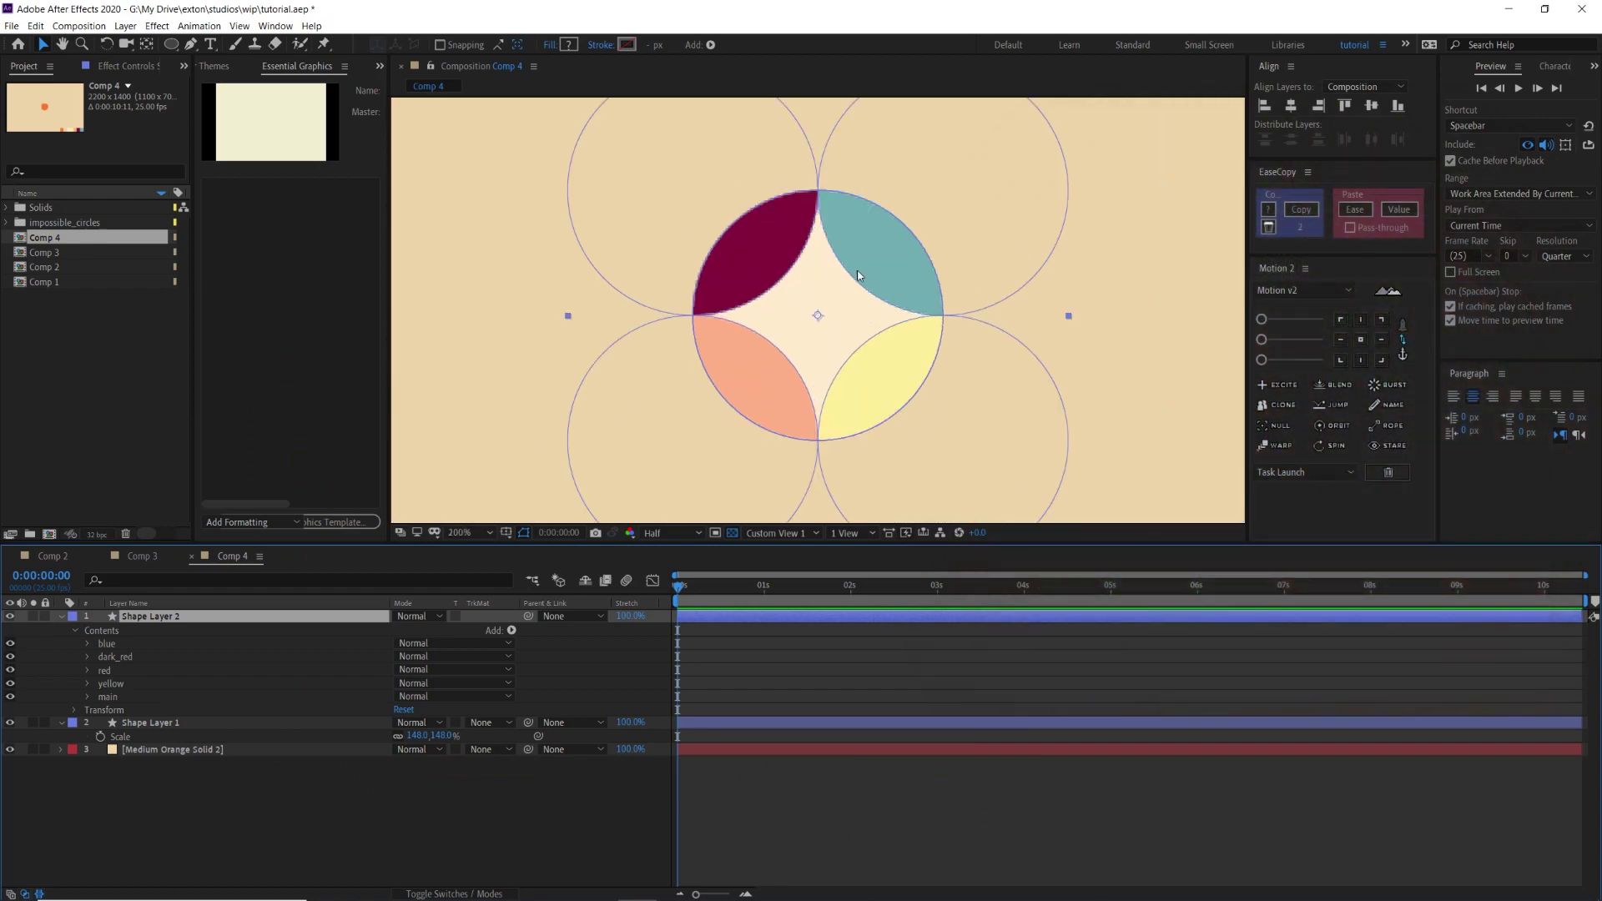
key(comma)
key(comma)
click(703, 667)
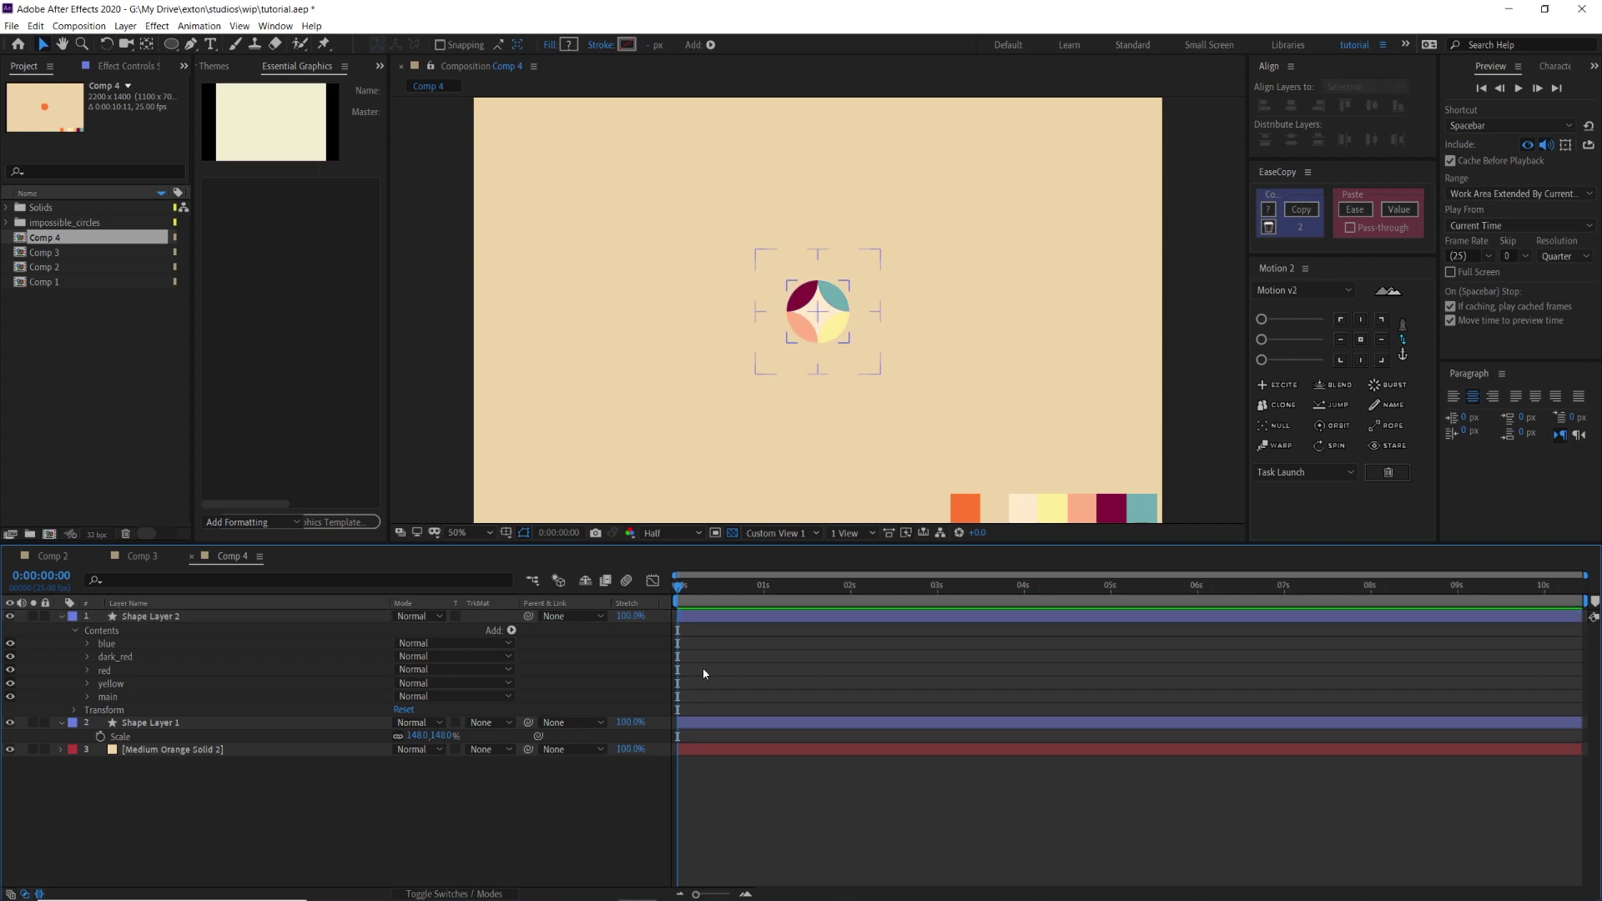
click(160, 618)
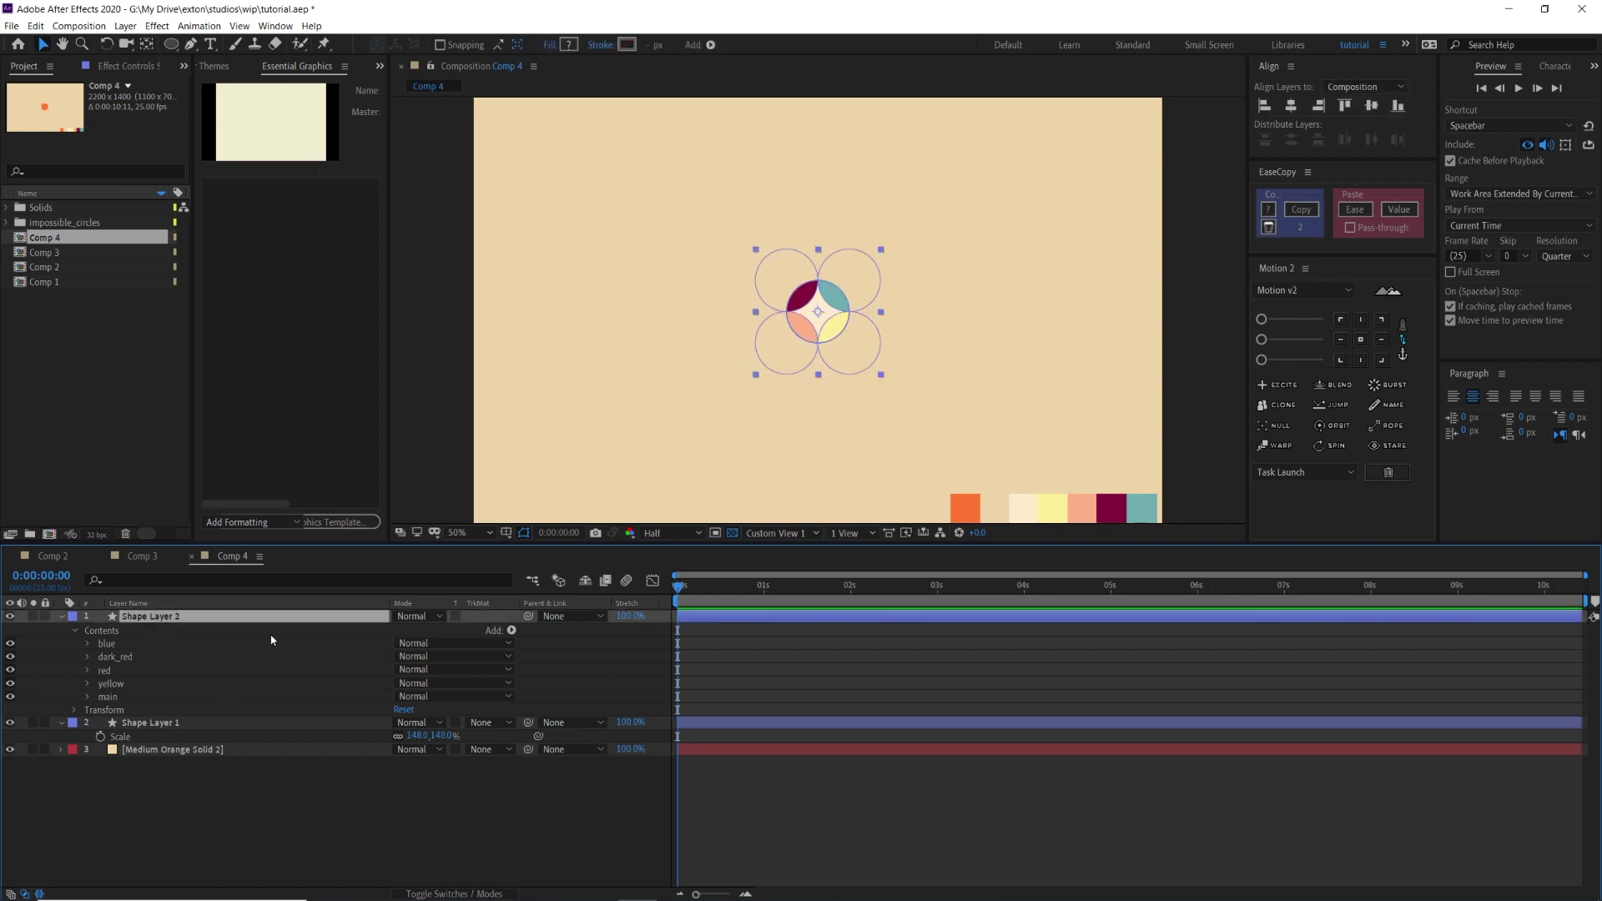
key(Return)
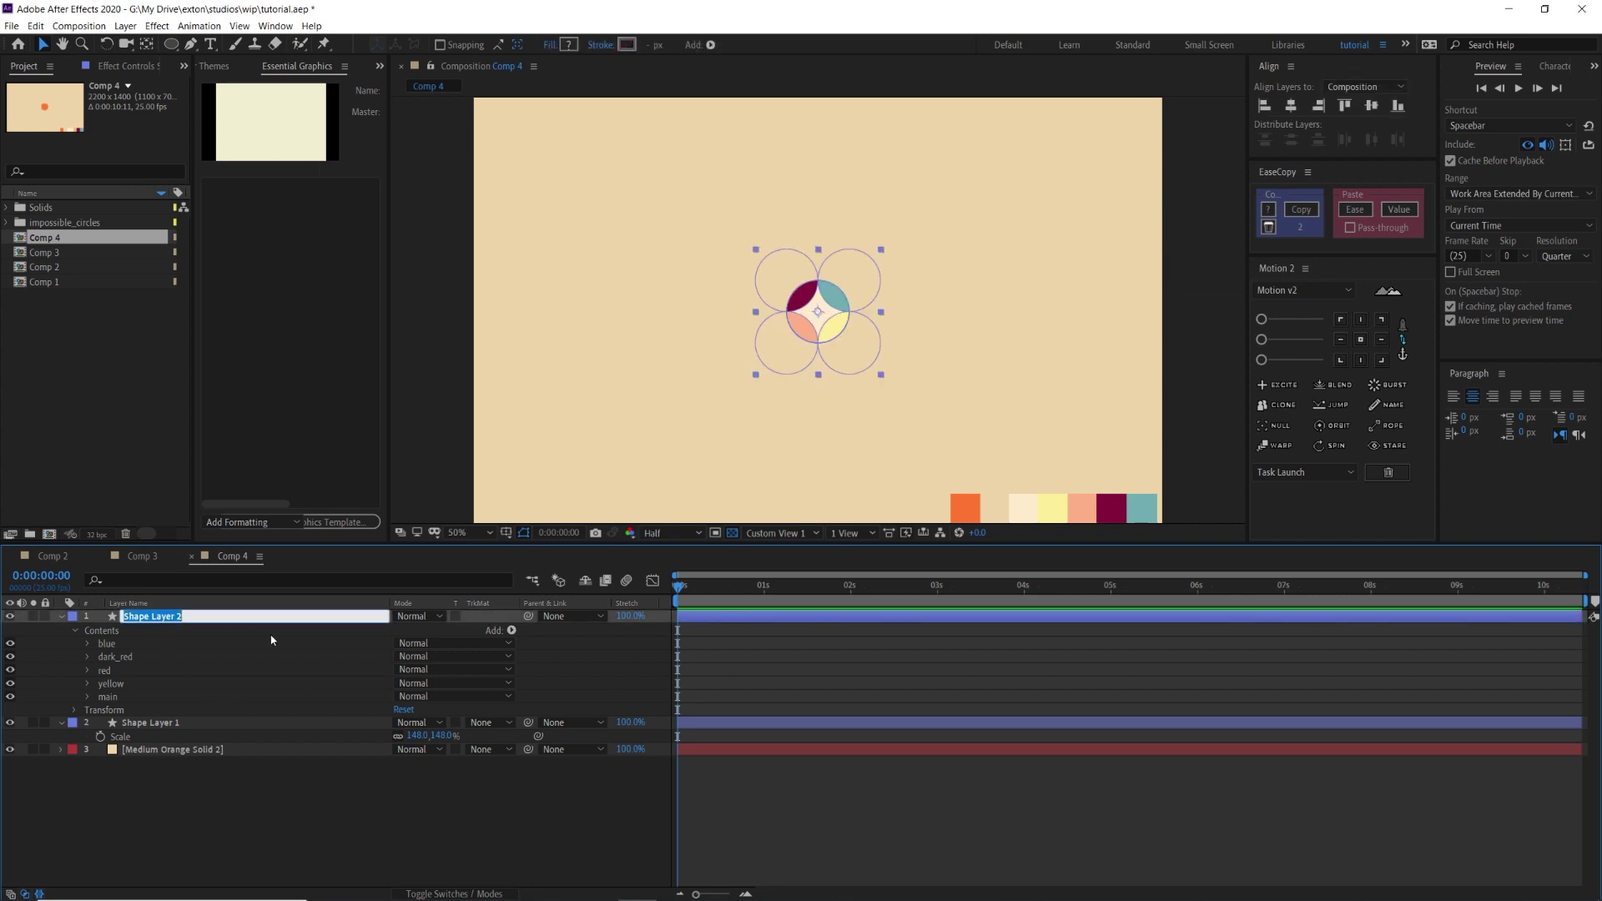
text(circles)
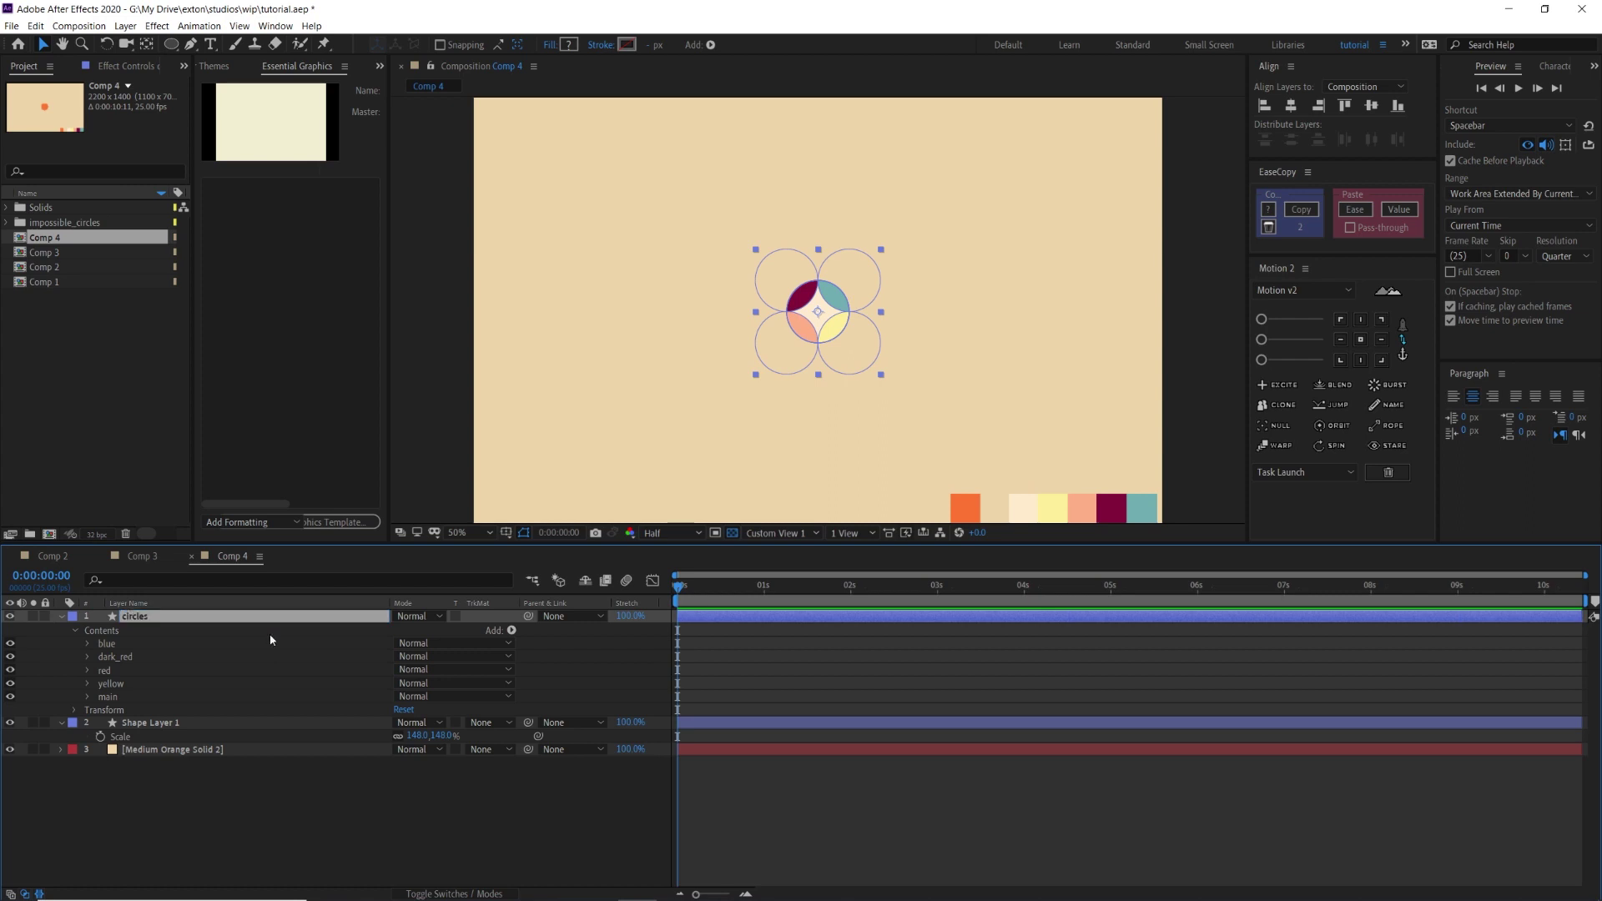
Create a null object above the Medium Orange Solid 2 layer and apply a Slider Control effect to it.
click(132, 752)
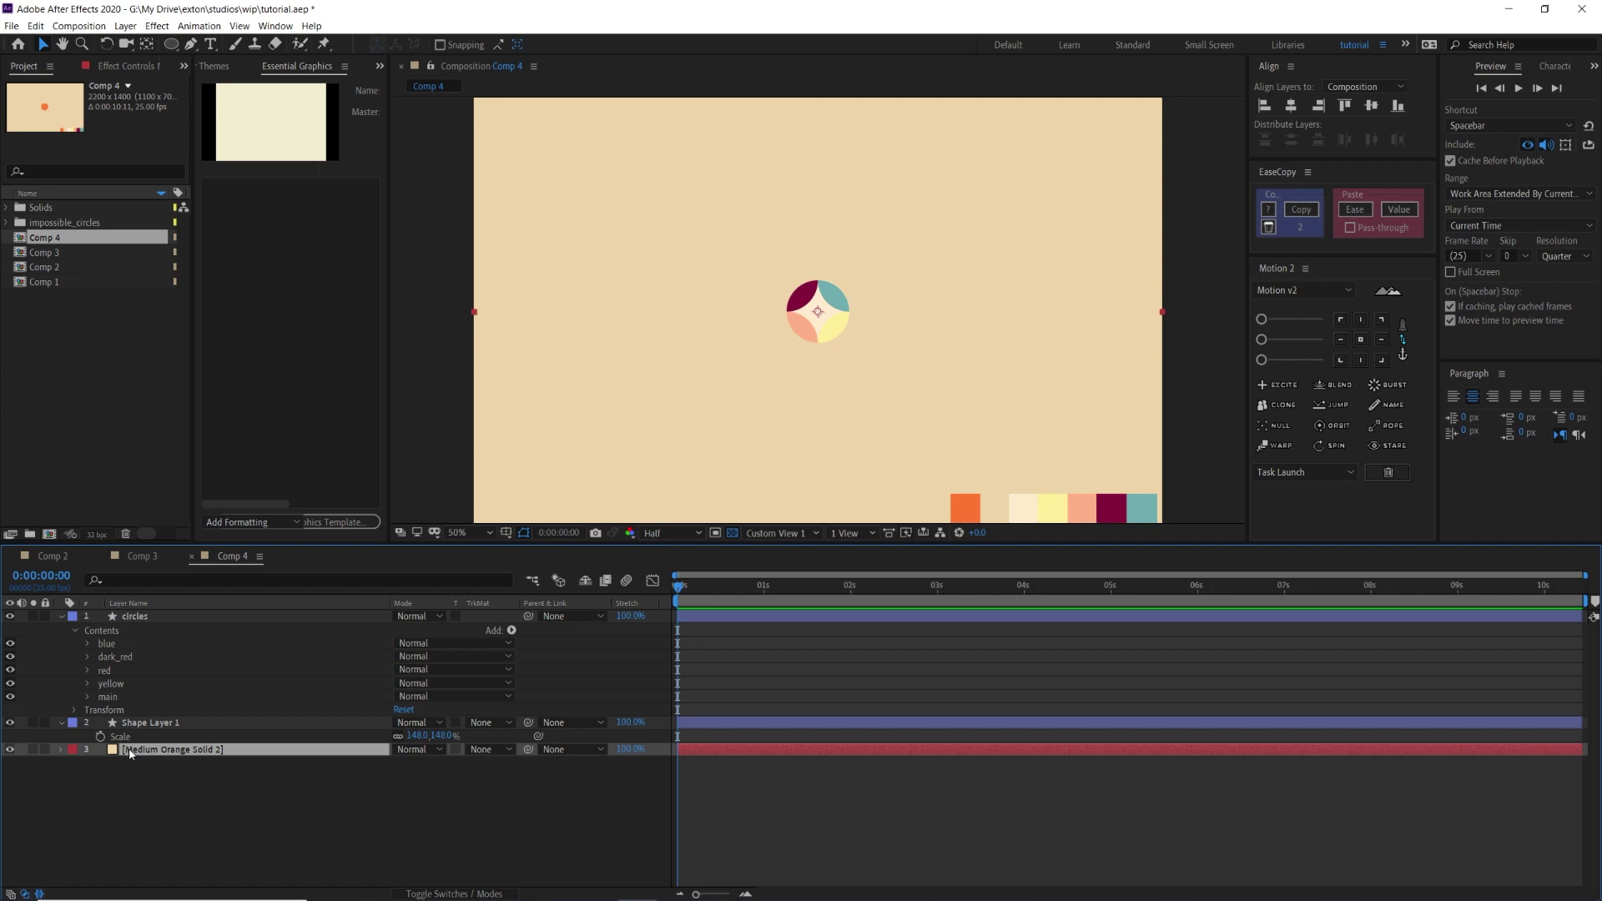
key(ctrl+alt+shift+y)
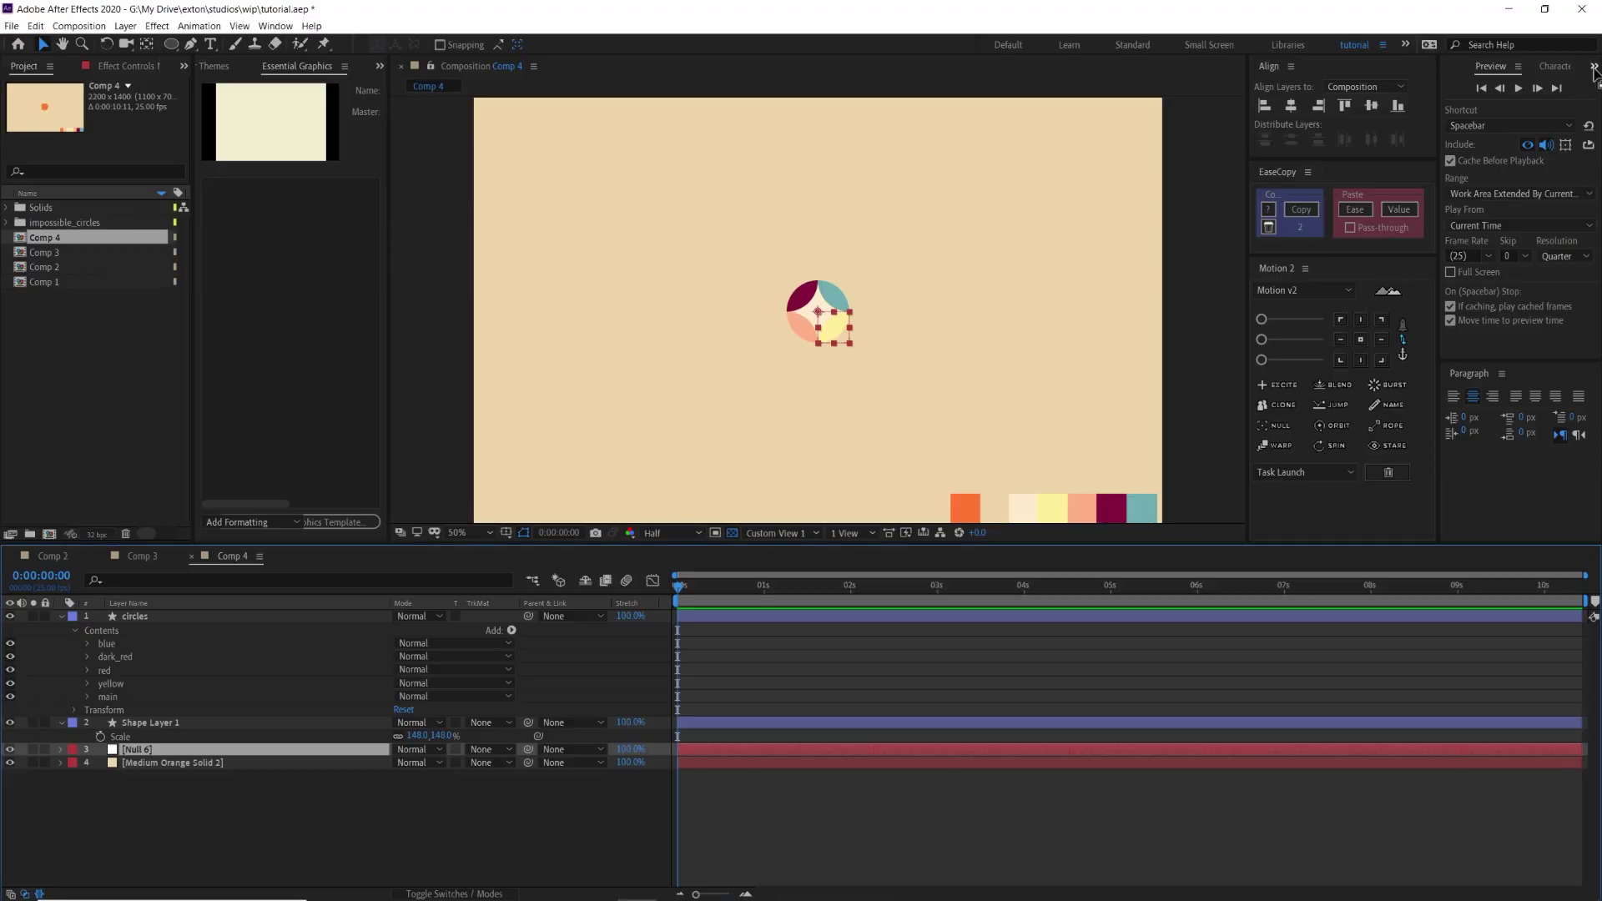
click(1594, 67)
click(1544, 84)
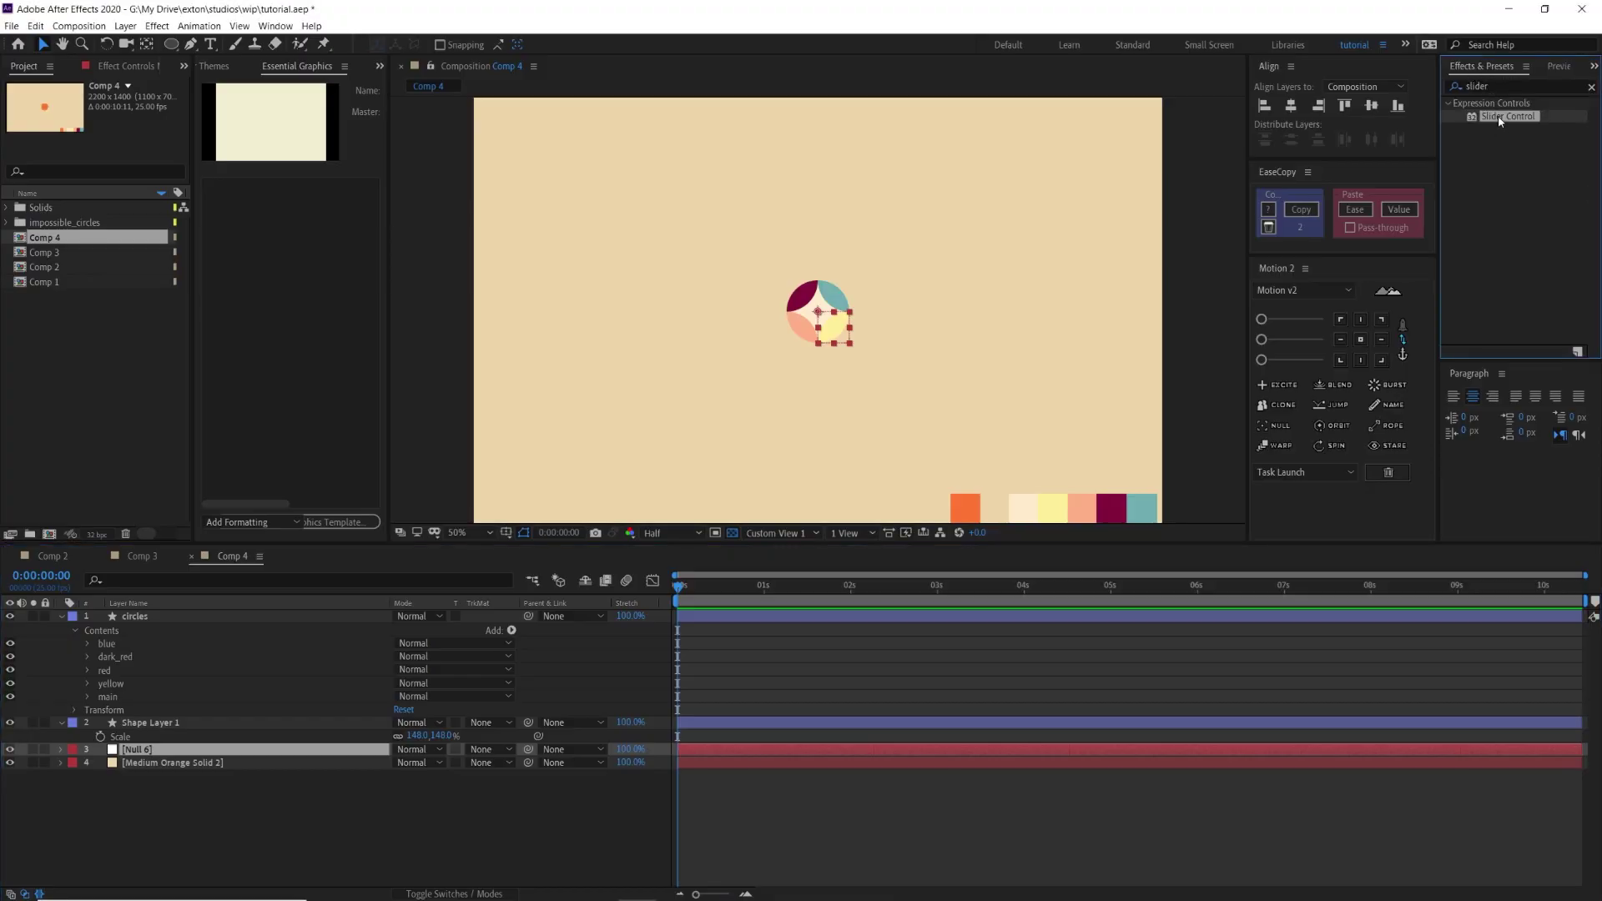
double_click(1499, 117)
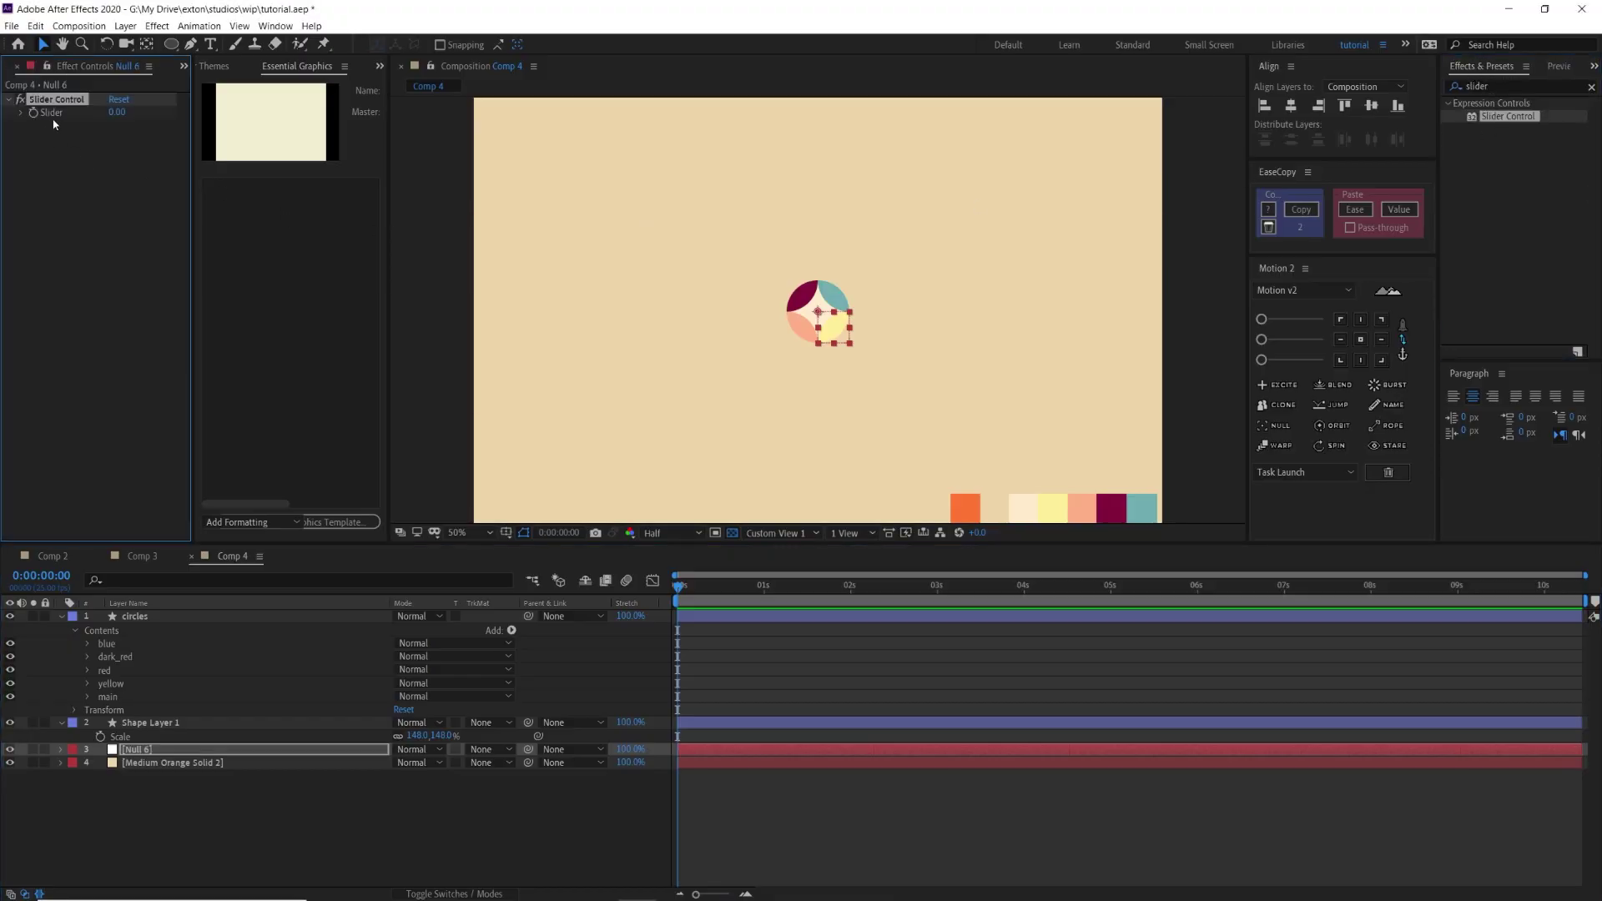
mouse_move(117, 112)
mouse_down()
mouse_move(222, 113)
mouse_move(98, 116)
mouse_up()
Rename the null's Slider Control effect circle_rotation.
click(250, 749)
click(48, 100)
key(Return)
text(circle_rotation)
key(Return)
Duplicate the circle_rotation slider and name the copy rotation.
key(Return)
key(ctrl+d)
key(Return)
text(rotation)
key(Return)
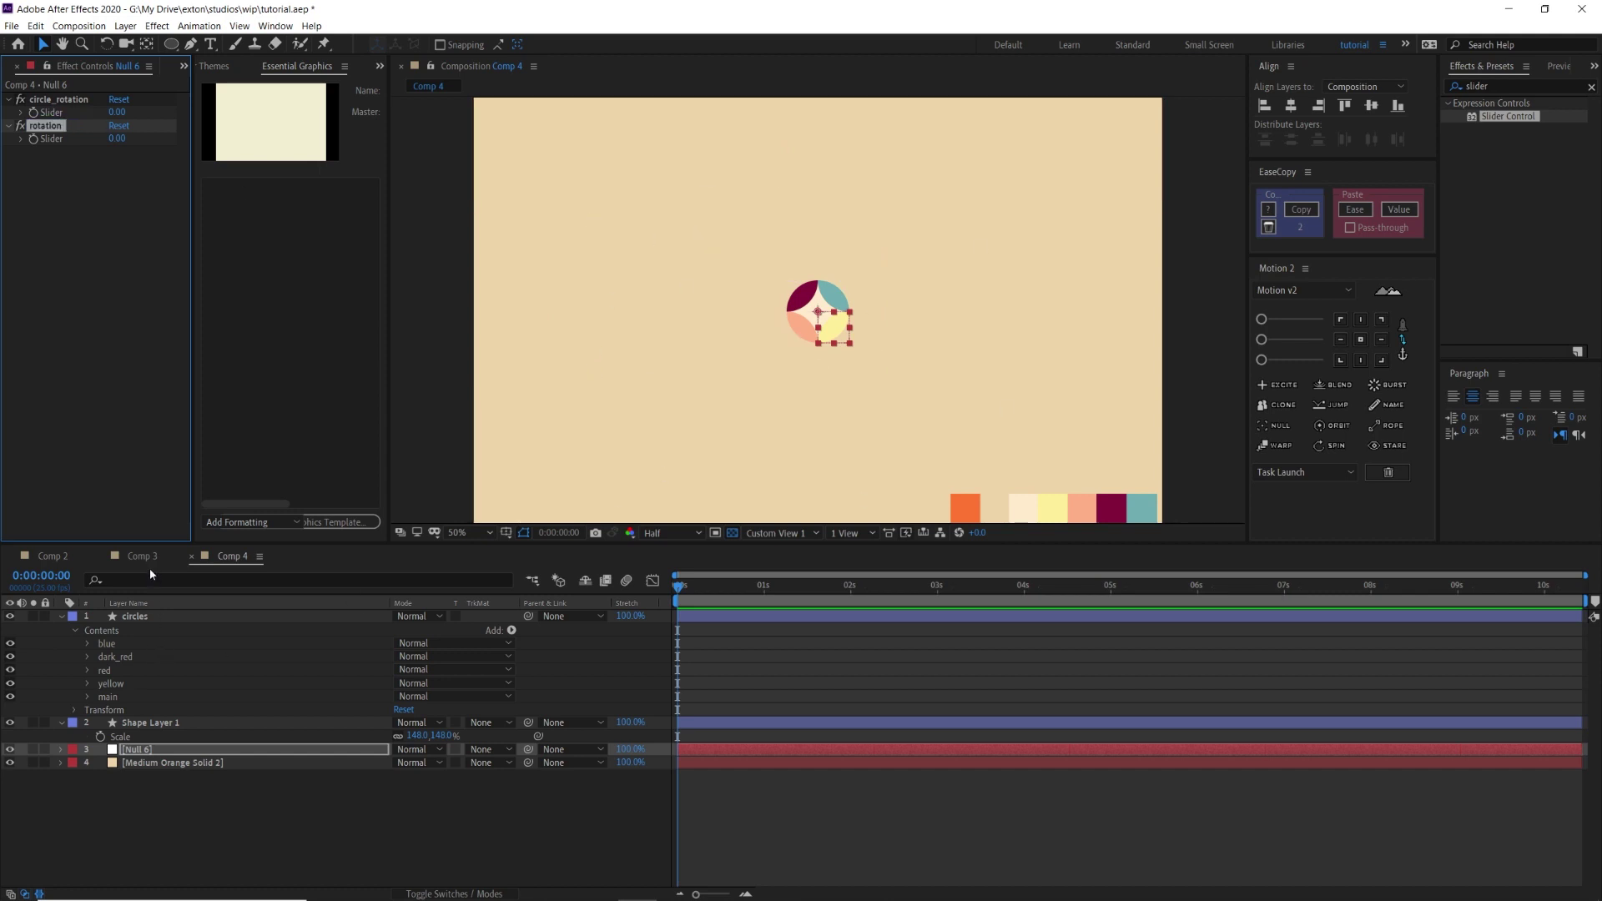
Duplicate the rotation slider and name the copy circle_size.
key(ctrl+d)
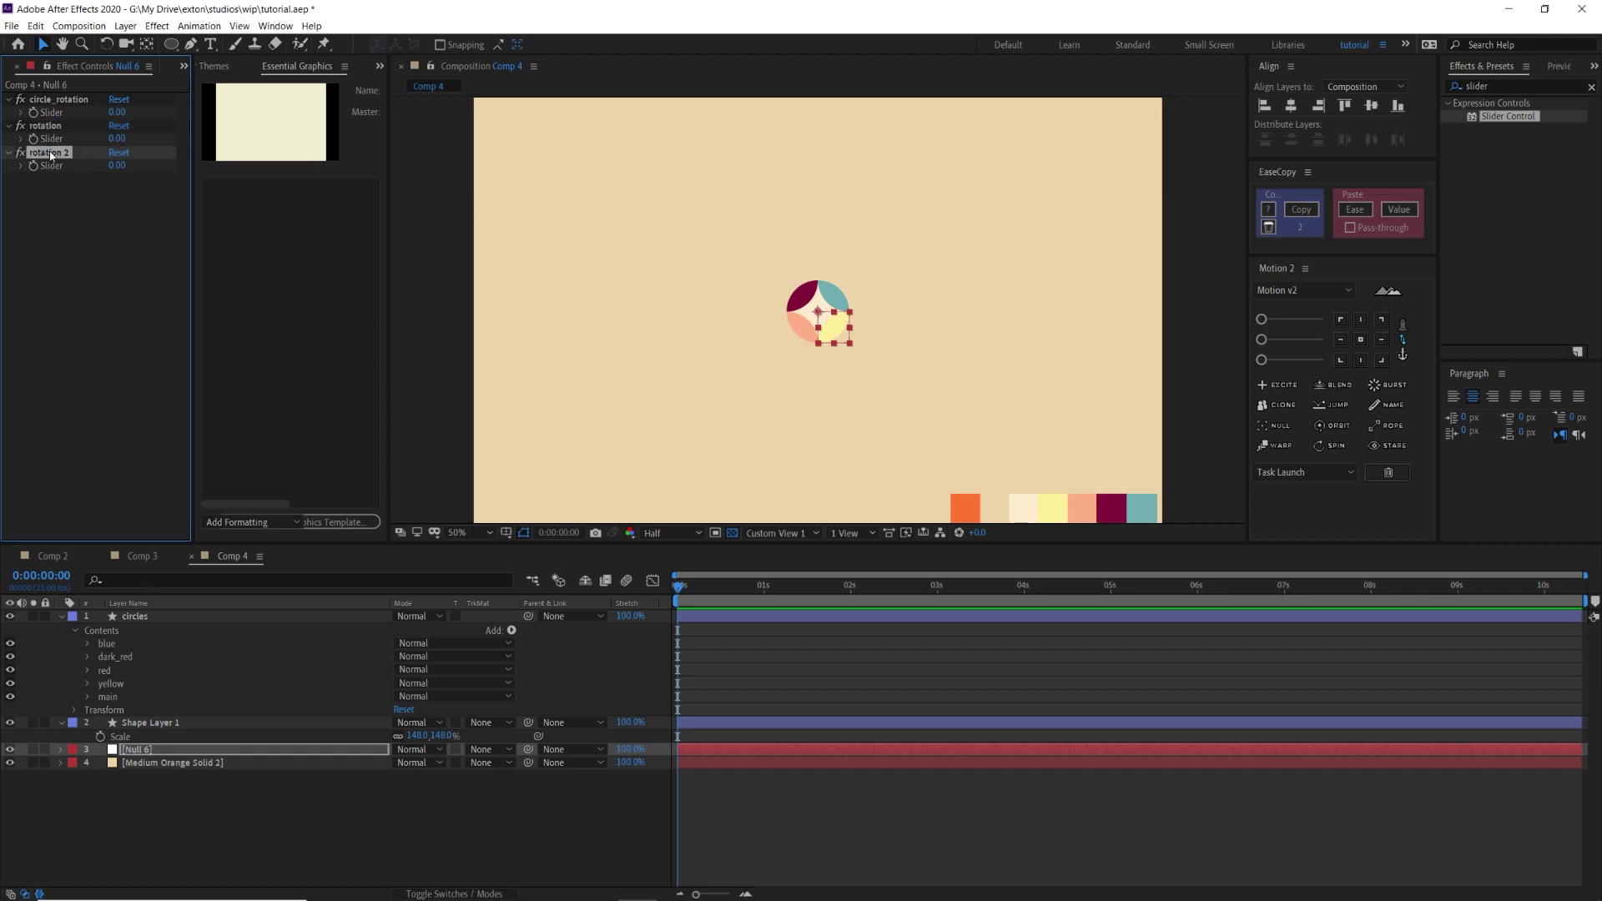
key(Return)
text(circle_size)
key(Return)
scroll(827, 307, up, 2)
scroll(830, 324, down, 2)
Duplicate the circle_size slider and name the copy section_size.
key(ctrl+d)
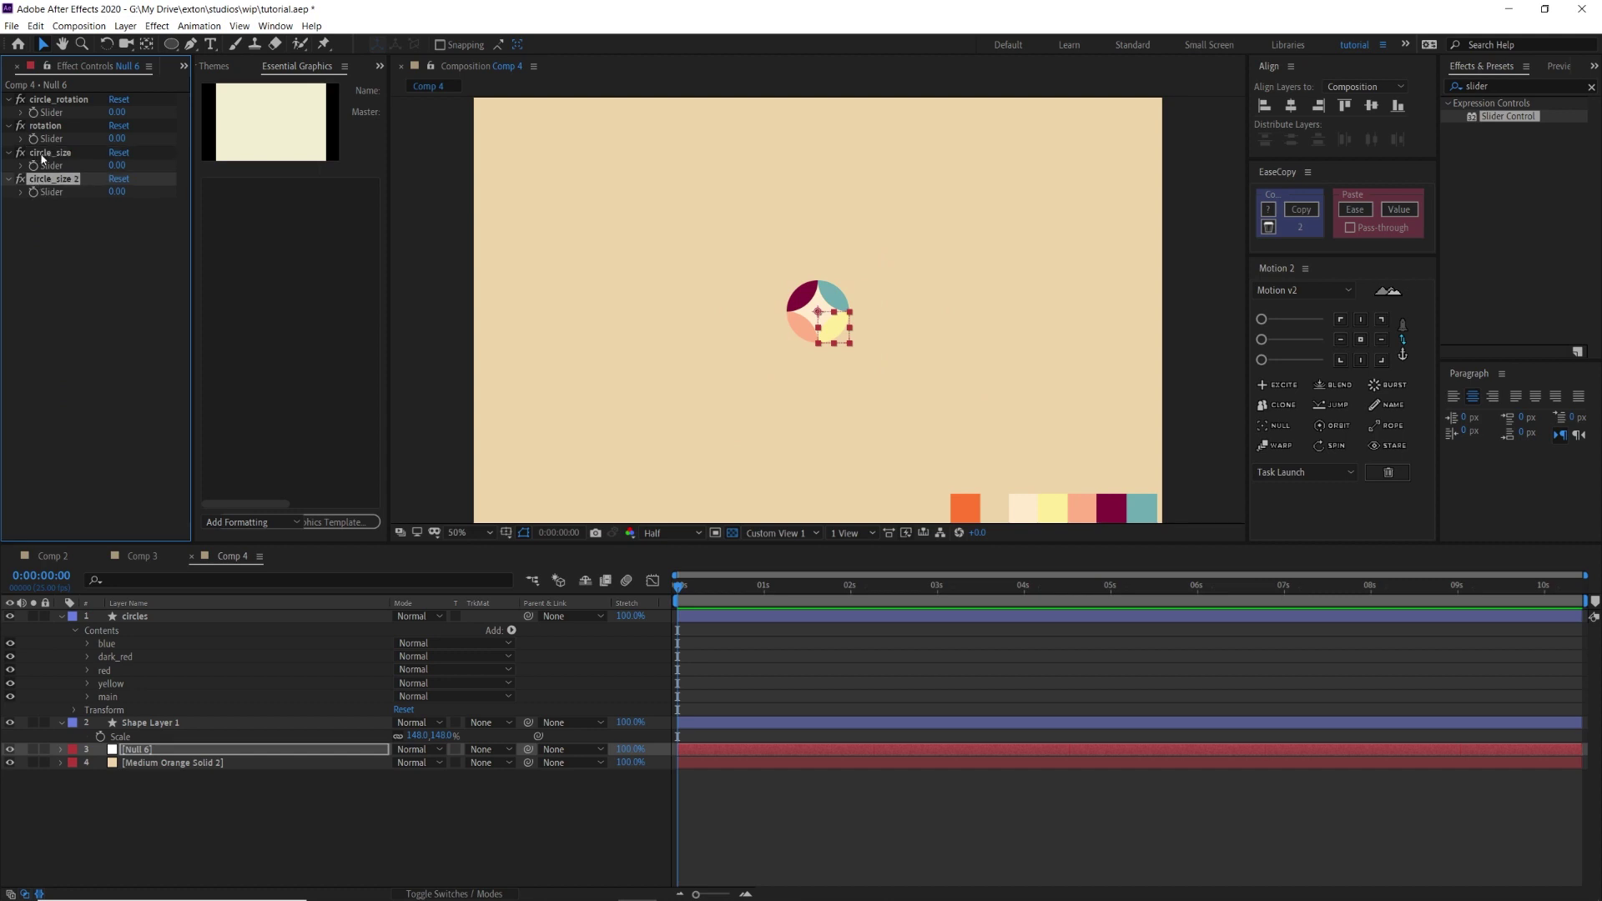
key(Return)
text(section_size)
key(Return)
key(period)
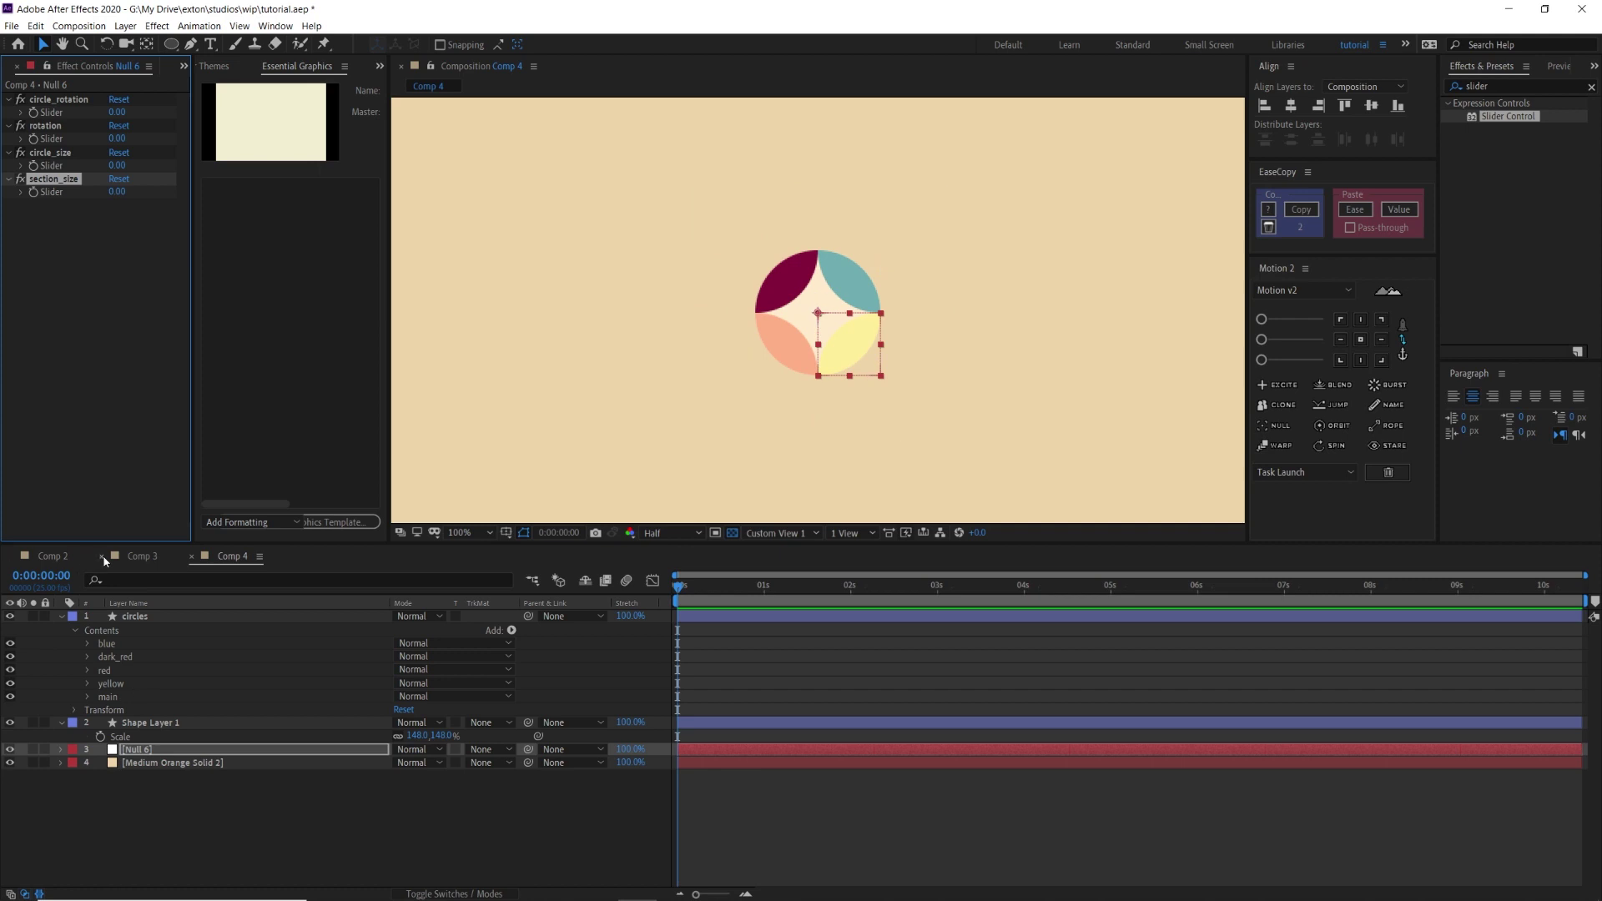
Scrub the reference pattern animation in Comp 3 to 0:00:01:01 and return to Comp 4.
click(156, 563)
drag(697, 589, 768, 589)
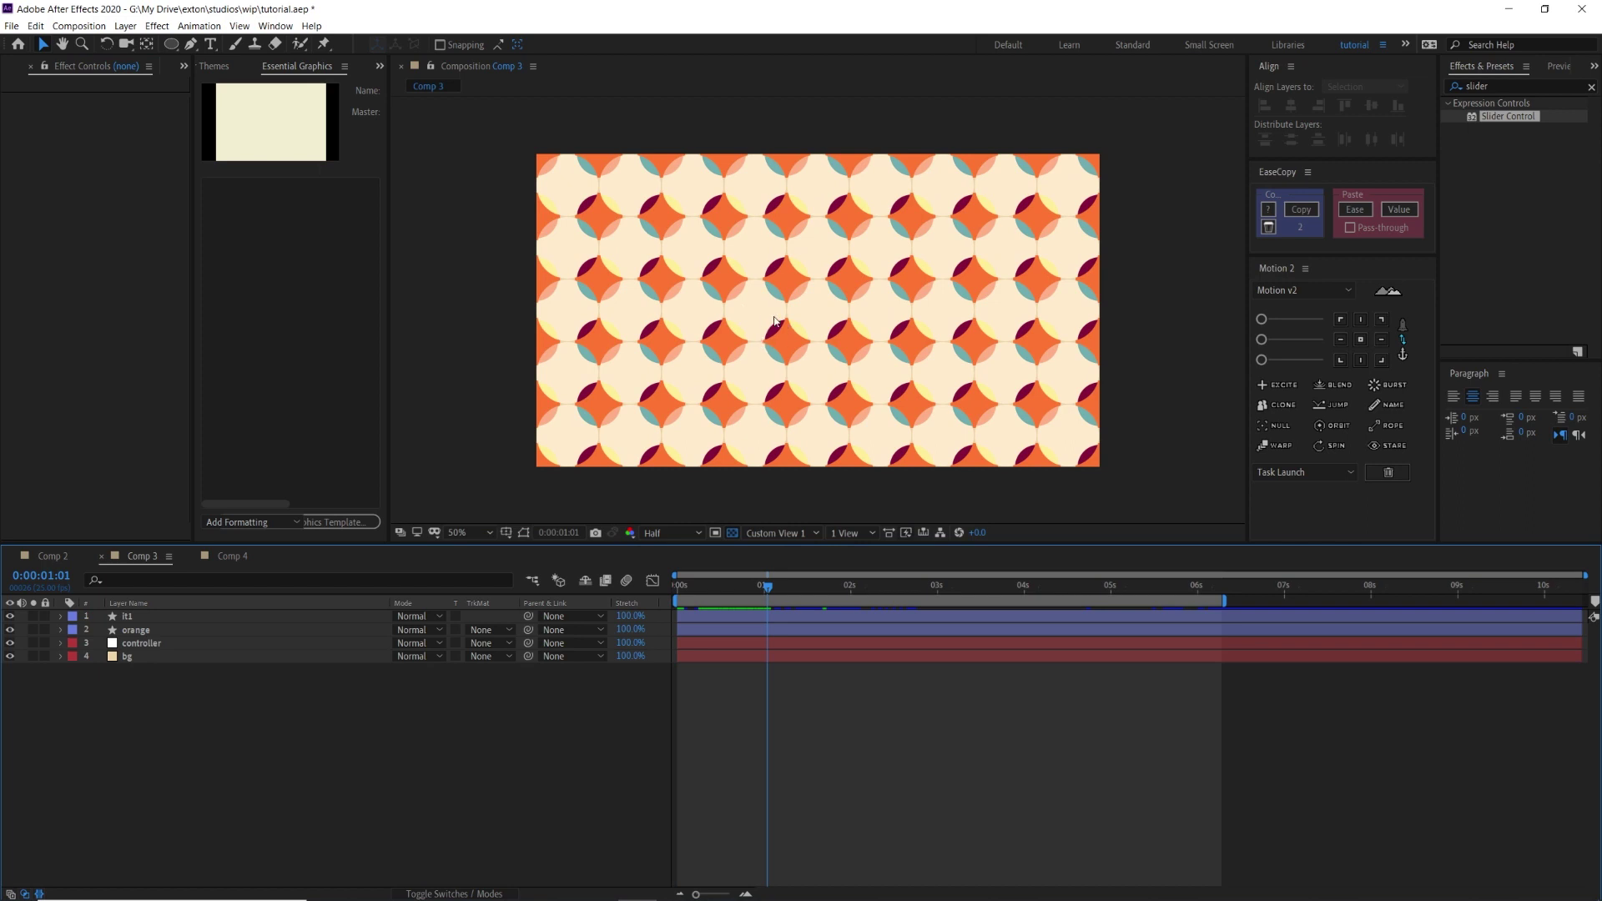
click(234, 556)
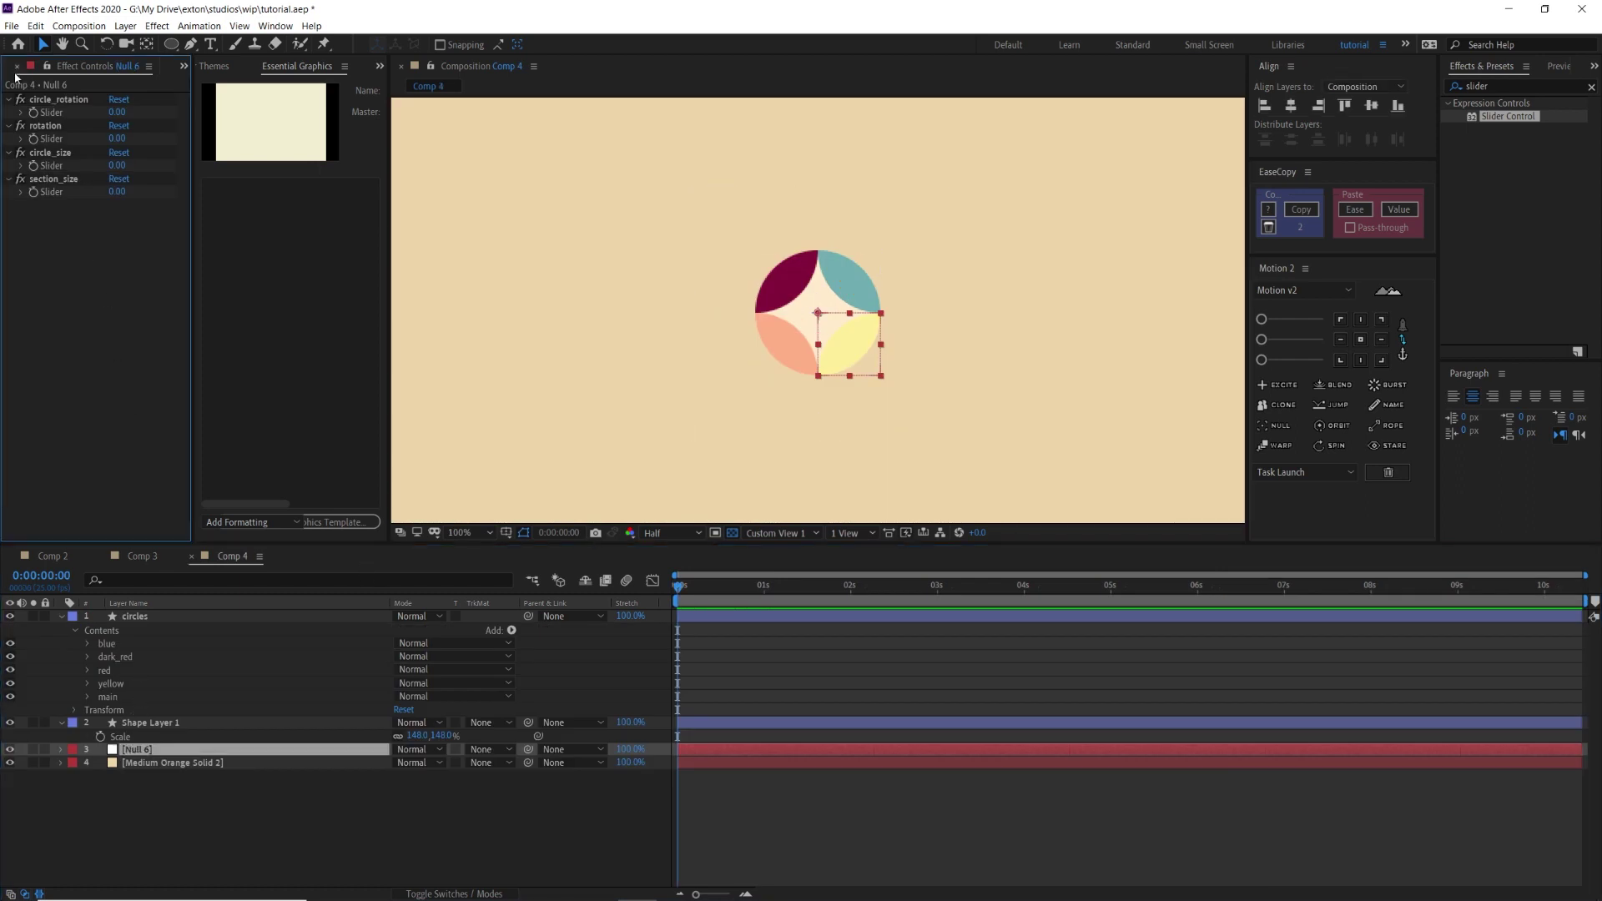
Rename the null layer that holds the sliders controller.
key(apostrophe)
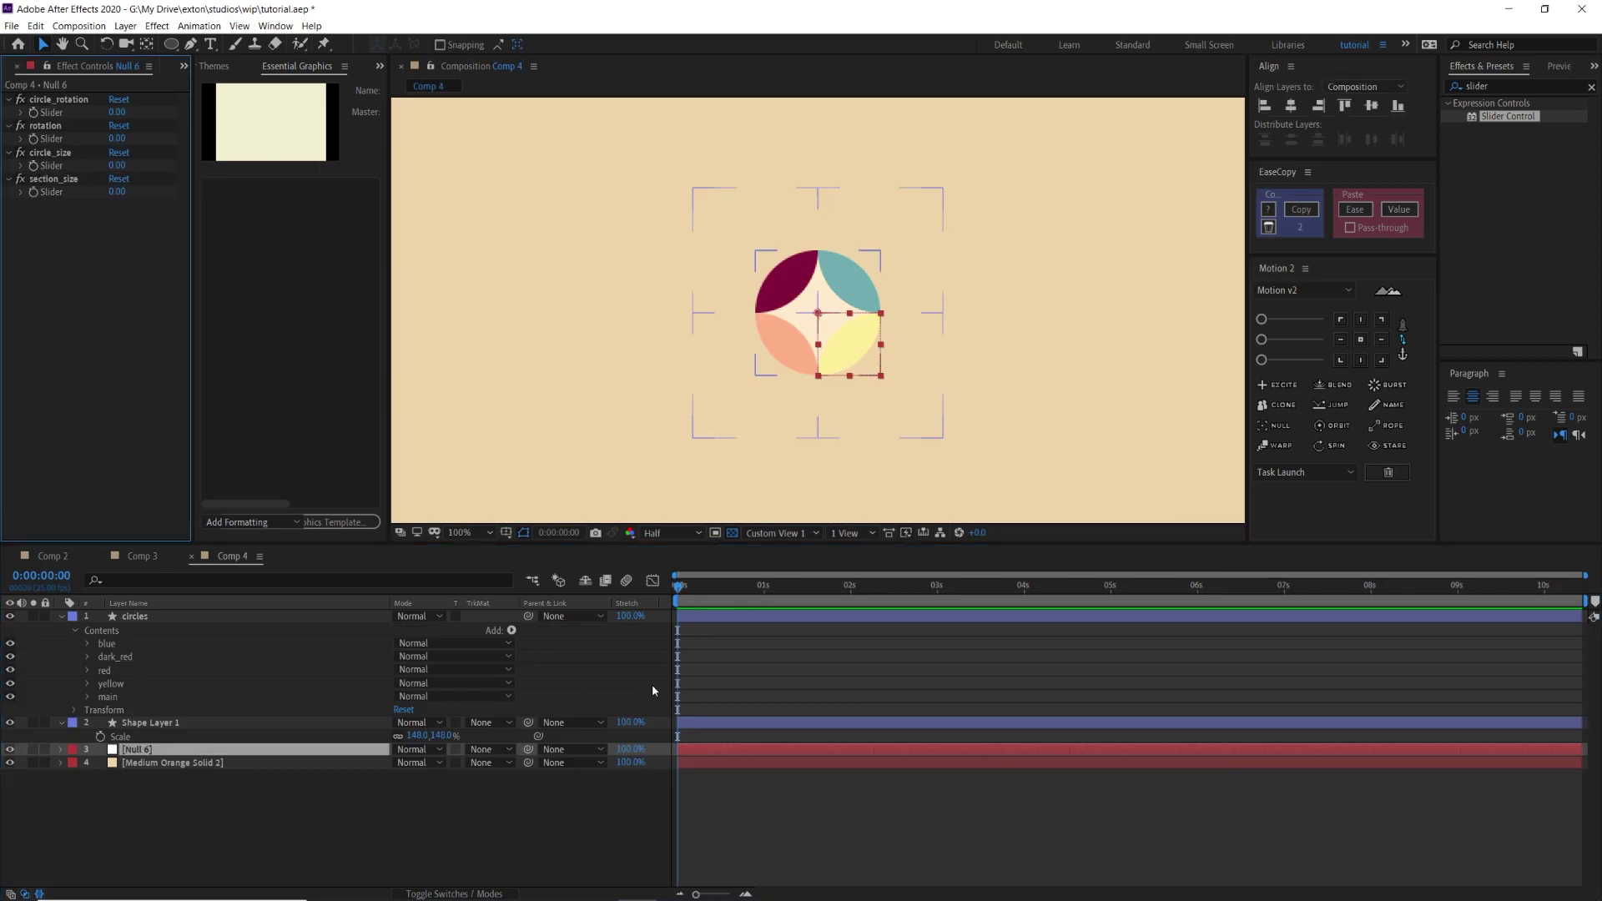
click(717, 664)
key(apostrophe)
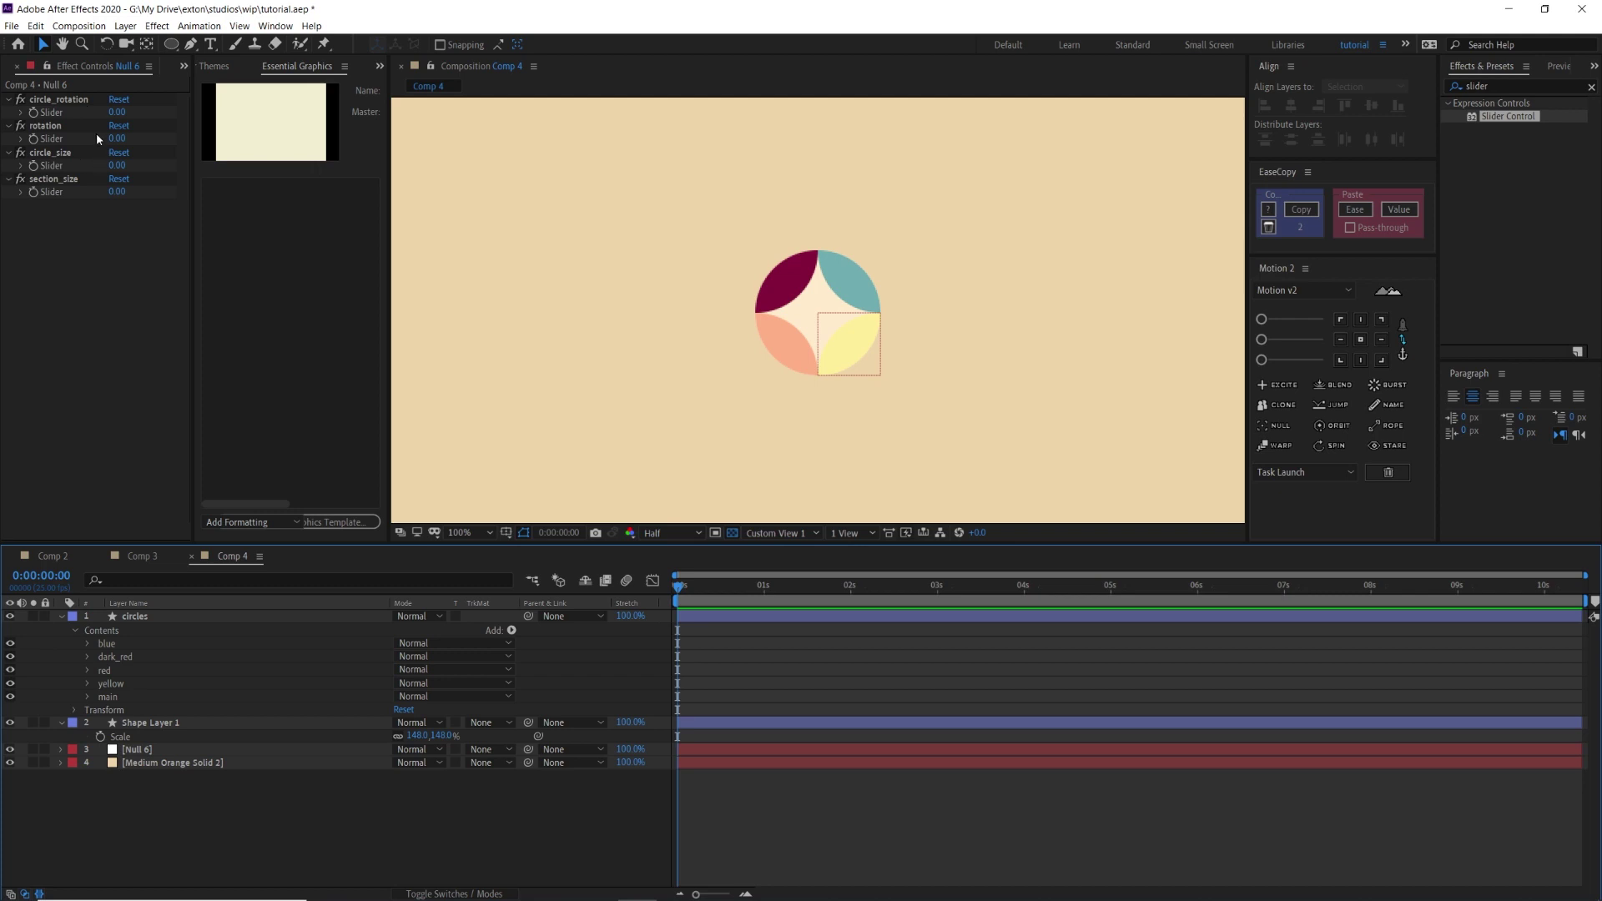
key(apostrophe)
key(apostrophe)
click(208, 755)
key(Return)
text(controller)
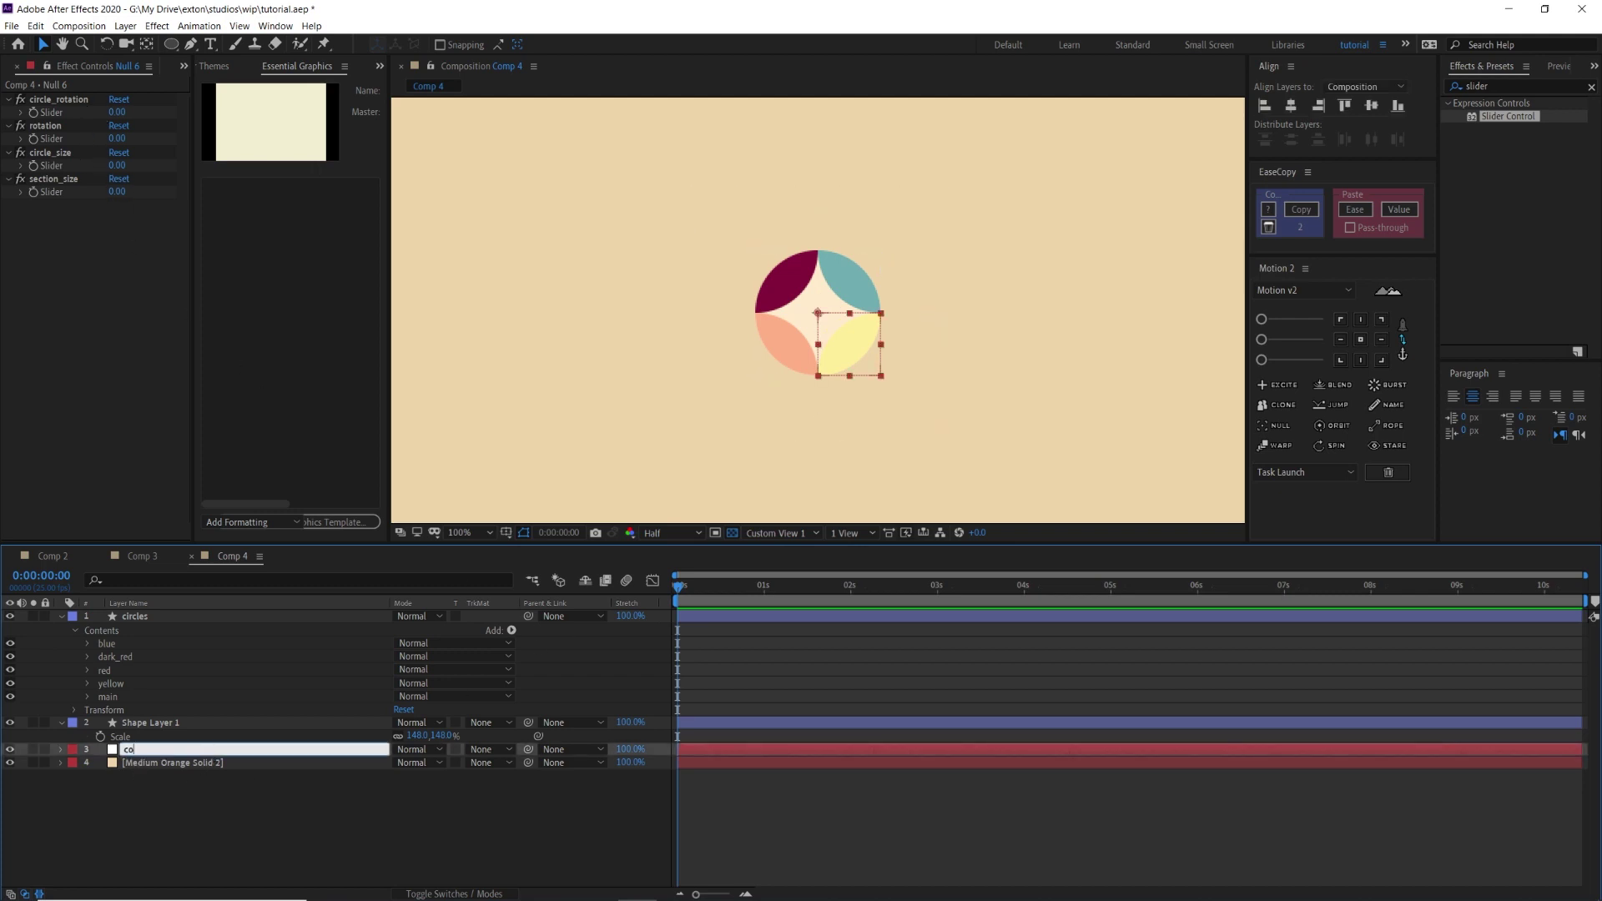
key(Return)
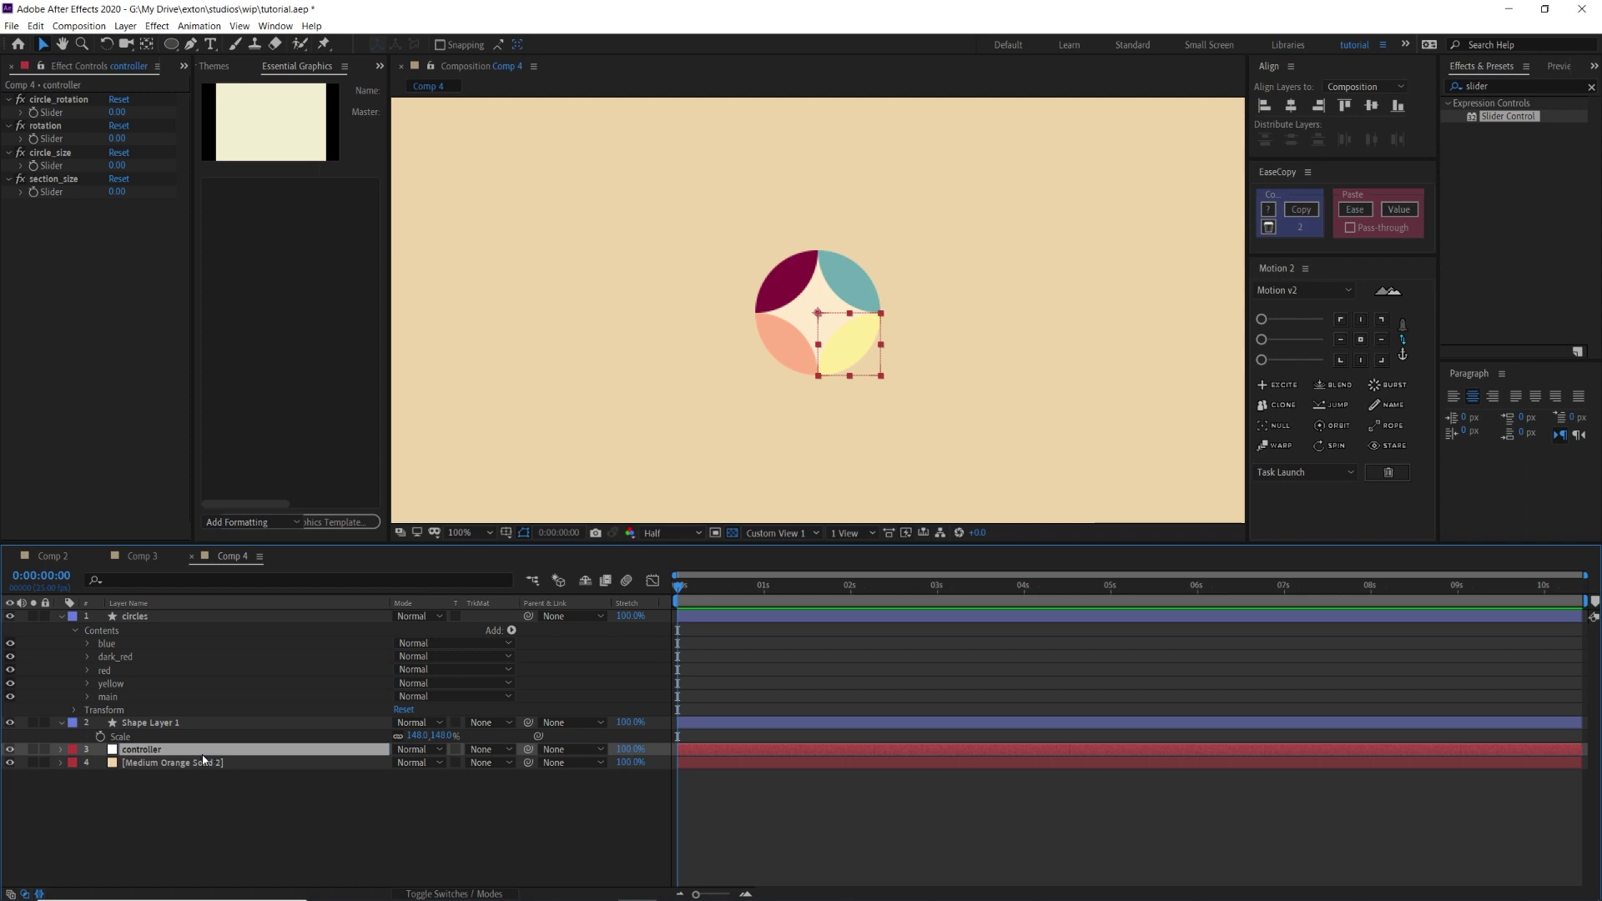
Rename the orange background solid layer as bg.
click(188, 763)
key(Return)
text(bg)
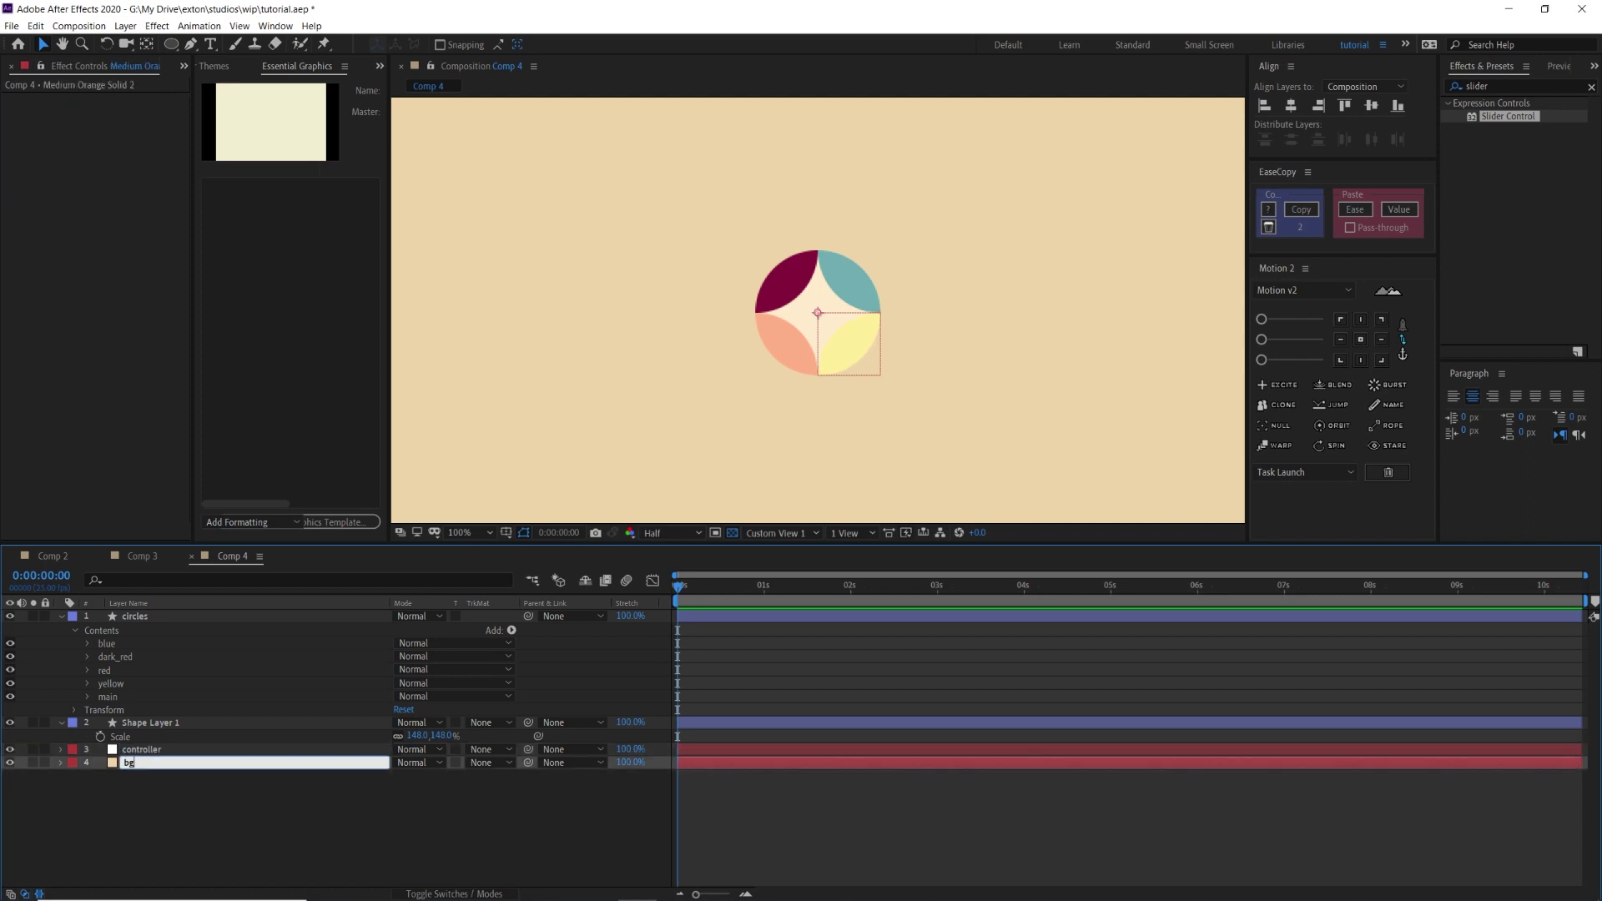
key(Return)
Hide Shape Layer 1 in Comp 4.
click(159, 723)
click(10, 723)
click(10, 722)
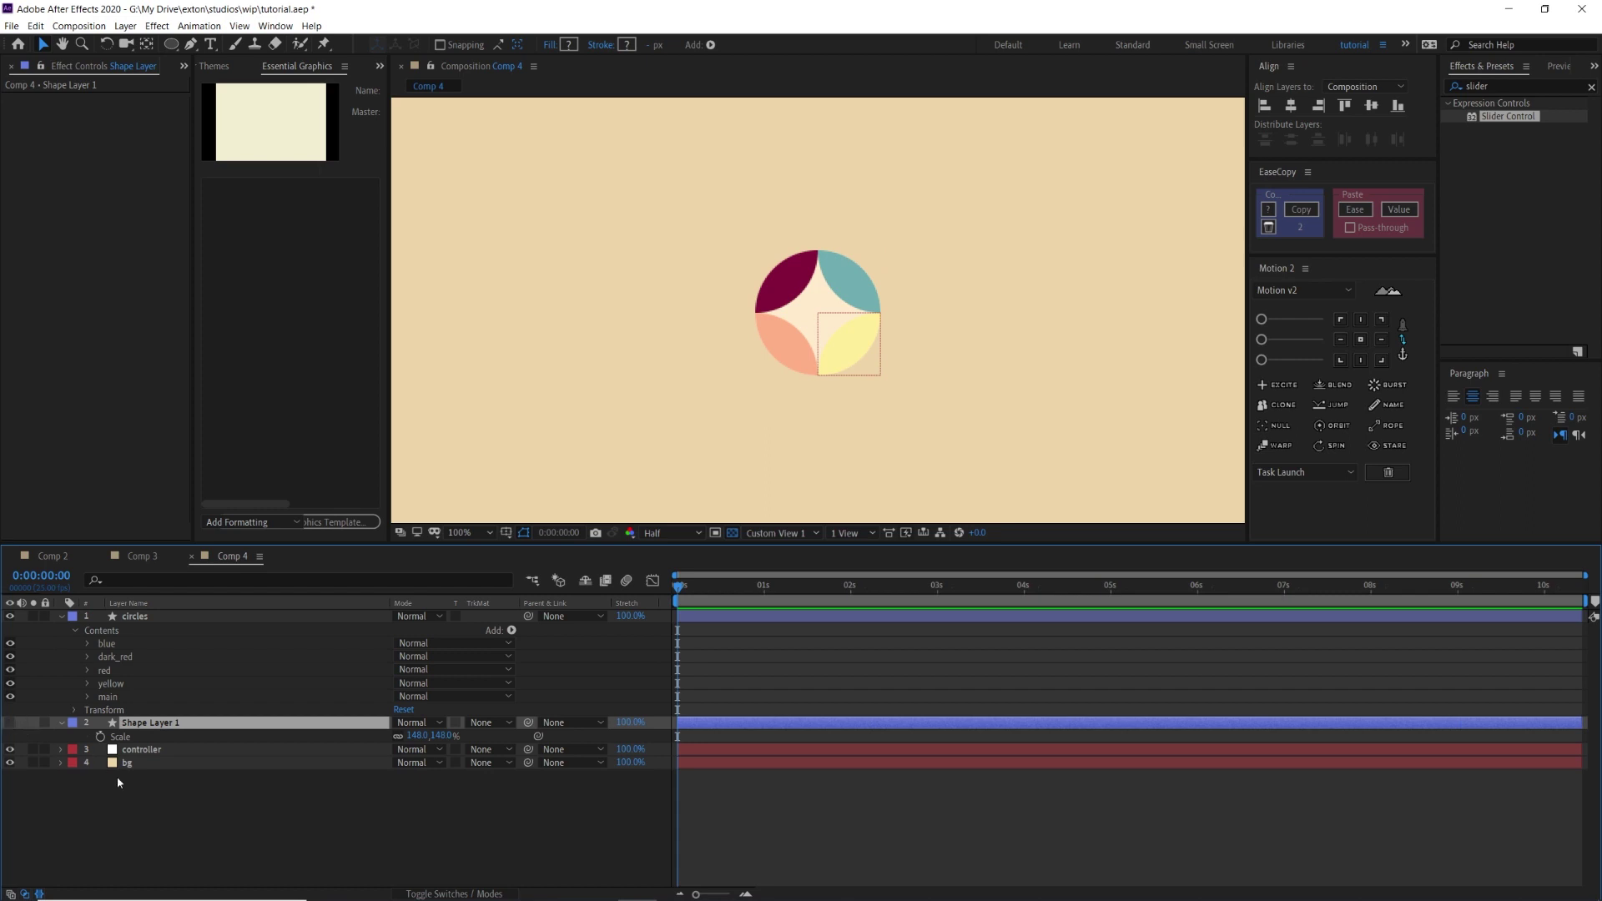
Lock the effect controls display on the controller layer's sliders and select the circles layer.
click(140, 750)
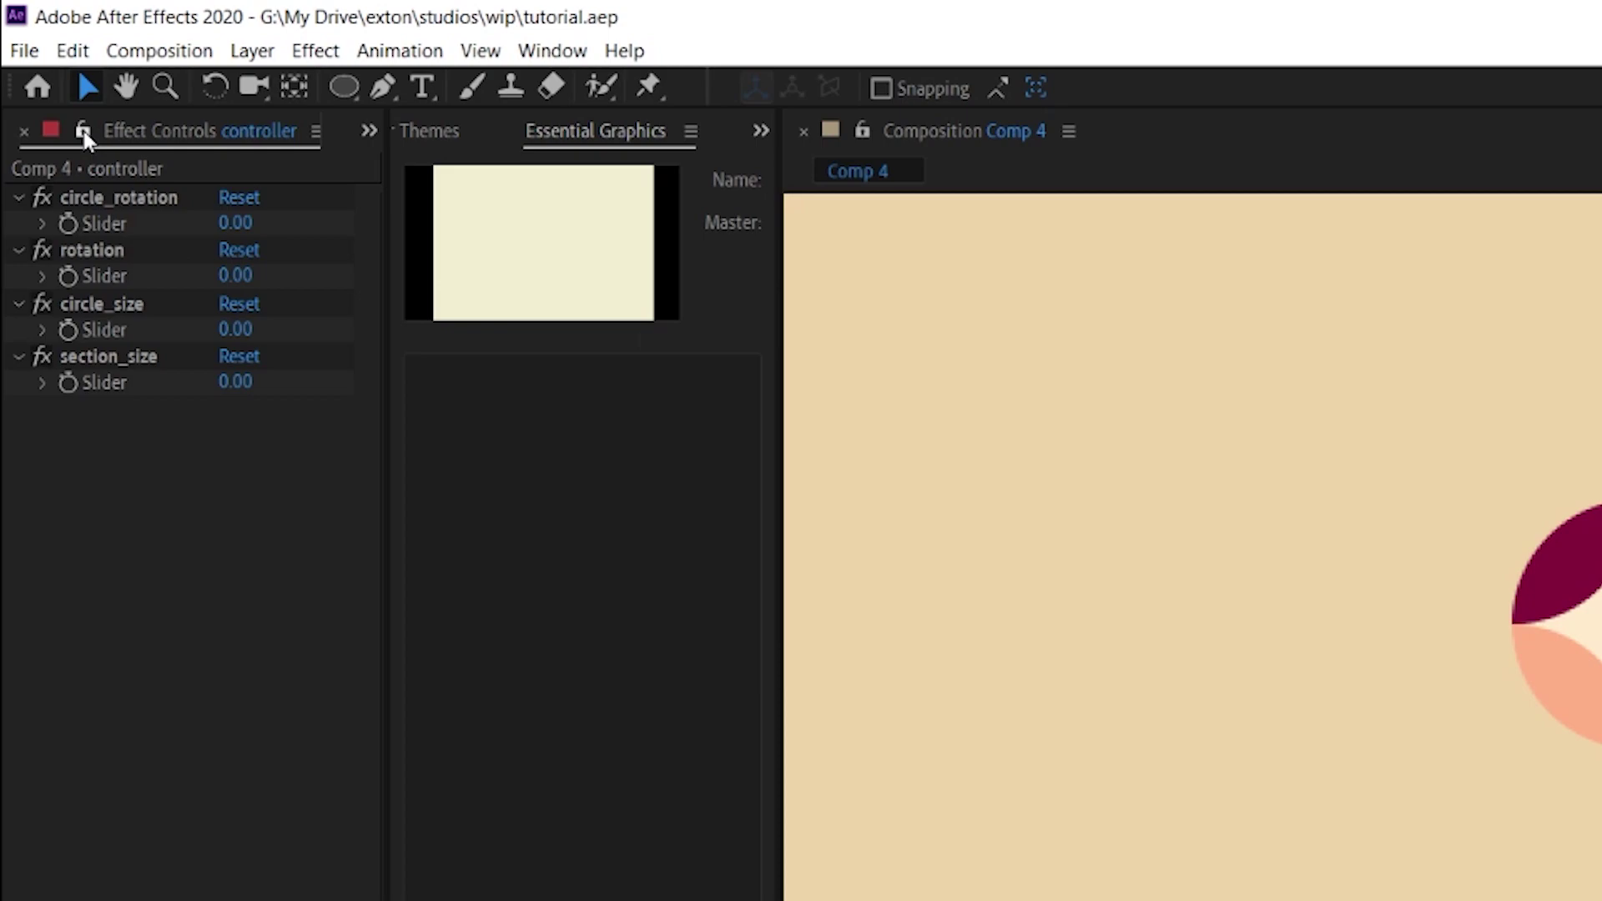
click(85, 136)
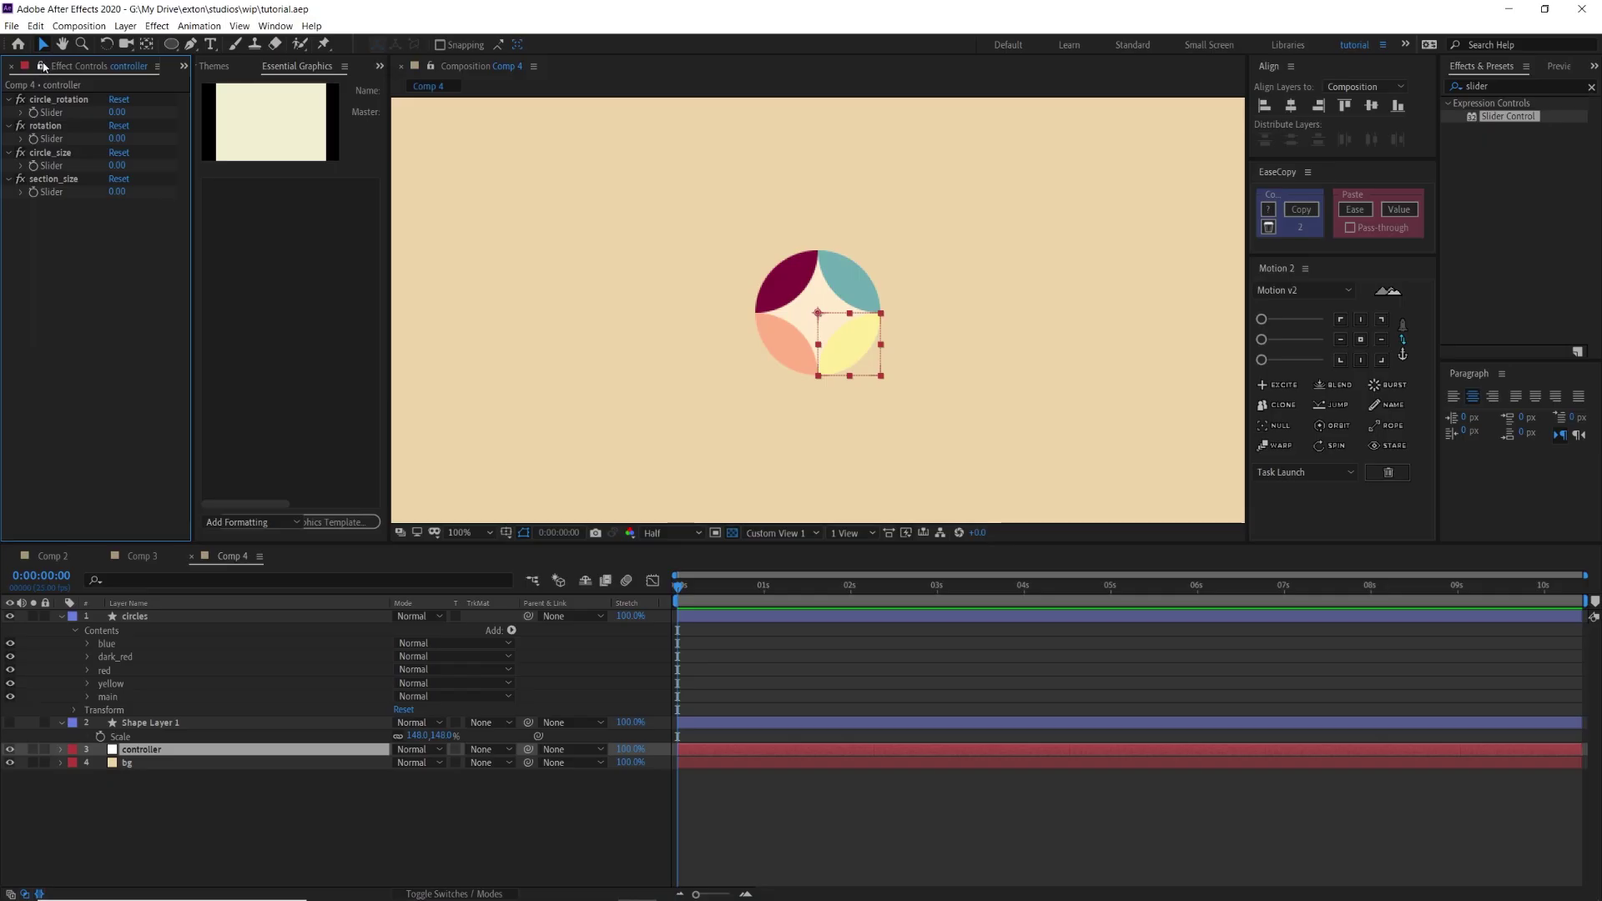
click(134, 615)
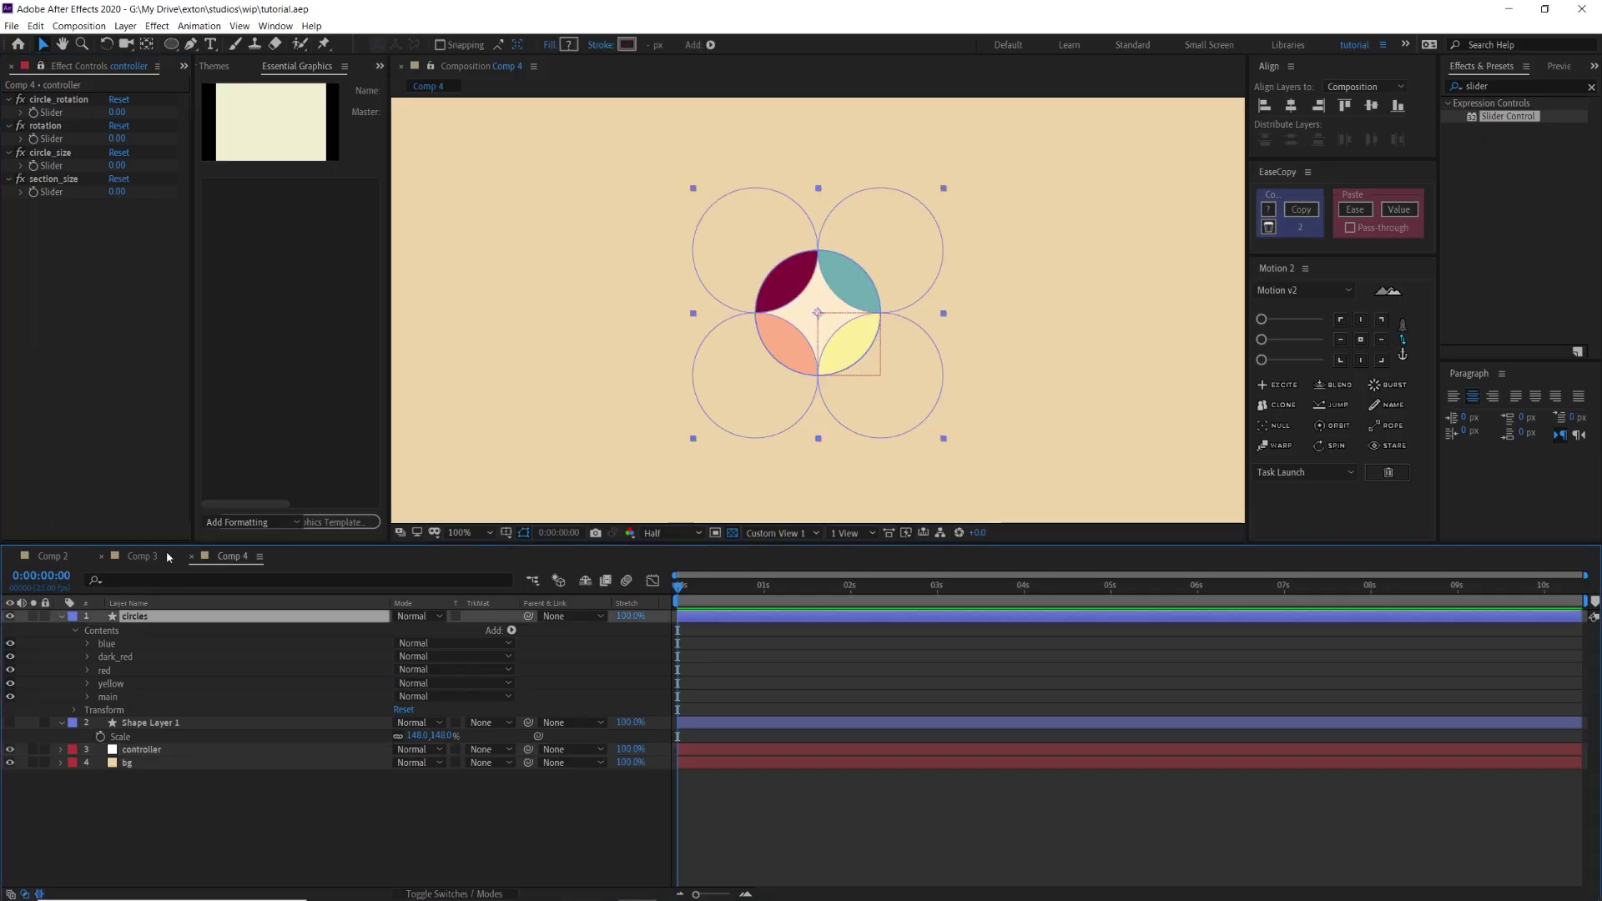
Filter the circles layer's properties in Comp 4 by the word size.
click(142, 555)
click(232, 556)
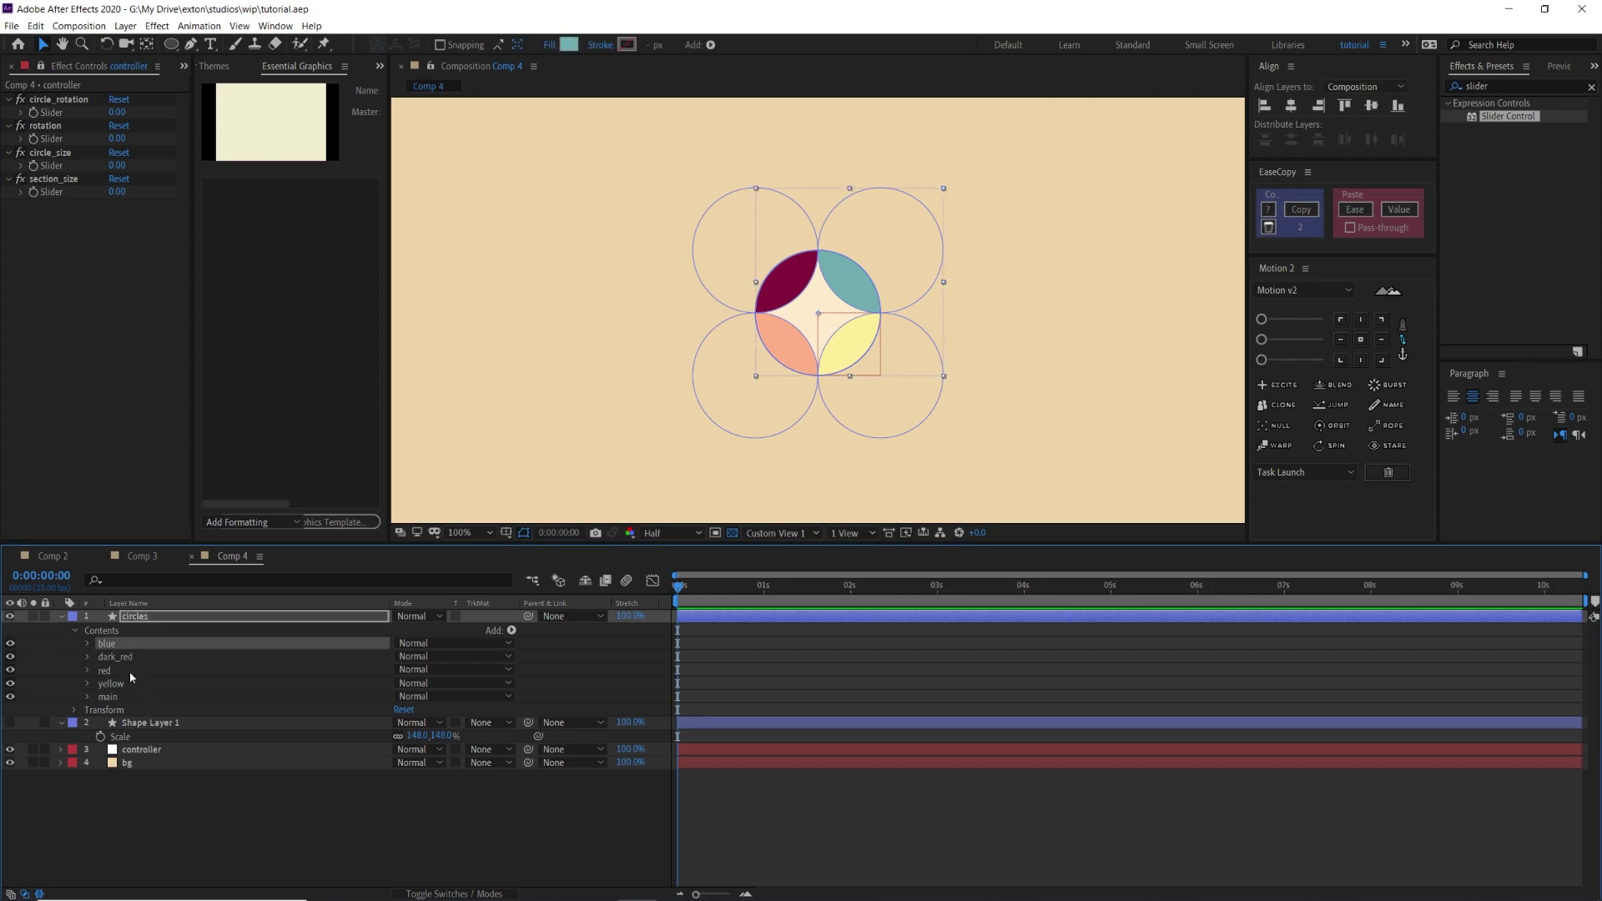
click(163, 618)
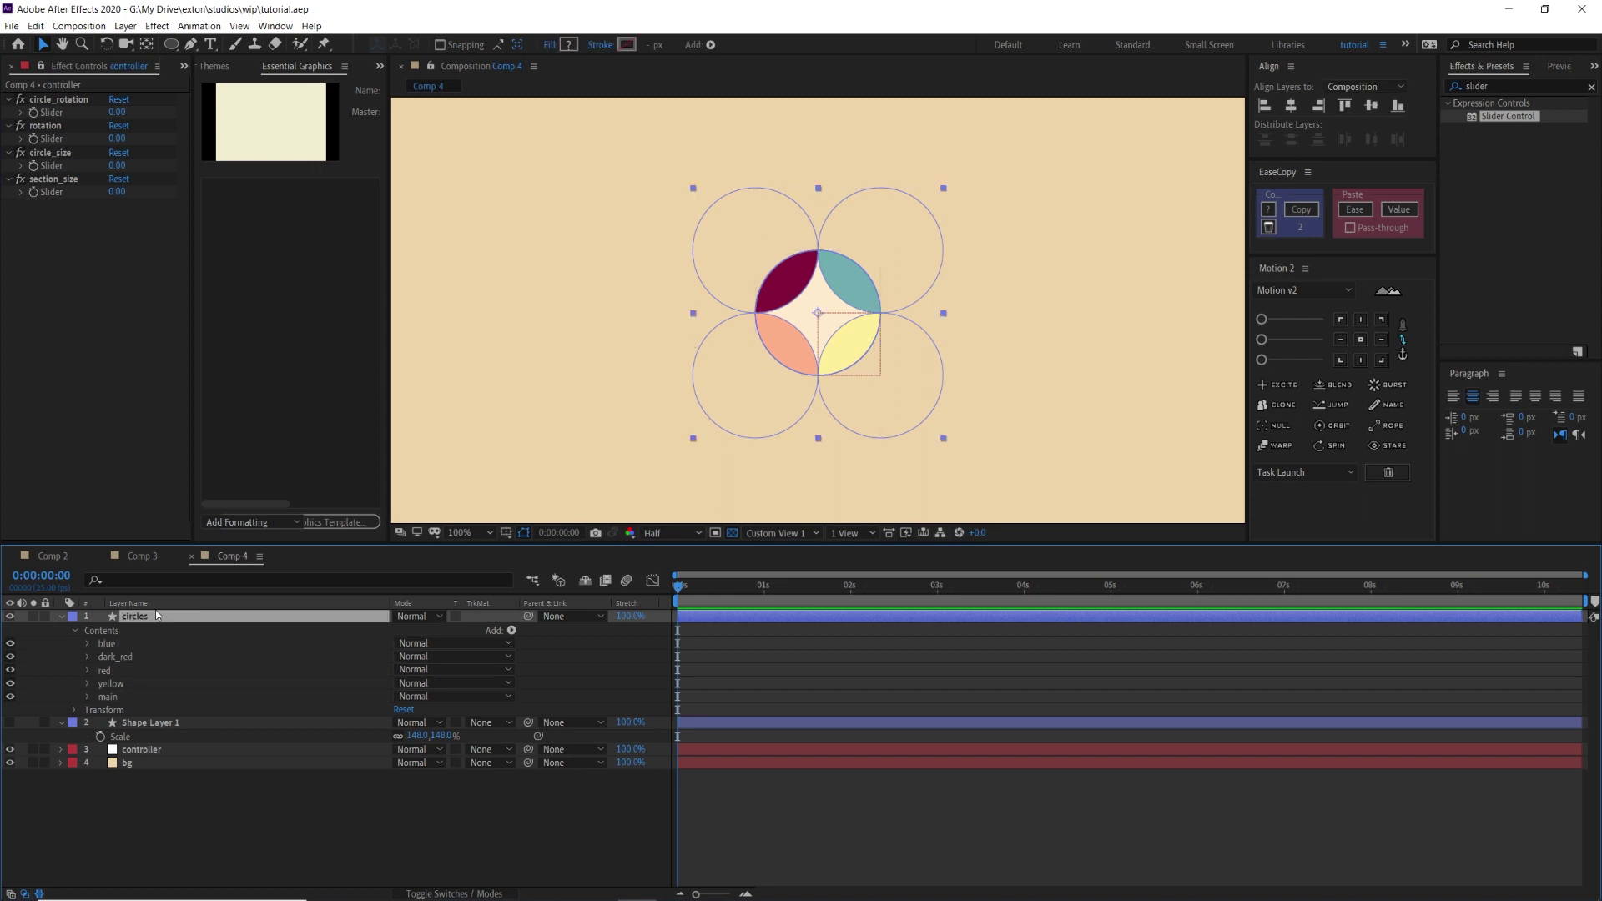
click(131, 580)
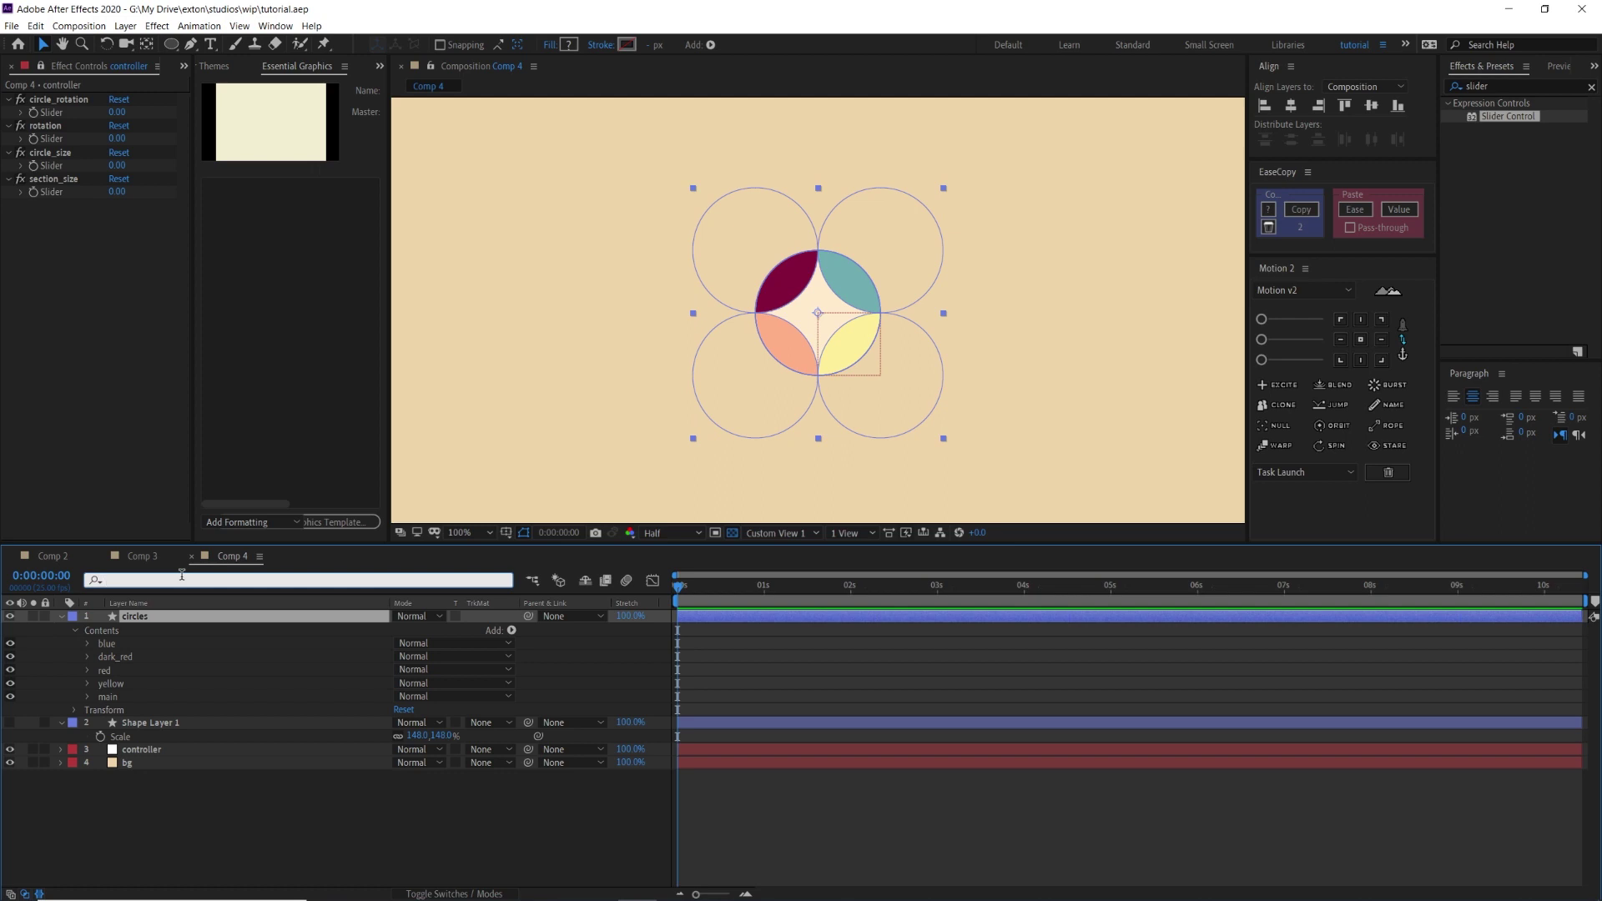
text(size)
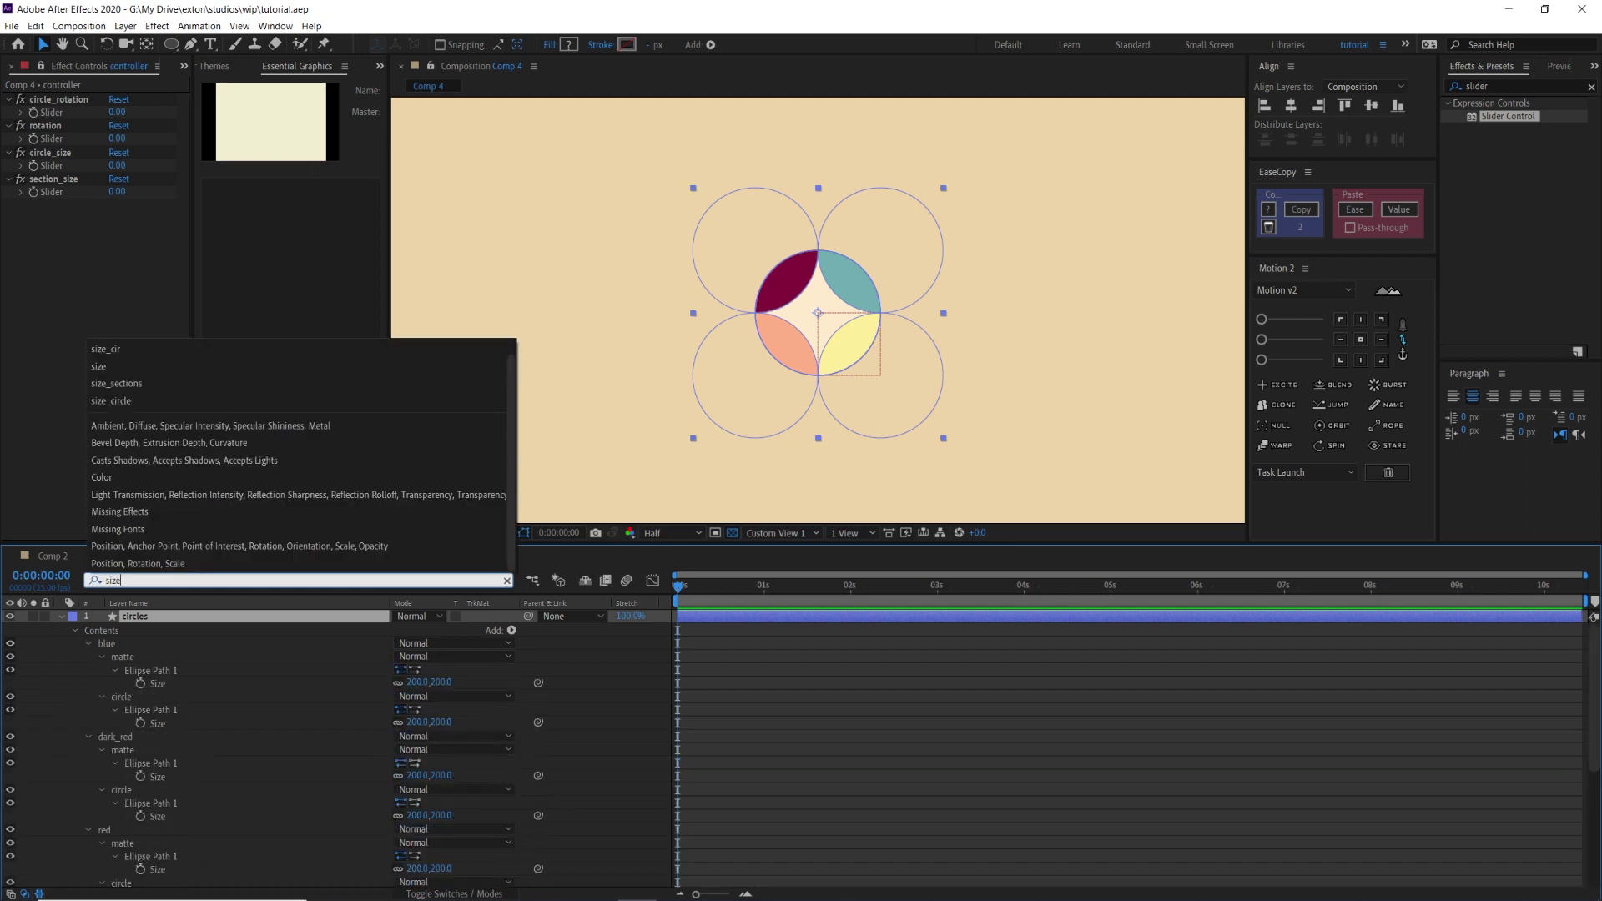
key(Return)
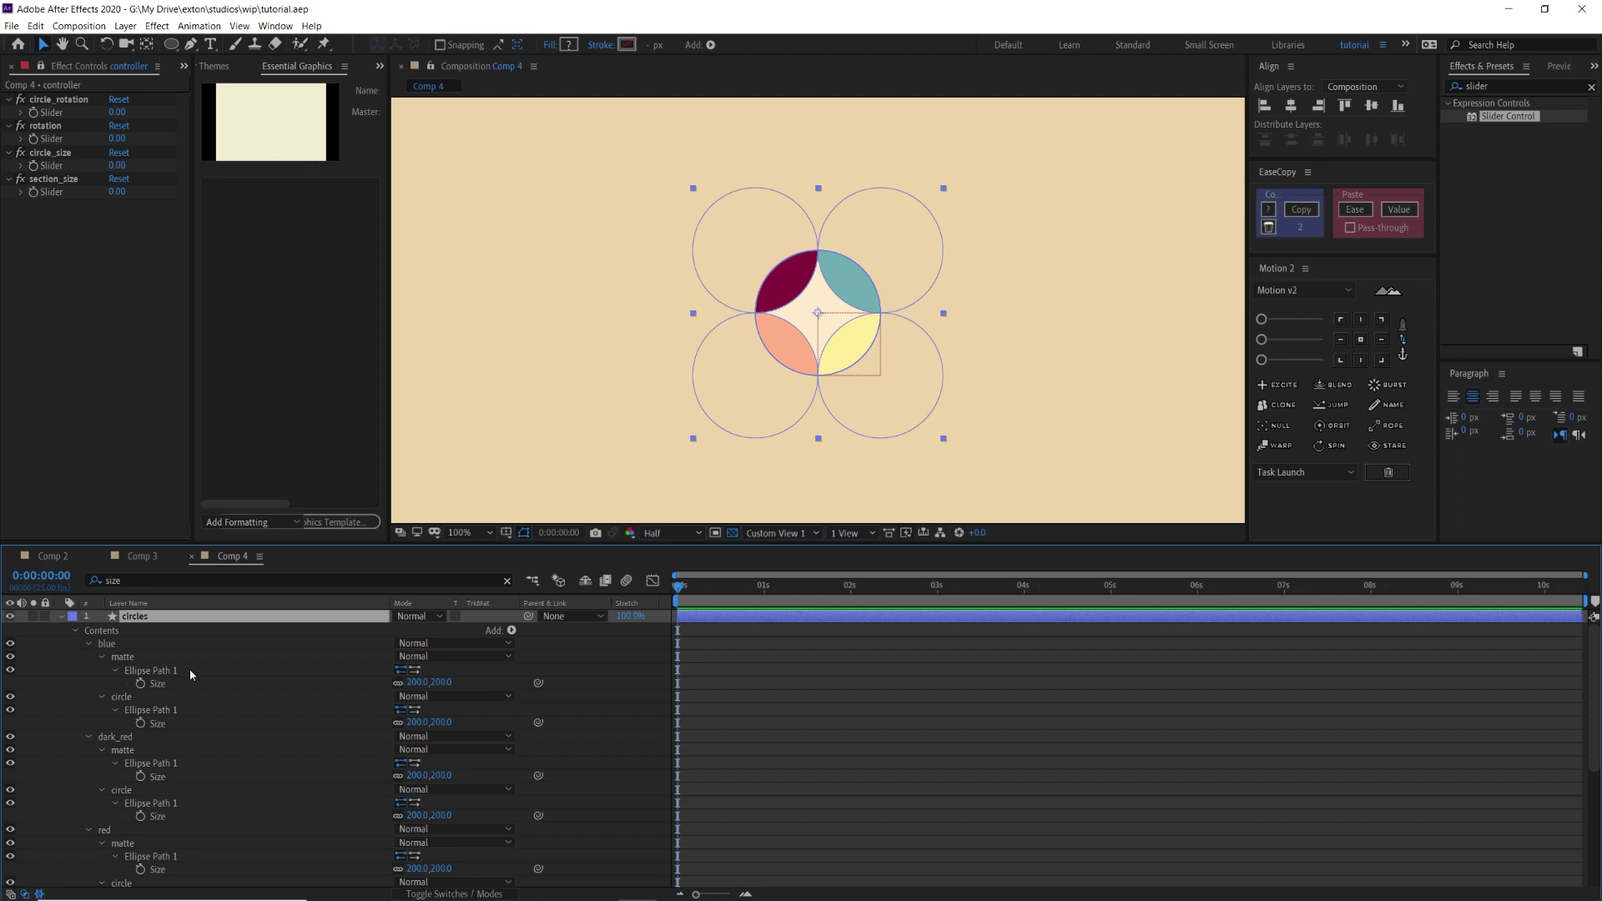
Try shrinking the main ellipse and the yellow matte ellipse, and undo the size changes.
scroll(194, 652, down, 5)
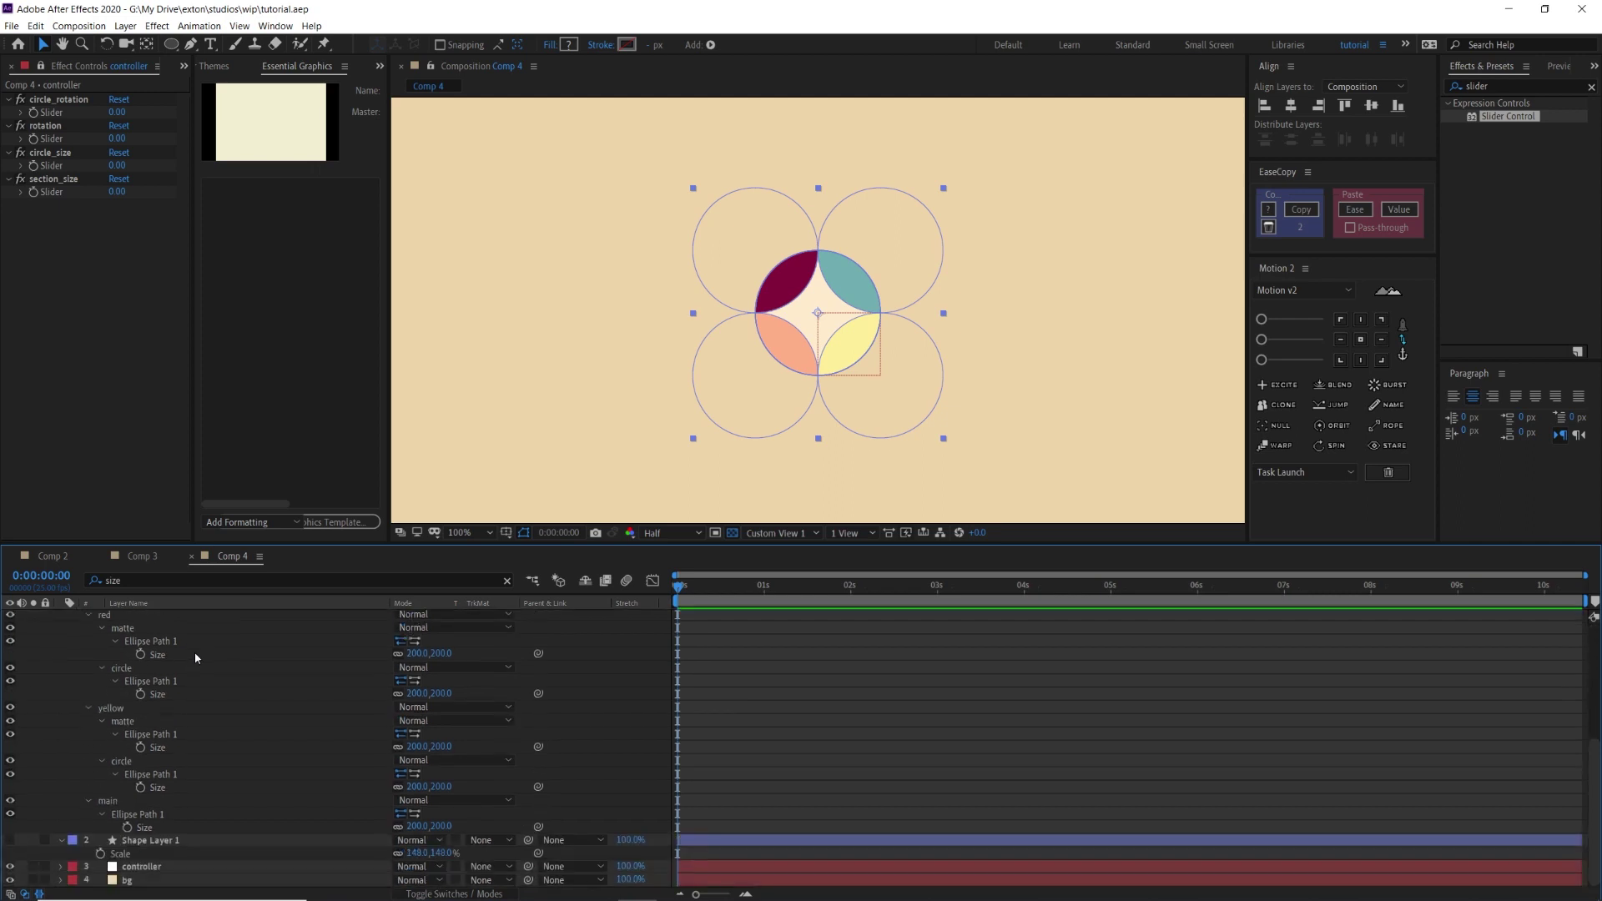
click(179, 826)
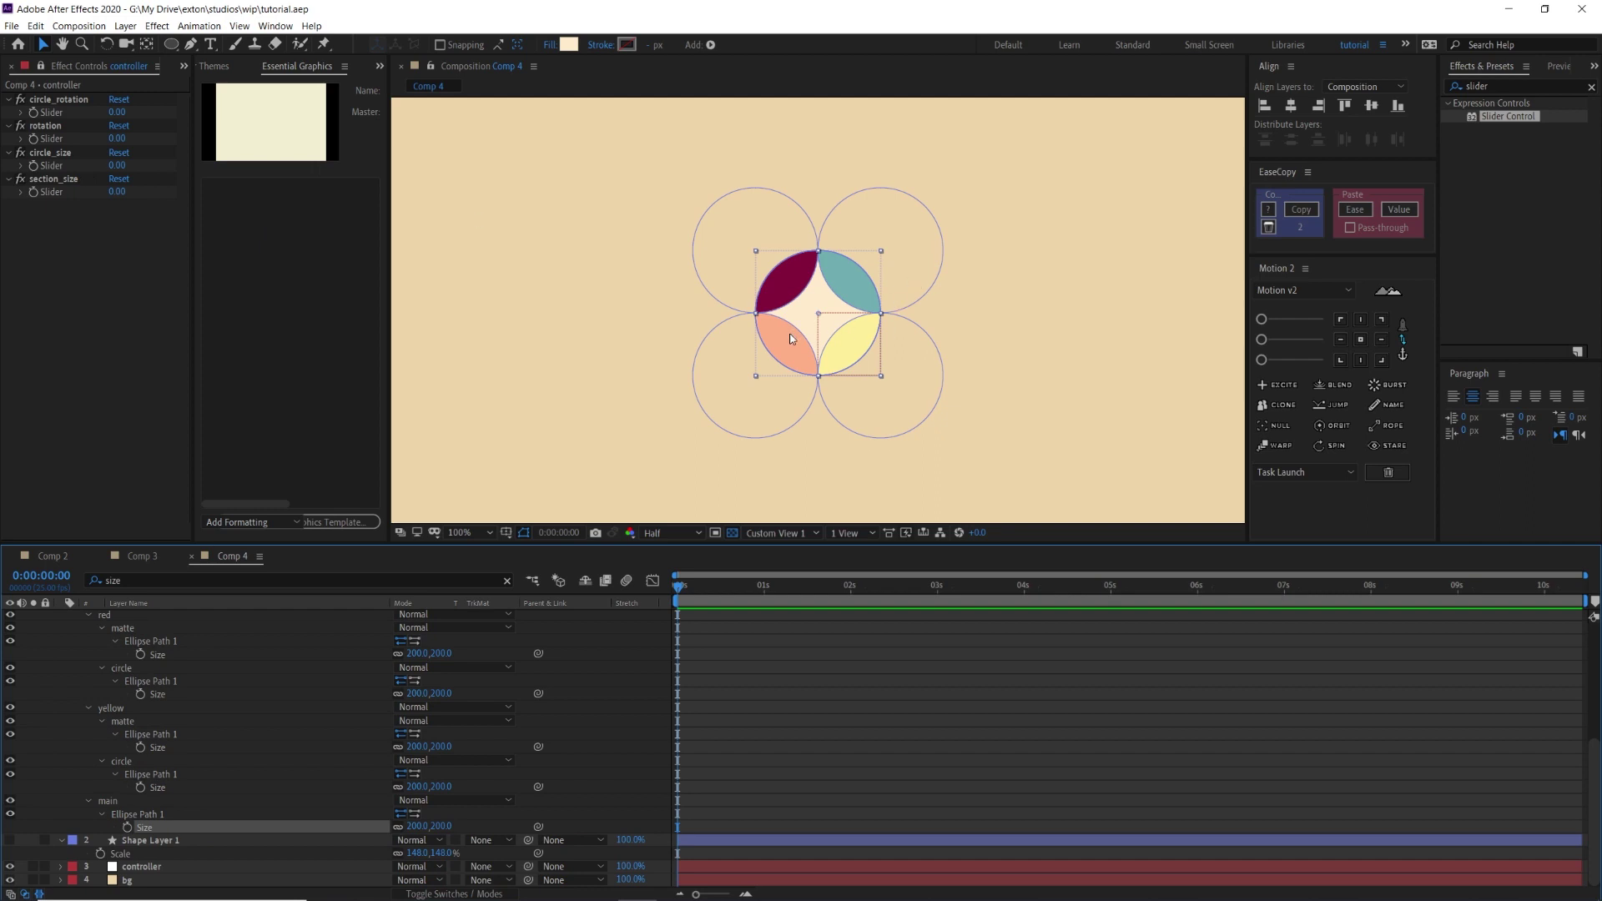
drag(411, 827, 322, 829)
key(ctrl+z)
click(160, 725)
mouse_move(418, 747)
mouse_down()
mouse_move(307, 743)
mouse_move(389, 744)
mouse_up()
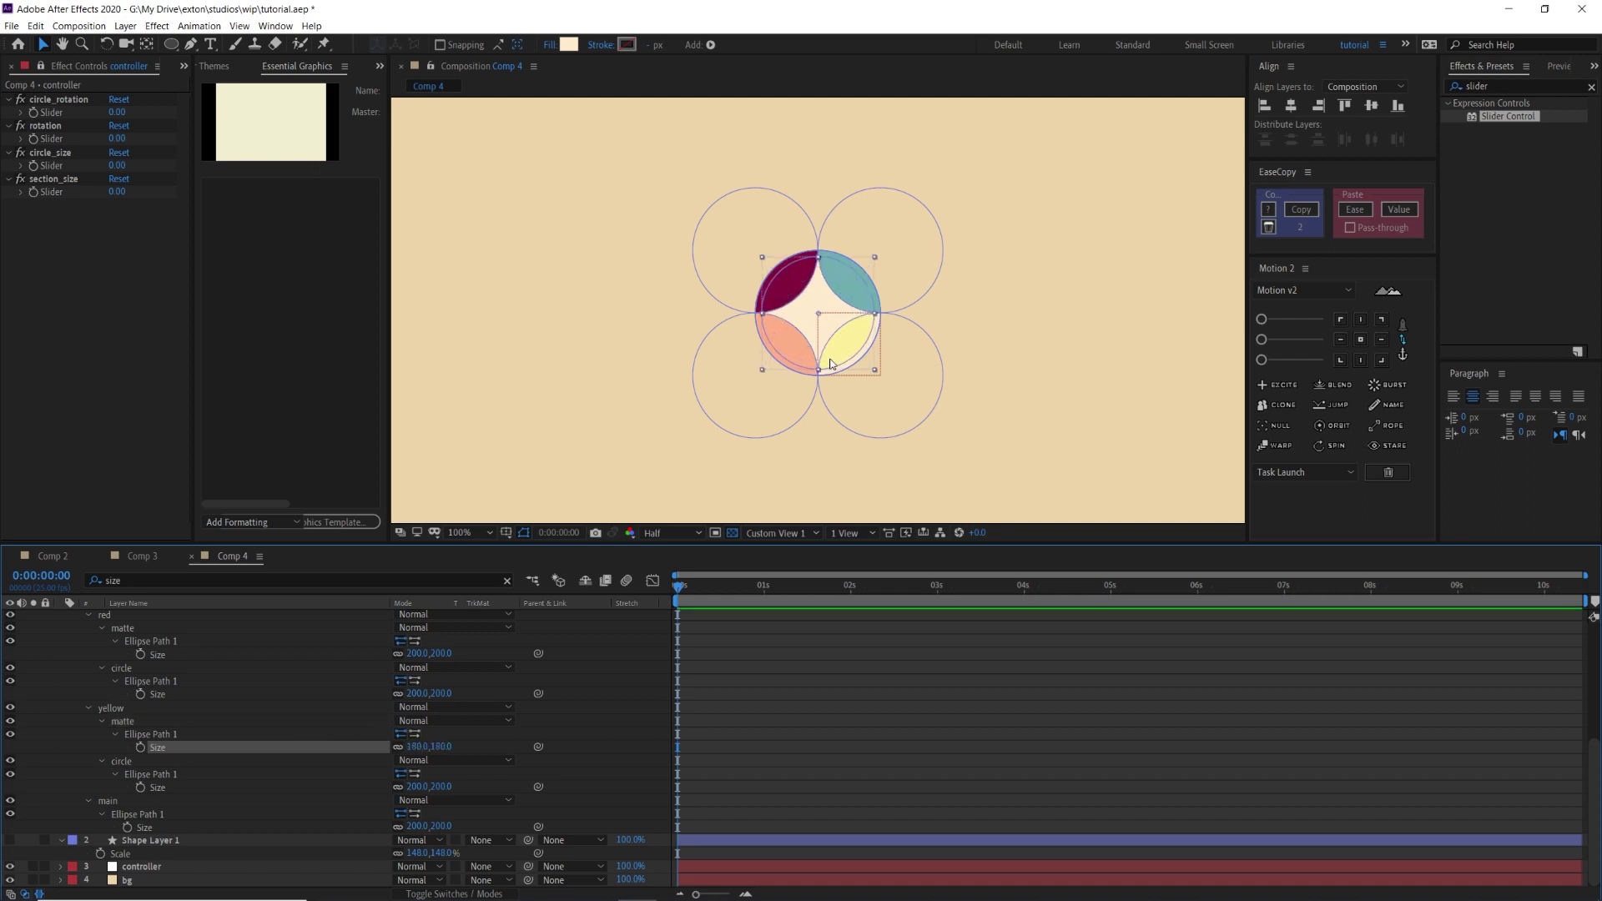
key(ctrl+z)
drag(417, 826, 367, 825)
drag(414, 747, 382, 746)
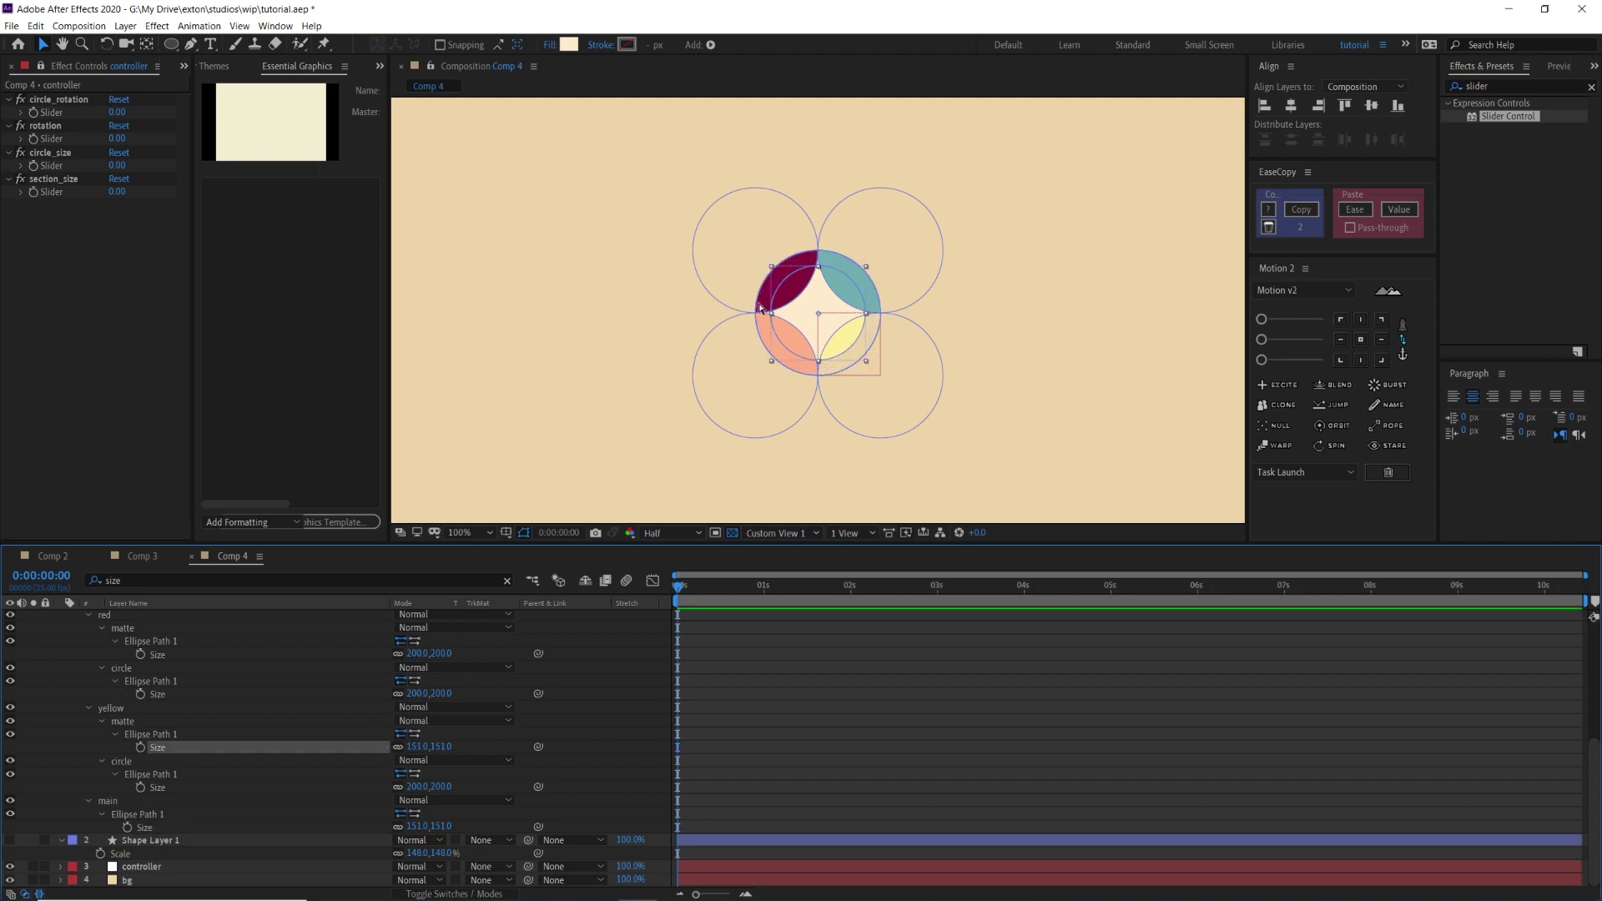
key(ctrl+z)
key(ctrl+z)
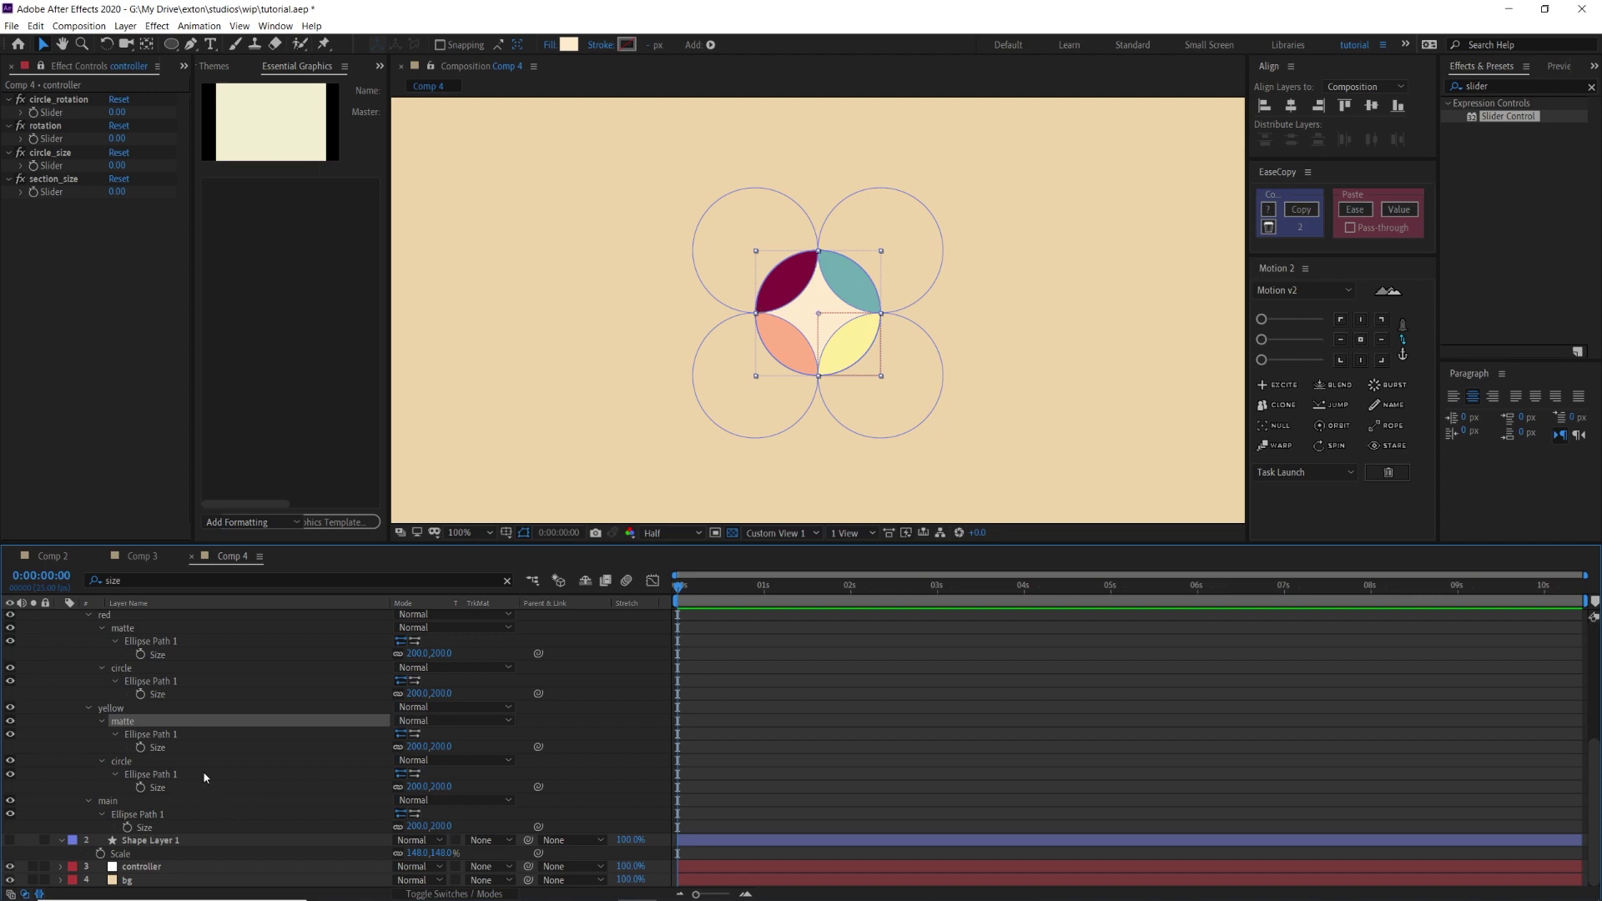
Add an expression to the blue matte's ellipse size that links it to the controller's circle_size slider.
scroll(205, 778, up, 5)
click(167, 615)
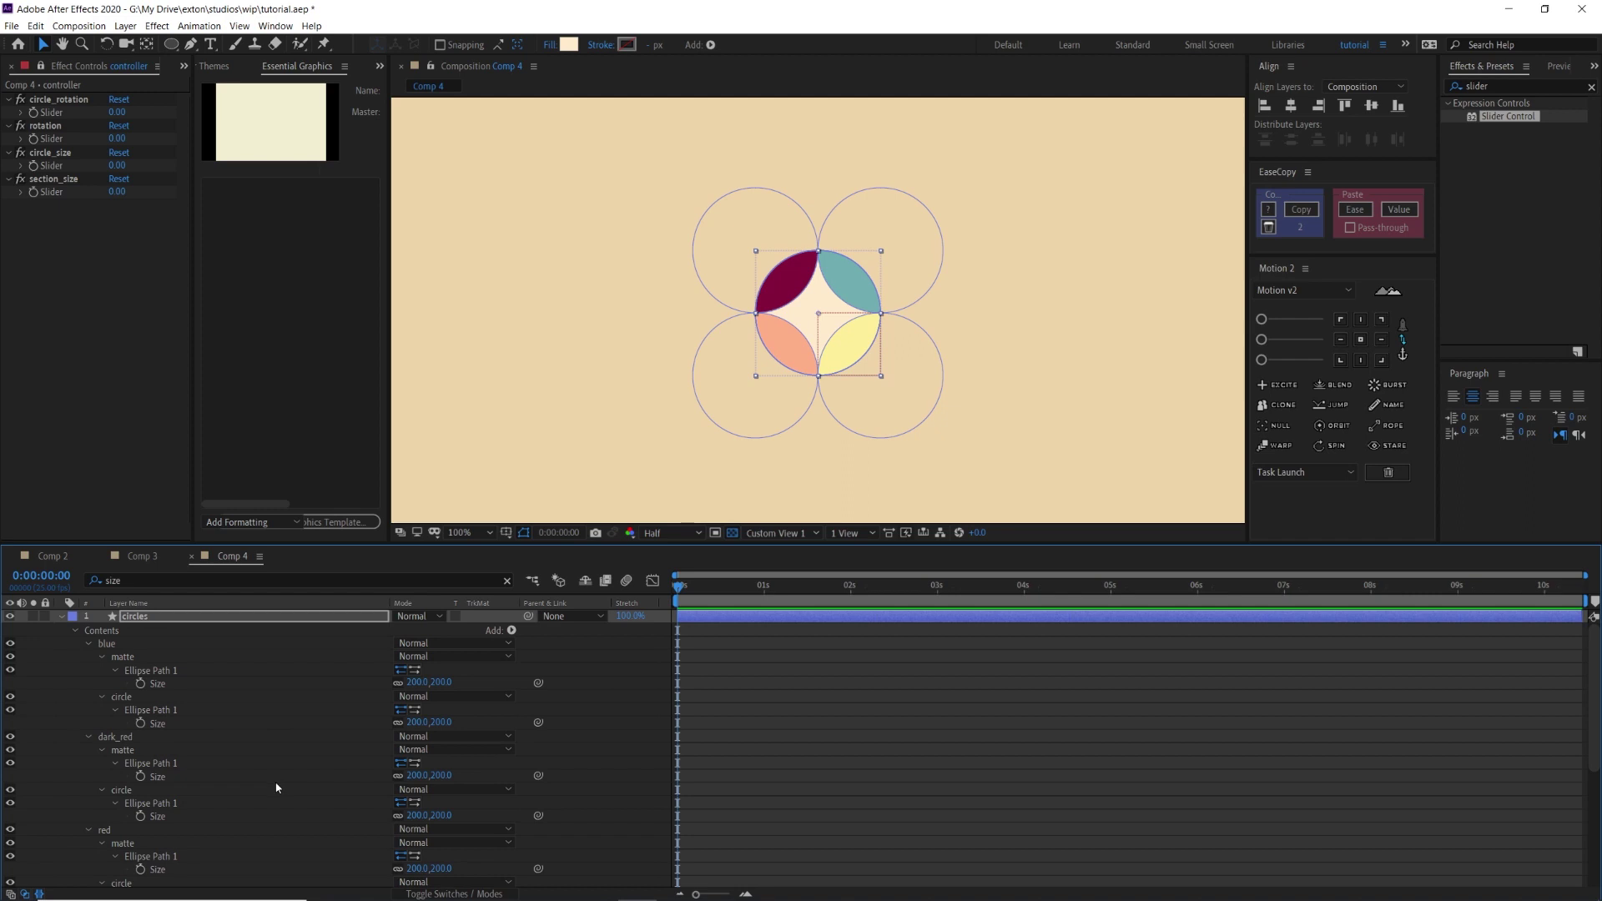
alt+click(140, 683)
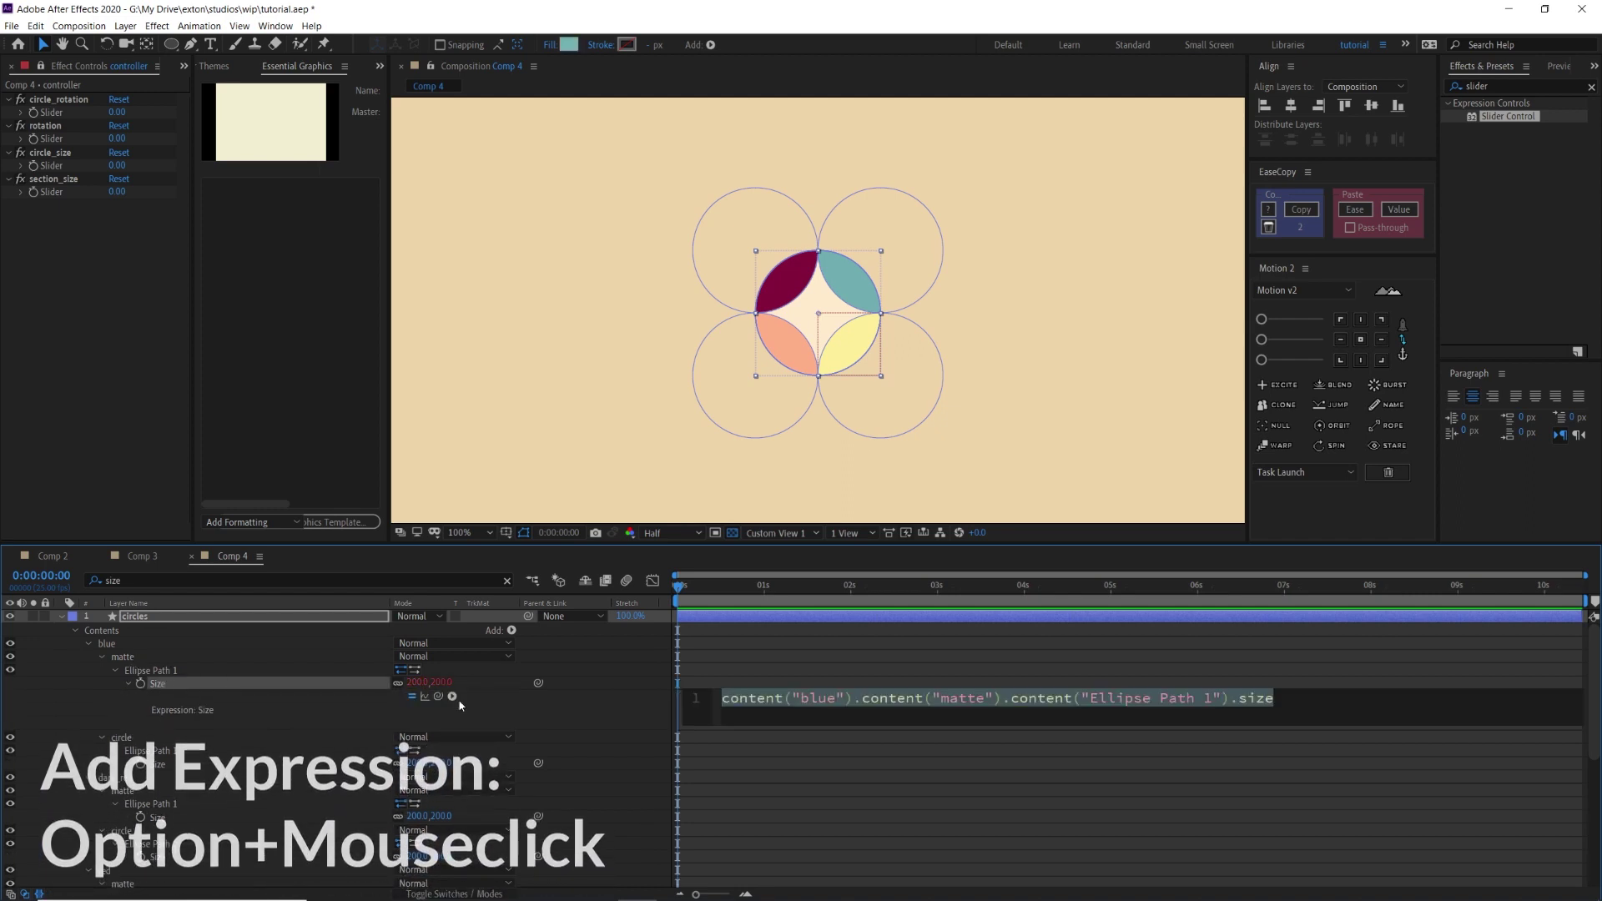
mouse_move(439, 696)
mouse_down()
mouse_move(18, 22)
mouse_move(73, 170)
mouse_up()
click(302, 668)
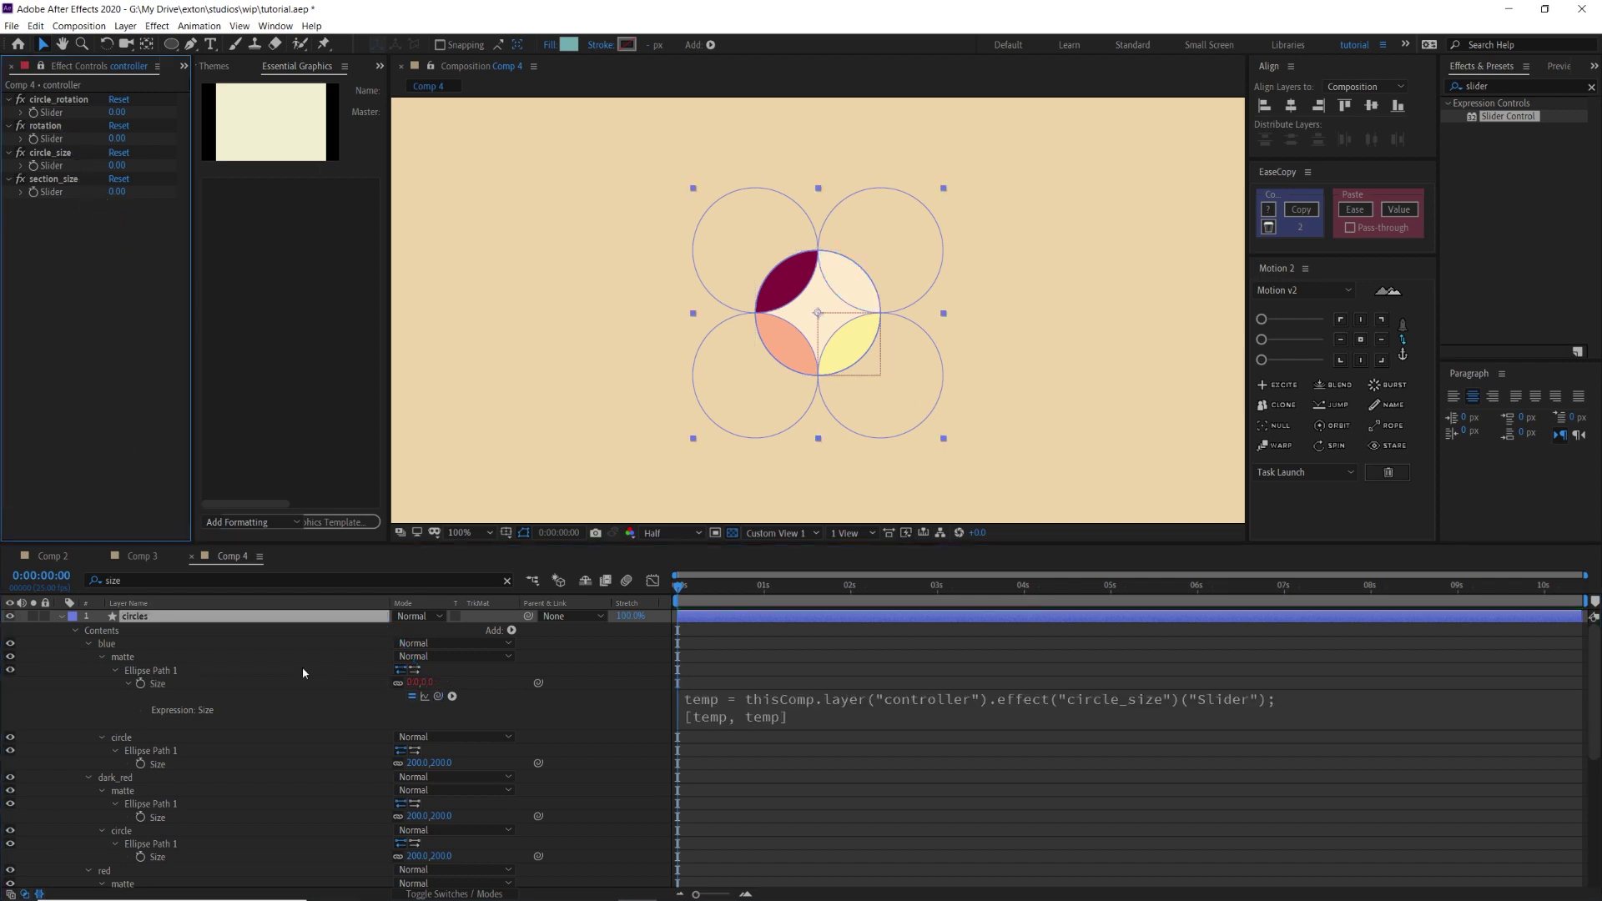
Copy only the blue matte's size expression and paste it onto the dark_red and red matte ellipse sizes.
right_click(177, 690)
click(233, 805)
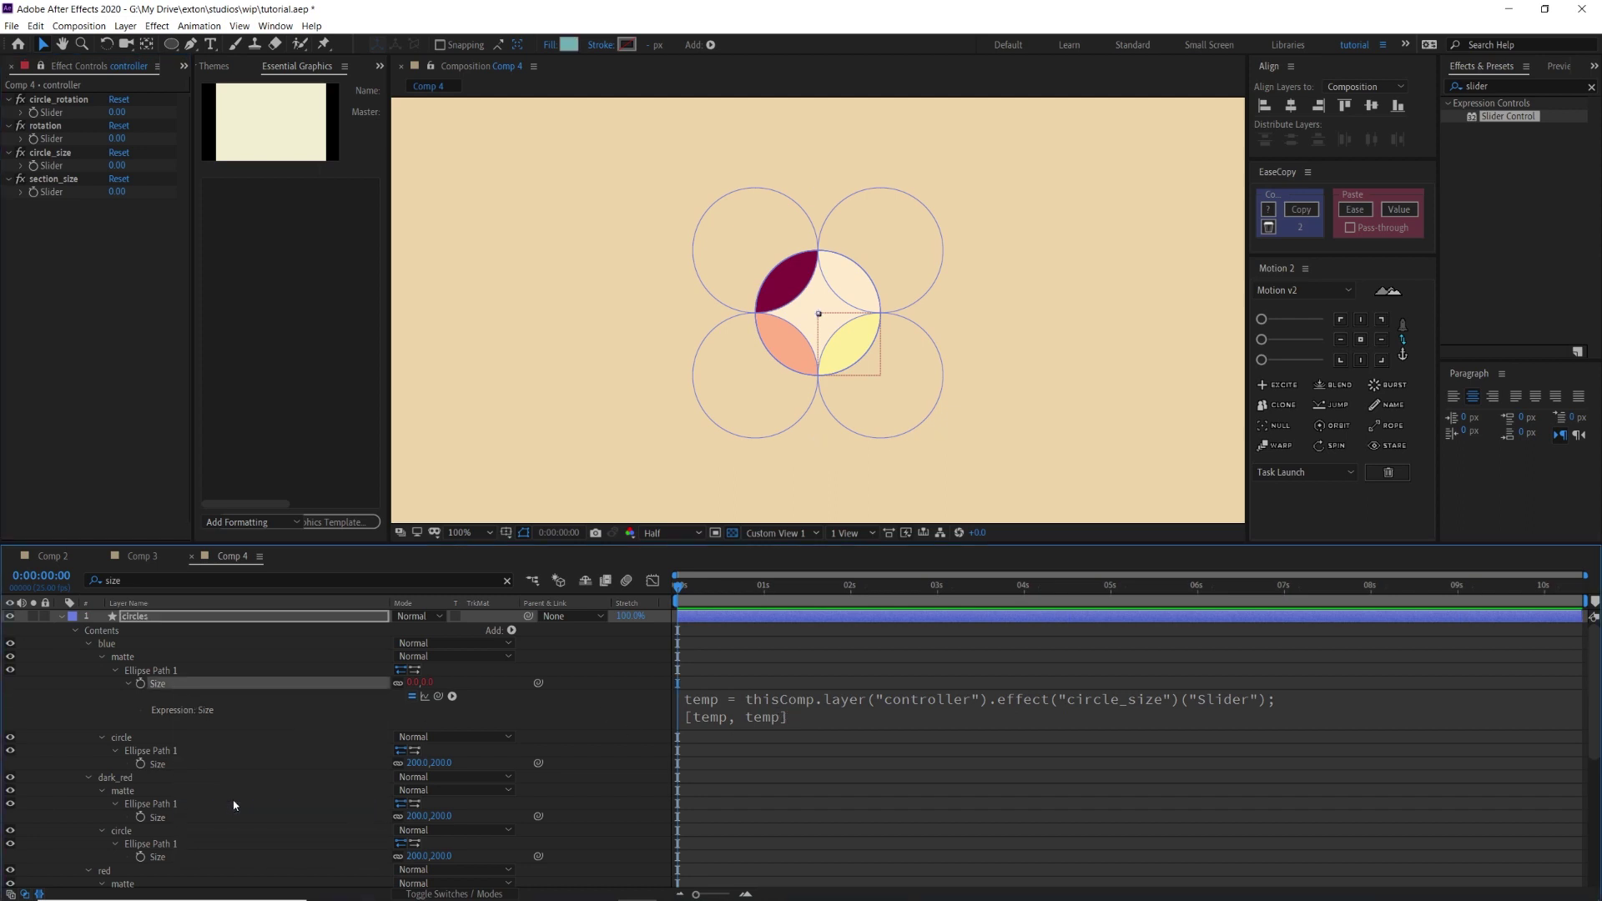
scroll(183, 721, down, 1)
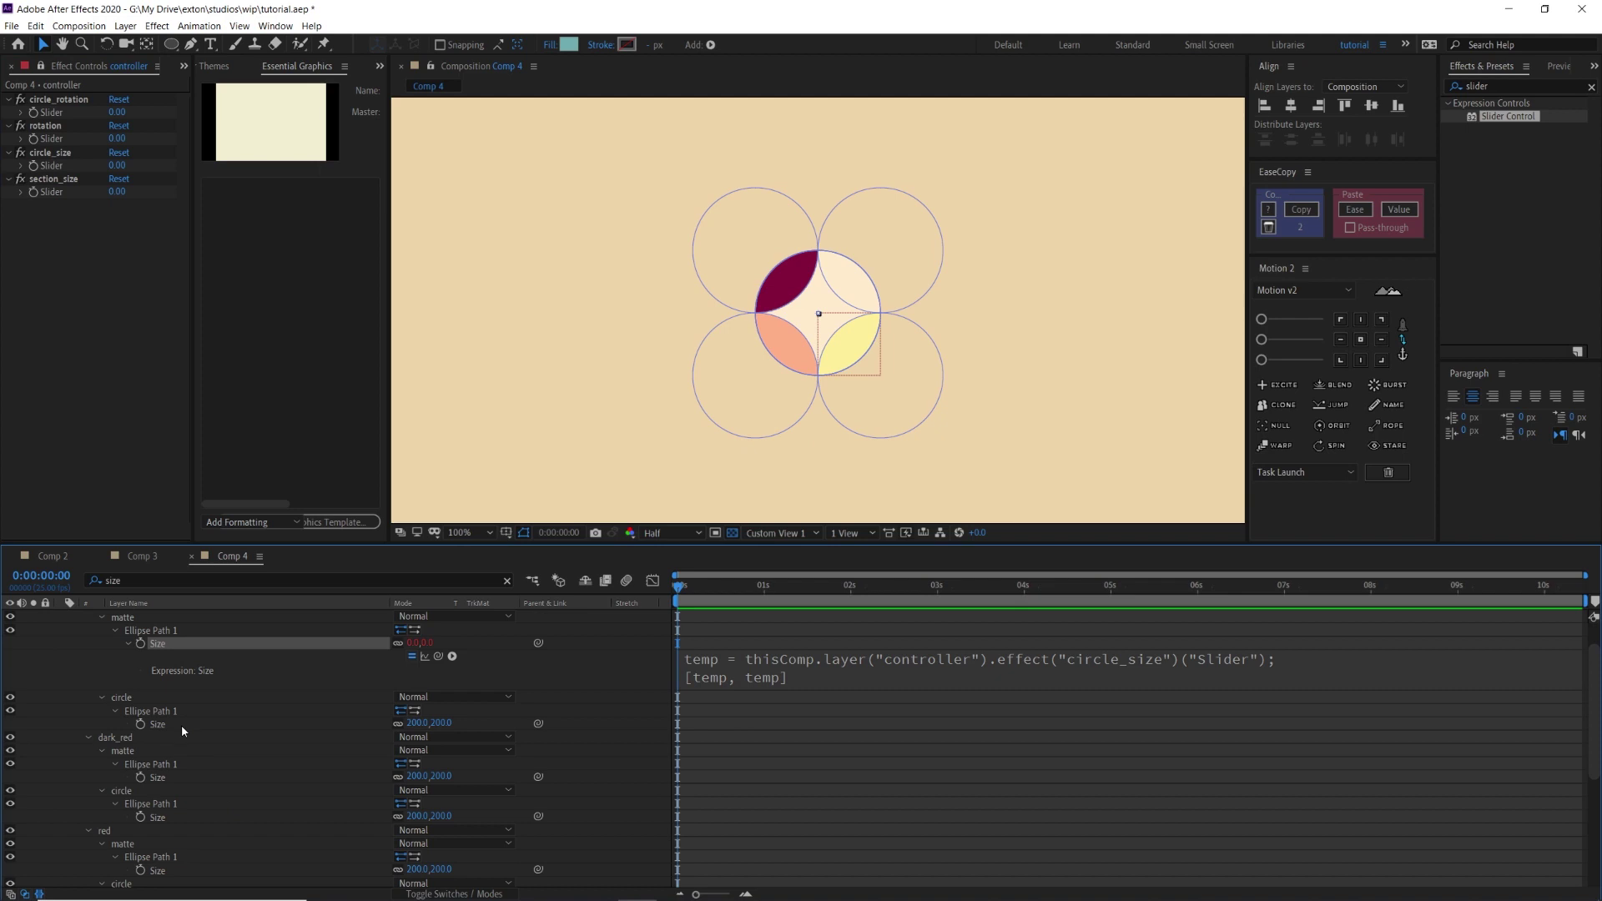
click(191, 778)
key(ctrl+v)
scroll(192, 778, down, 2)
click(191, 790)
key(ctrl+v)
Paste the circle_size expression onto the yellow matte's ellipse size and the main ellipse's size.
scroll(185, 790, down, 3)
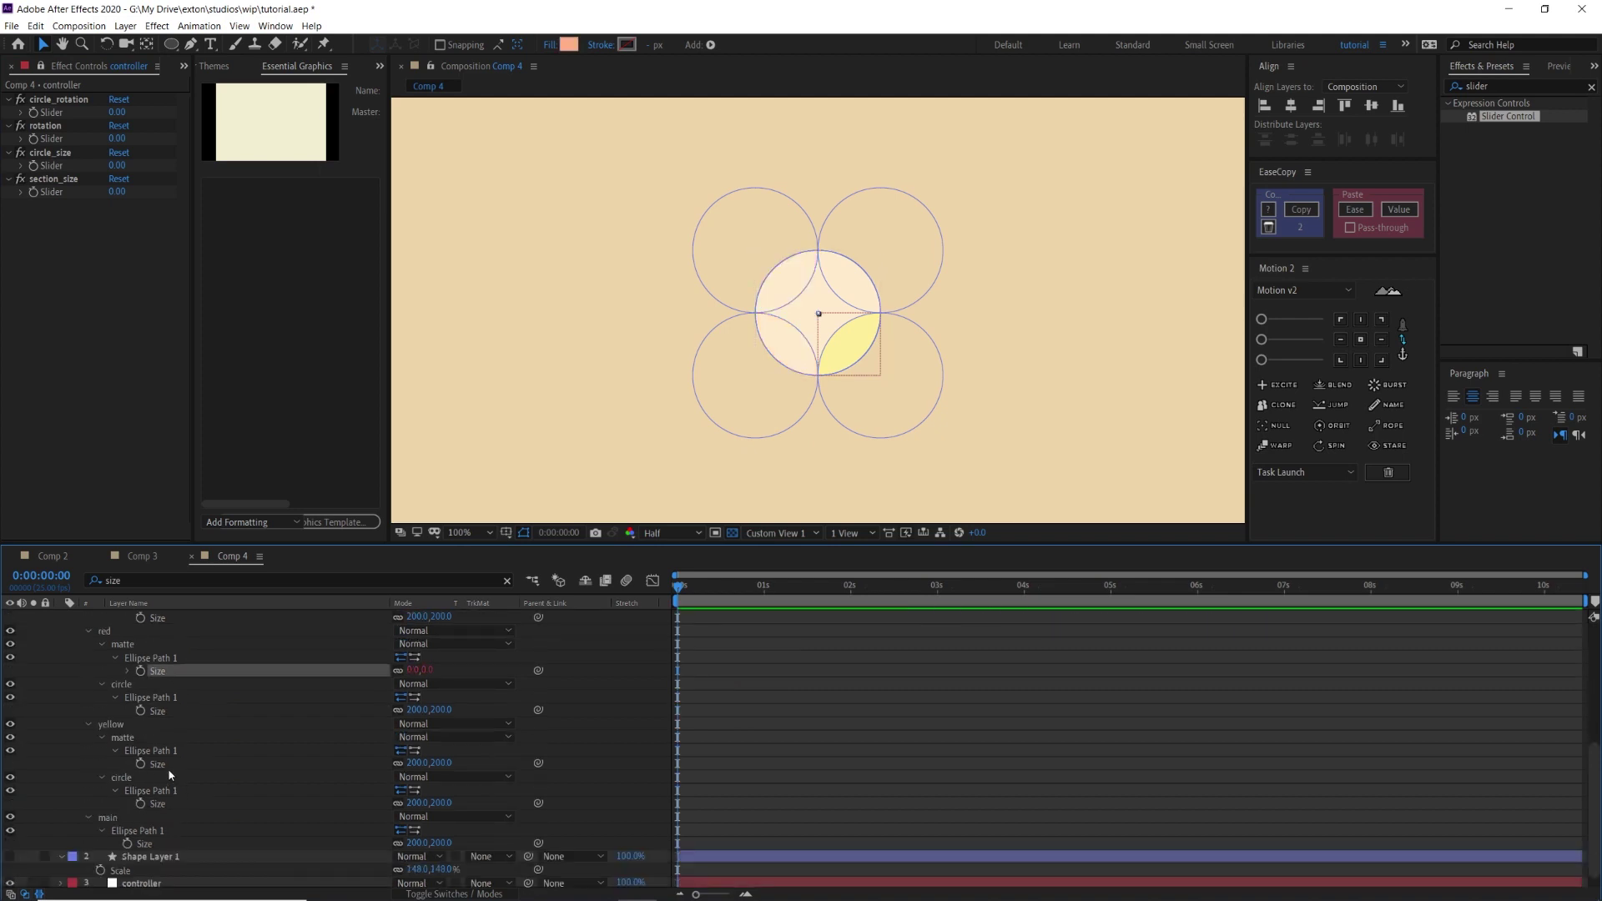
click(168, 766)
key(ctrl+v)
click(167, 843)
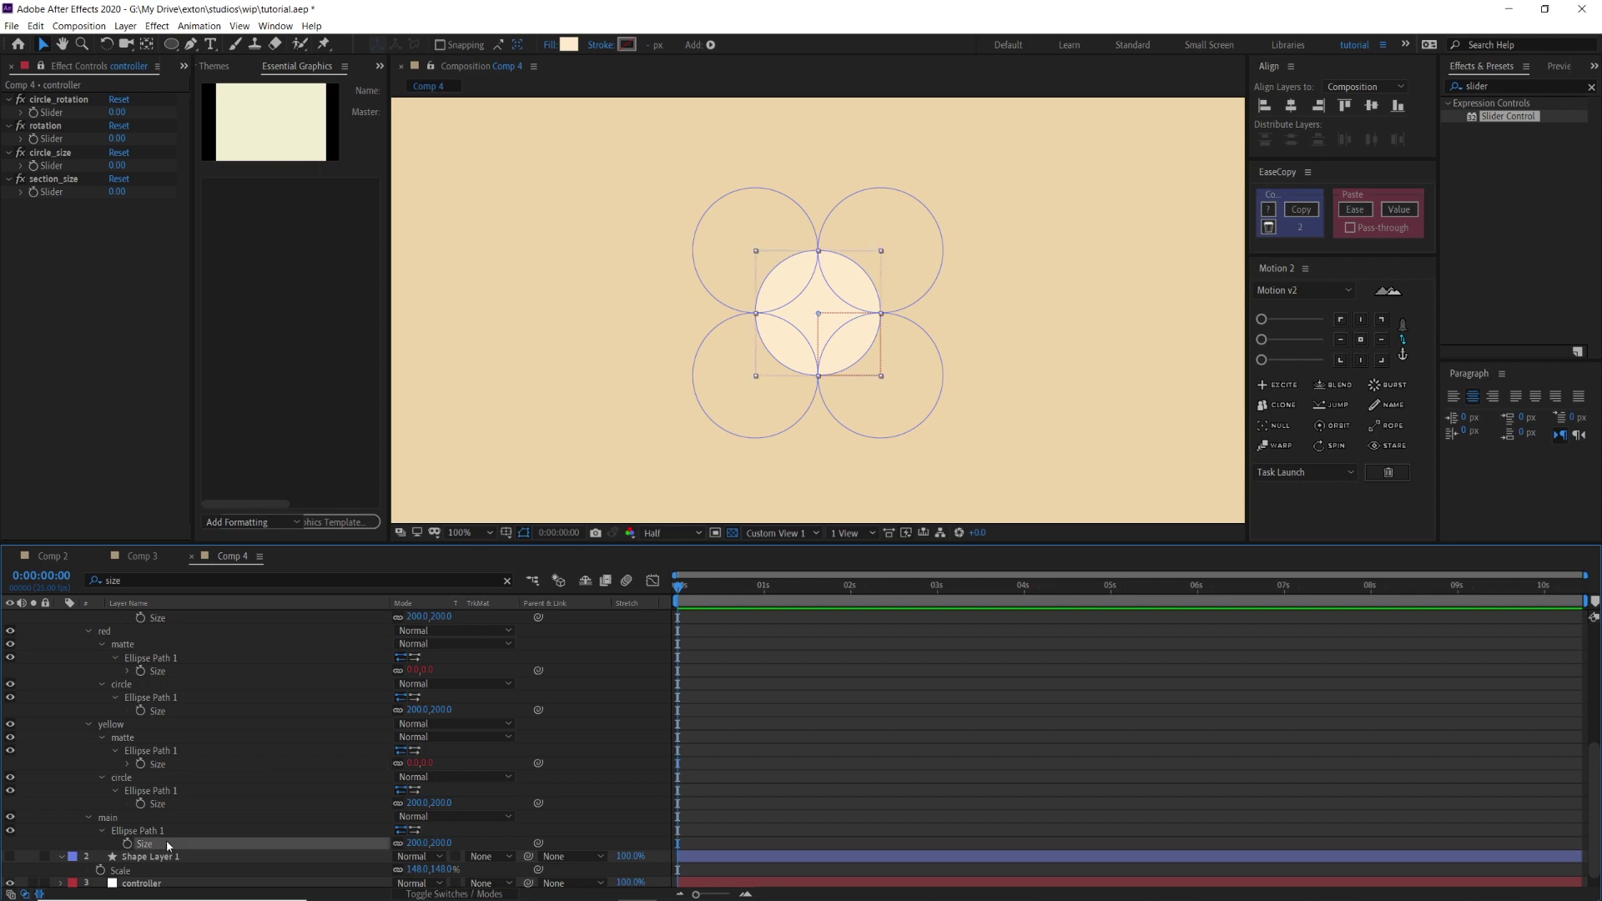
key(ctrl+v)
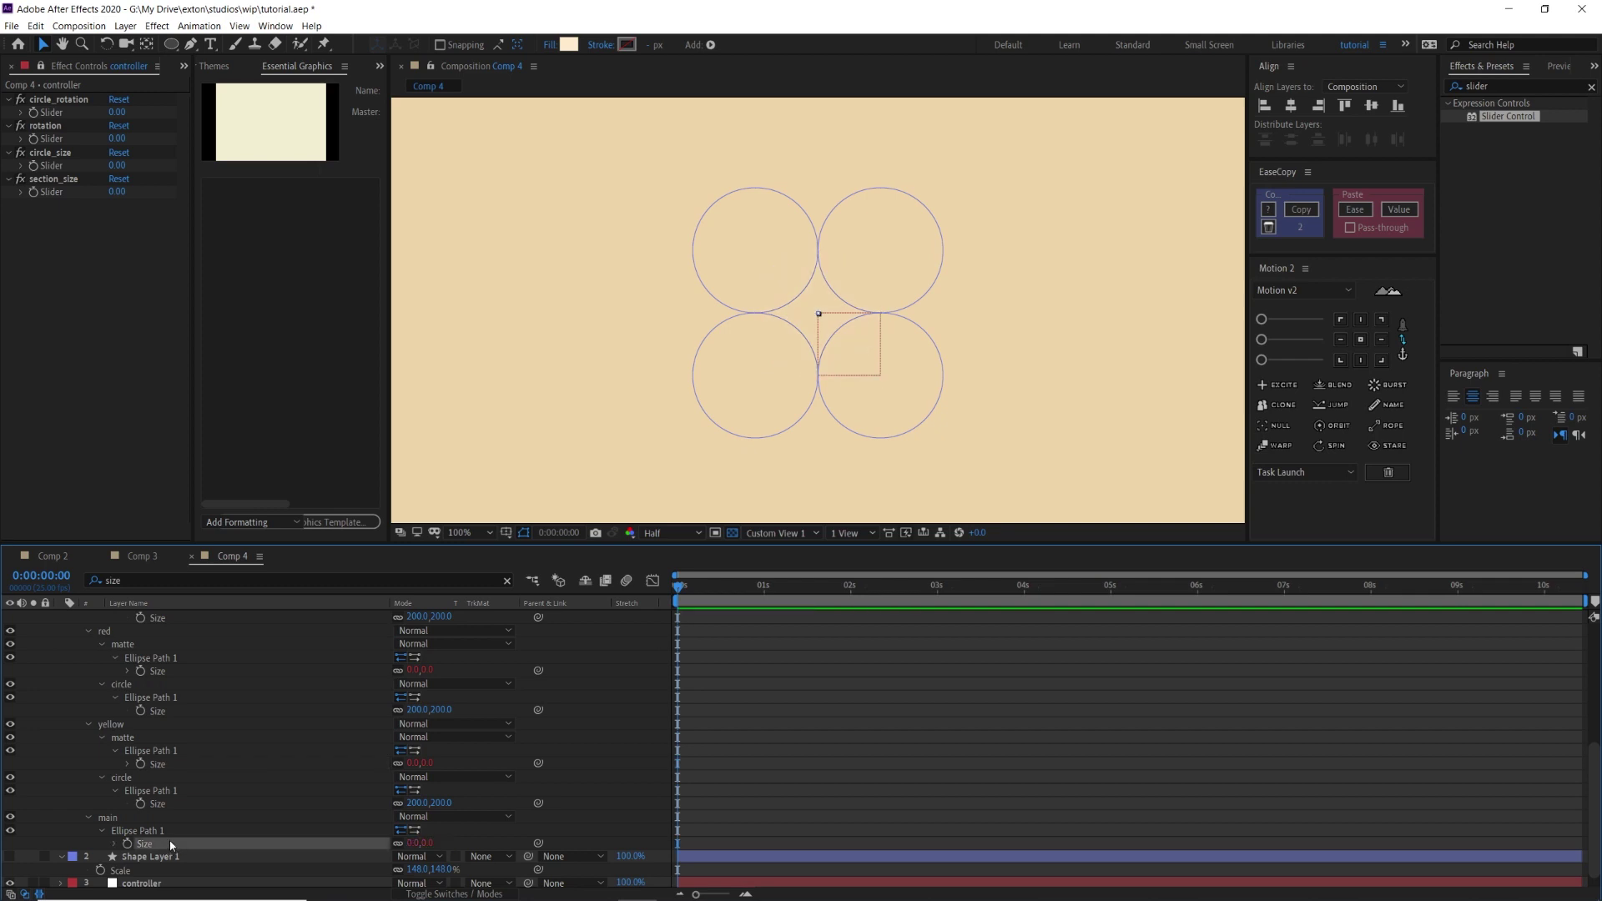
Set the controller's circle_size slider to 200.
click(117, 192)
click(117, 165)
text(200)
key(Return)
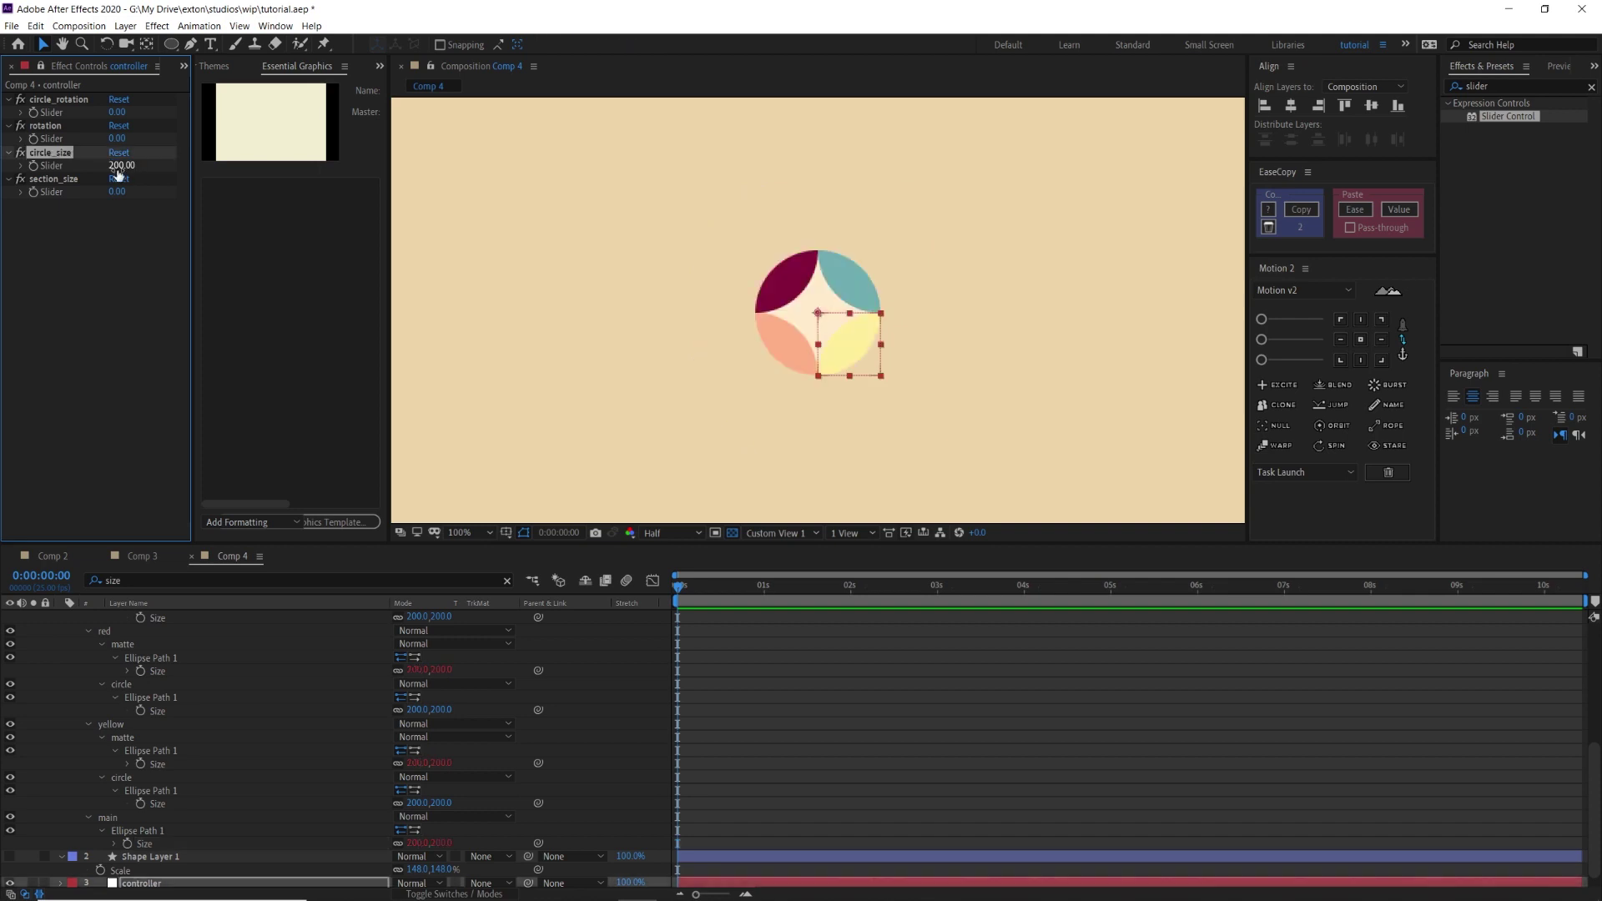
key(apostrophe)
scroll(350, 730, down, 1)
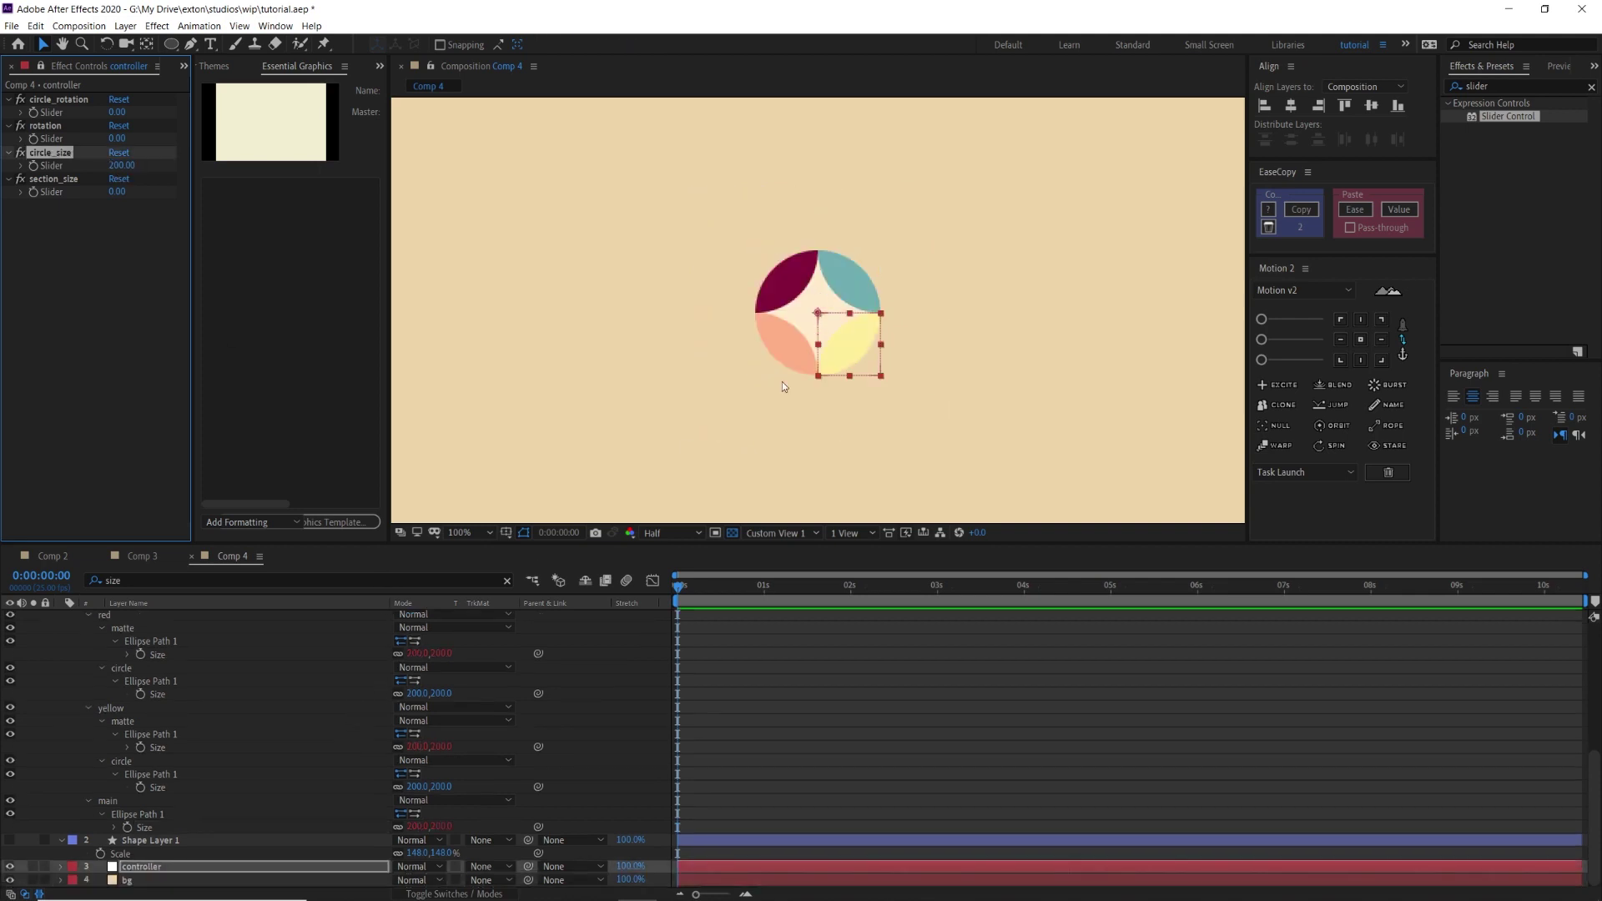
scroll(836, 318, up, 1)
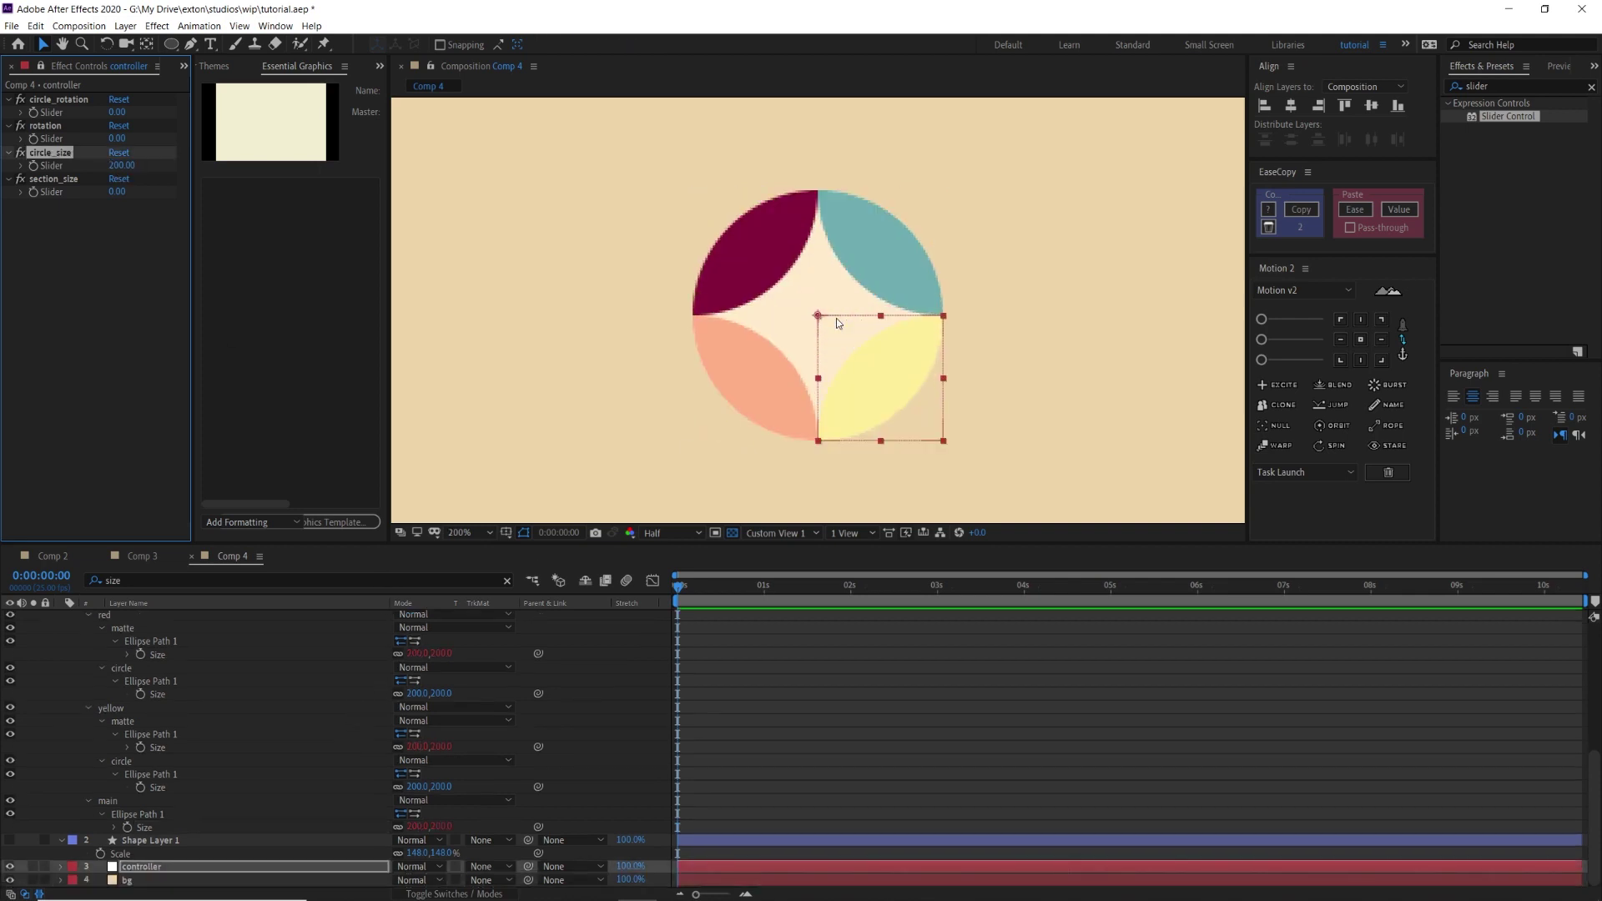
Reveal the size expression on the main ellipse.
click(167, 827)
alt+click(127, 827)
click(764, 731)
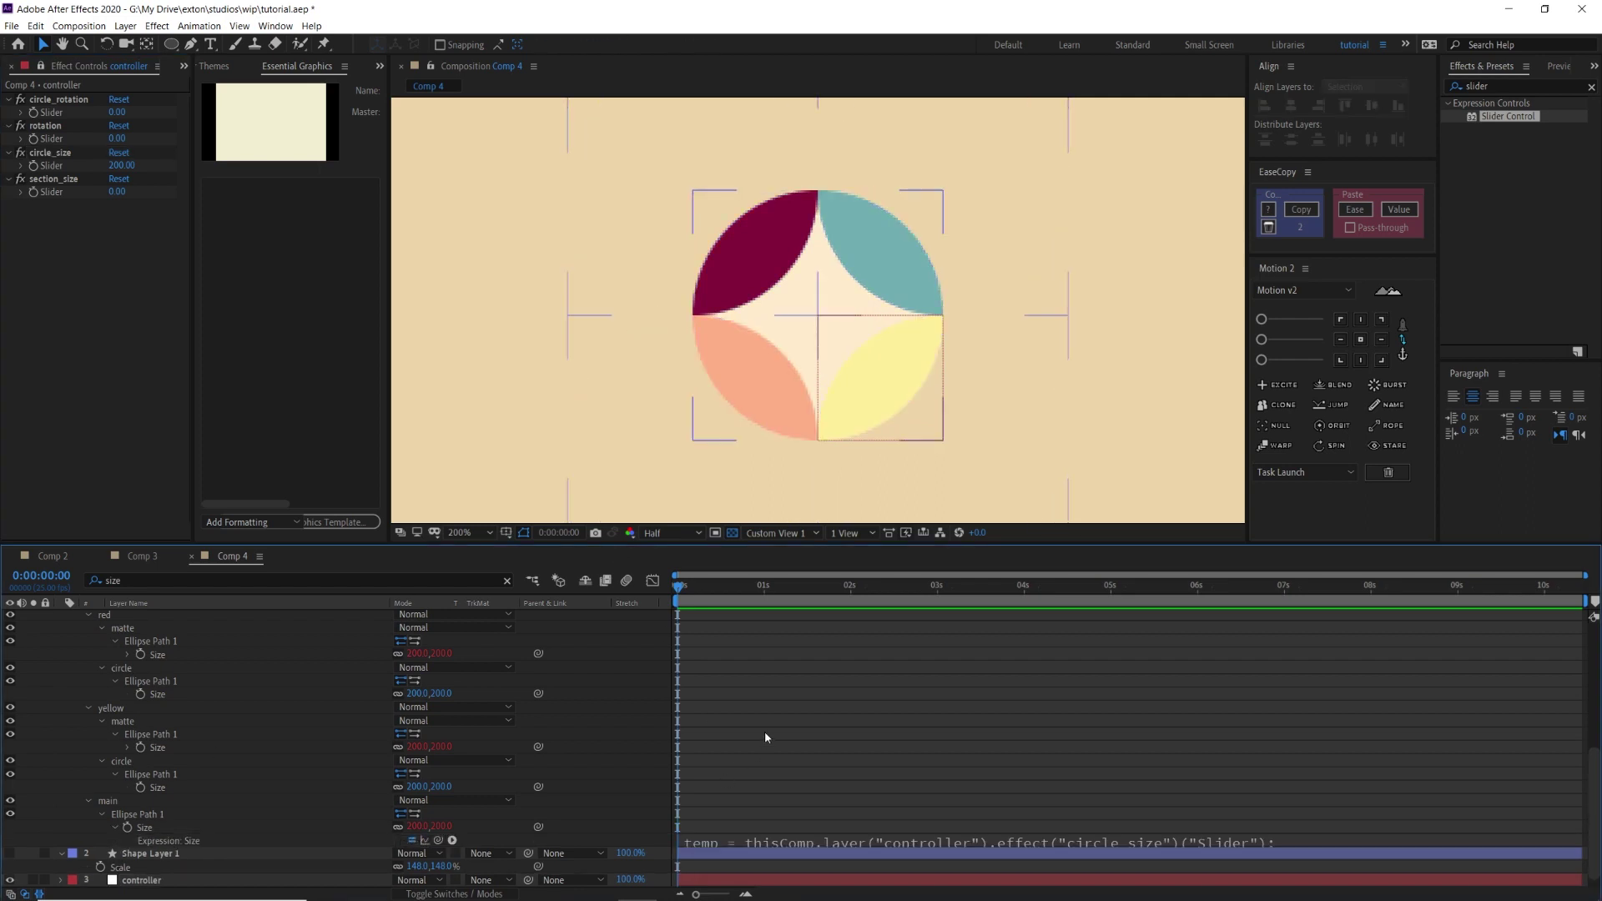
Change the bg solid's color to a saturated orange, FFAD23.
scroll(765, 730, down, 1)
click(250, 879)
key(ctrl+shift+y)
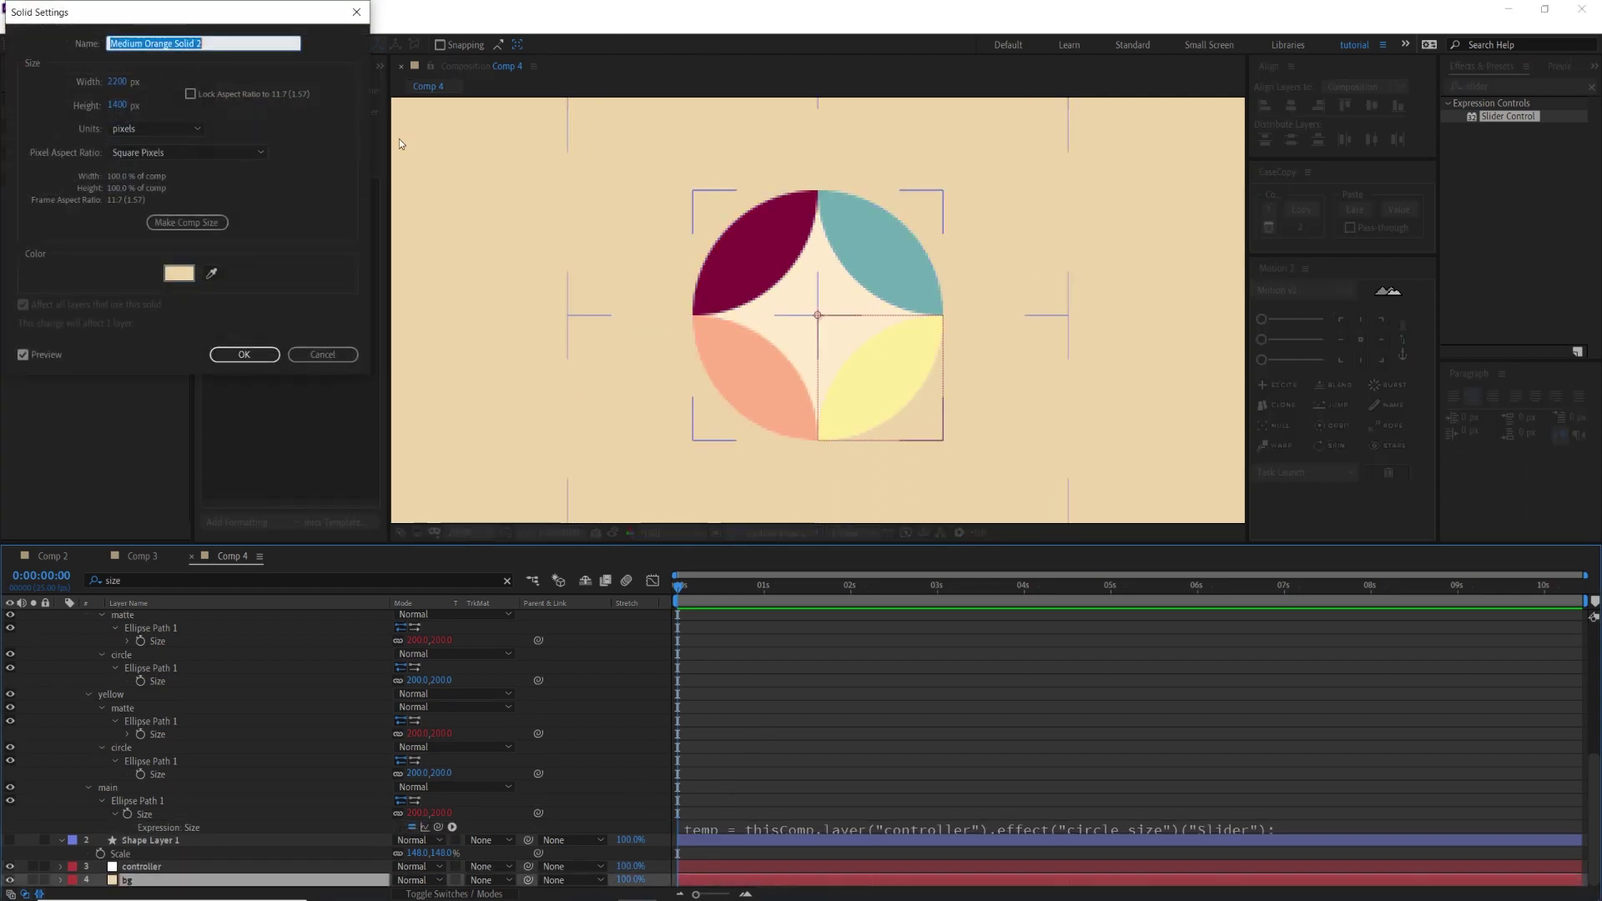
click(180, 274)
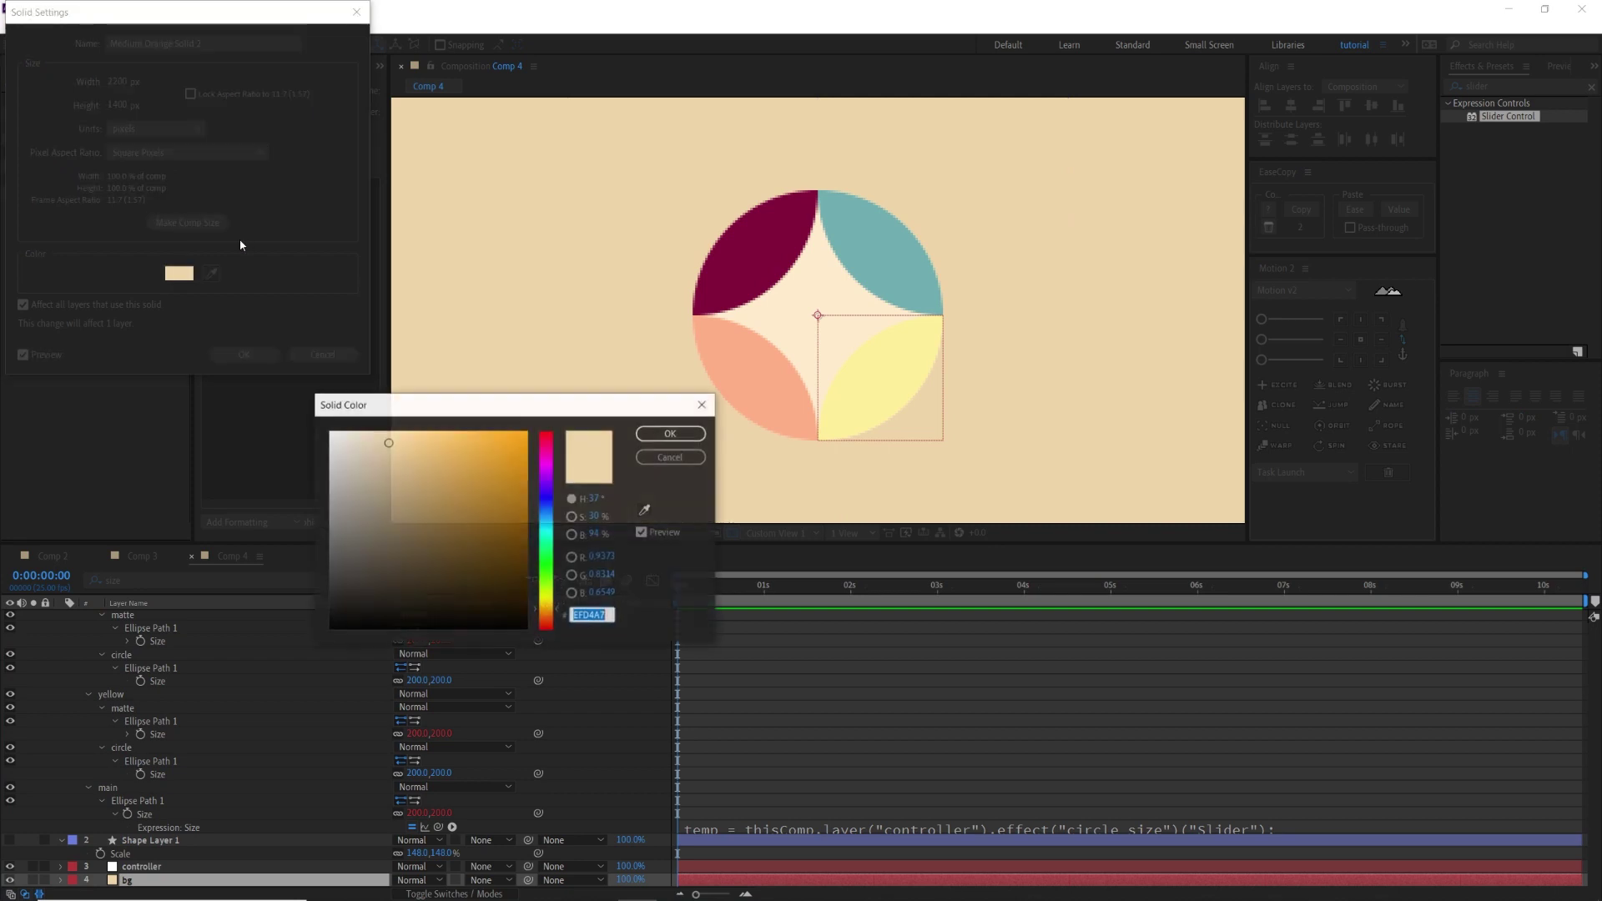
drag(508, 434, 500, 389)
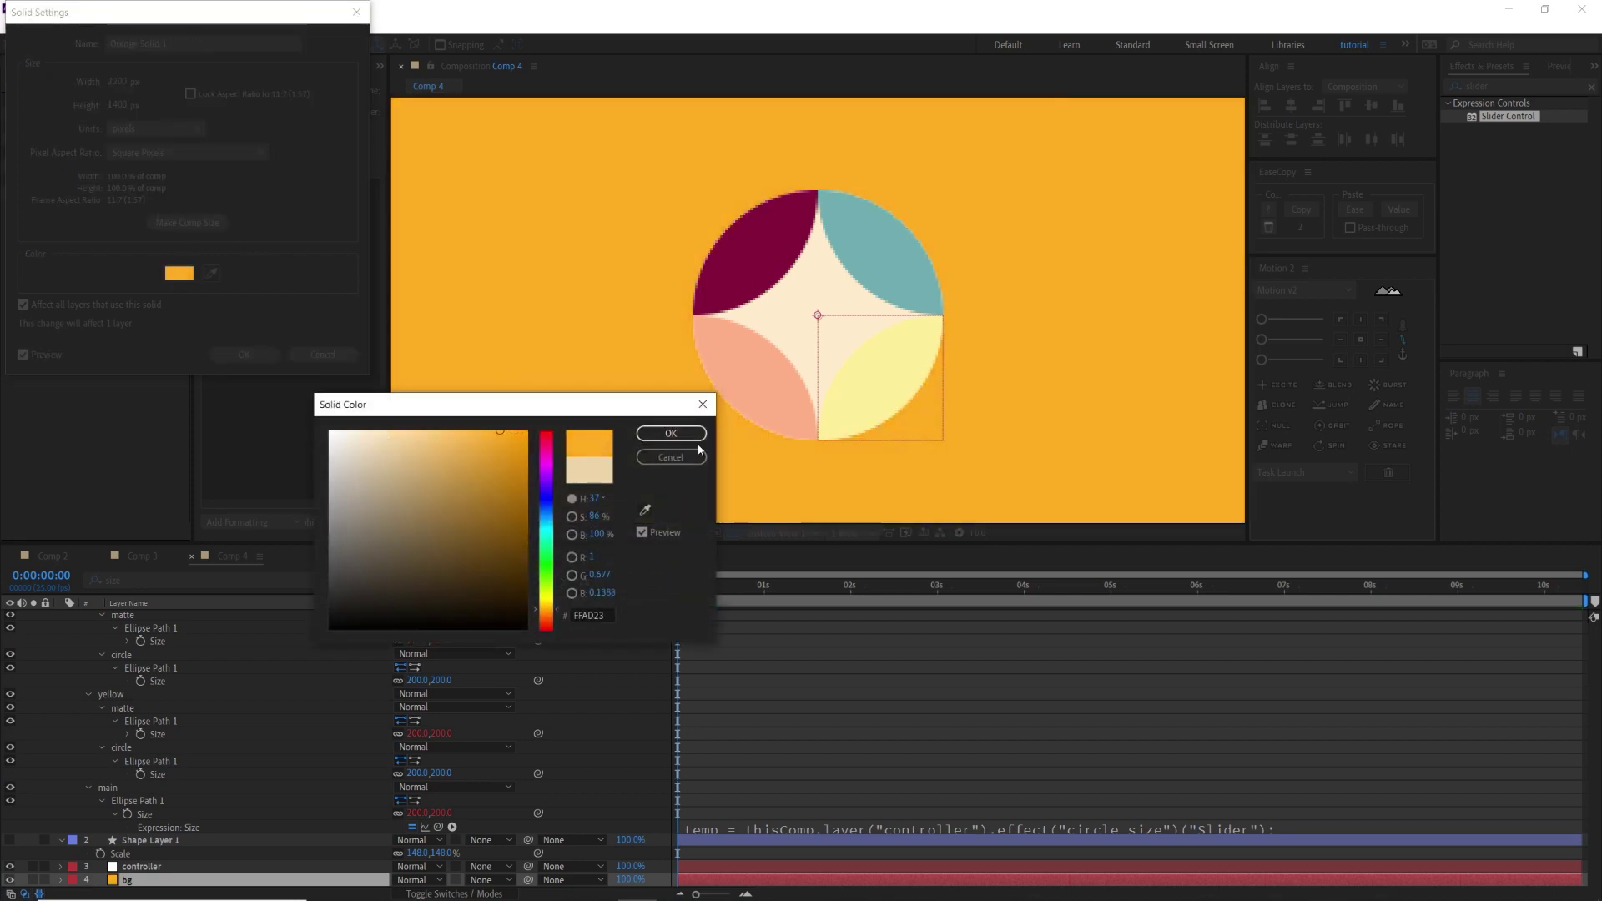
click(671, 433)
click(244, 355)
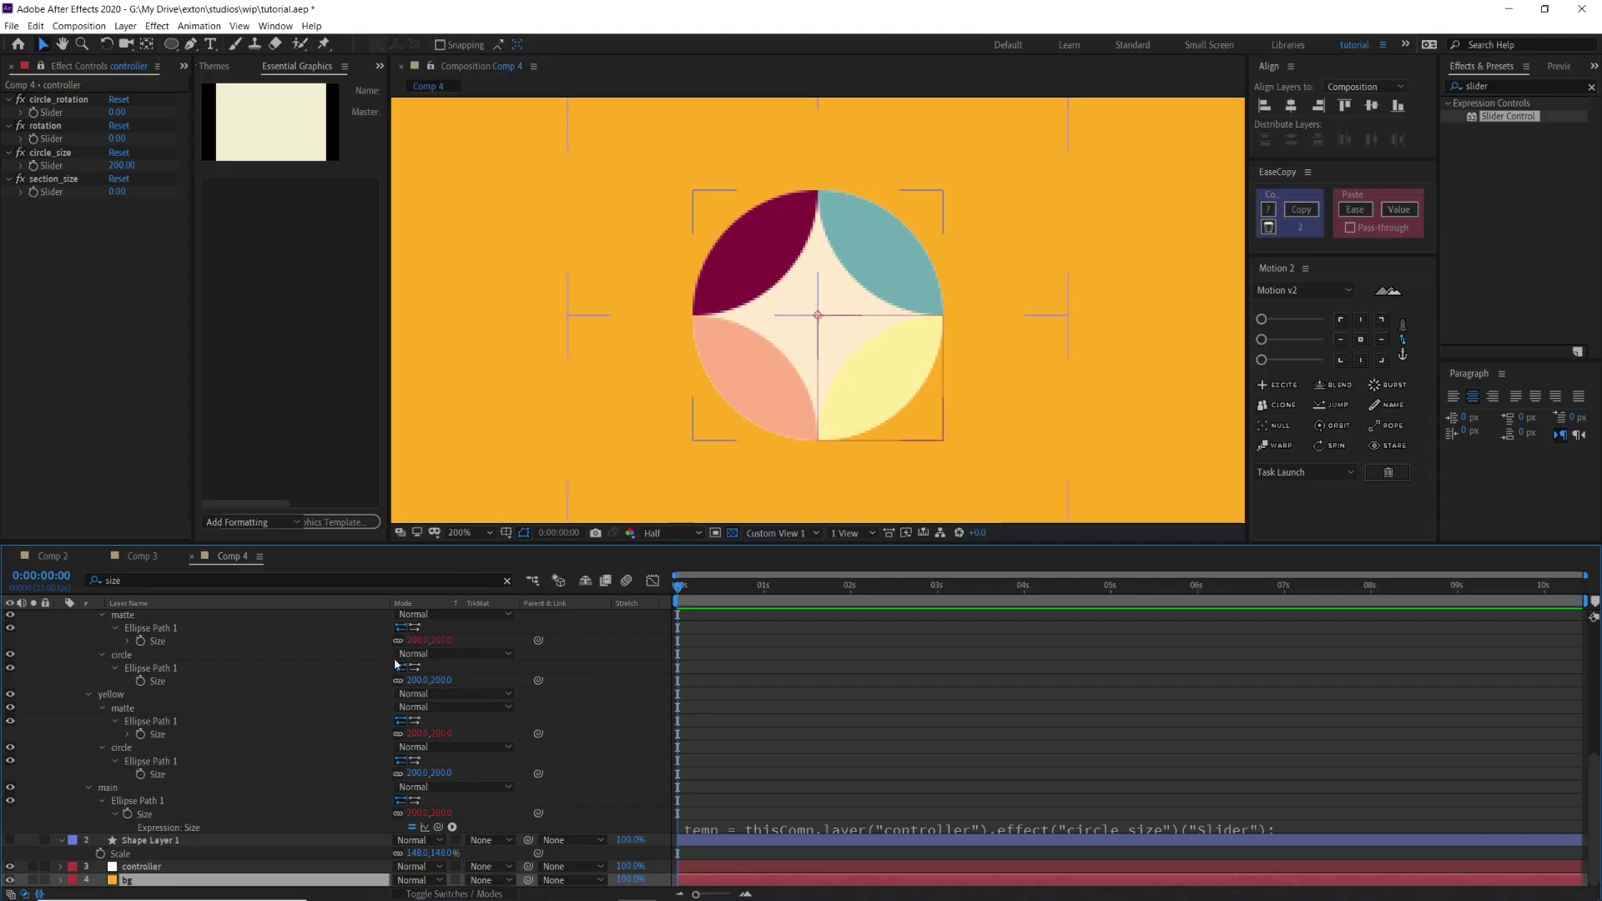
Subtract 1 from the circle_size slider value in the main ellipse's size expression.
click(327, 815)
key(ctrl+shift+a)
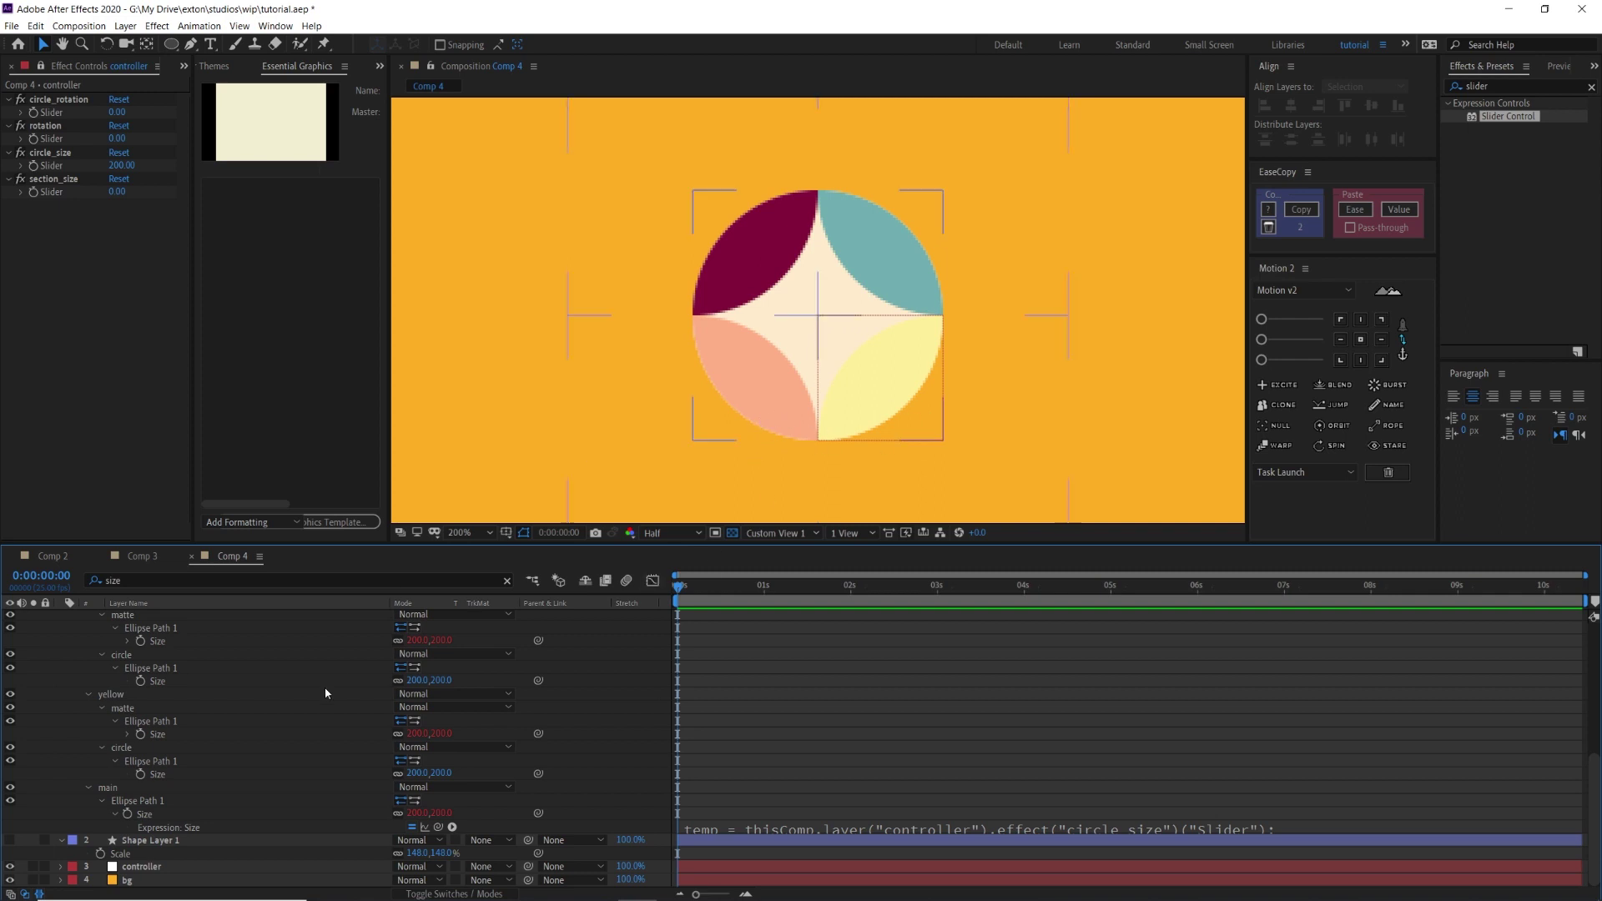
click(817, 829)
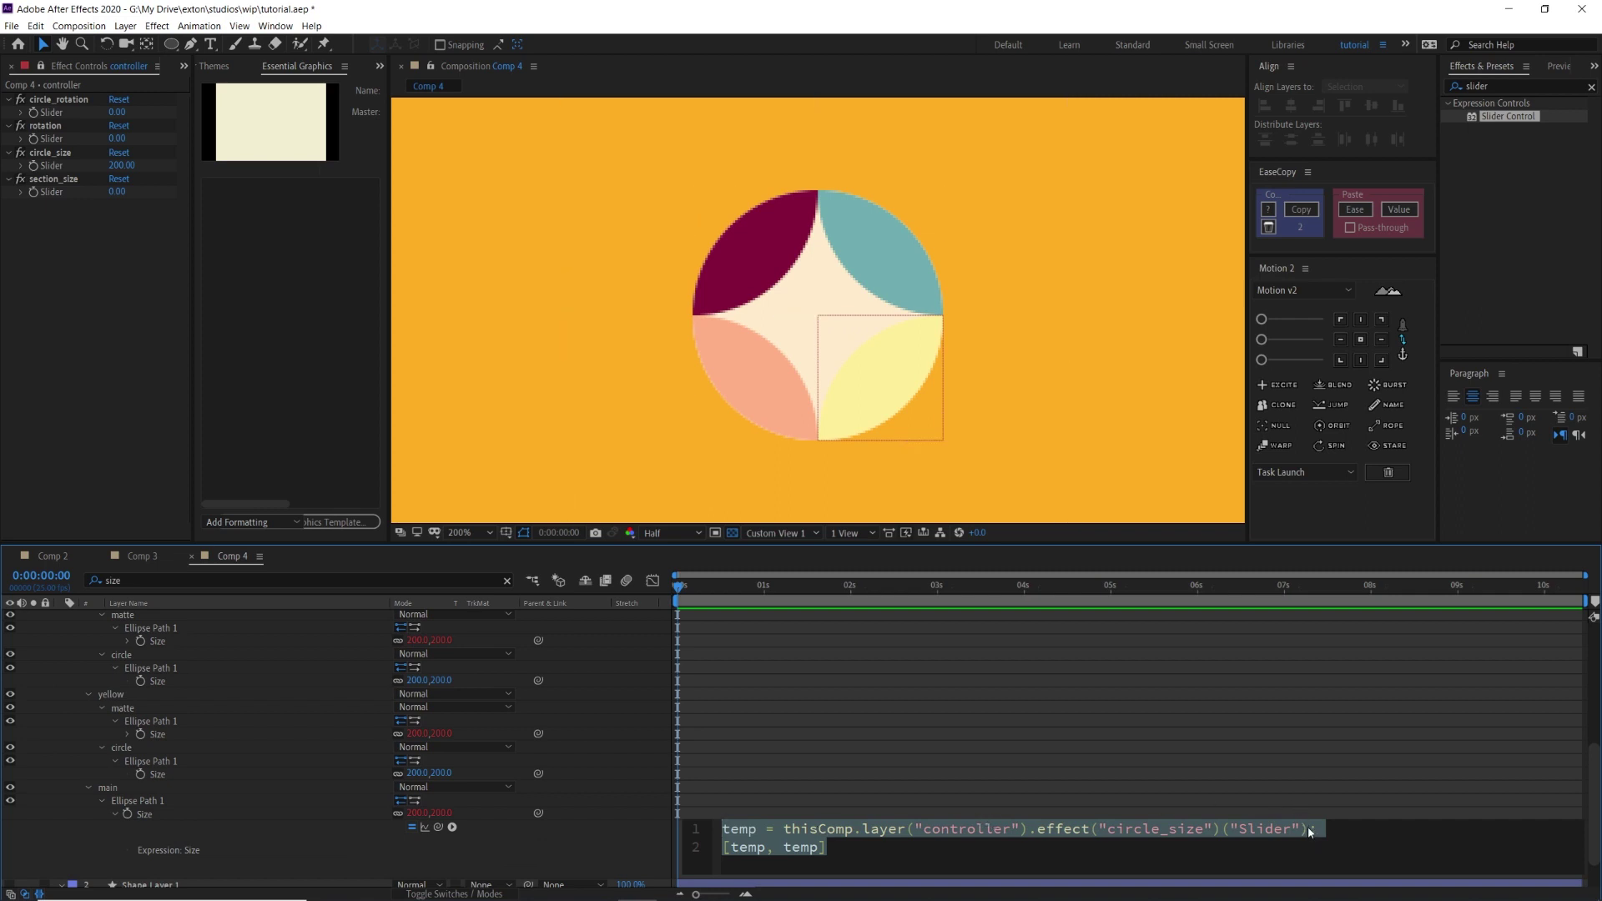
click(675, 820)
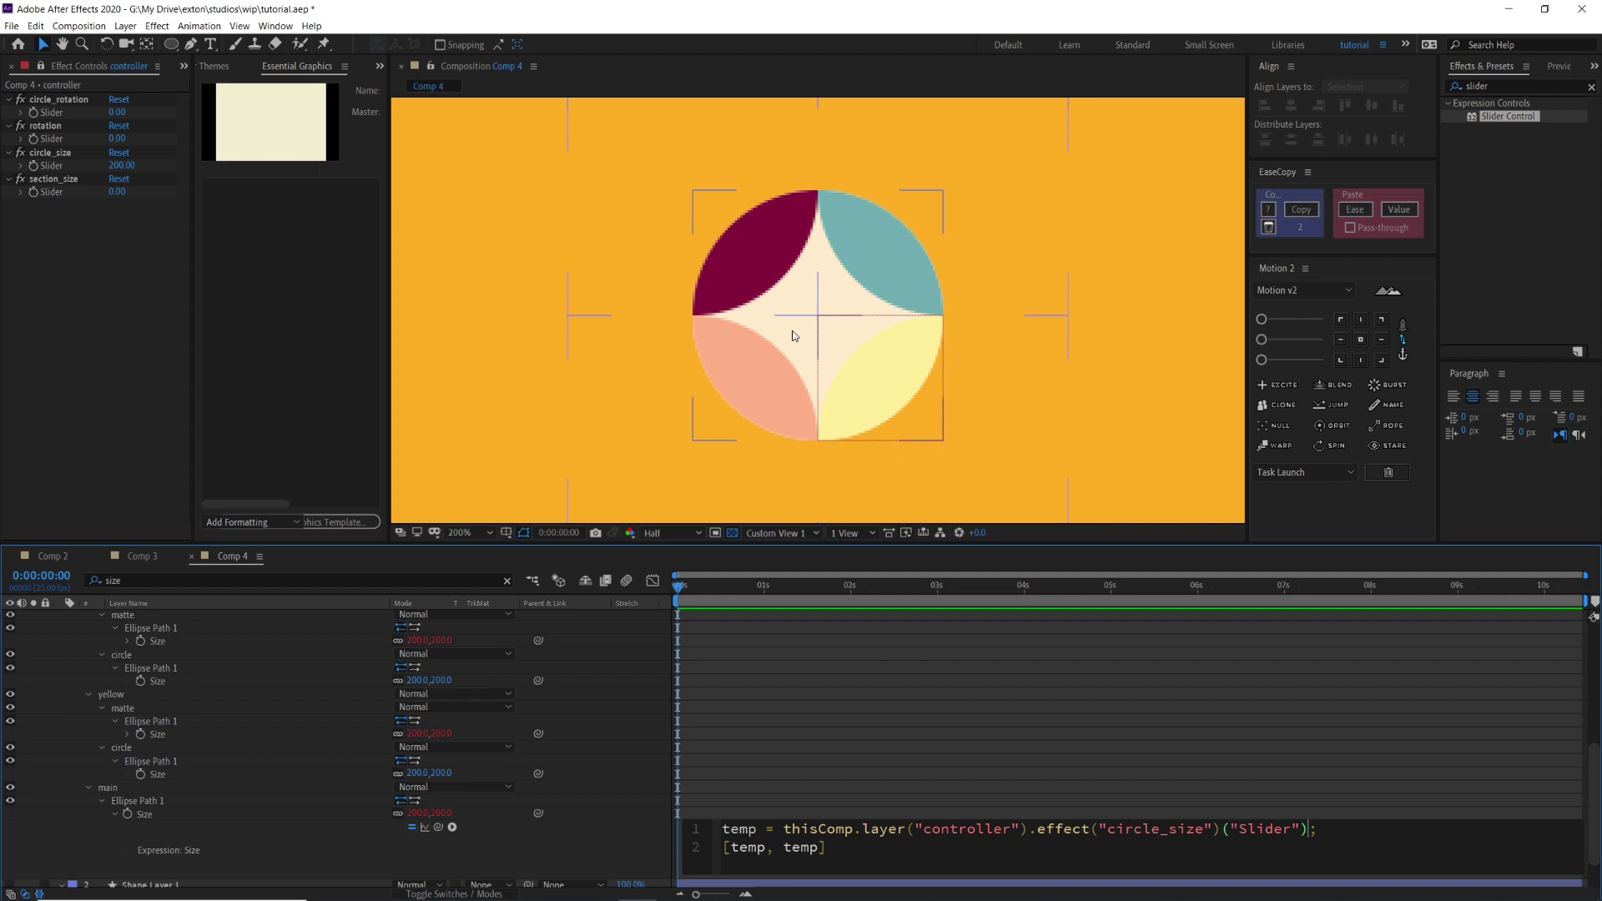
click(1313, 825)
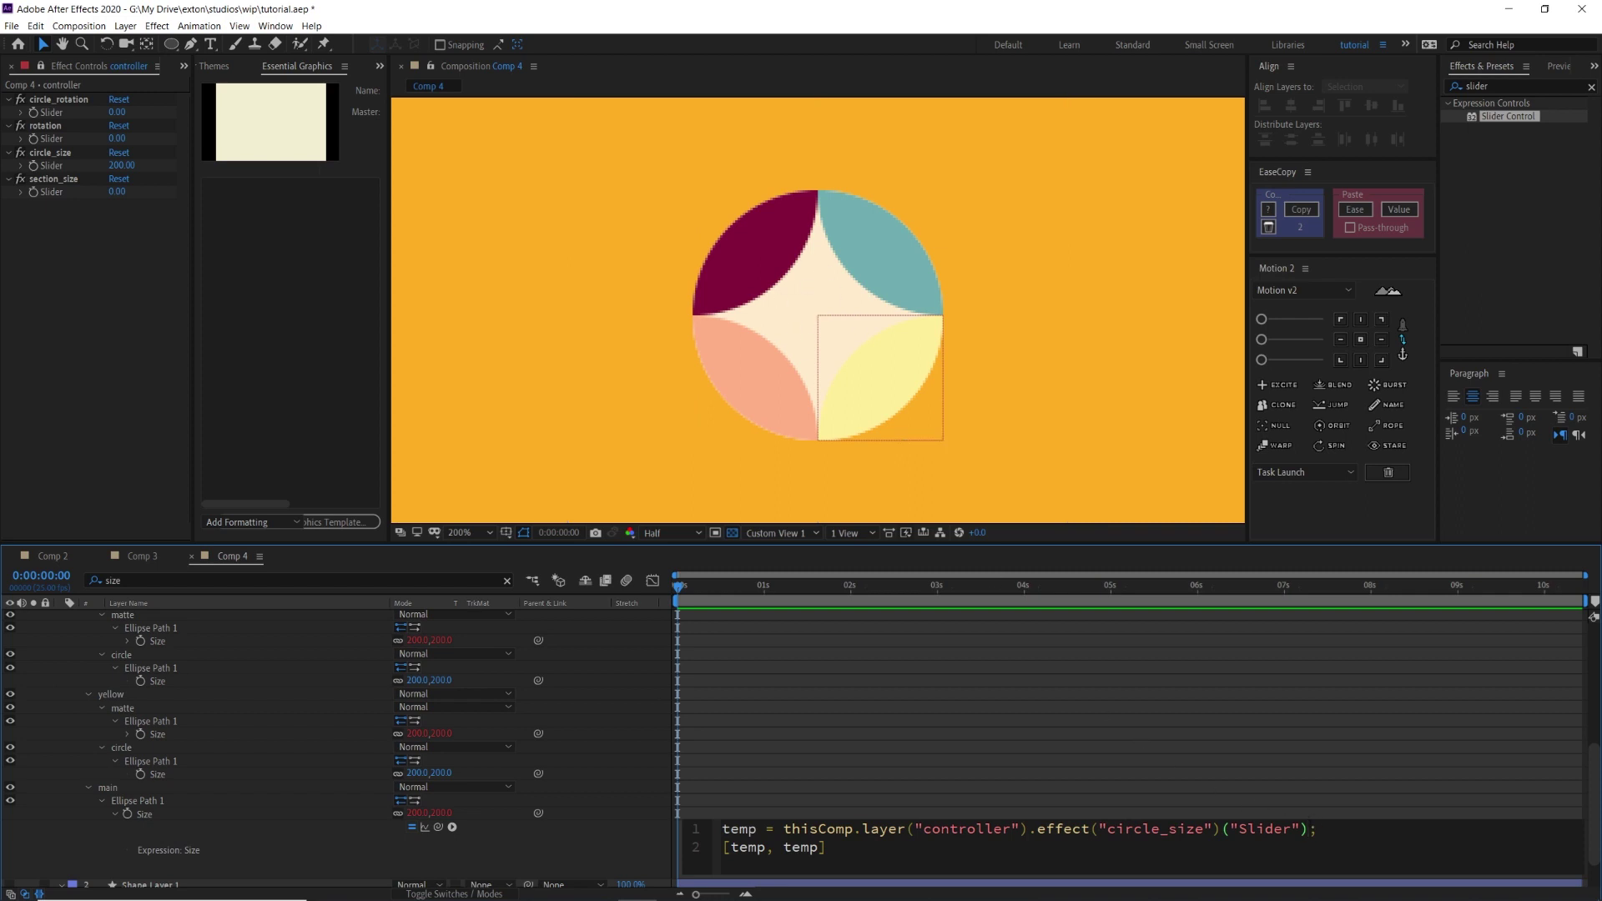
text(-1)
key(KP_Enter)
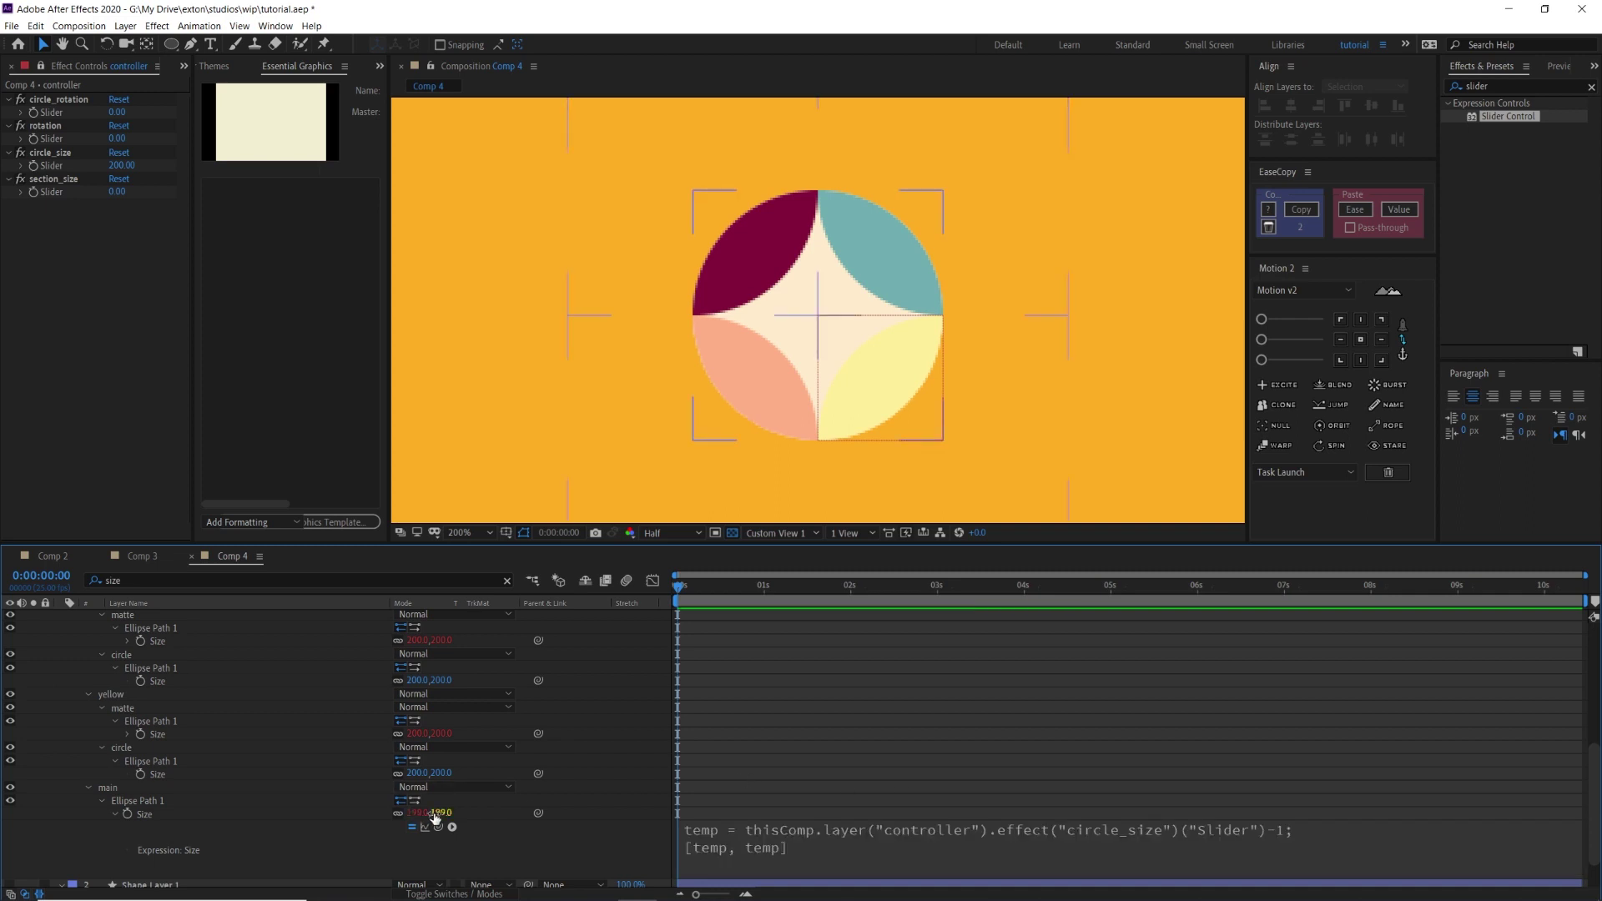
Change the amount subtracted from the slider in the main ellipse's size expression to 2.
click(1293, 843)
click(1331, 829)
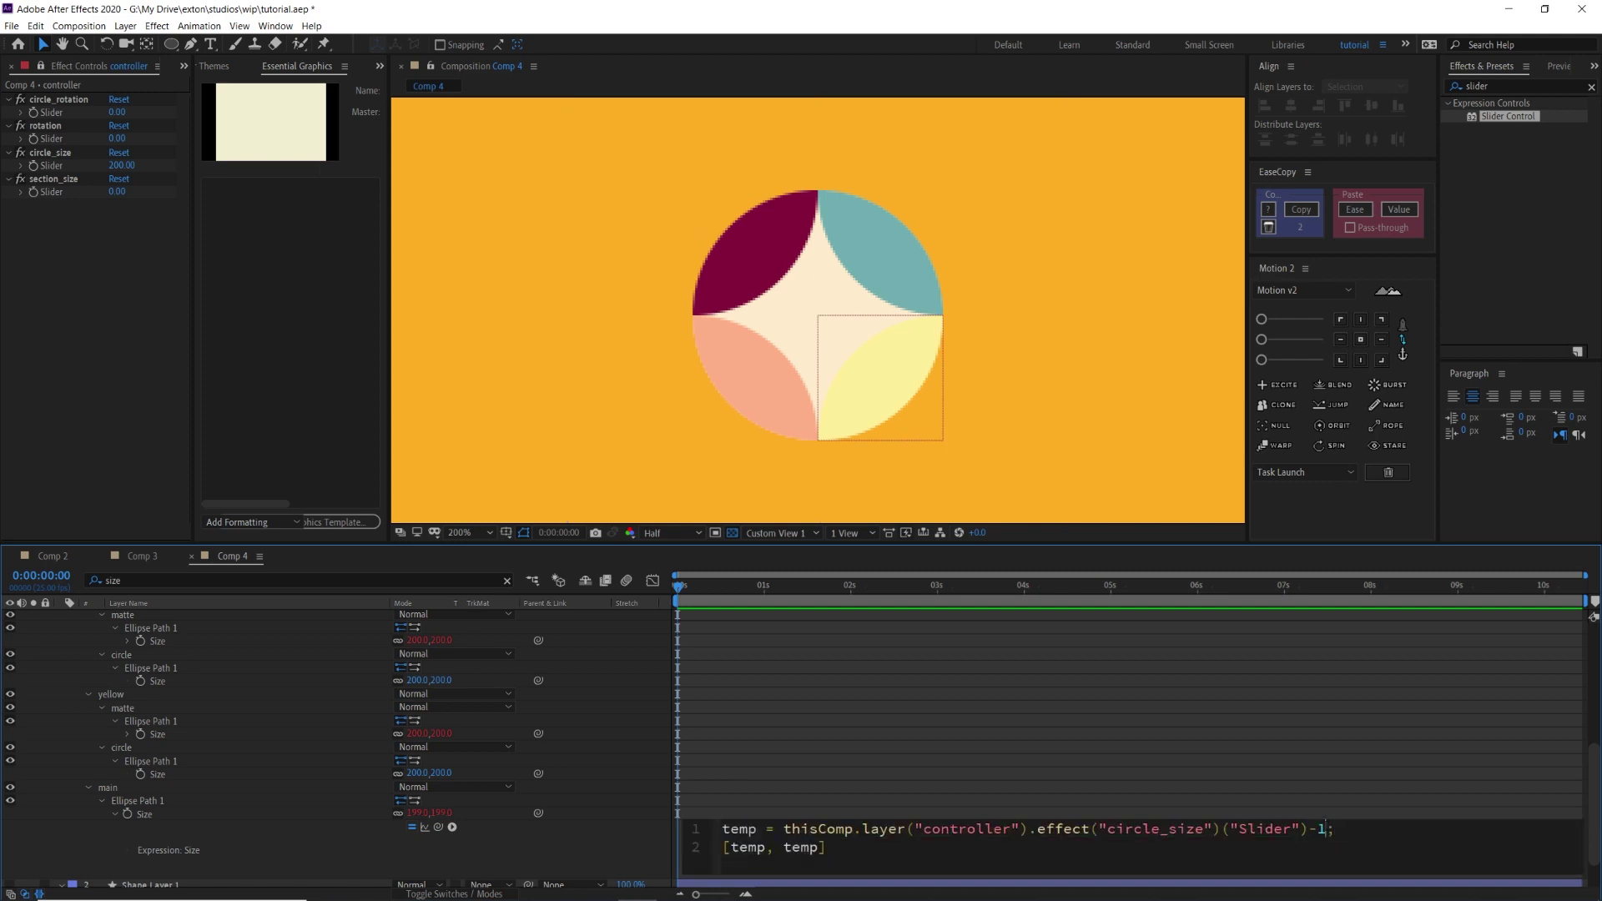
key(BackSpace)
text(2)
click(1125, 733)
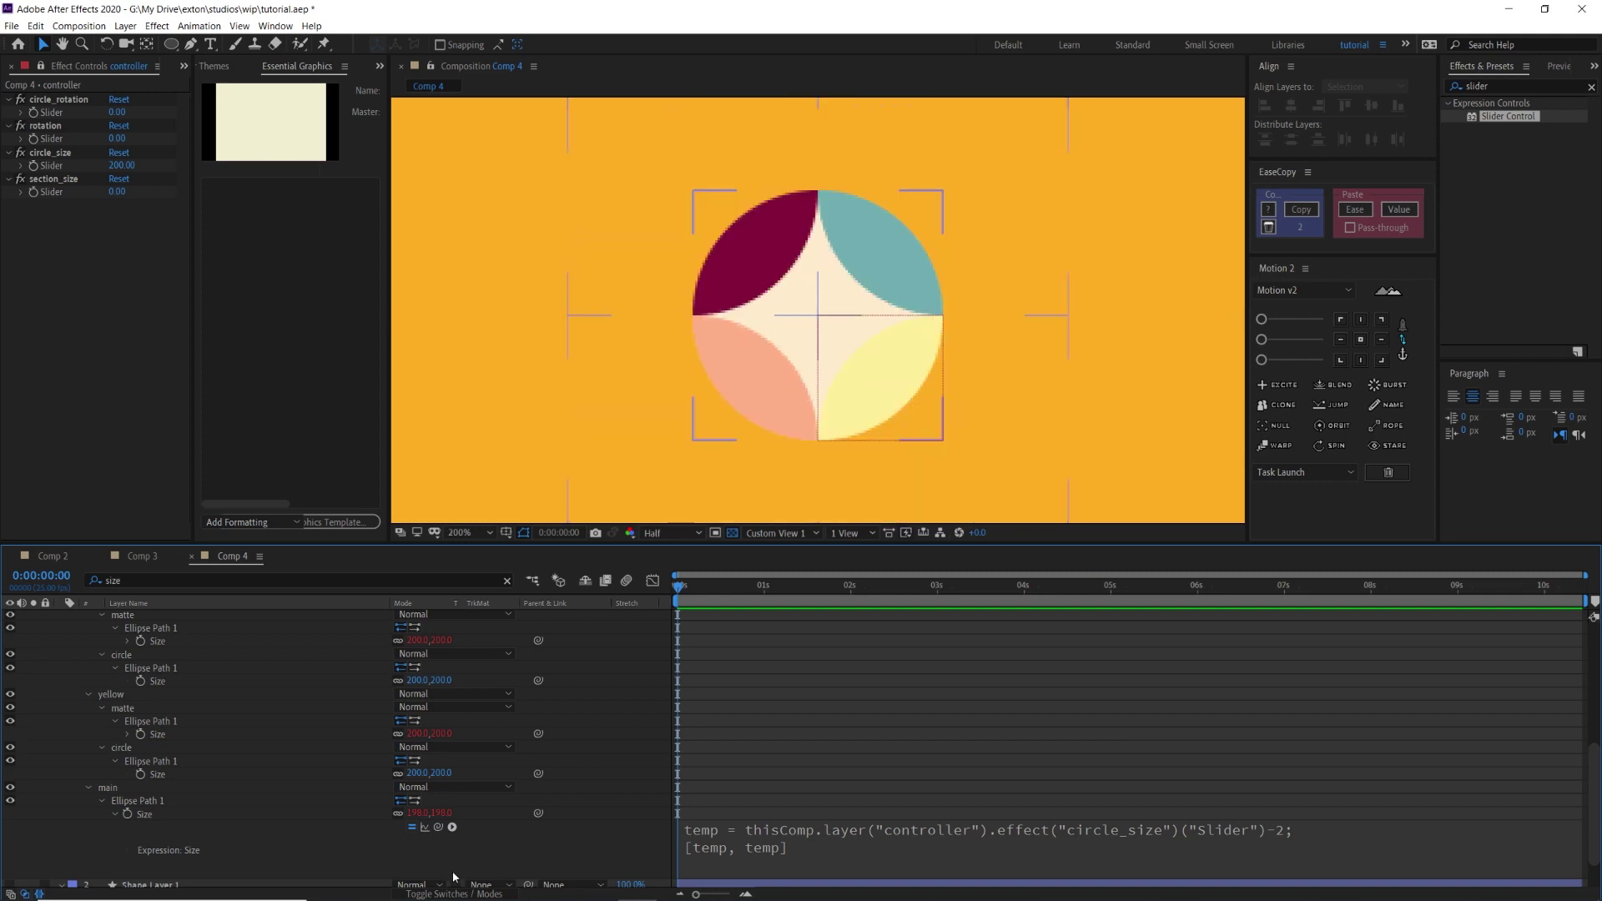
Try a different ellipse size on the blue section's circle, and undo the change.
scroll(257, 763, up, 5)
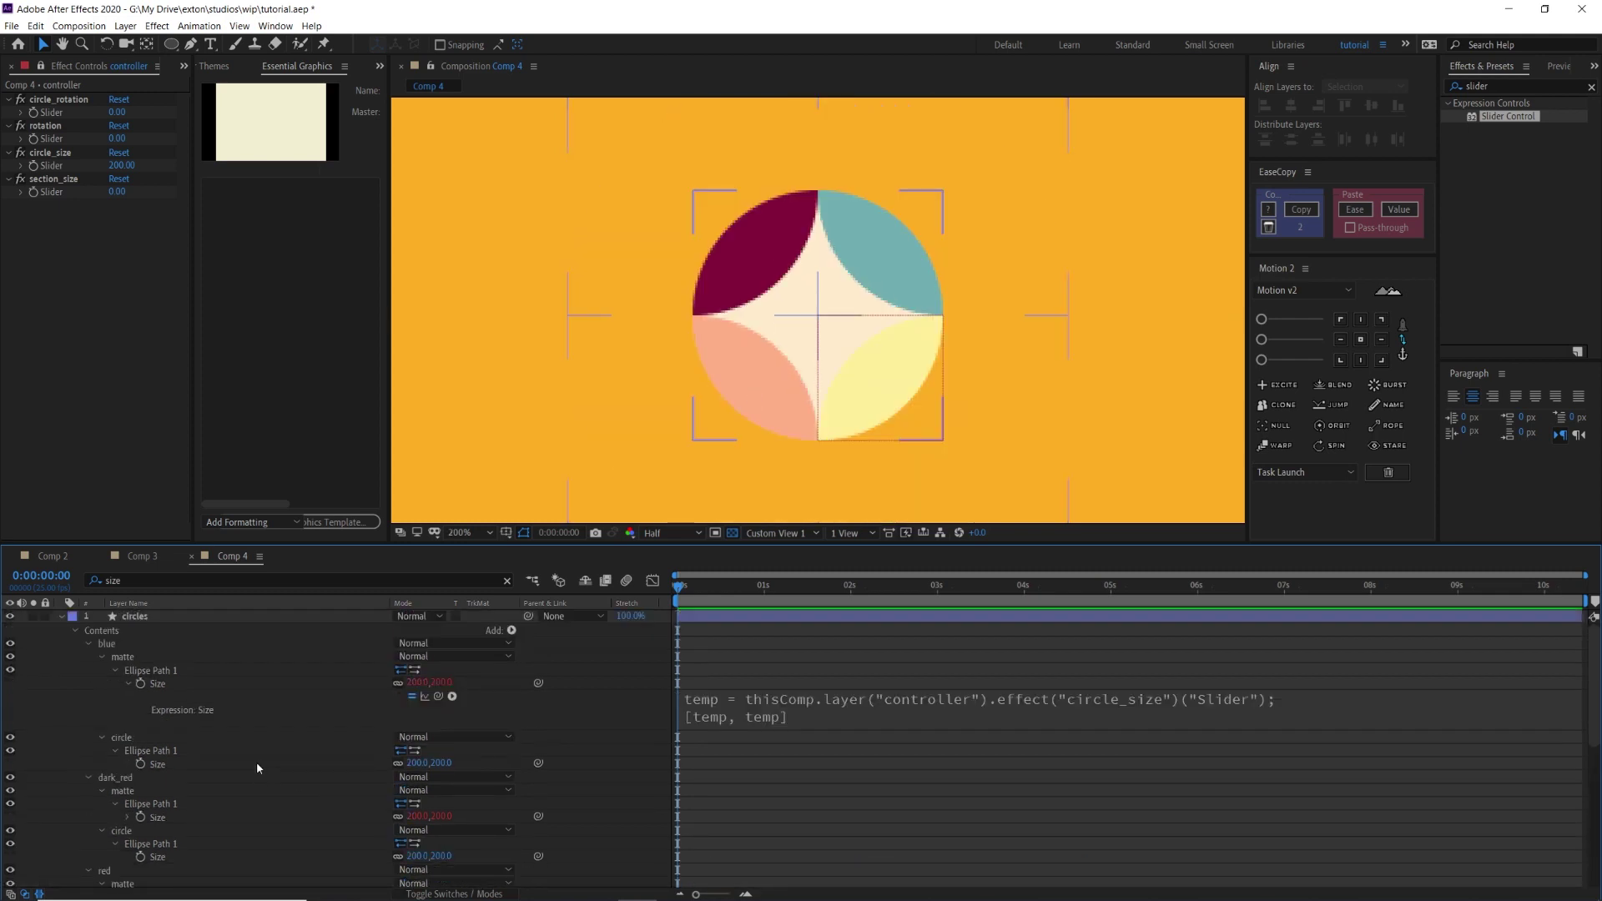
click(177, 764)
drag(434, 763, 368, 765)
key(ctrl+z)
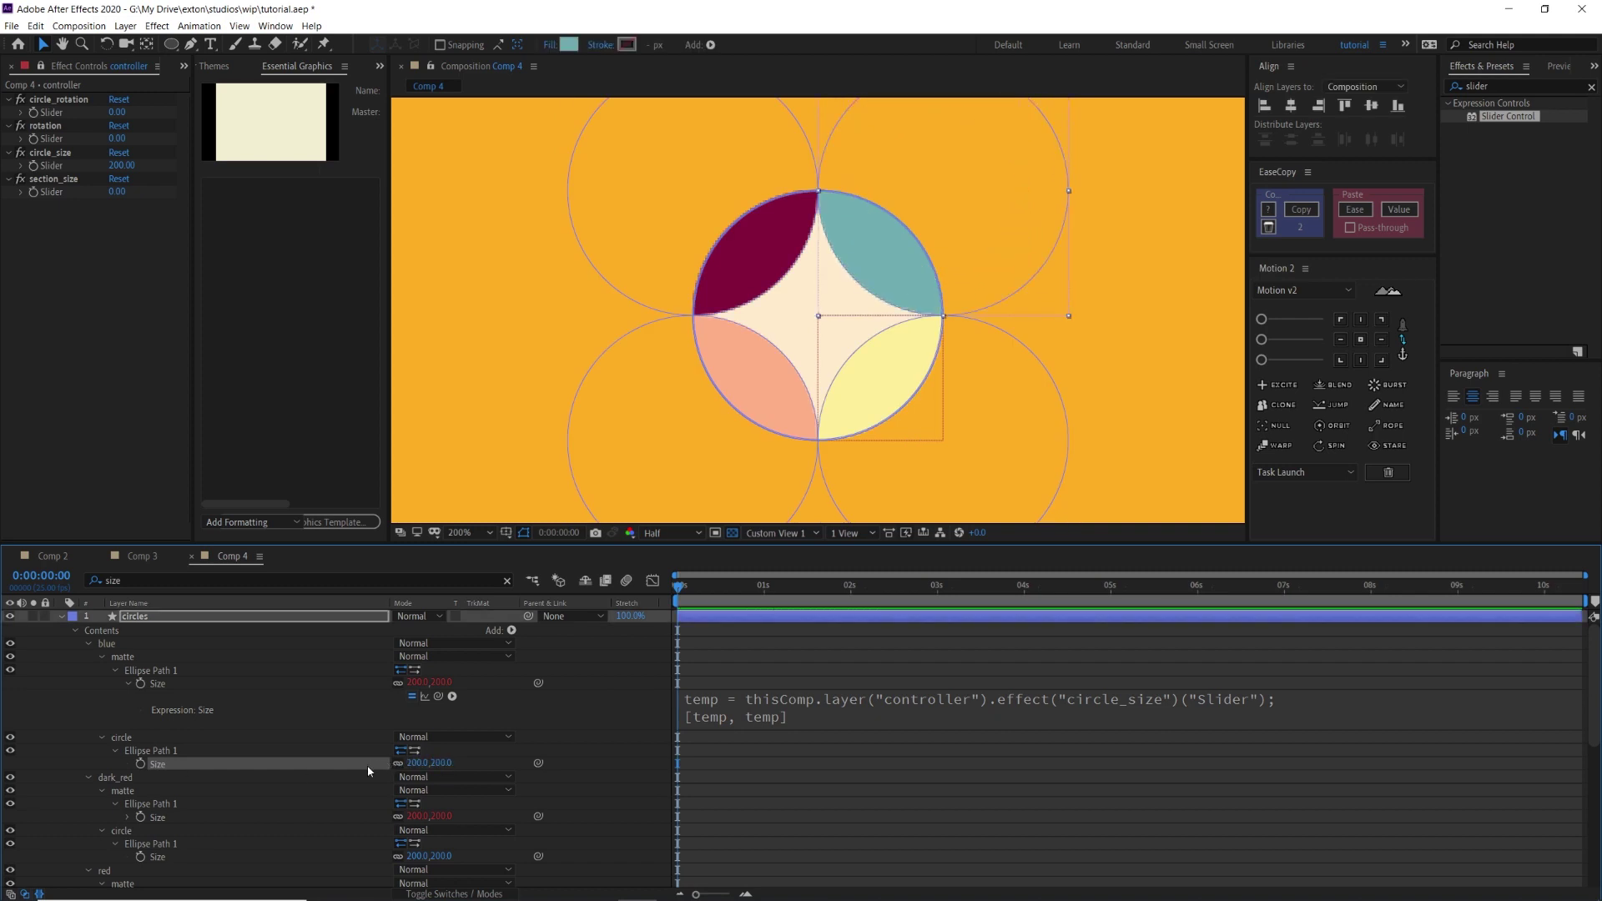
Add an expression to the blue circle's ellipse size that links it to the controller's section_size slider.
click(155, 740)
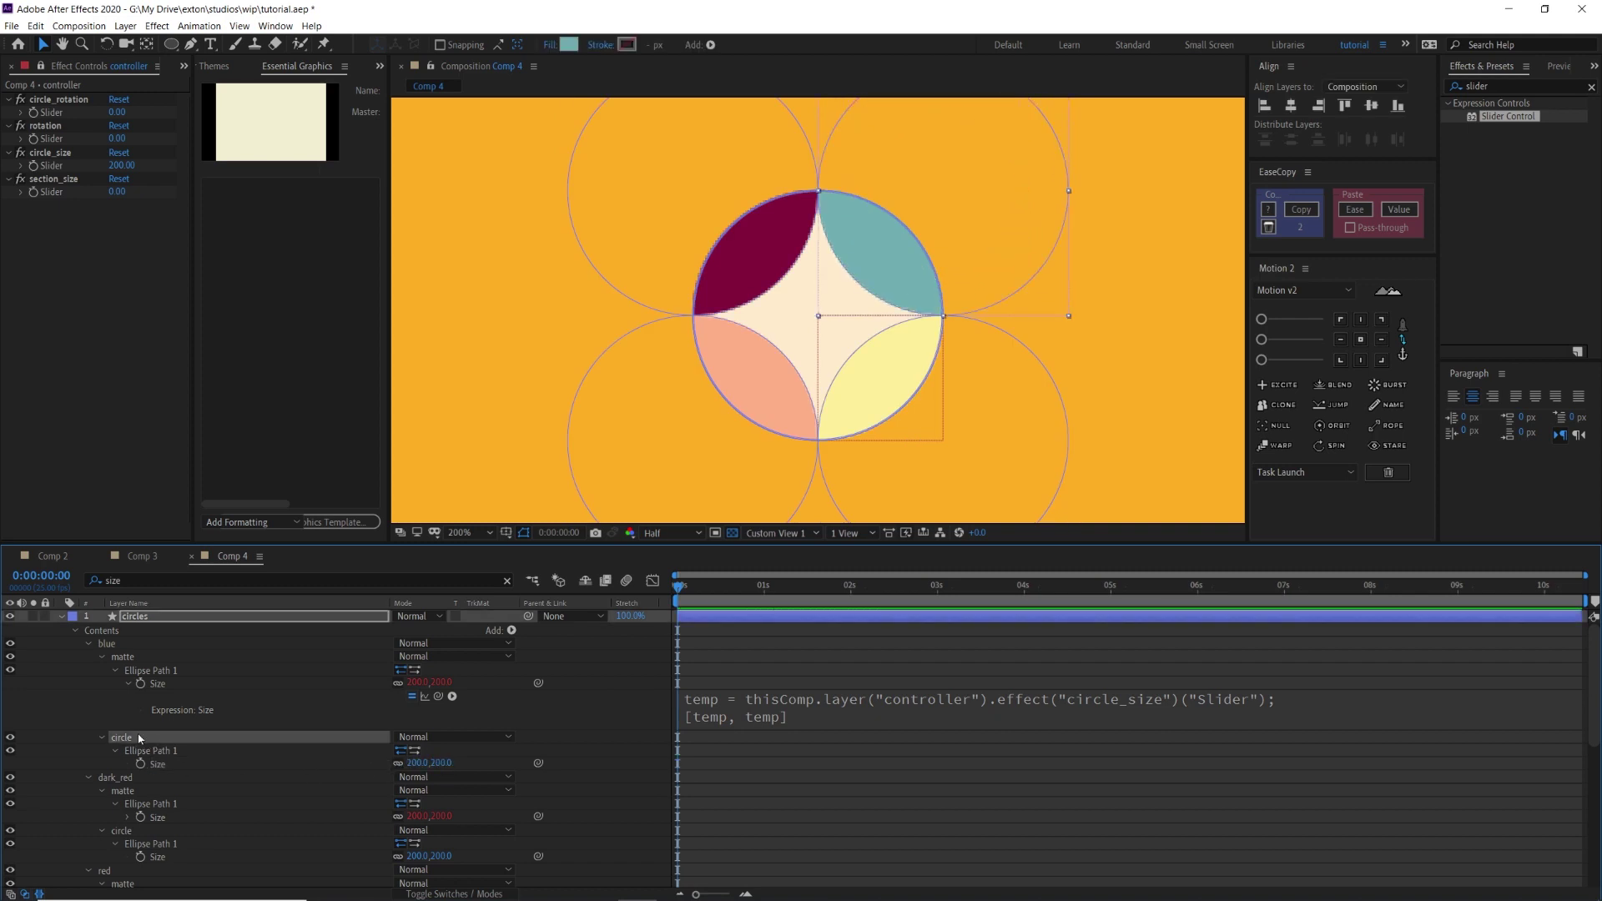
scroll(150, 721, down, 1)
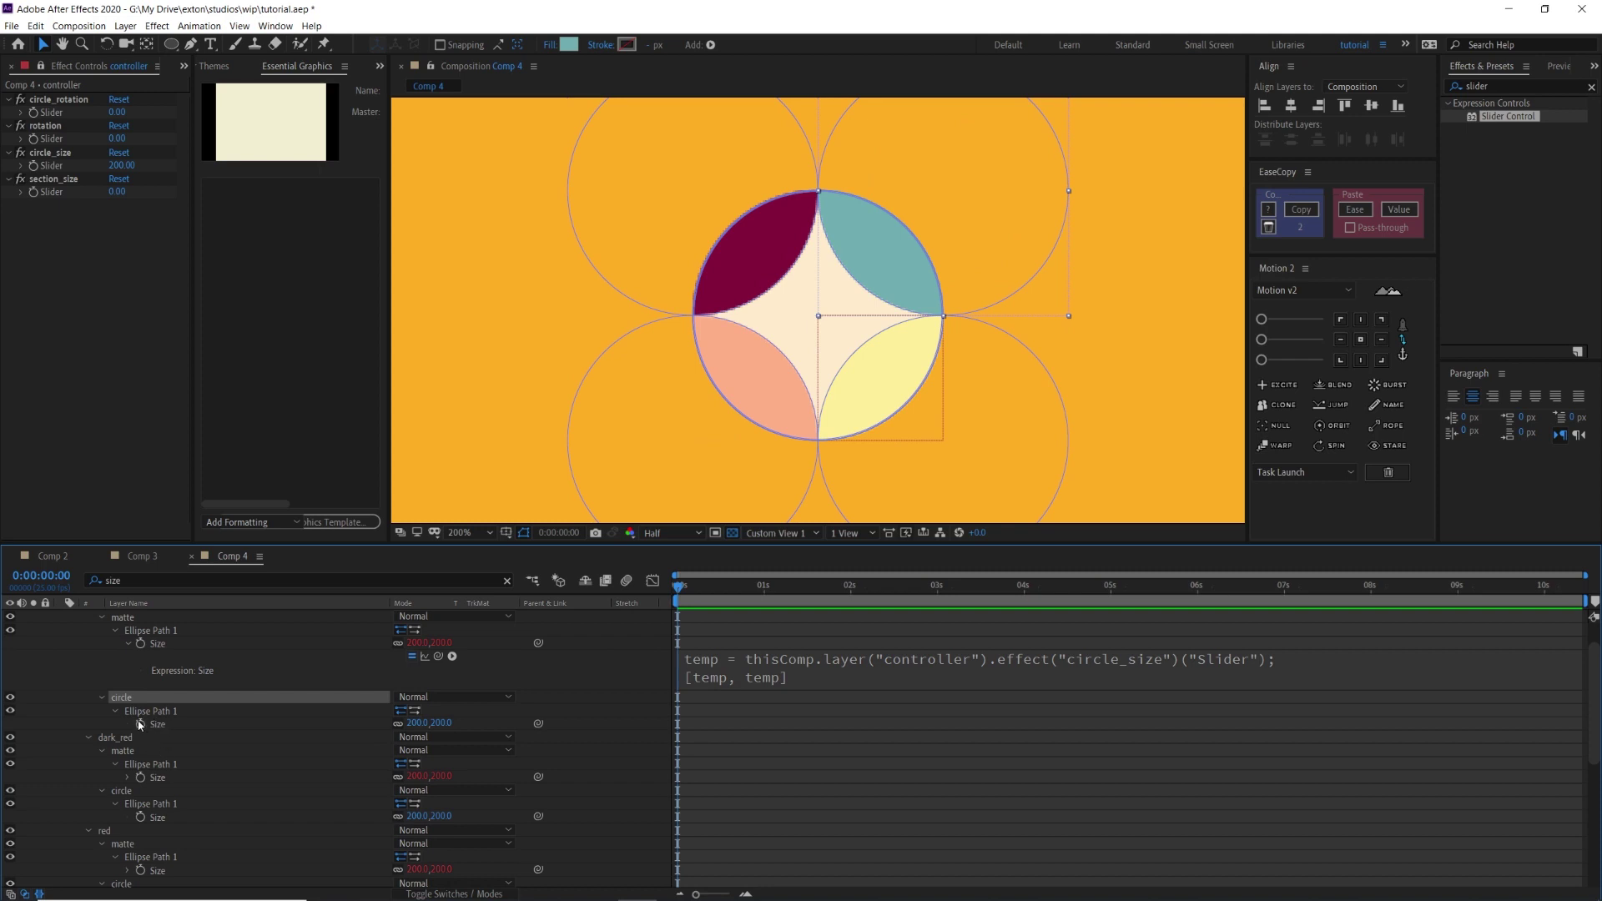
alt+click(140, 724)
drag(438, 737, 52, 192)
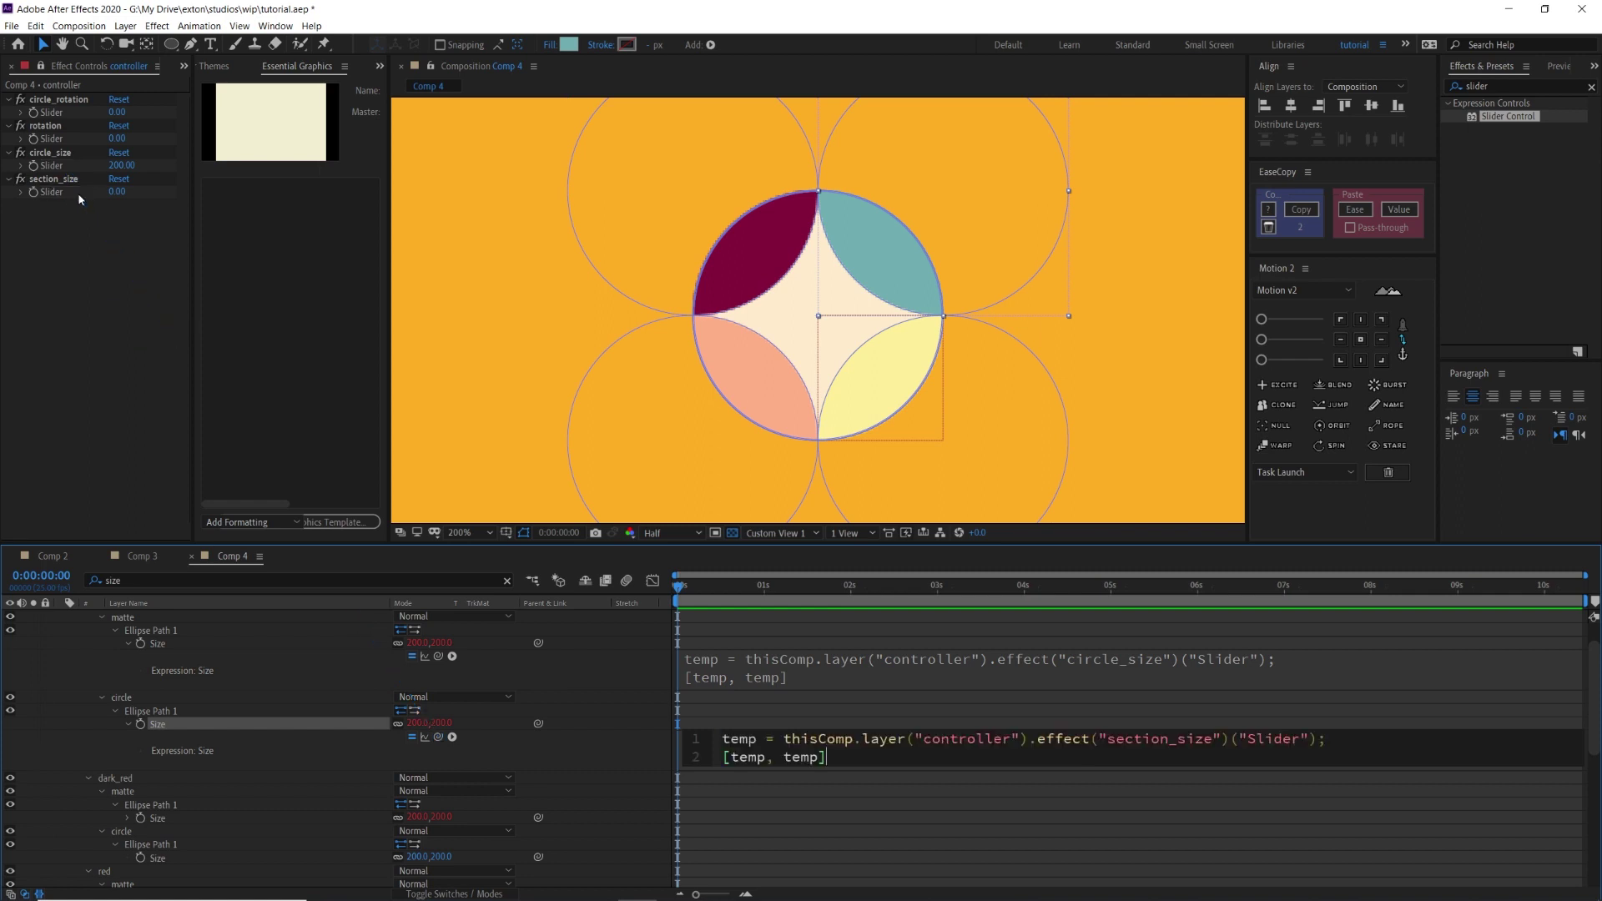
Copy the section_size expression only and paste it onto the circle sizes of the dark_red, red and yellow sections.
right_click(197, 725)
click(259, 842)
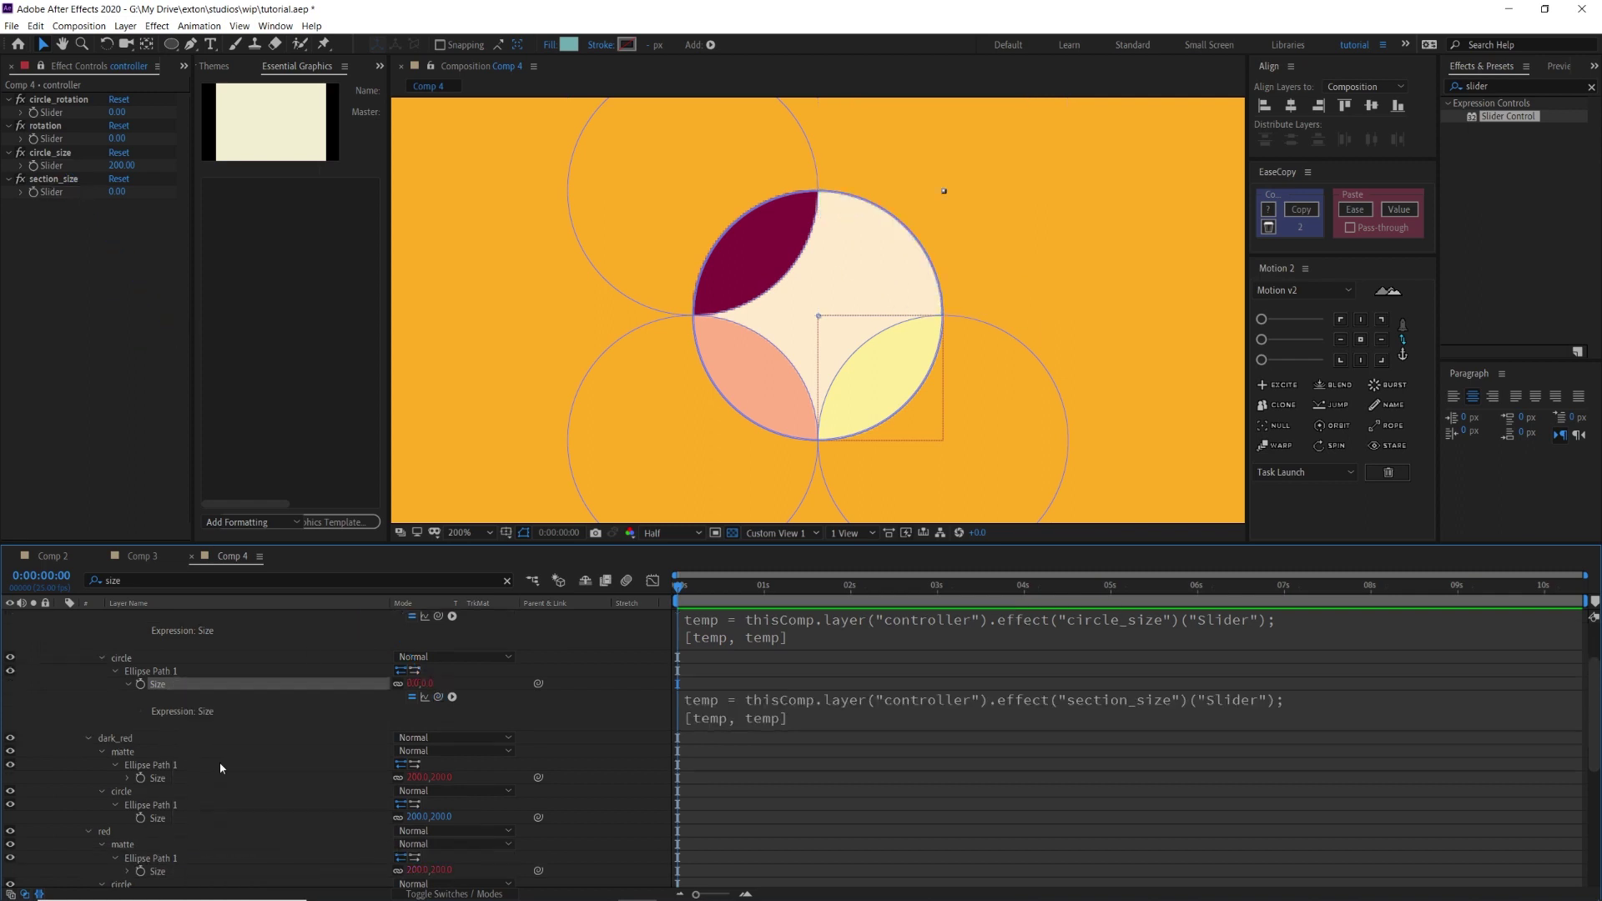
click(182, 818)
key(ctrl+v)
click(169, 752)
key(ctrl+v)
click(189, 806)
key(ctrl+v)
click(604, 739)
Set the controller's section_size slider to 200.
click(117, 191)
text(200)
key(Return)
Select the circles layer and filter the timeline properties by "rotation".
click(274, 658)
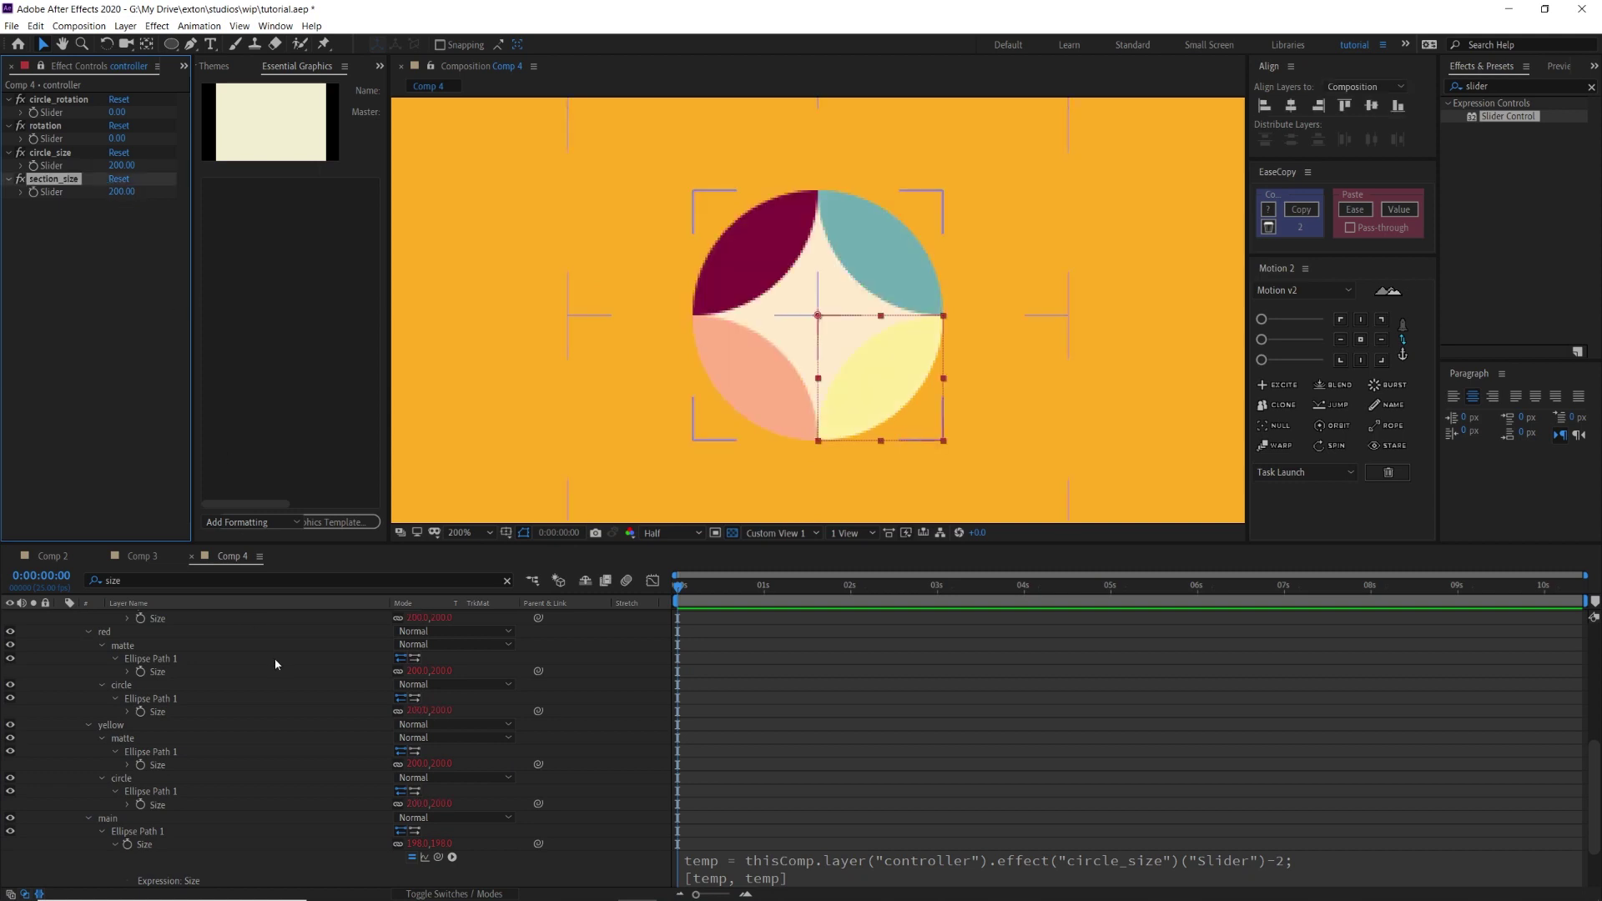
scroll(272, 656, up, 5)
click(219, 620)
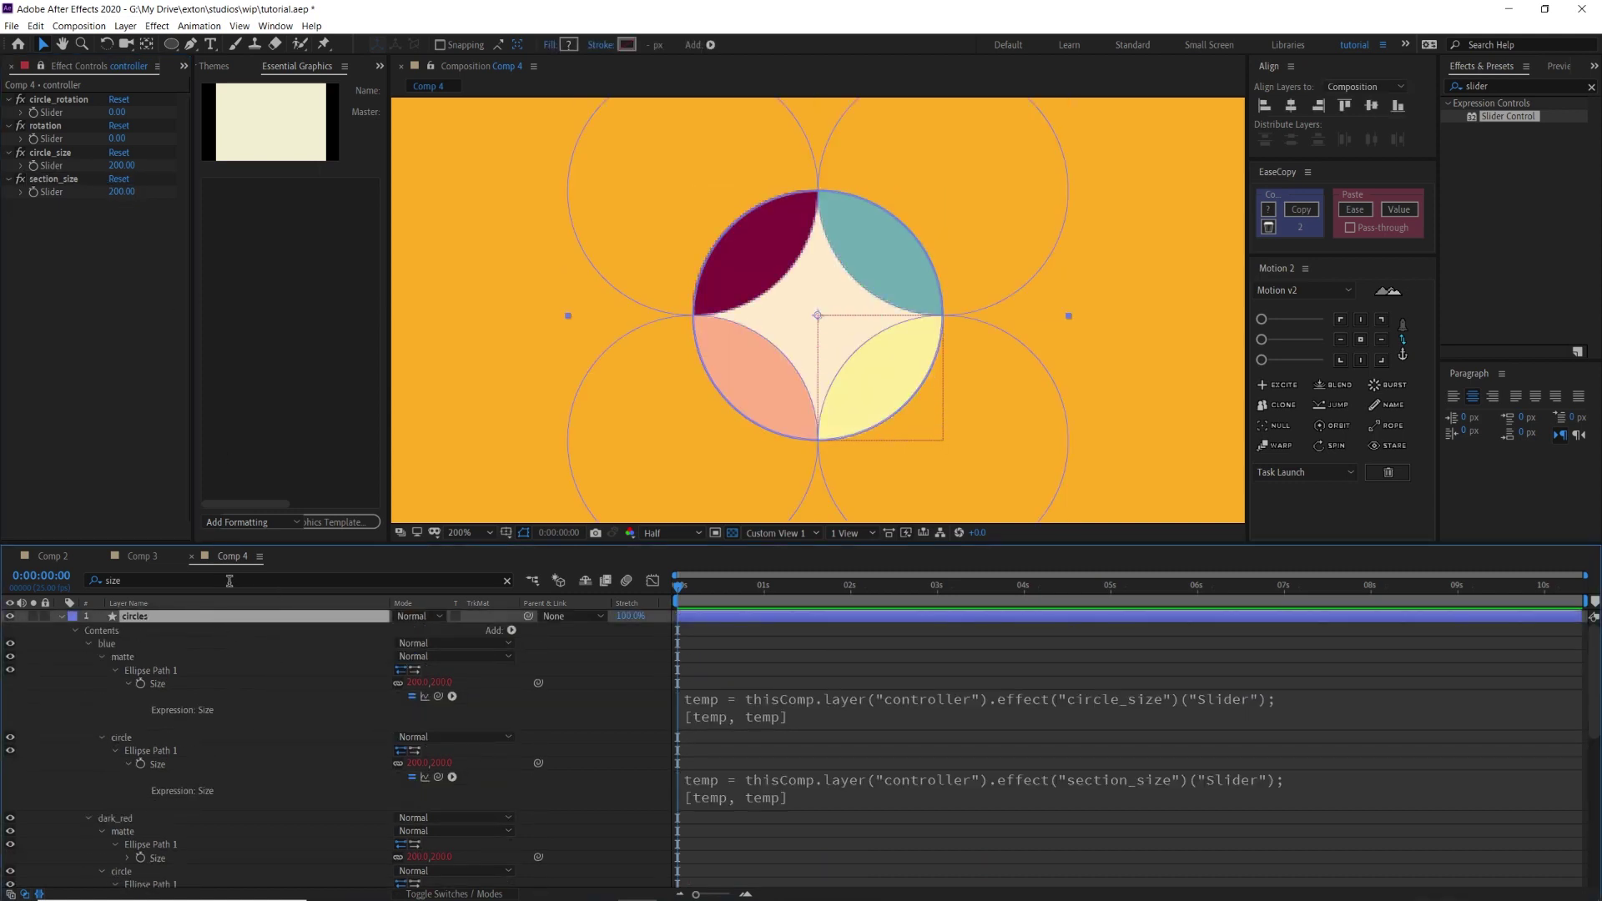
click(225, 580)
text(rotat)
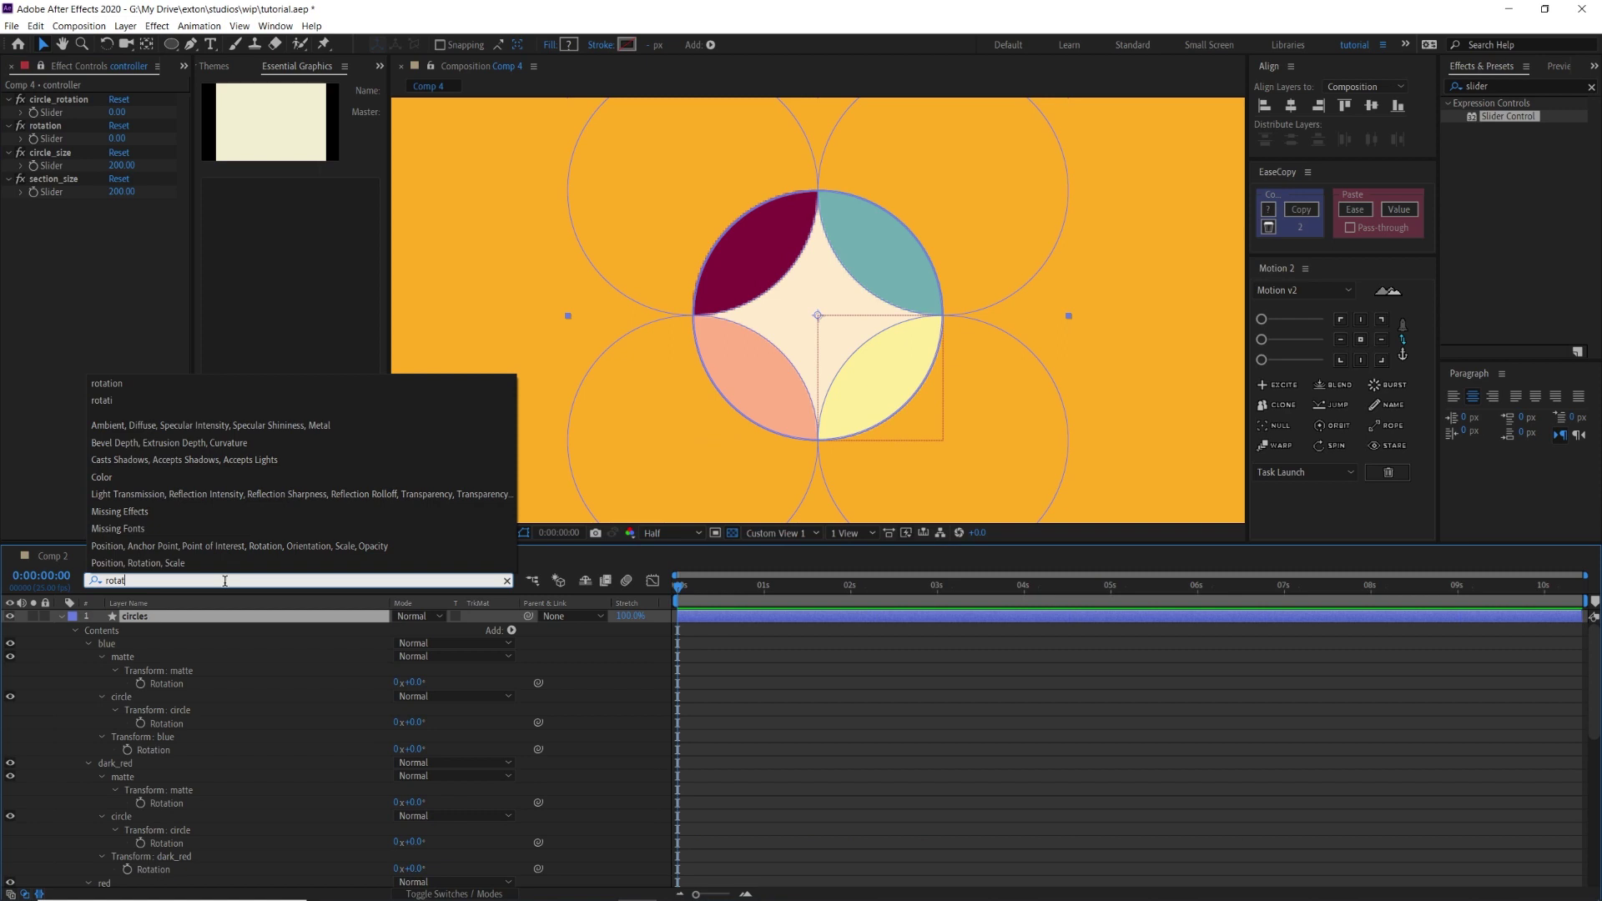
text(ion)
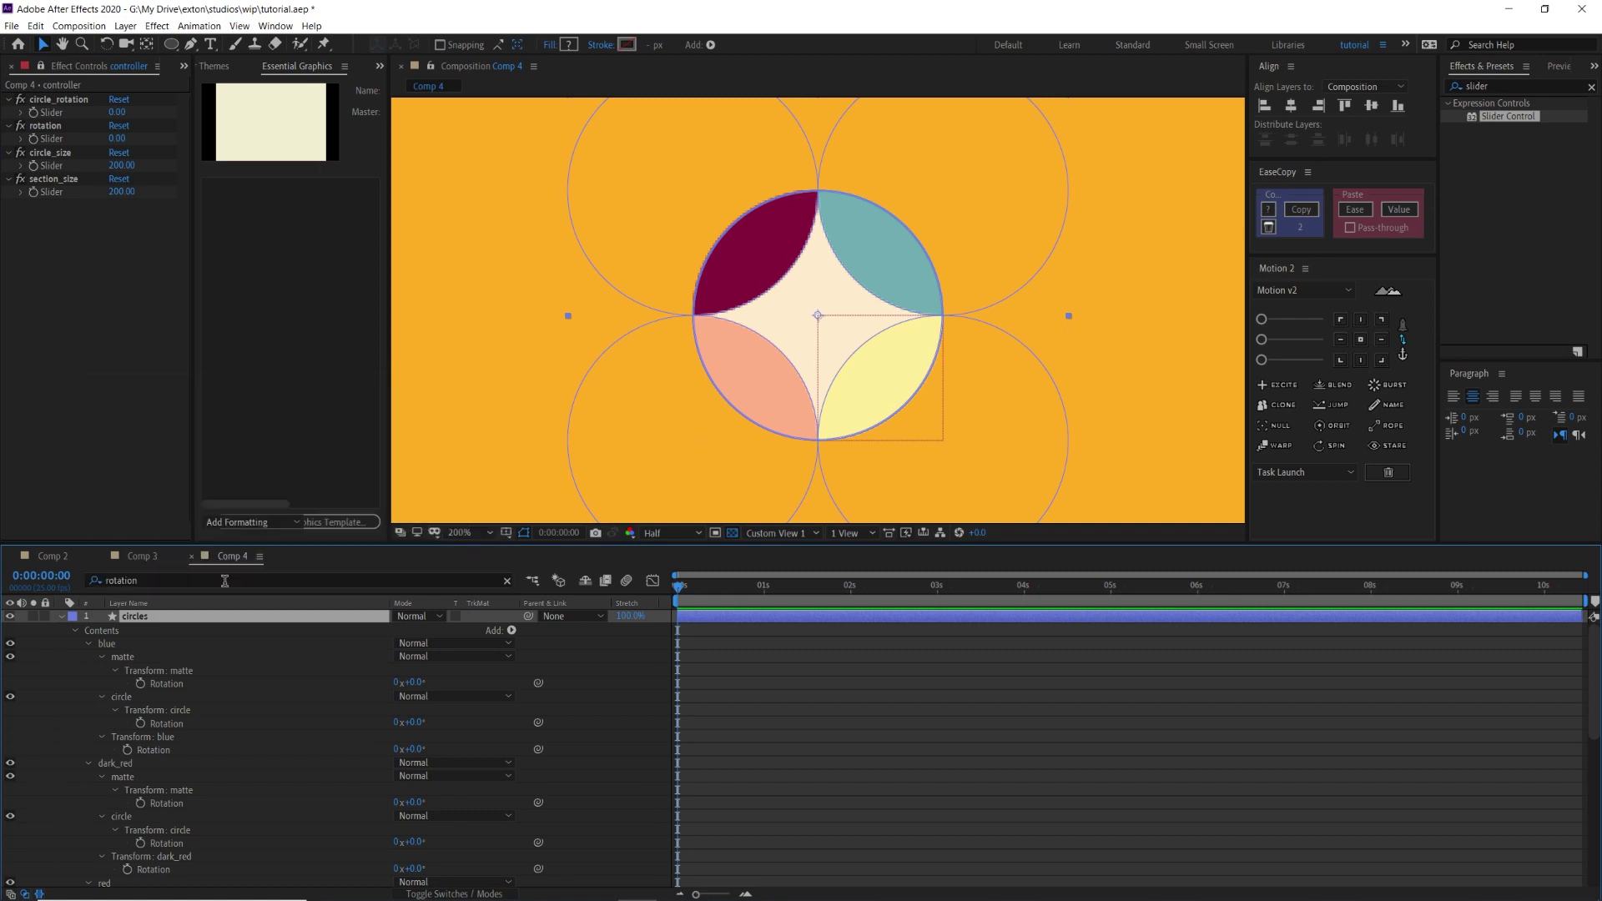
Try rotating the blue section's circle around the pattern's centre, and undo the rotation.
click(349, 672)
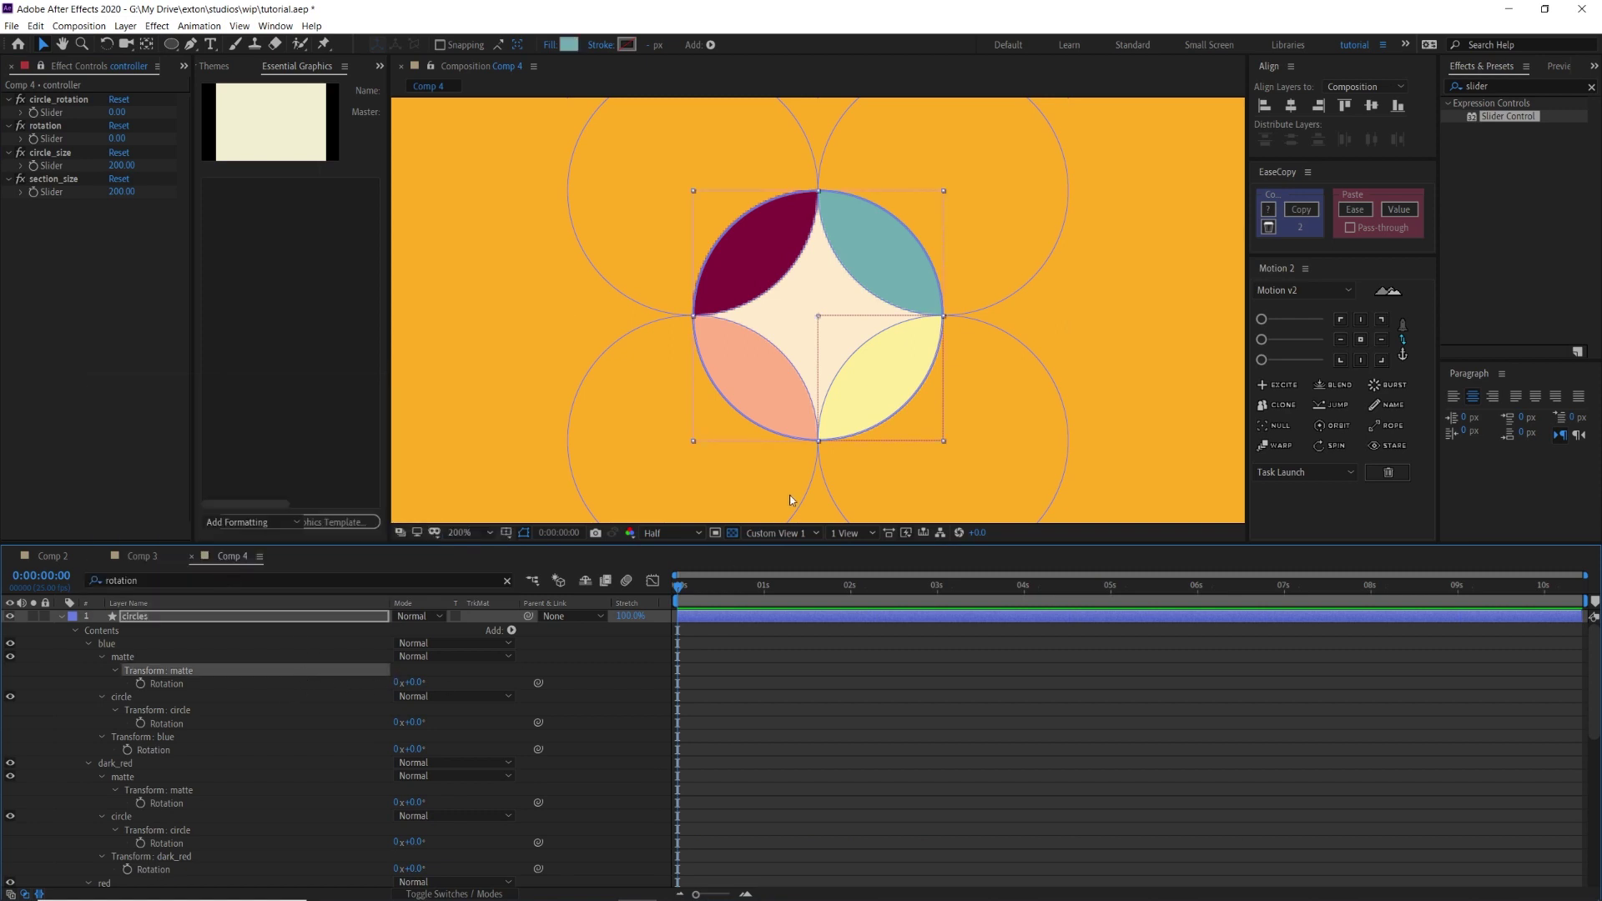
click(762, 763)
key(')
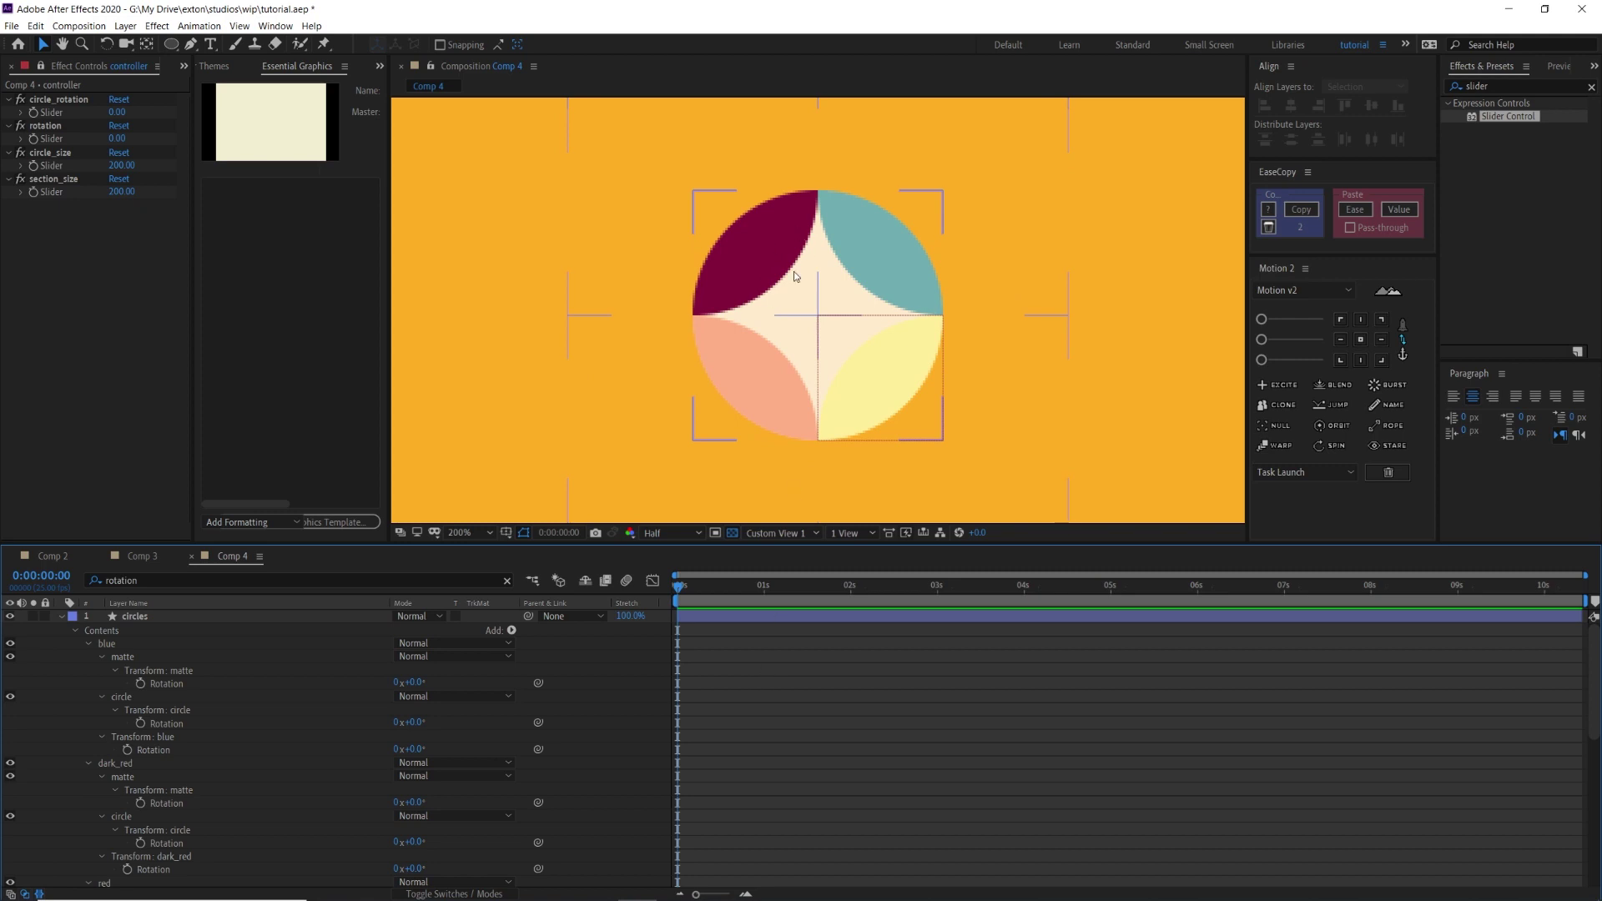
click(200, 682)
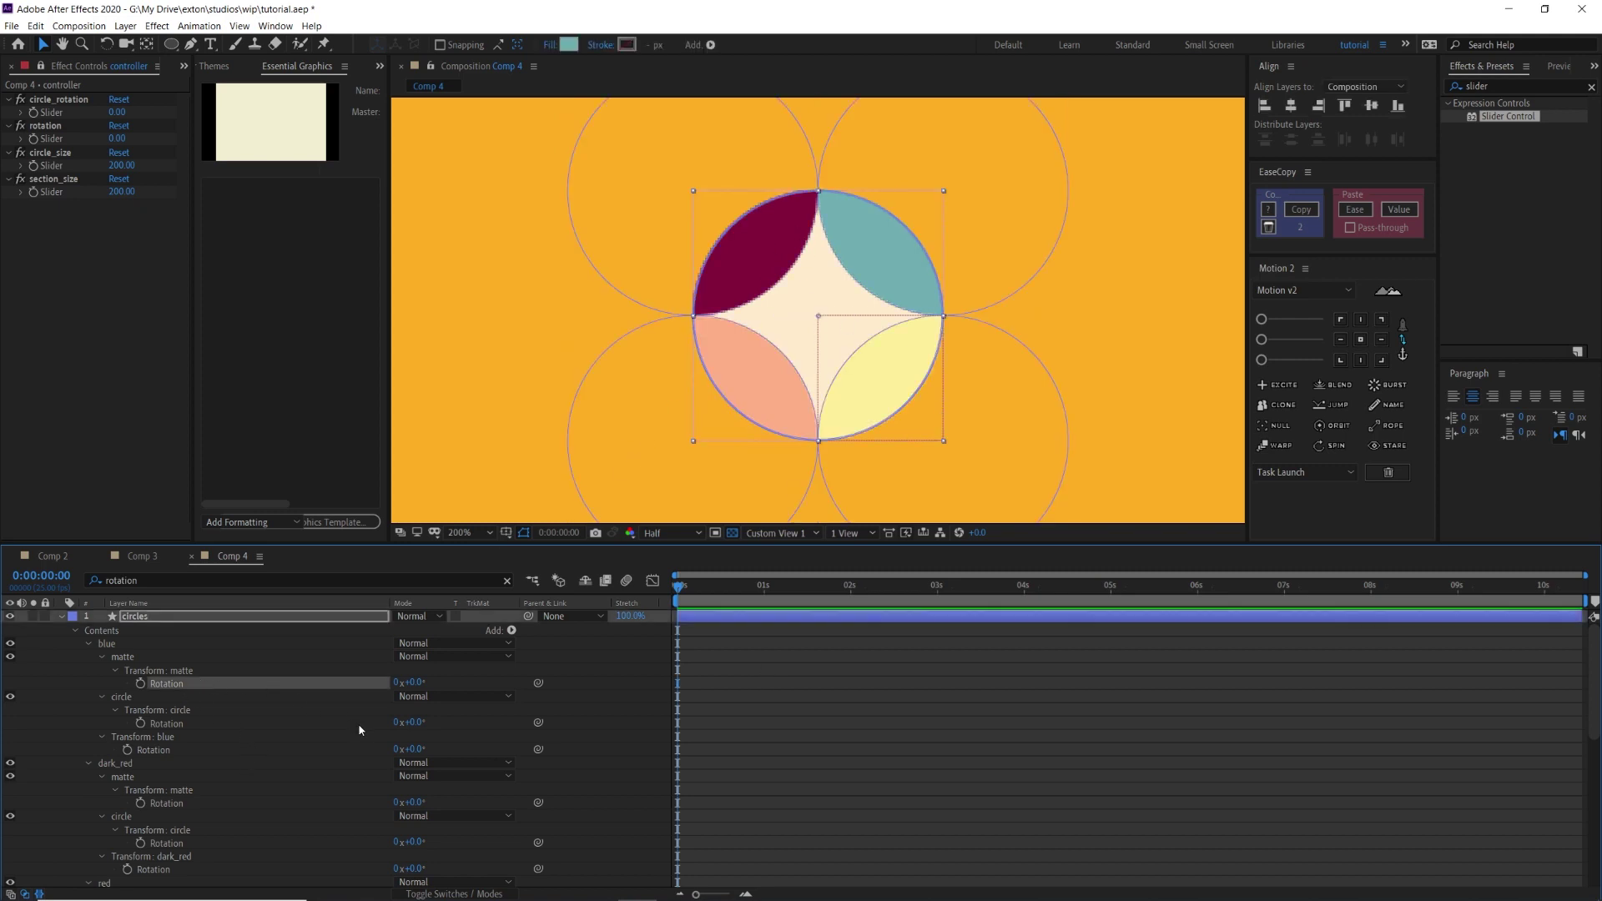
click(209, 724)
drag(411, 722, 764, 327)
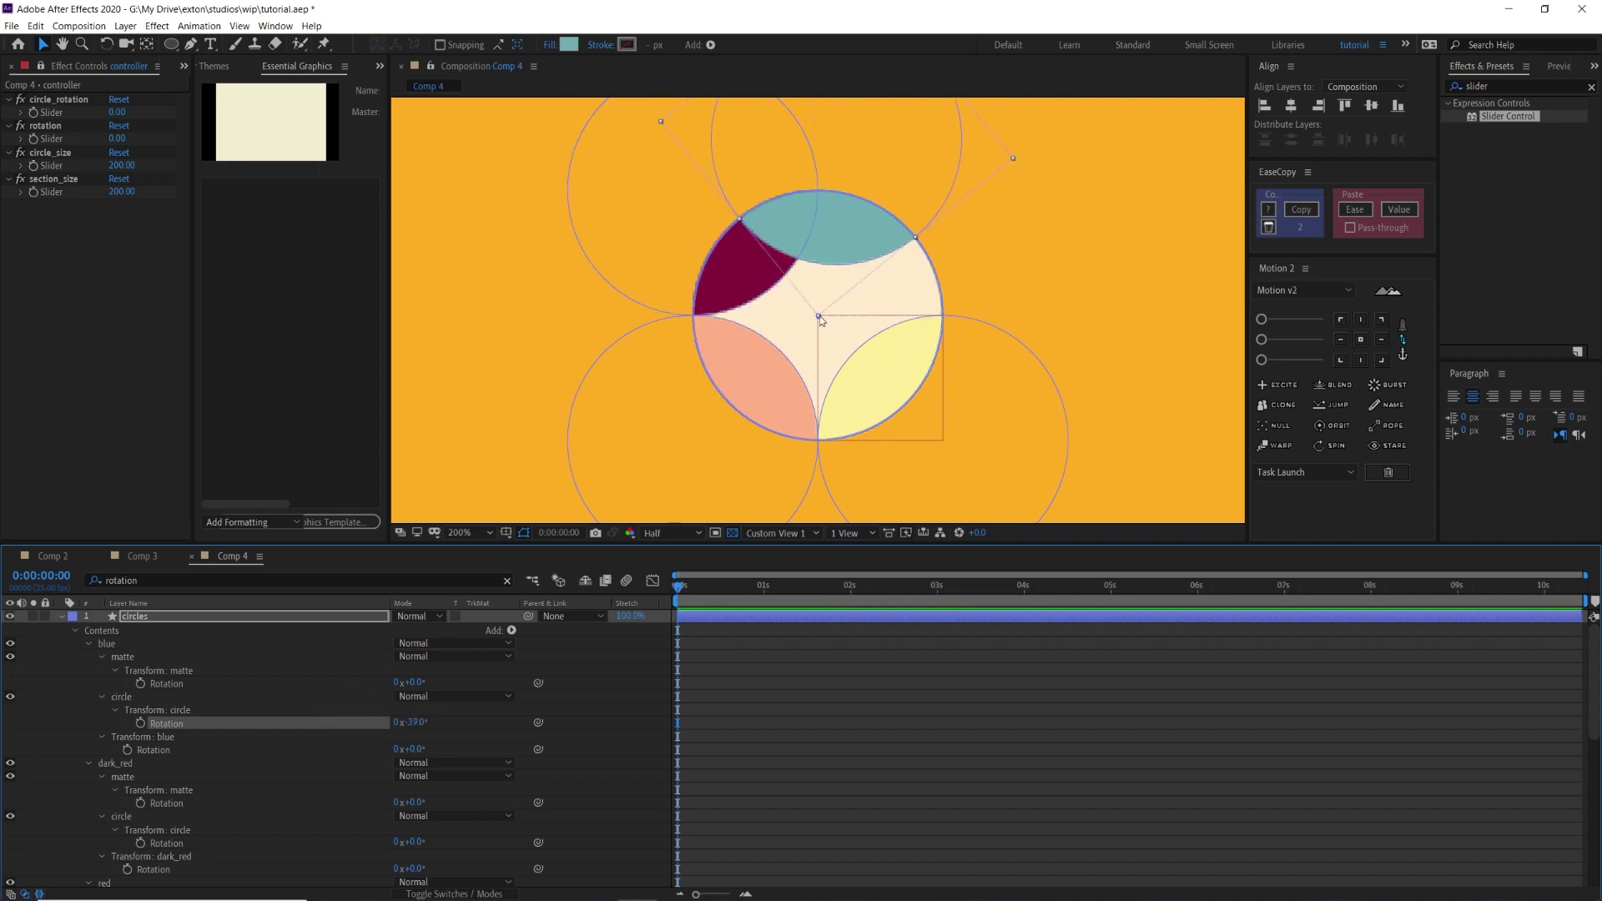
key(ctrl+z)
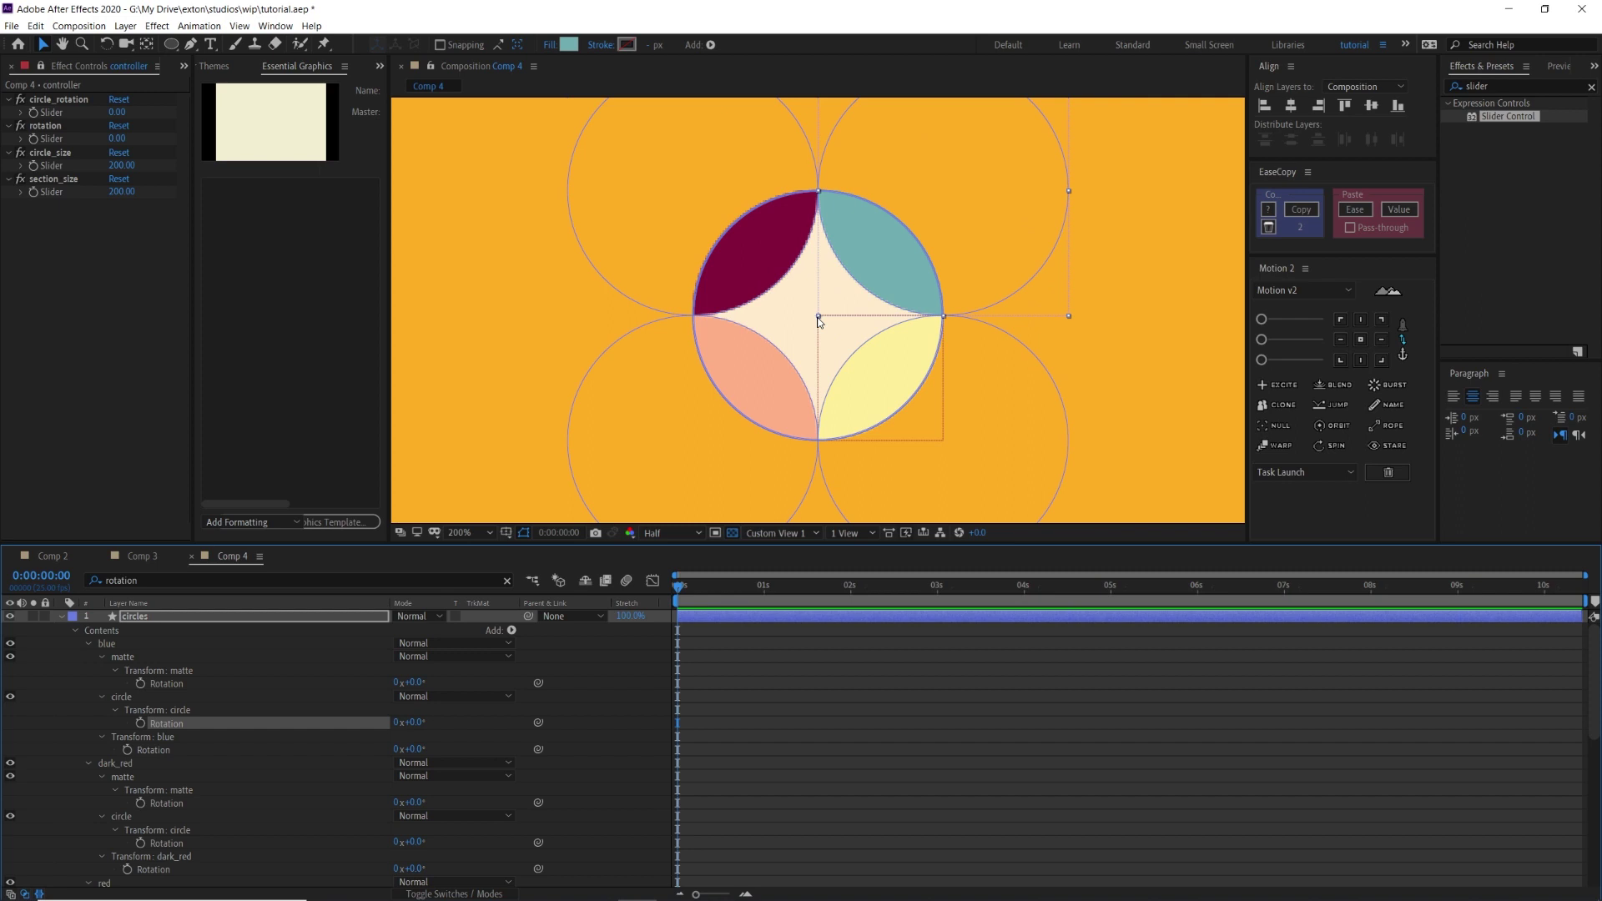
scroll(818, 322, down, 2)
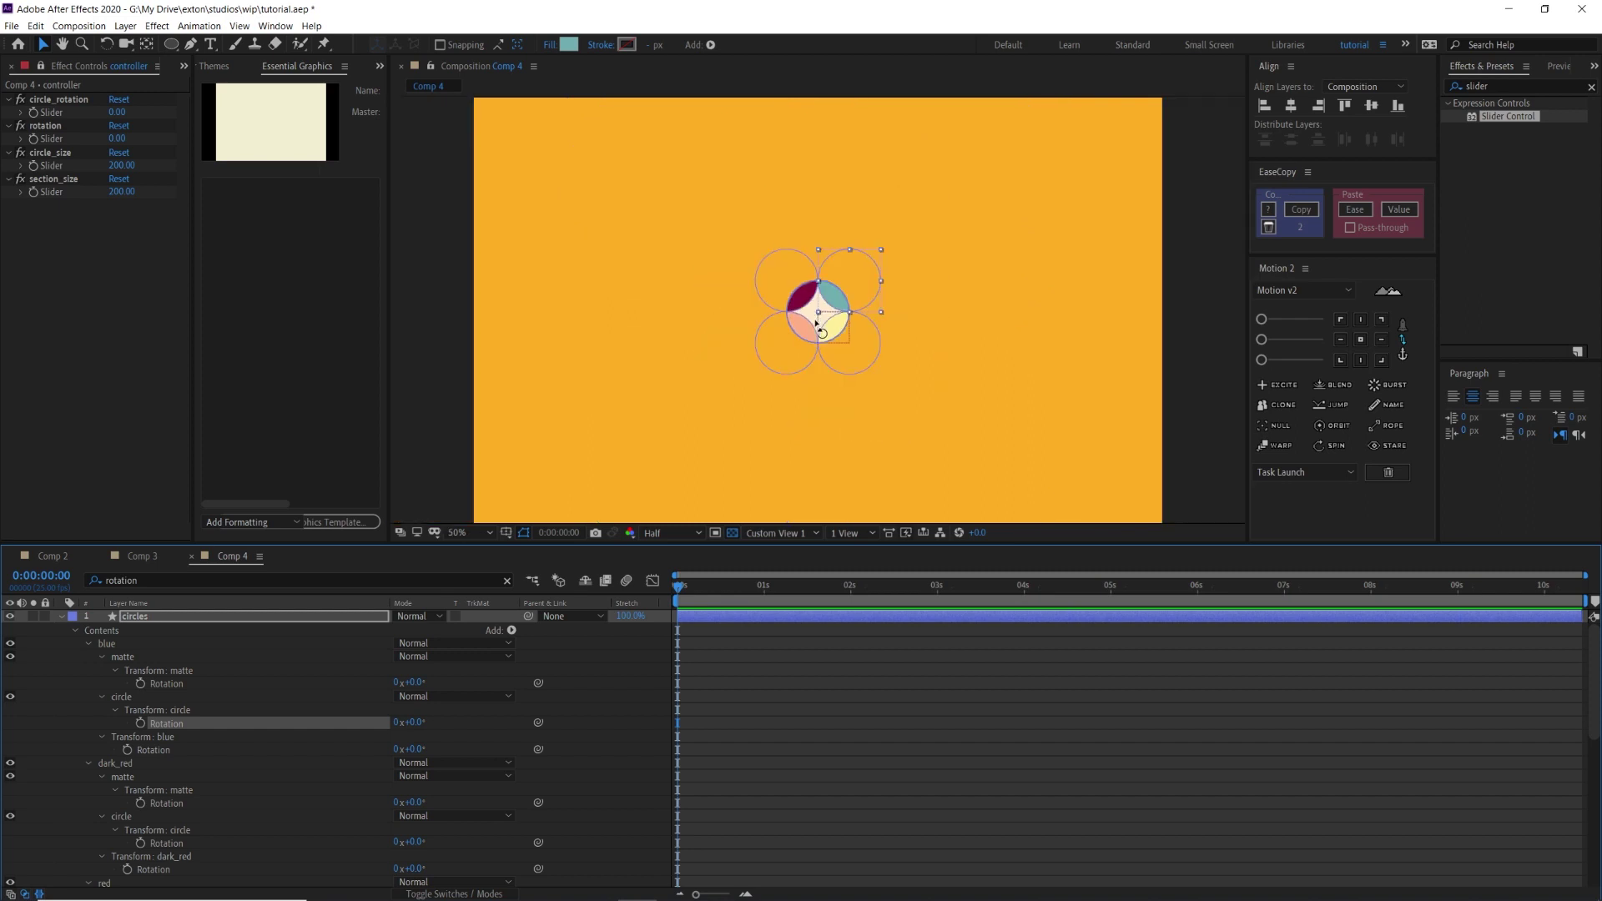
scroll(818, 324, up, 3)
scroll(818, 325, down, 2)
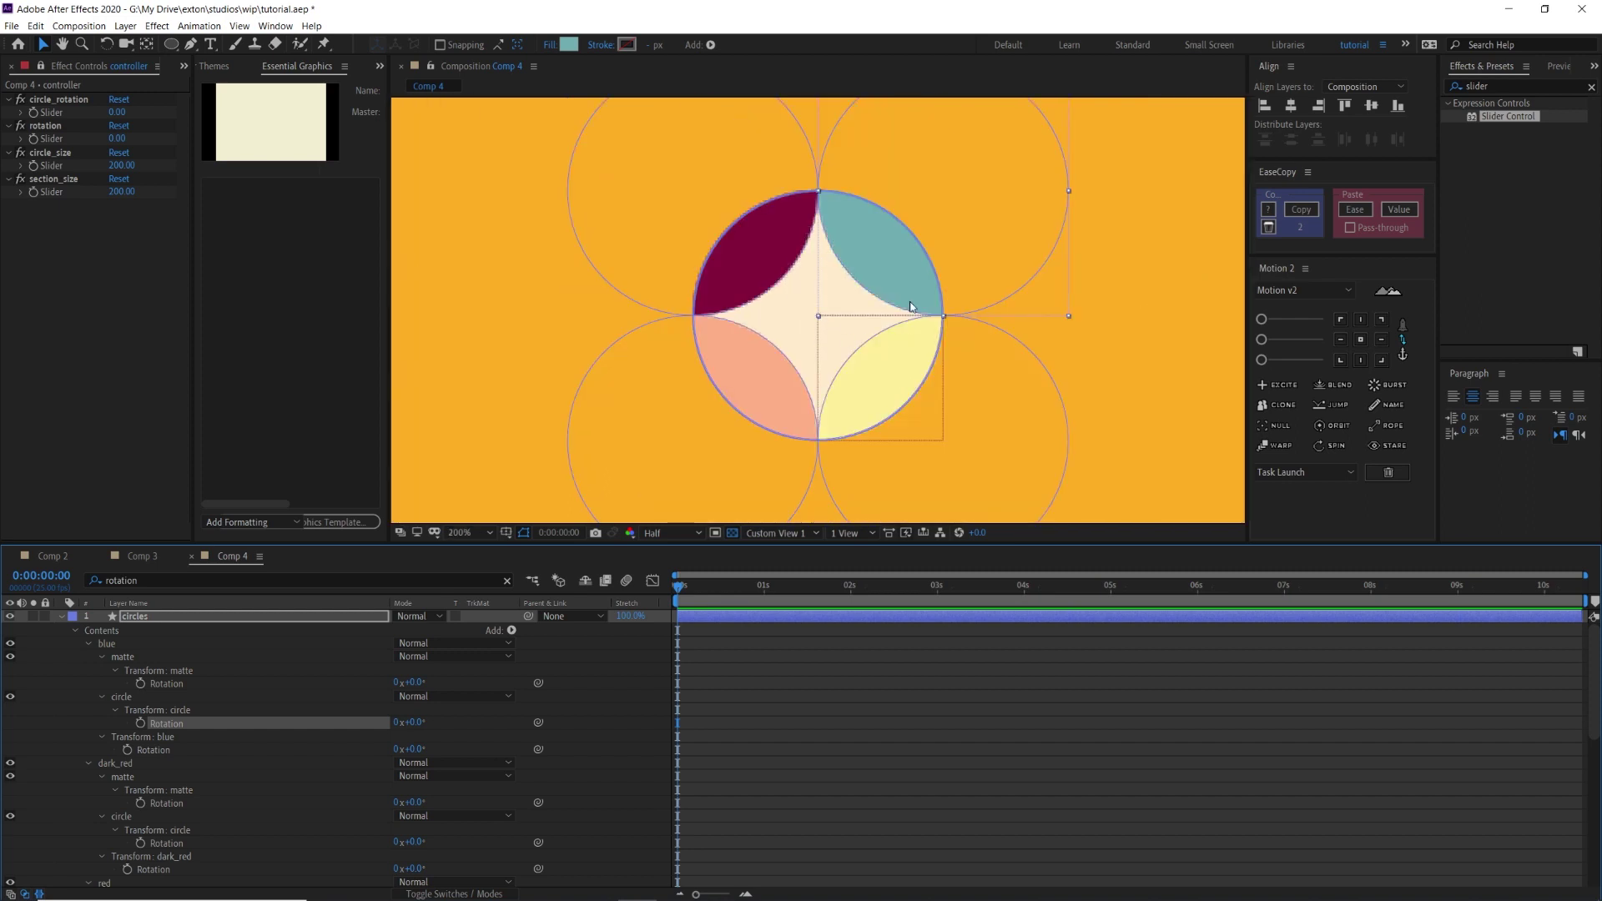
Add an expression to the blue circle's rotation that links it to the controller's circle_rotation slider.
alt+click(141, 723)
drag(438, 739, 45, 100)
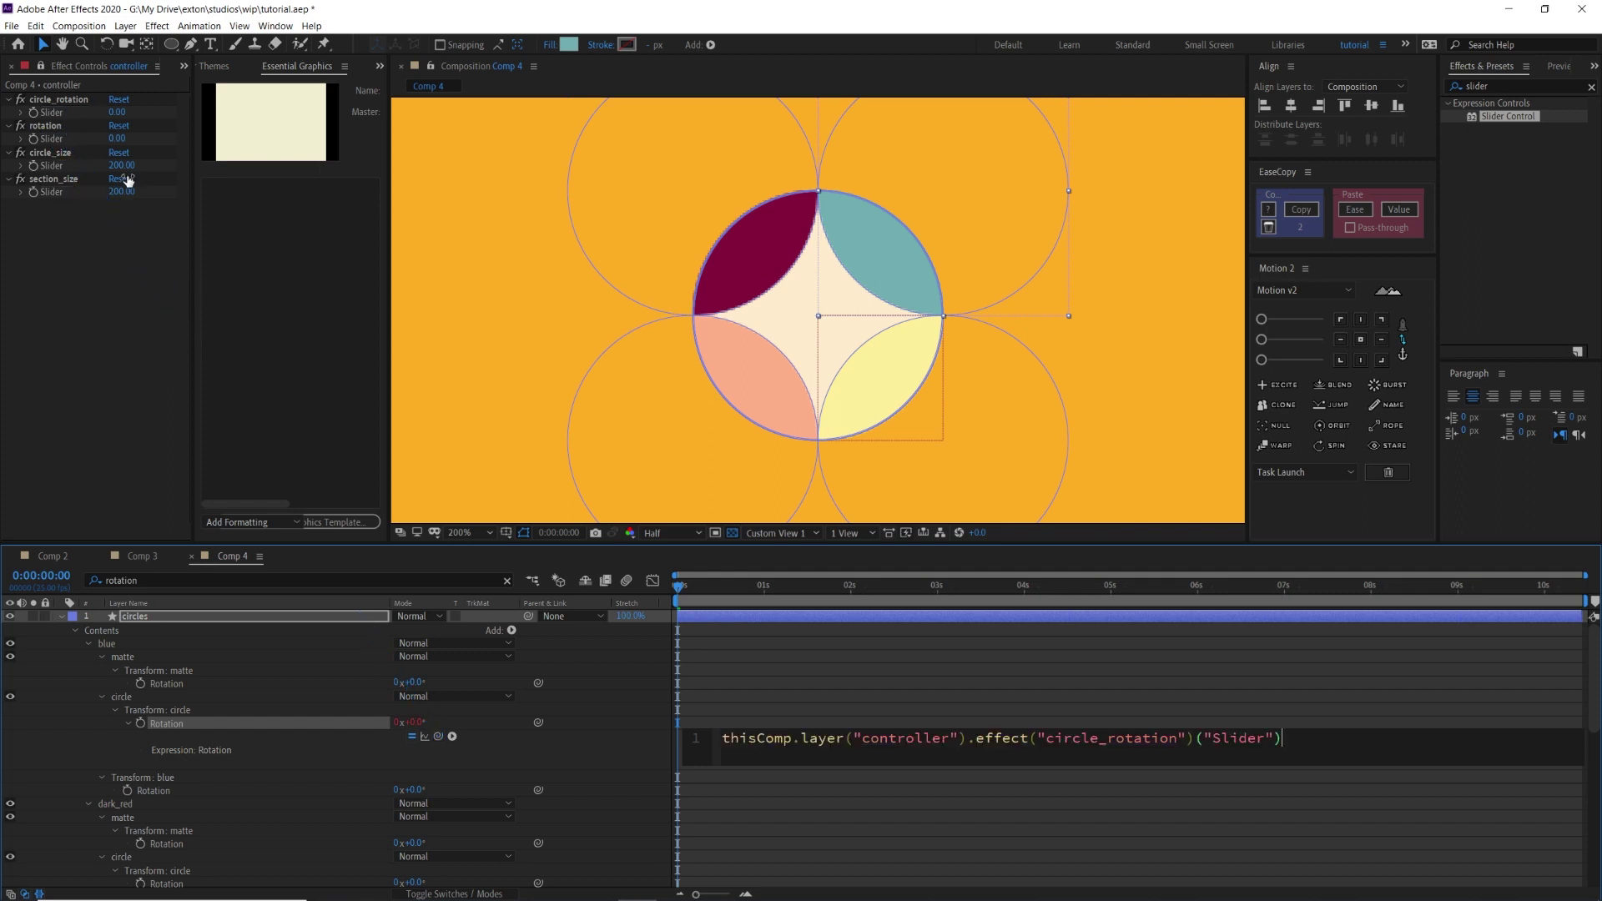
click(710, 689)
Copy the circle_rotation expression only and paste it onto the circle rotations of the dark_red, red and yellow sections.
right_click(172, 723)
click(248, 847)
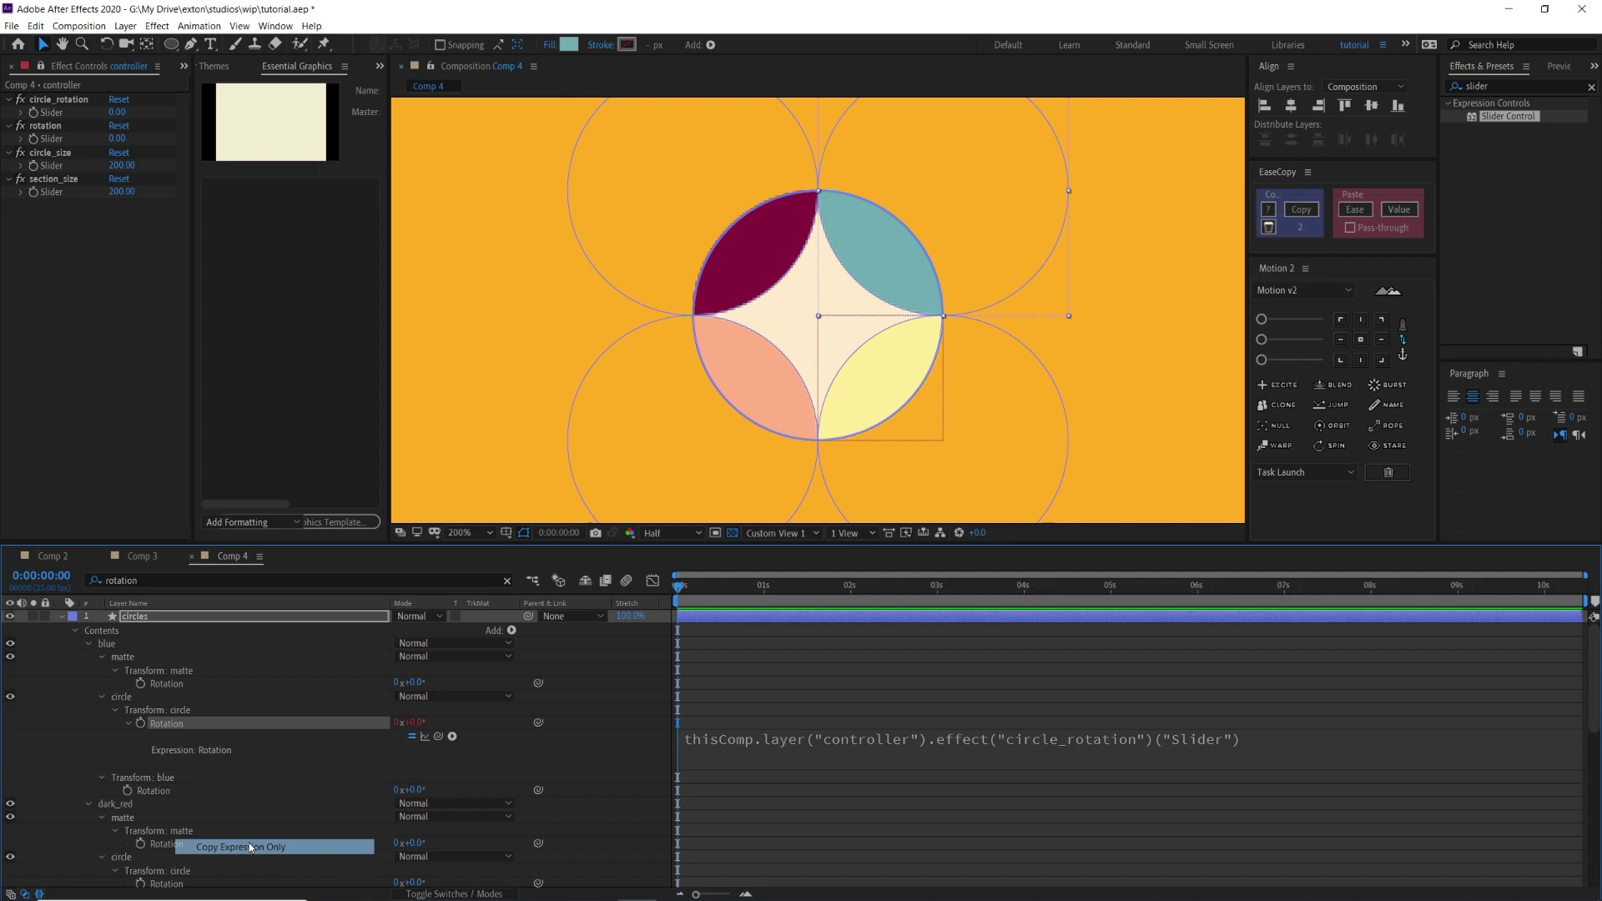
scroll(251, 839, down, 1)
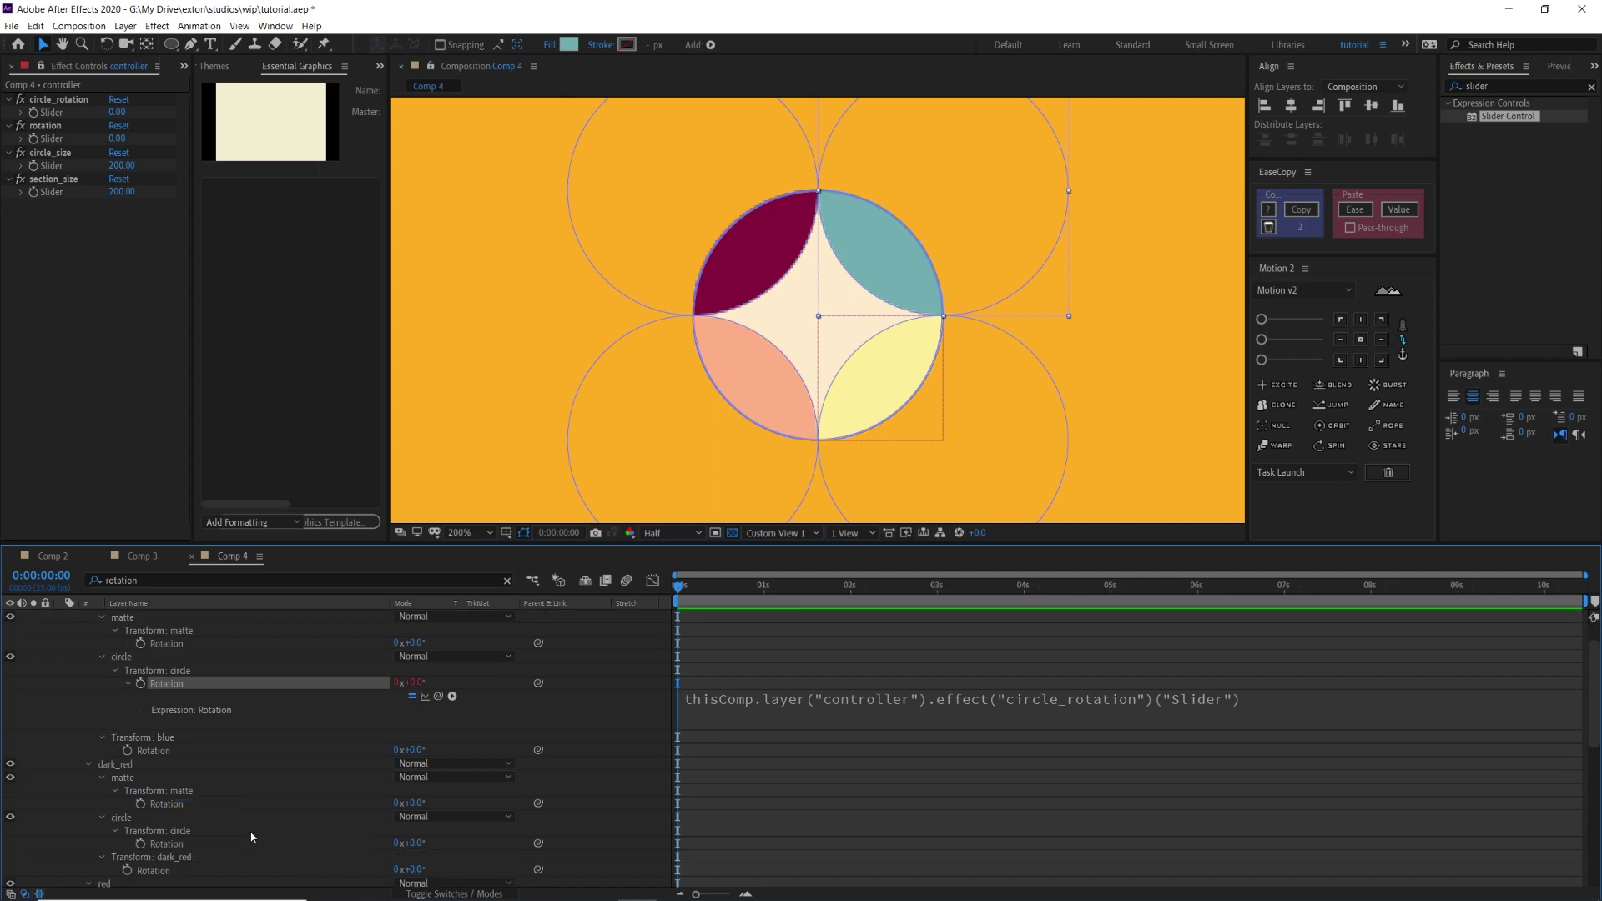
click(176, 844)
scroll(181, 838, down, 4)
click(174, 806)
scroll(179, 810, down, 4)
shift+click(167, 764)
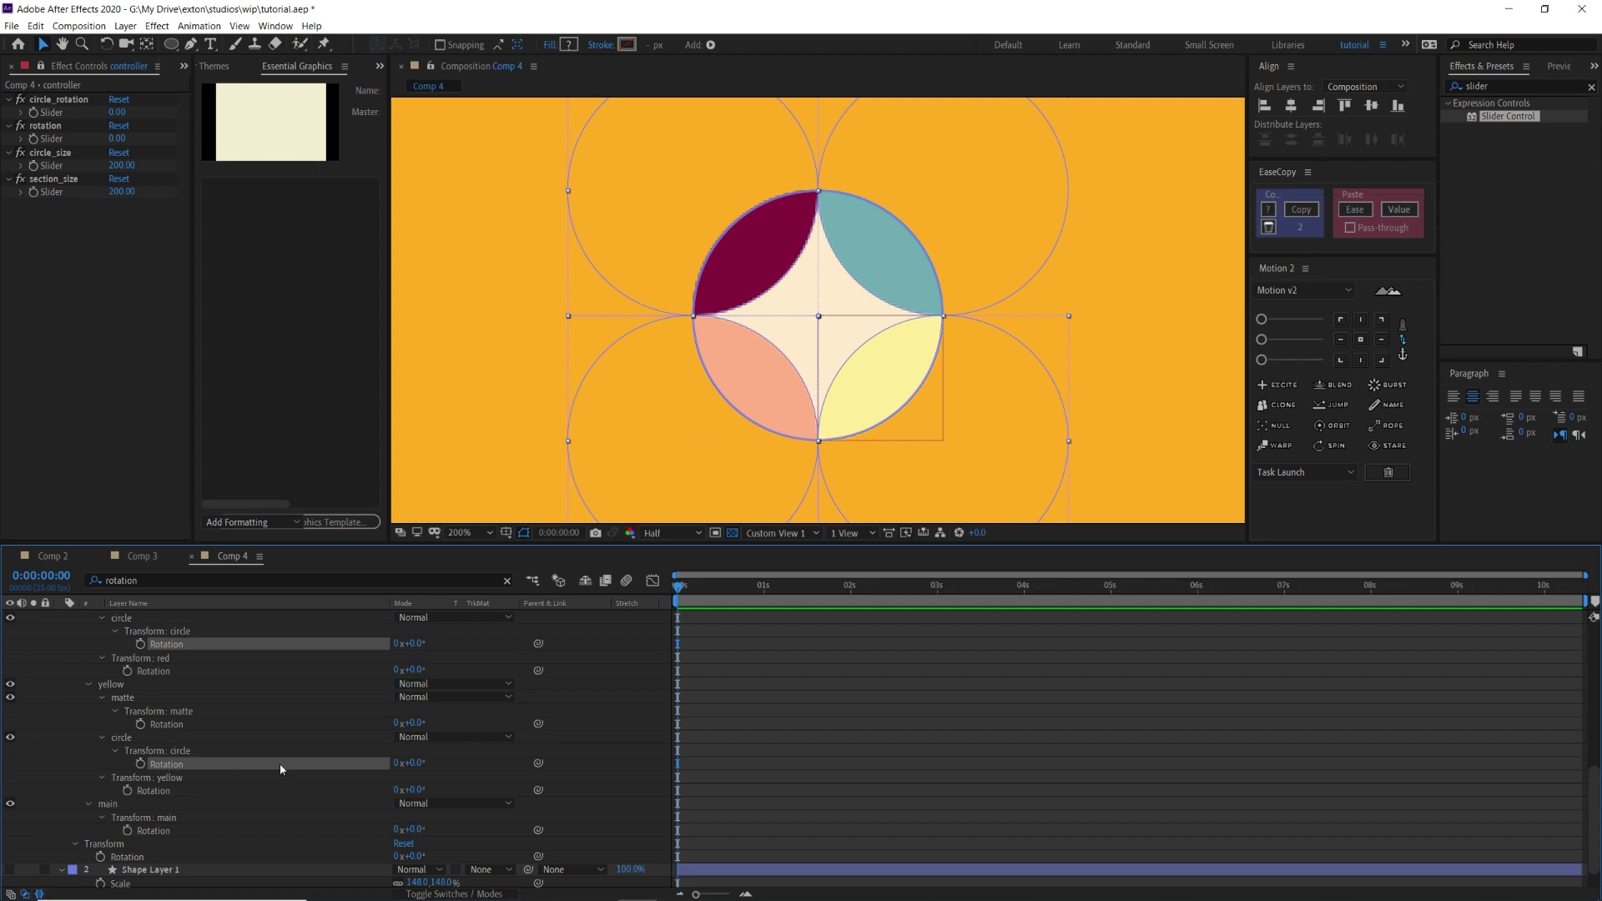
key(alt+shift+equal)
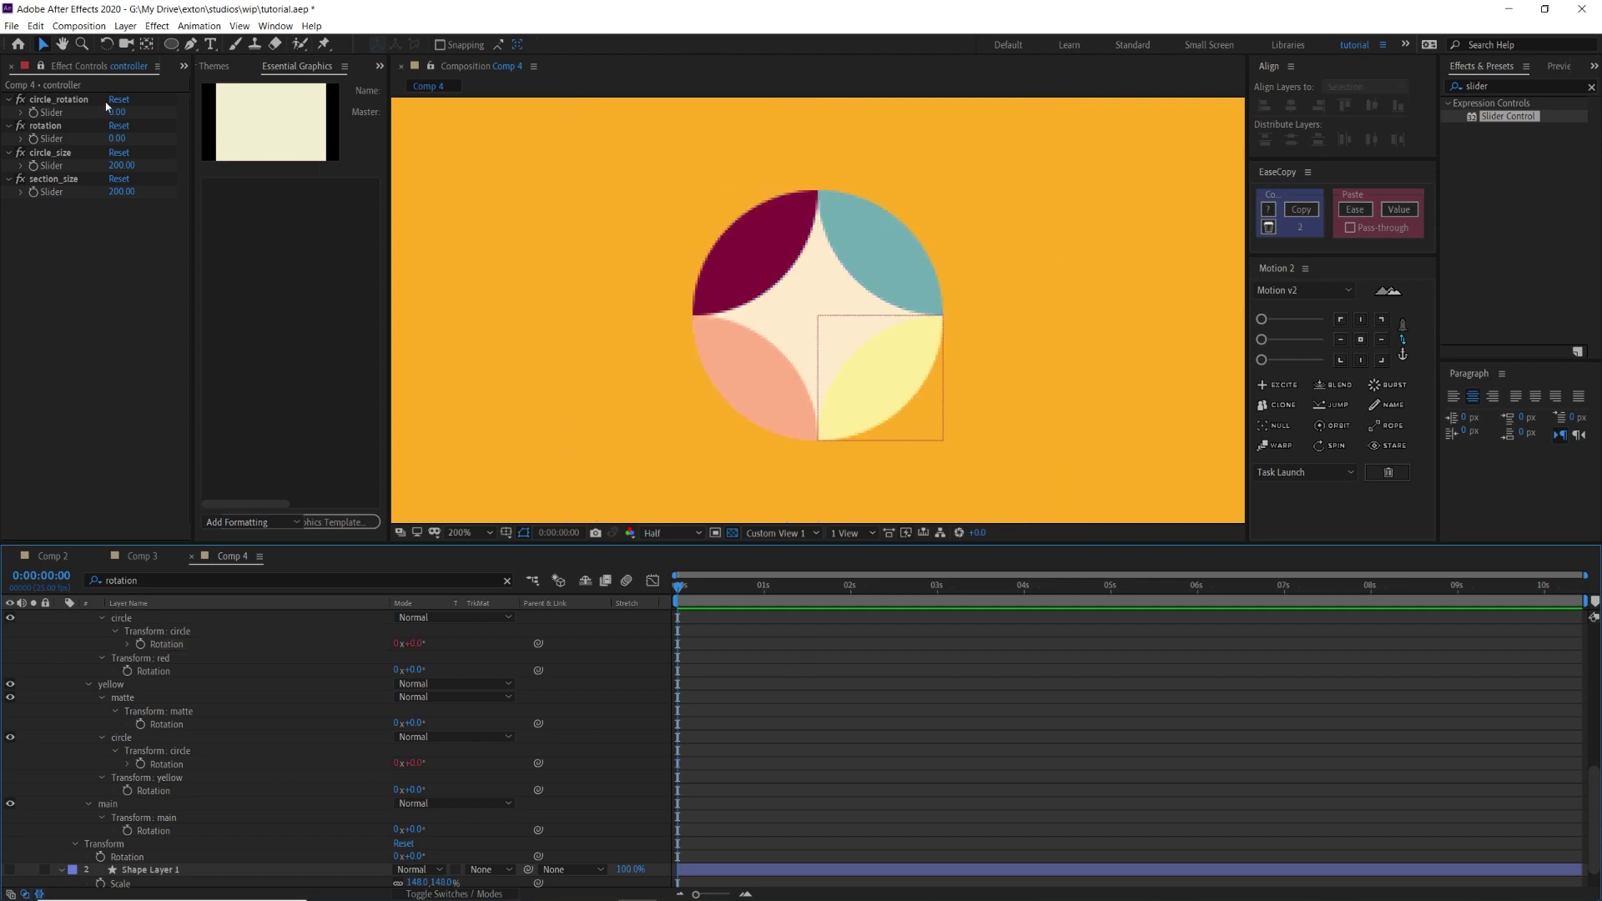
Test the linked section rotations by varying the controller's circle_rotation slider, and undo the change.
drag(117, 112, 197, 123)
key(ctrl+z)
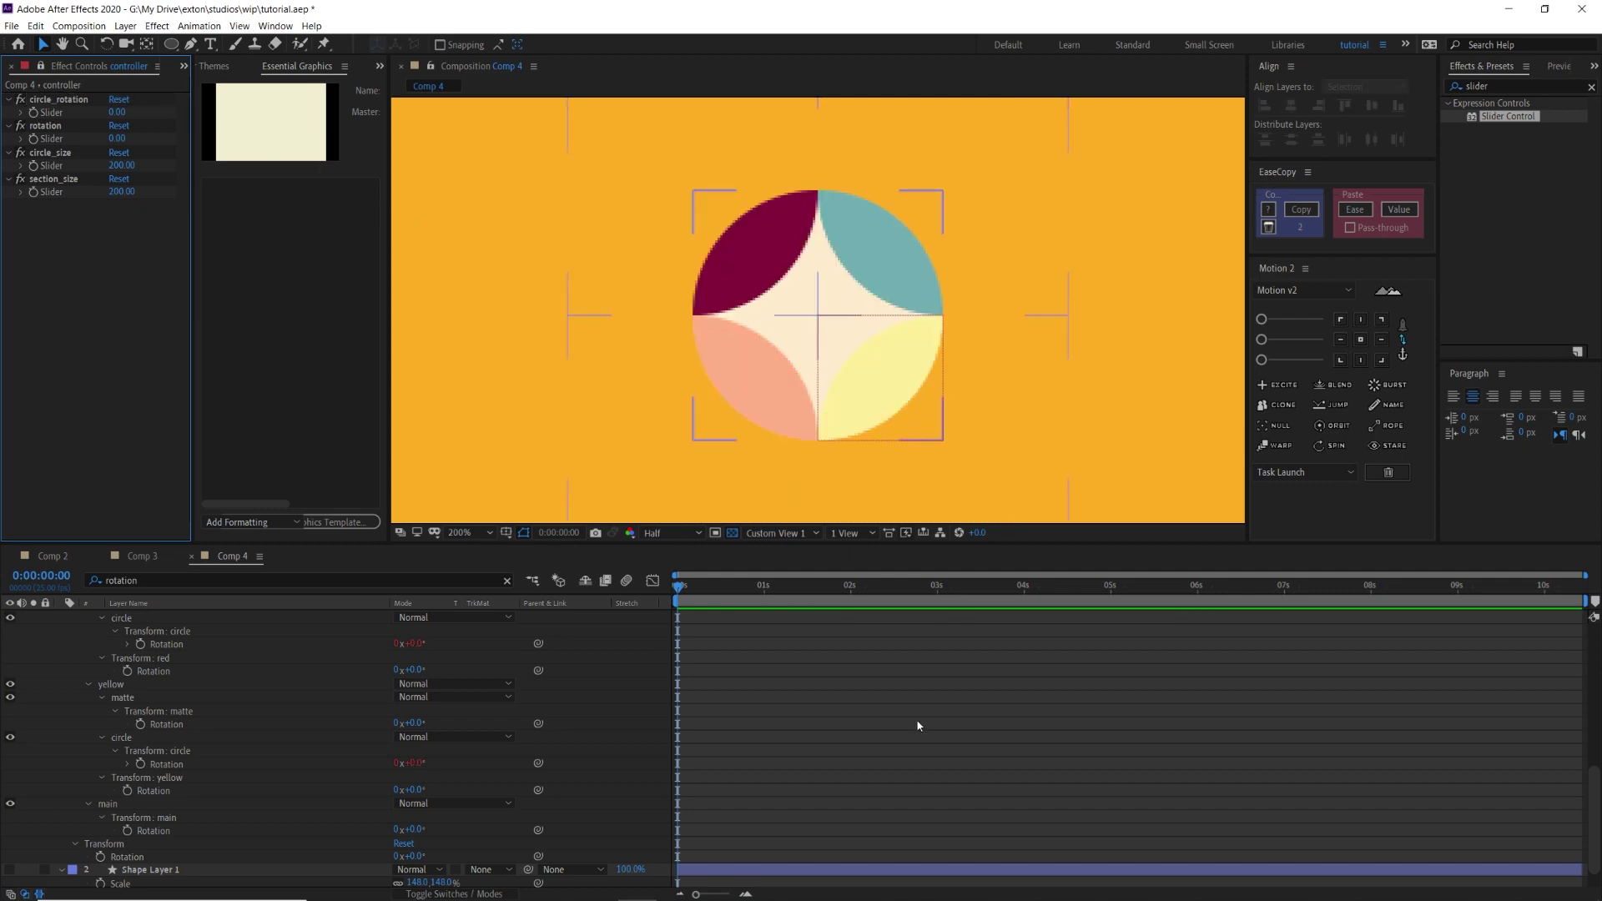
scroll(863, 697, up, 3)
scroll(790, 670, up, 1)
Clear the rotation filter from the timeline and collapse the layers.
key(Escape)
click(787, 664)
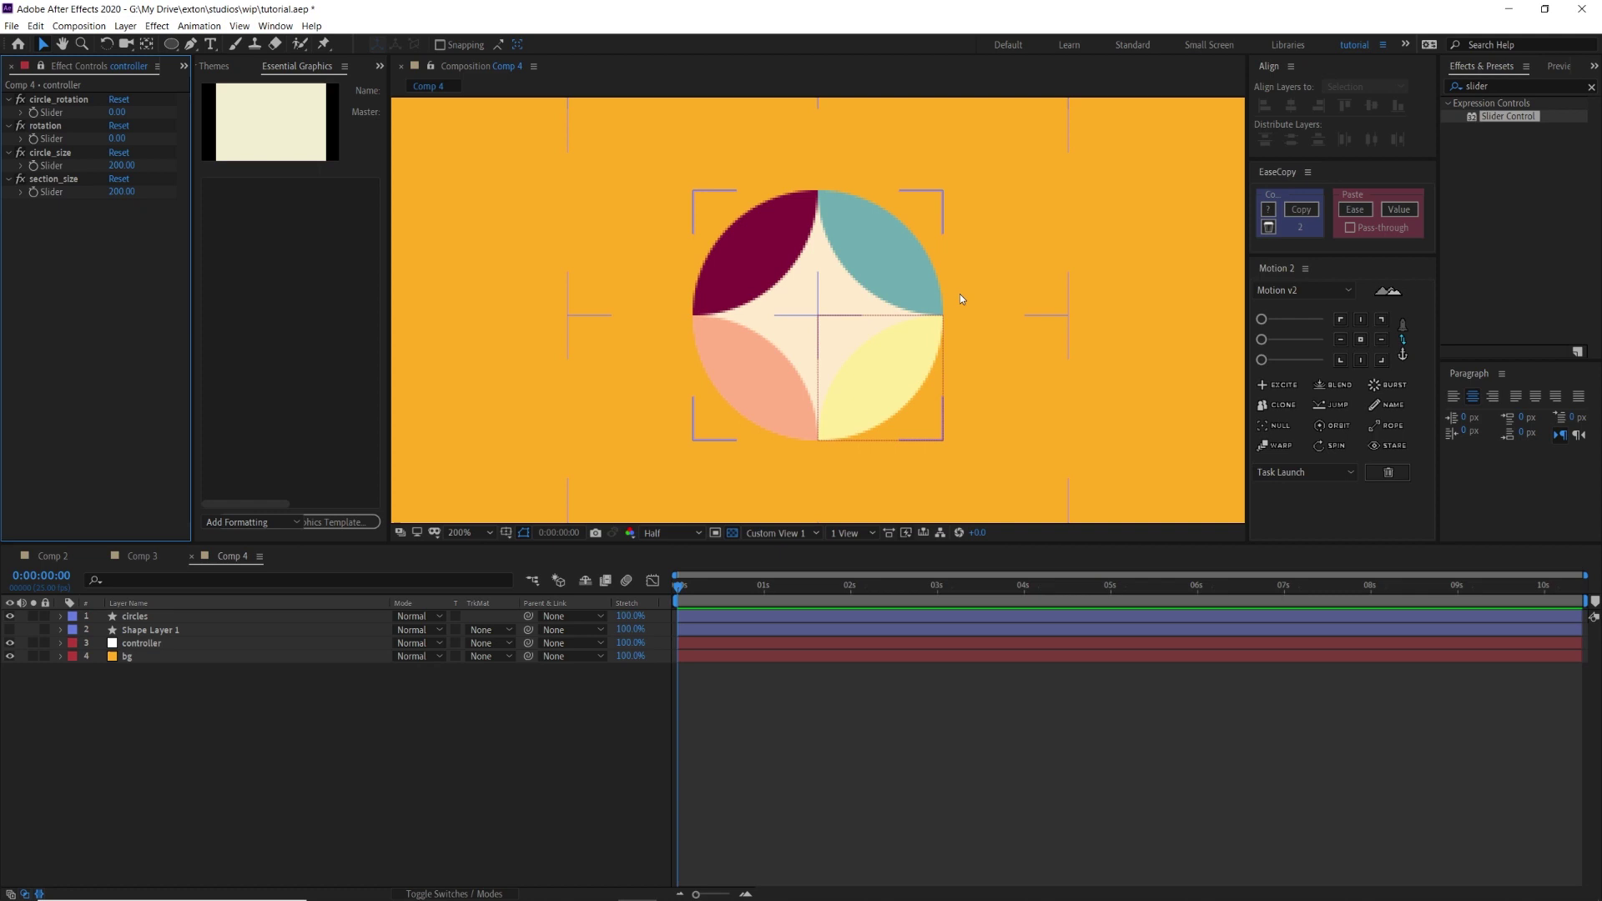
scroll(965, 292, down, 6)
scroll(868, 330, up, 2)
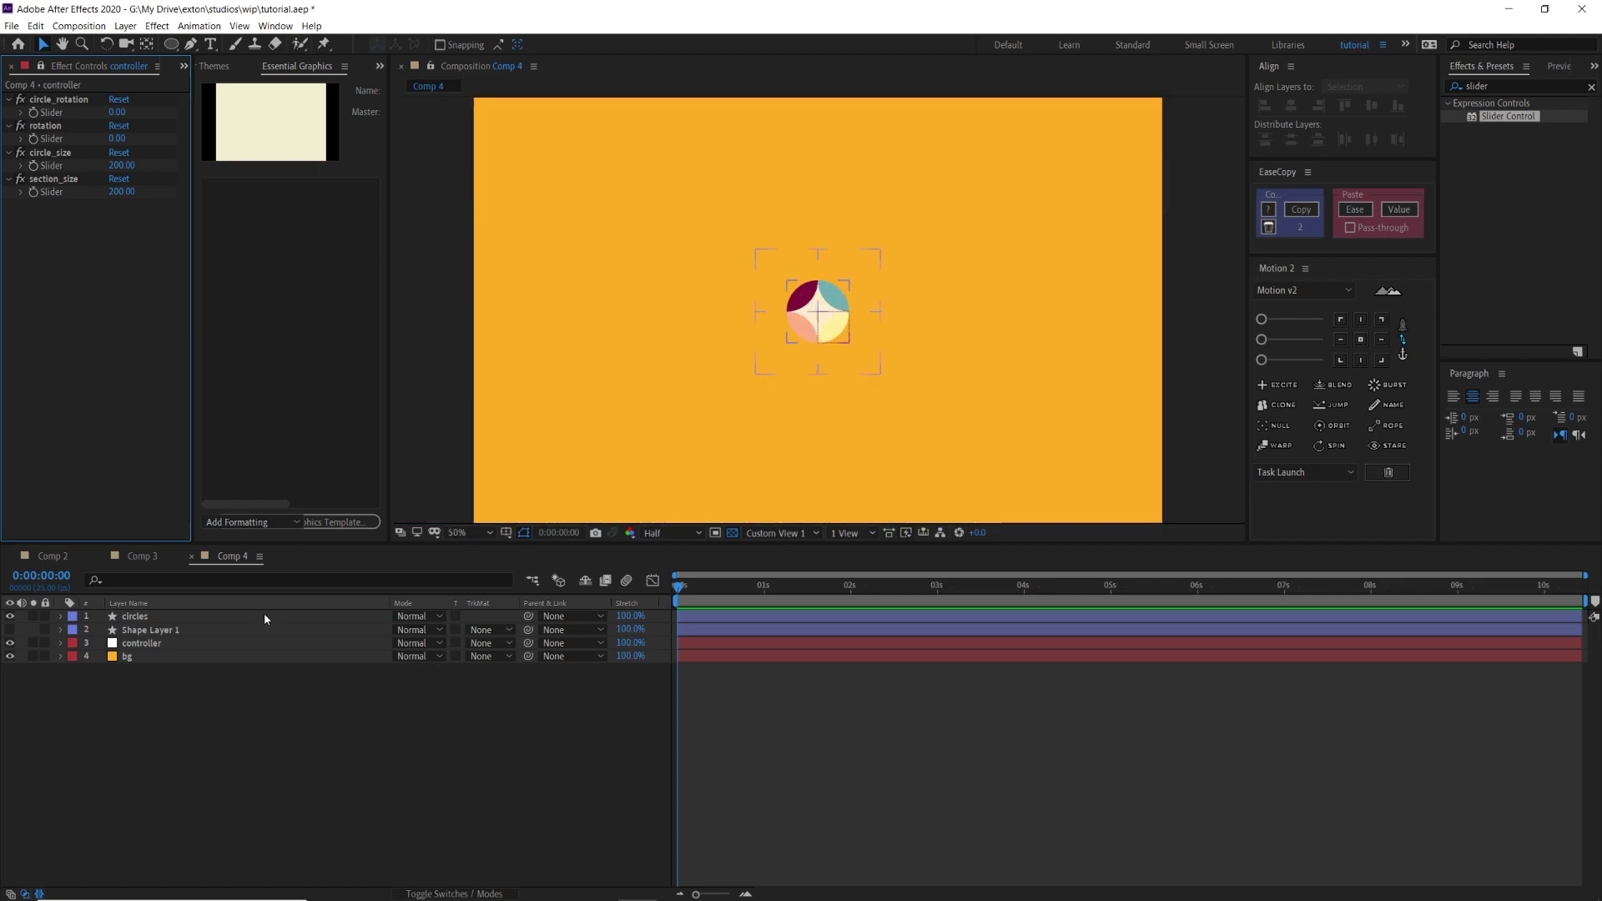
Try the circle_rotation slider and the circles layer's own rotation for comparison, returning both to 0.
drag(117, 112, 127, 104)
click(125, 101)
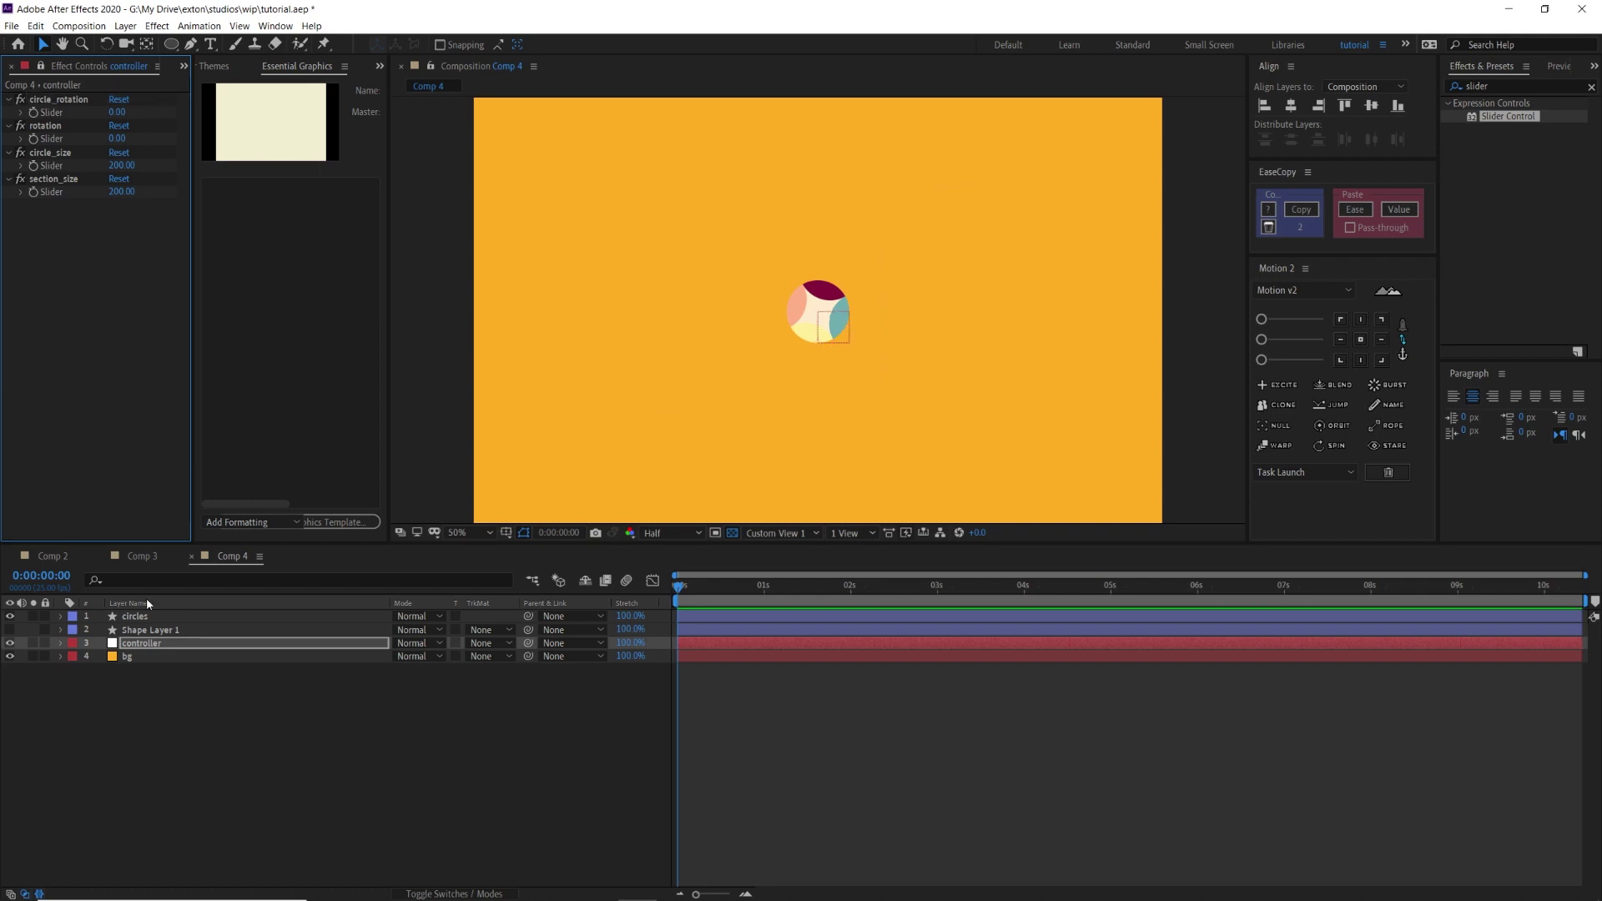
click(158, 616)
key(r)
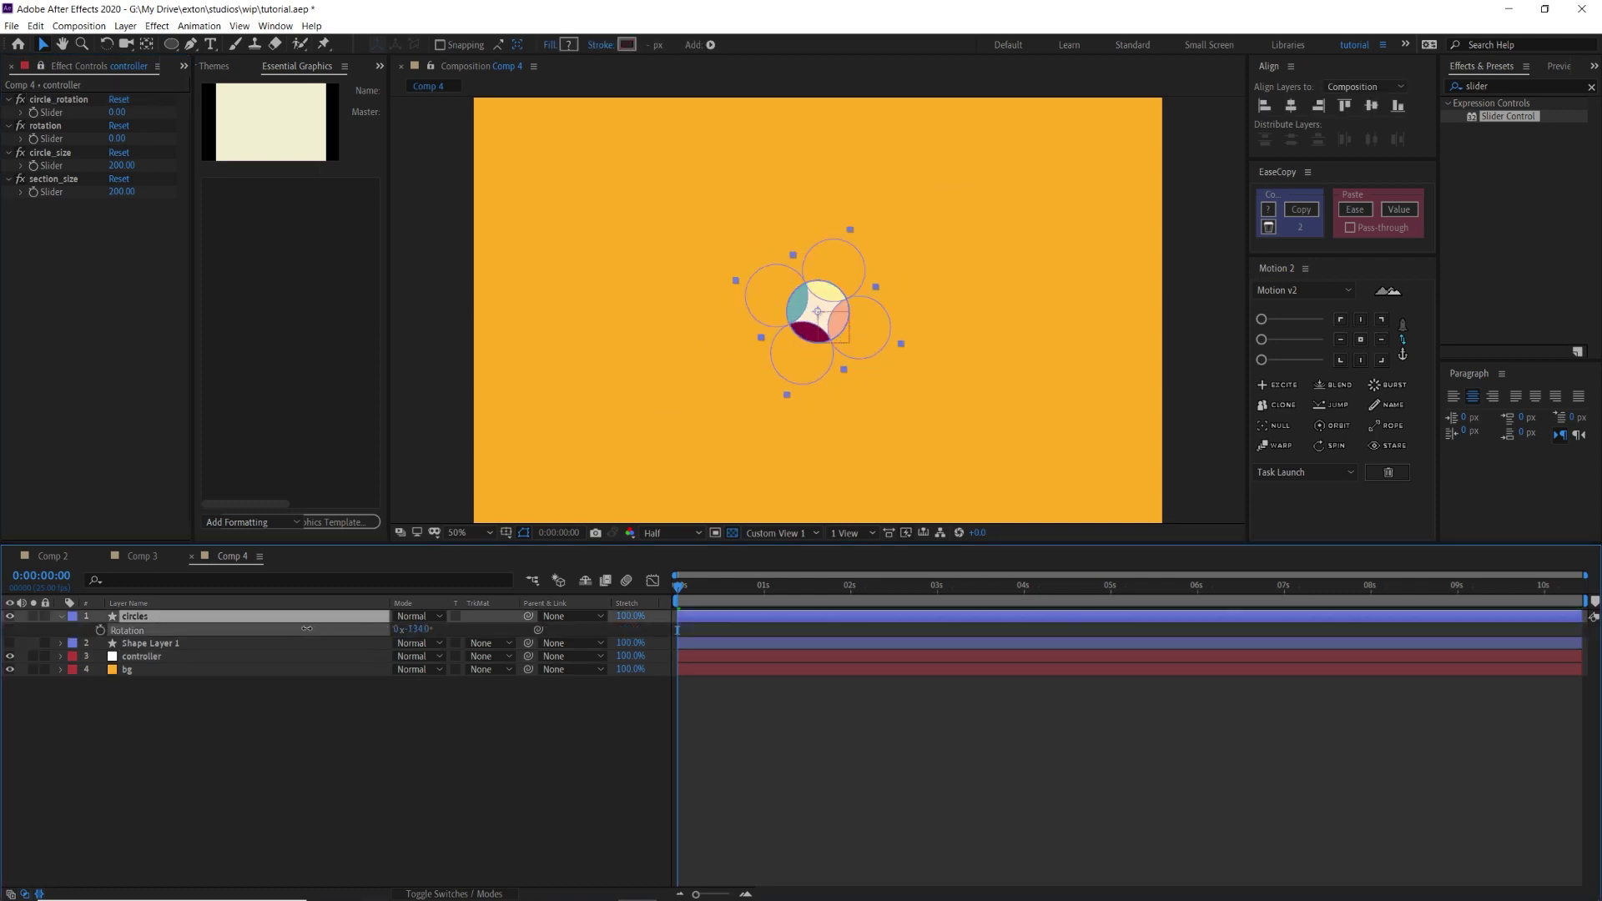
click(504, 751)
key(period)
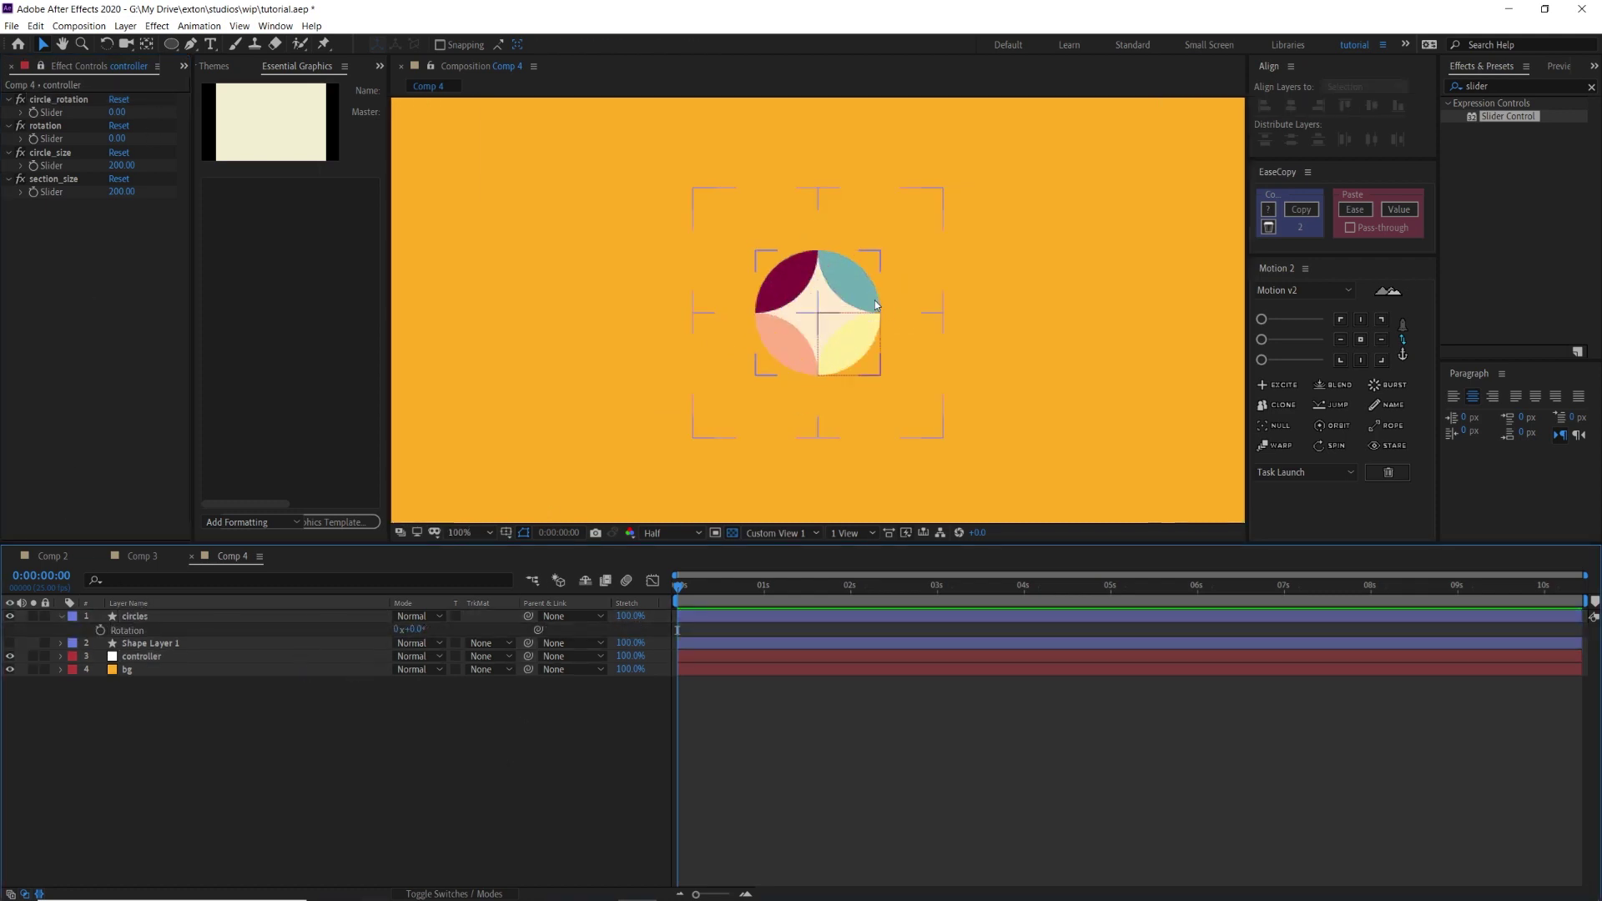
Test turning the circles layer with its own rotation at about 40° and undo the change.
key(comma)
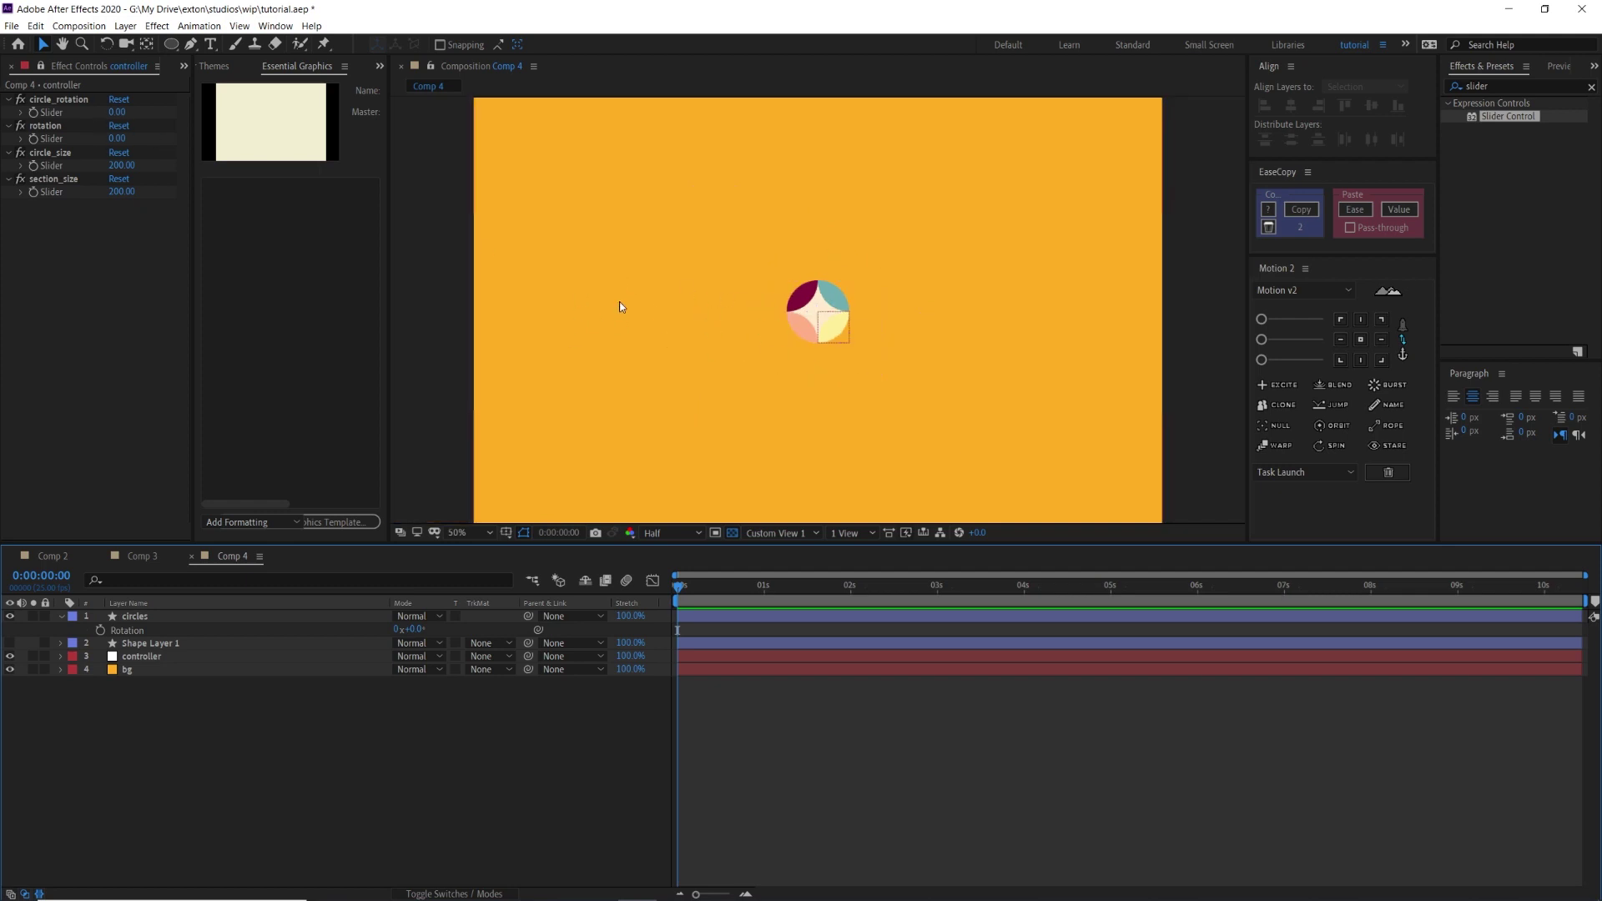
drag(412, 629, 429, 624)
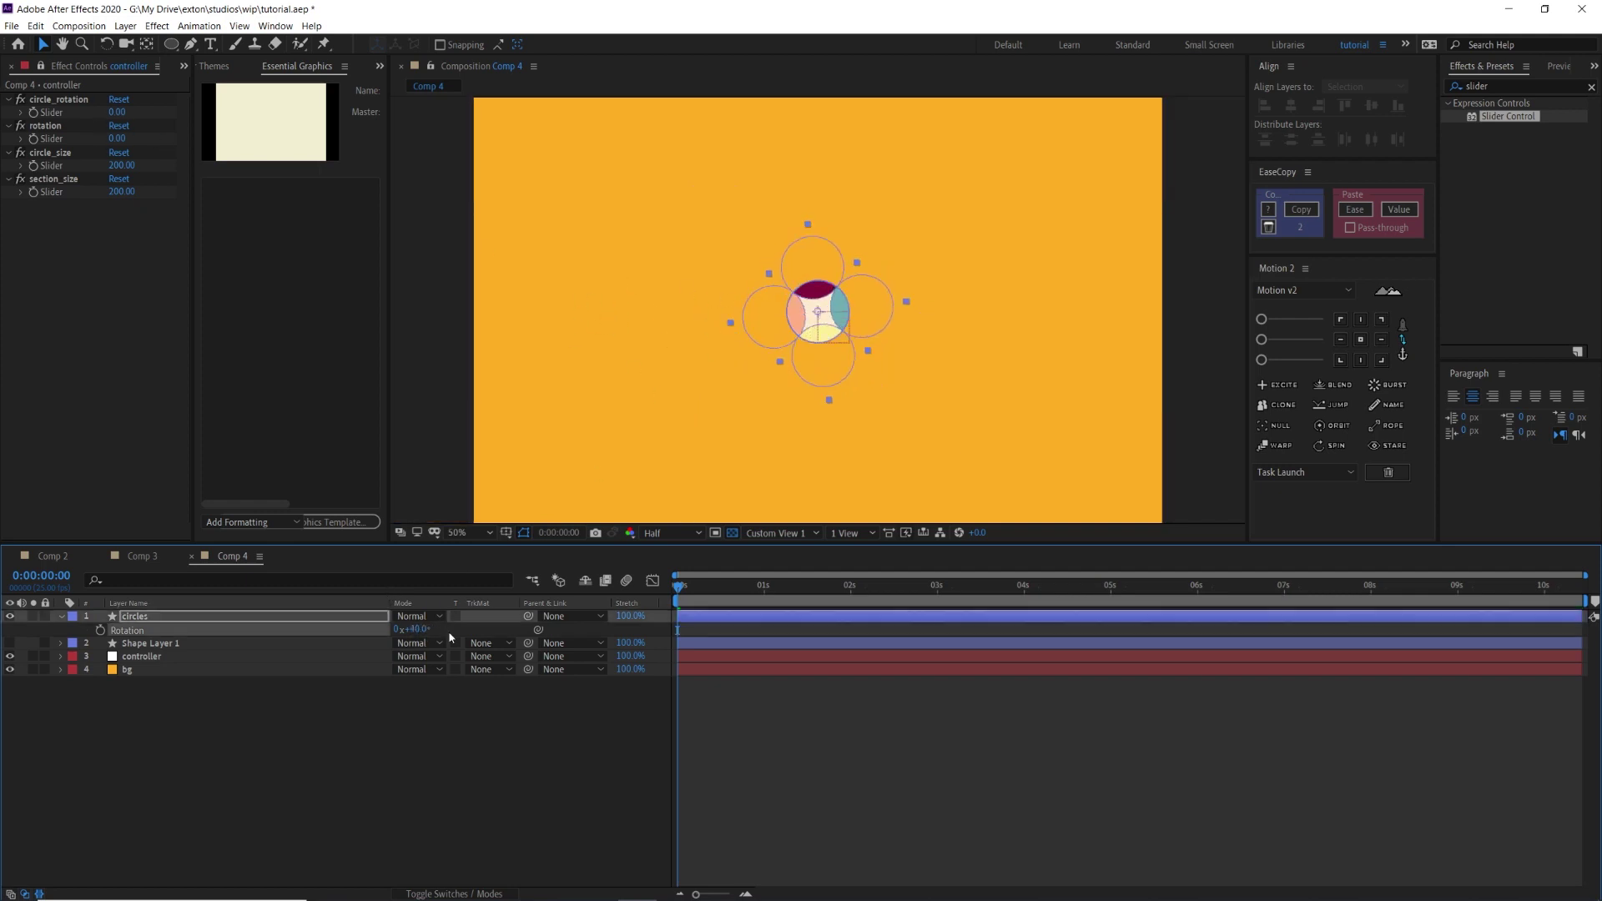
key(ctrl+z)
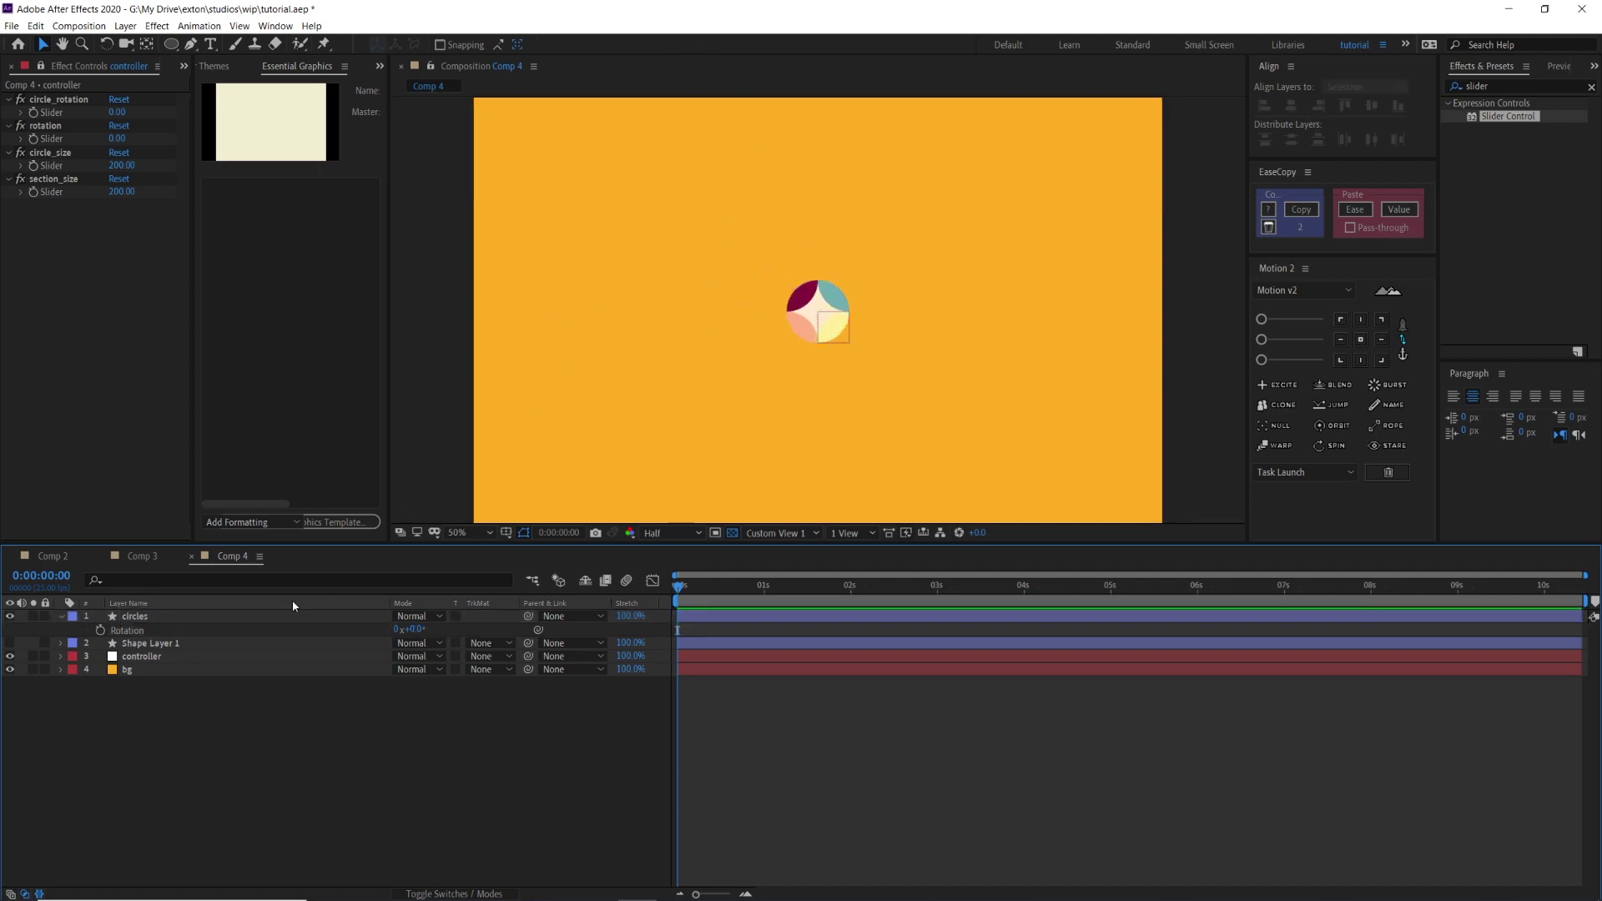
Link the circles layer's rotation to the controller's rotation slider with an expression and collapse the layer.
click(153, 656)
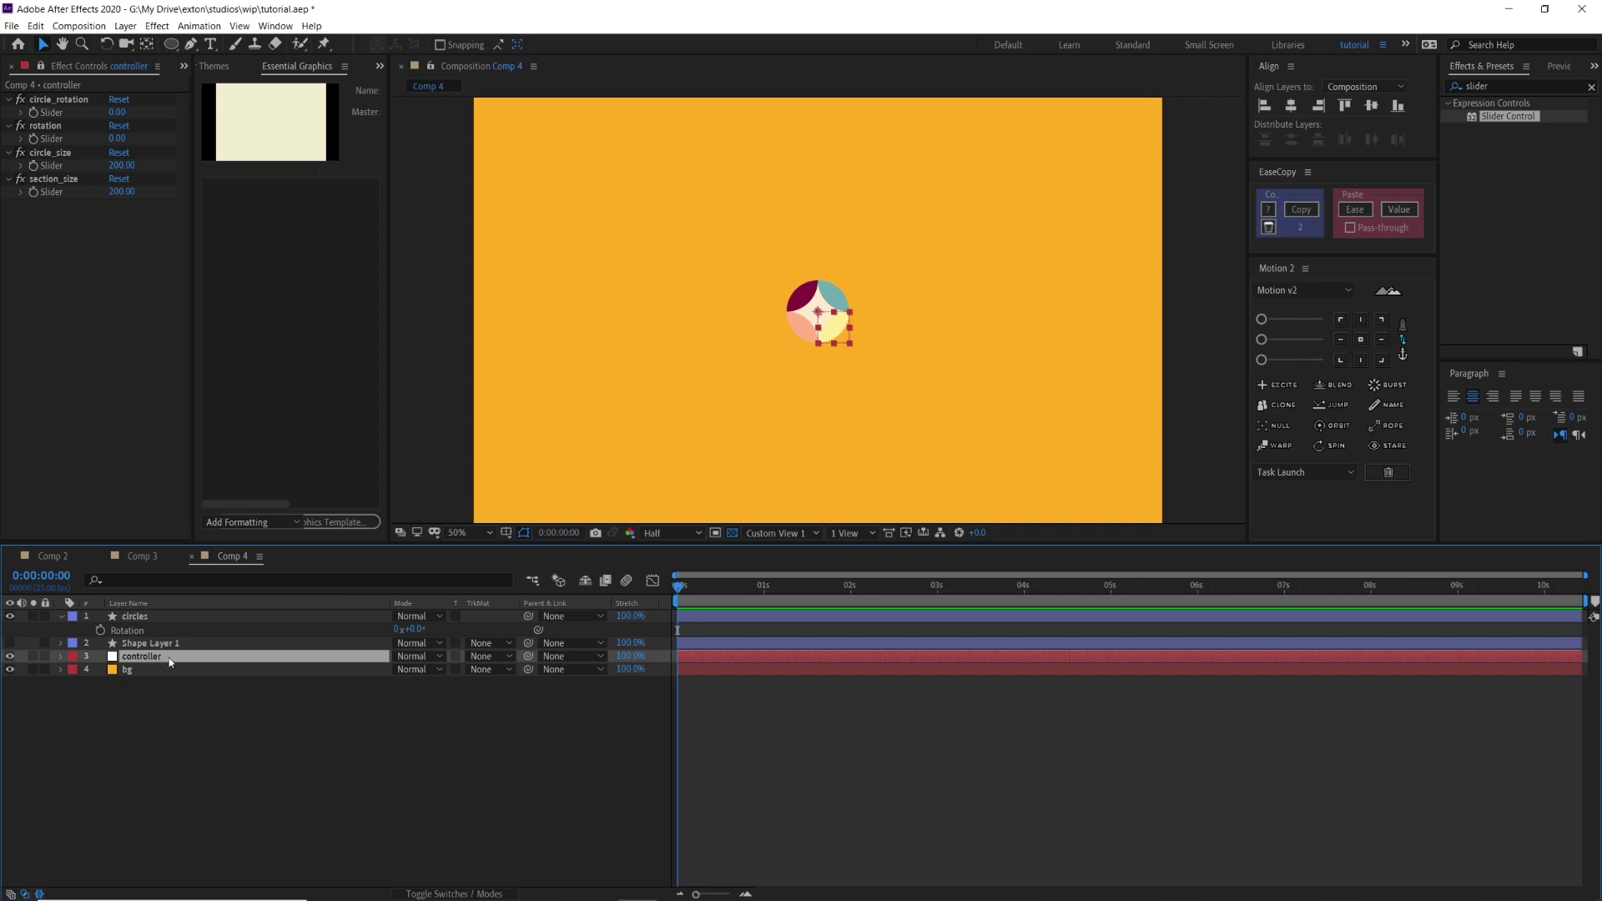
click(144, 618)
alt+click(101, 631)
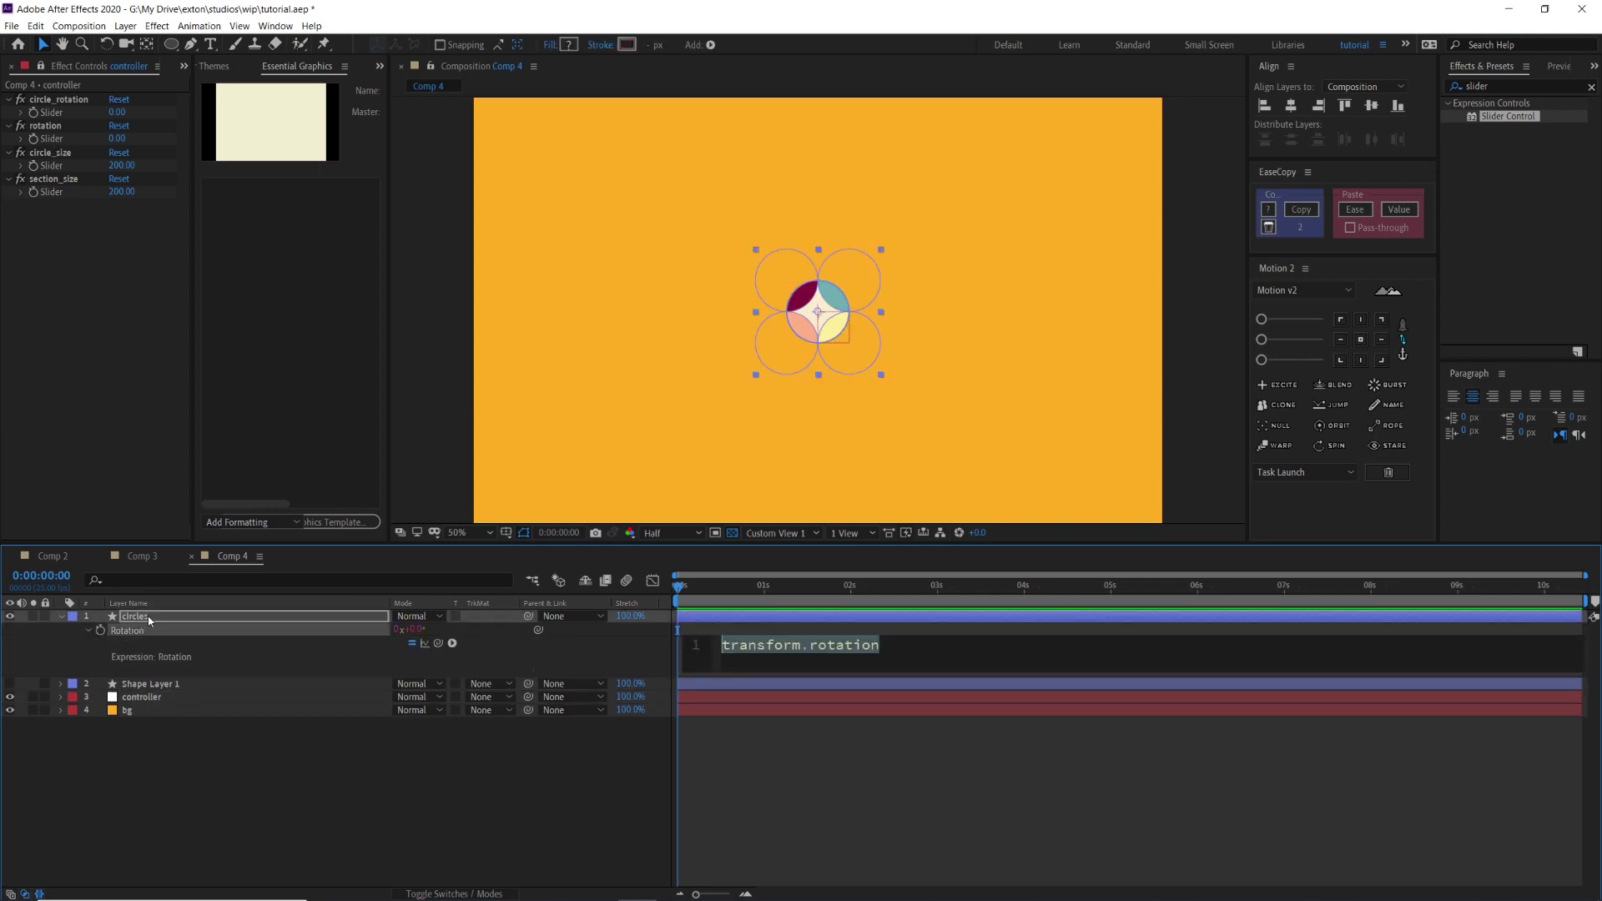
drag(438, 643, 49, 137)
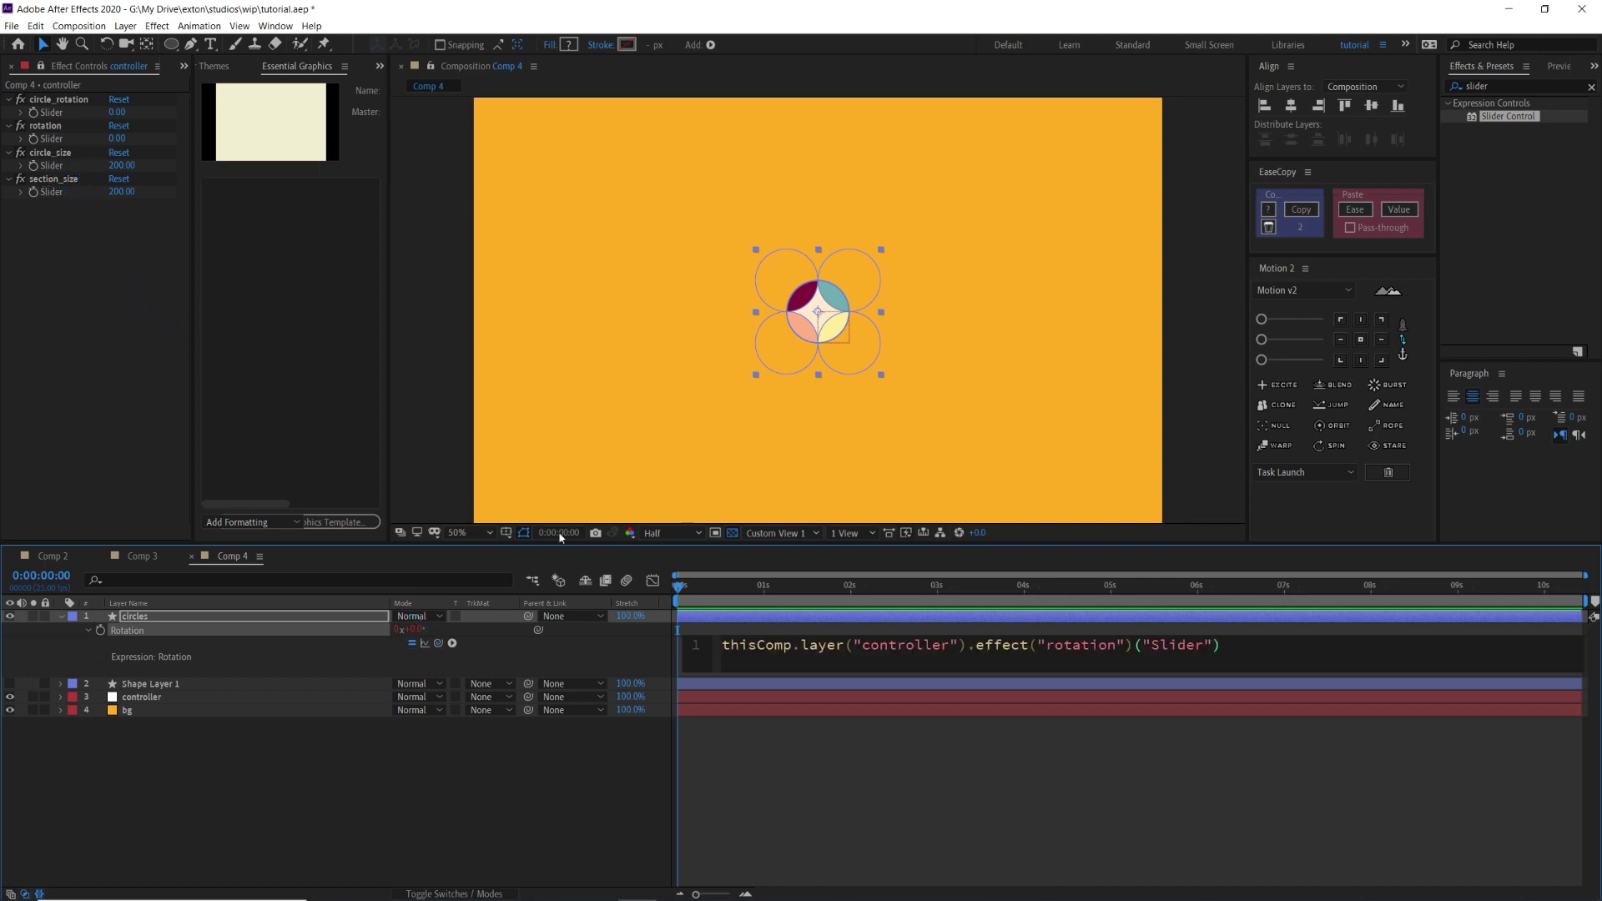
click(695, 743)
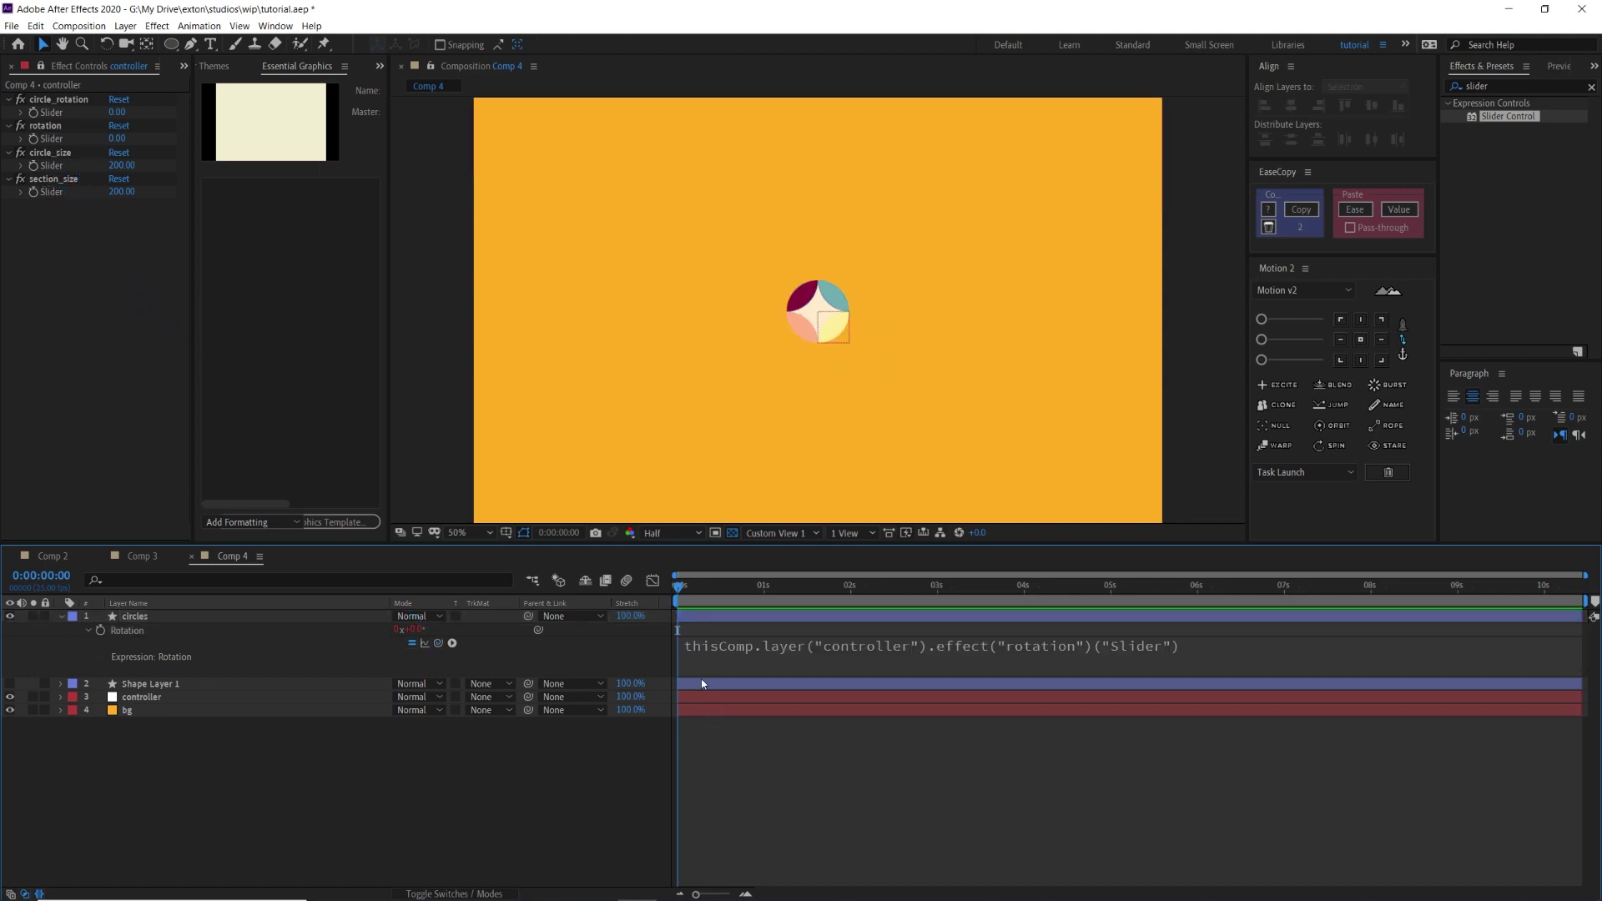
click(700, 624)
key(u)
Test the controller's circle_size and section_size sliders with smaller values and undo the changes.
click(693, 641)
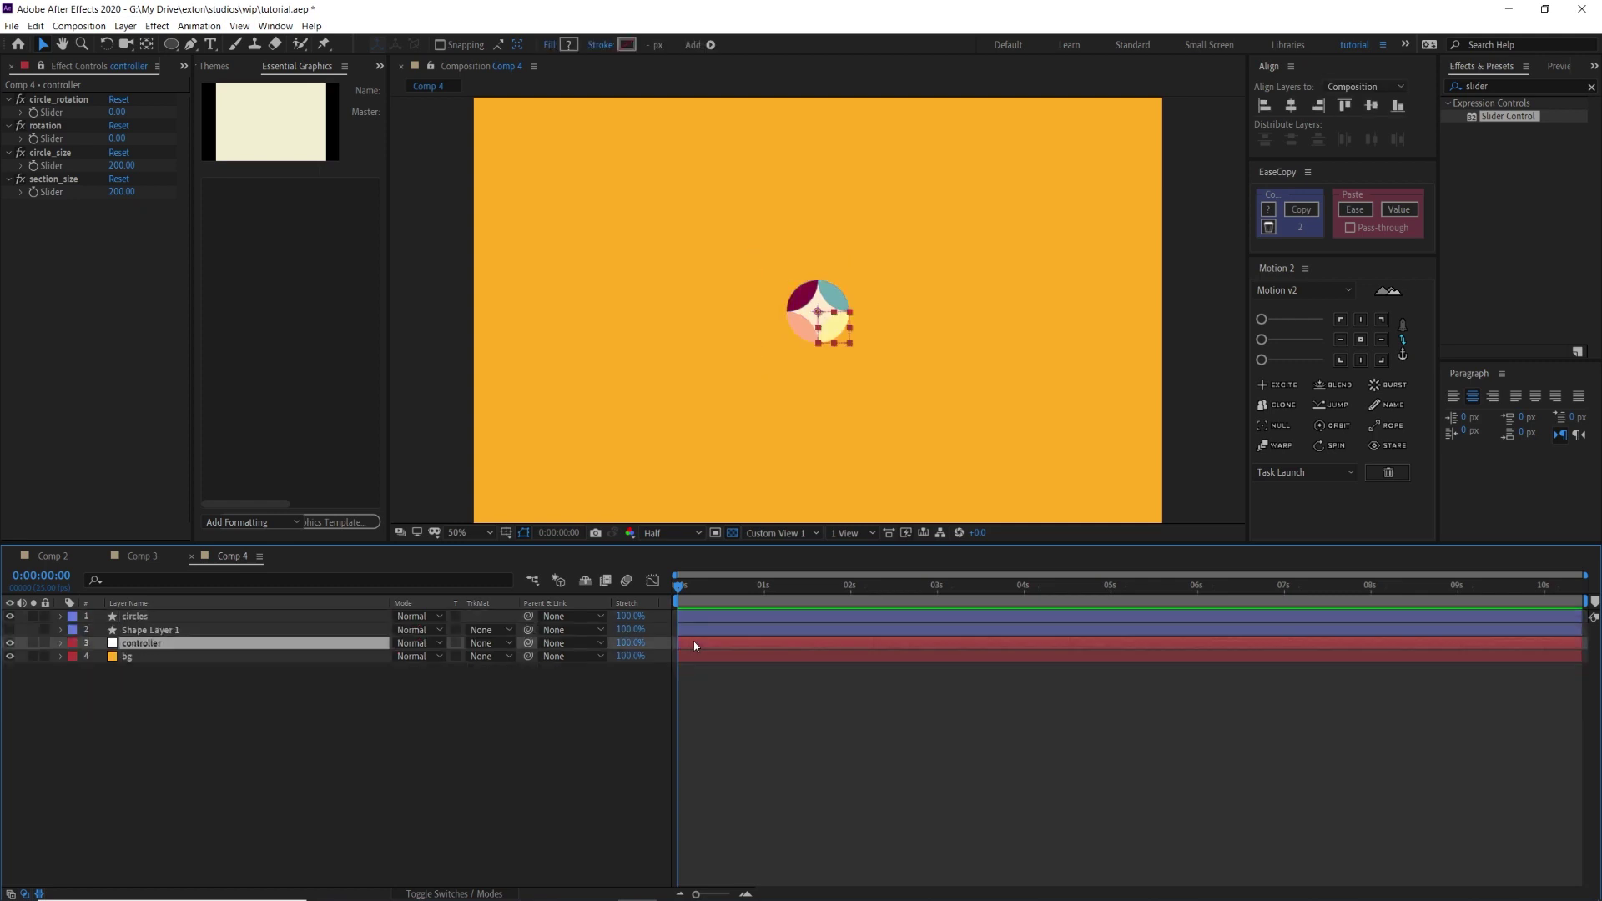
drag(122, 166, 128, 191)
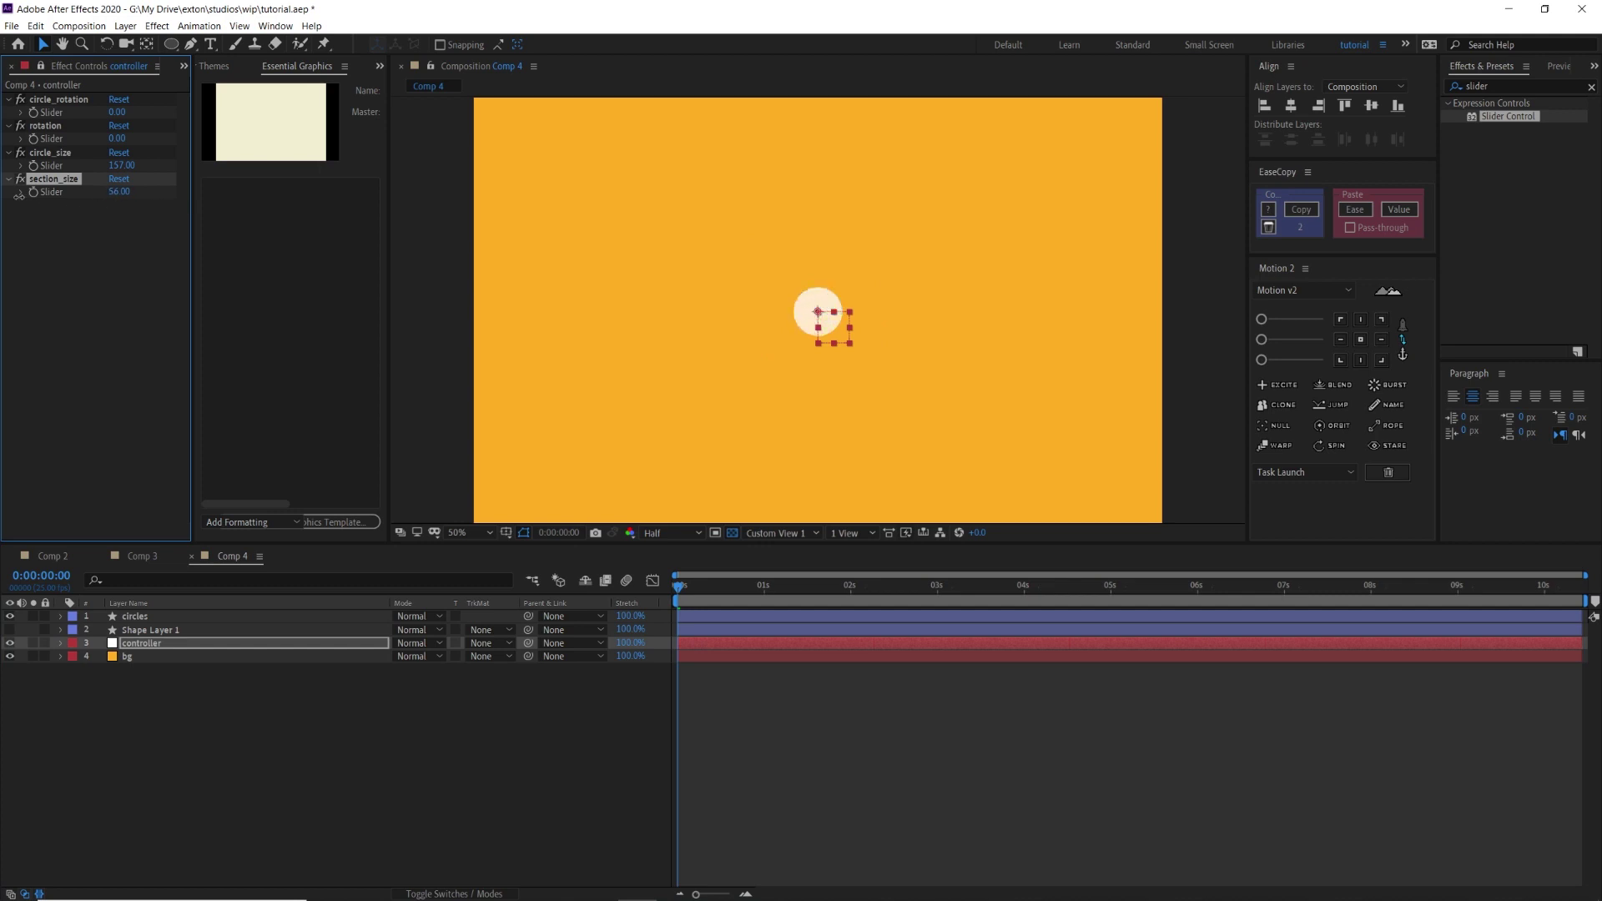
key(ctrl+z)
key(ctrl+z)
key(ctrl+z)
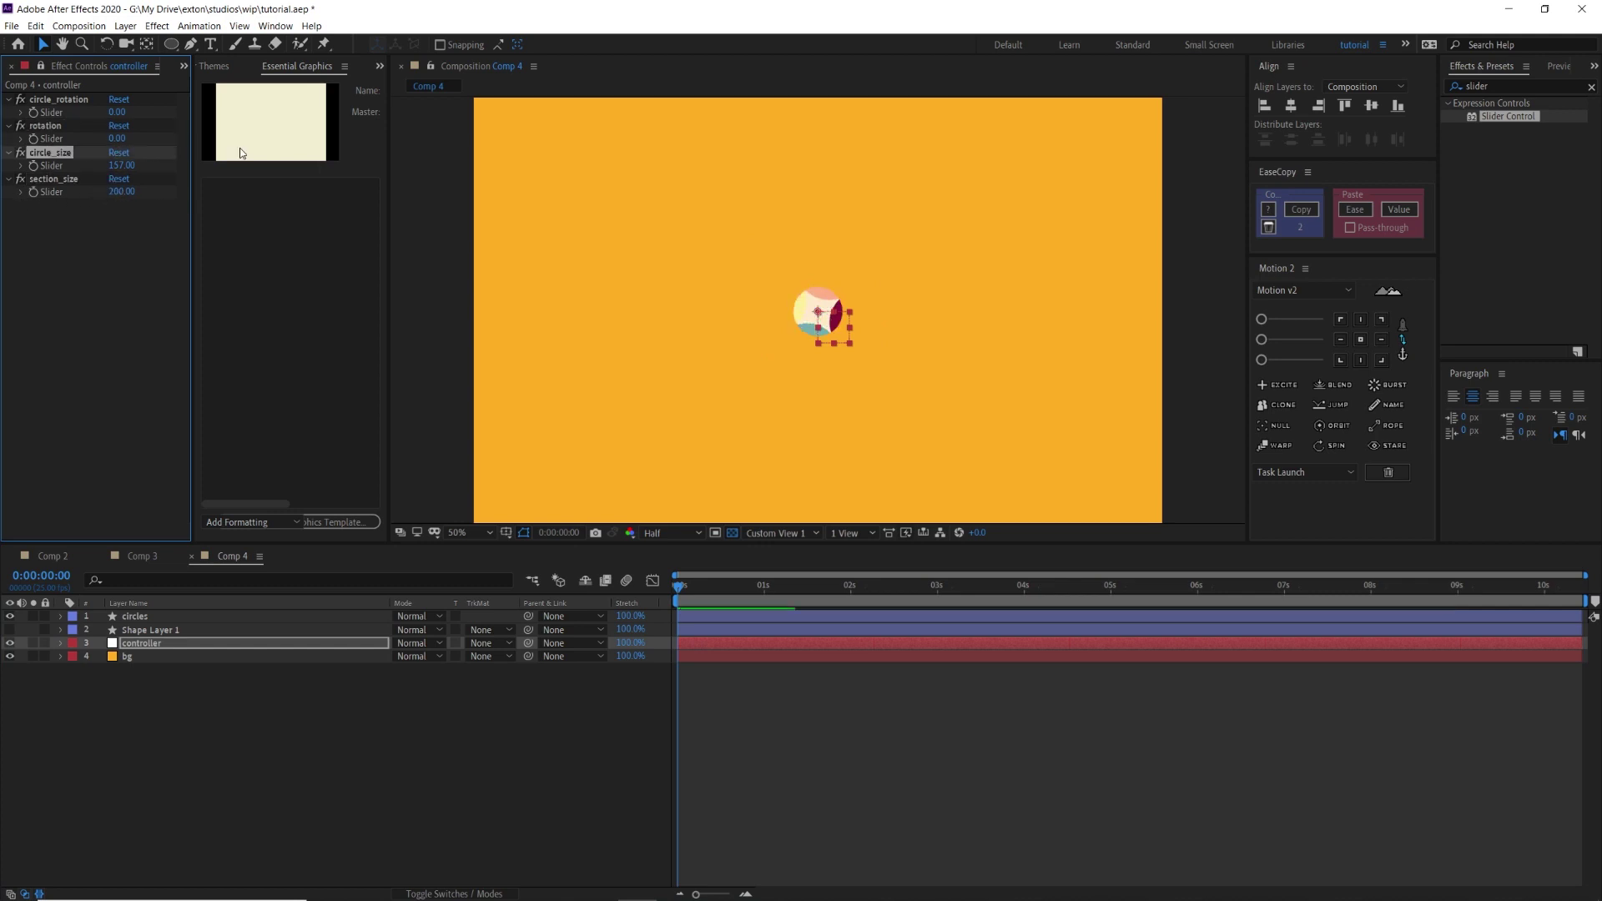
click(801, 826)
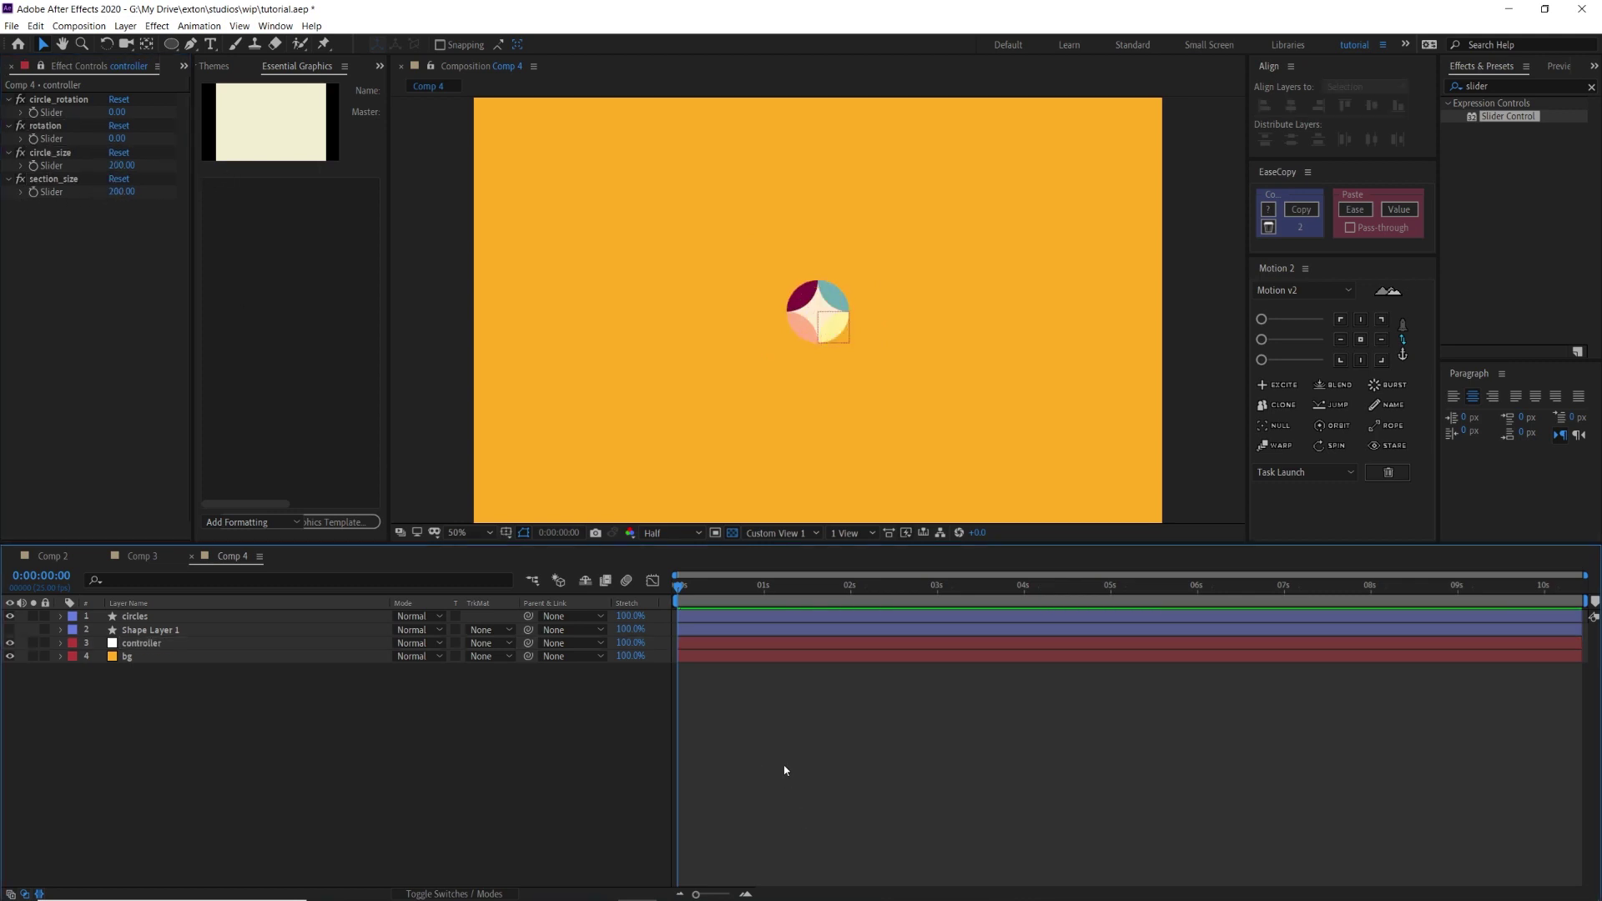
Add a Repeater to the contents of the circles layer and expand its settings.
click(160, 621)
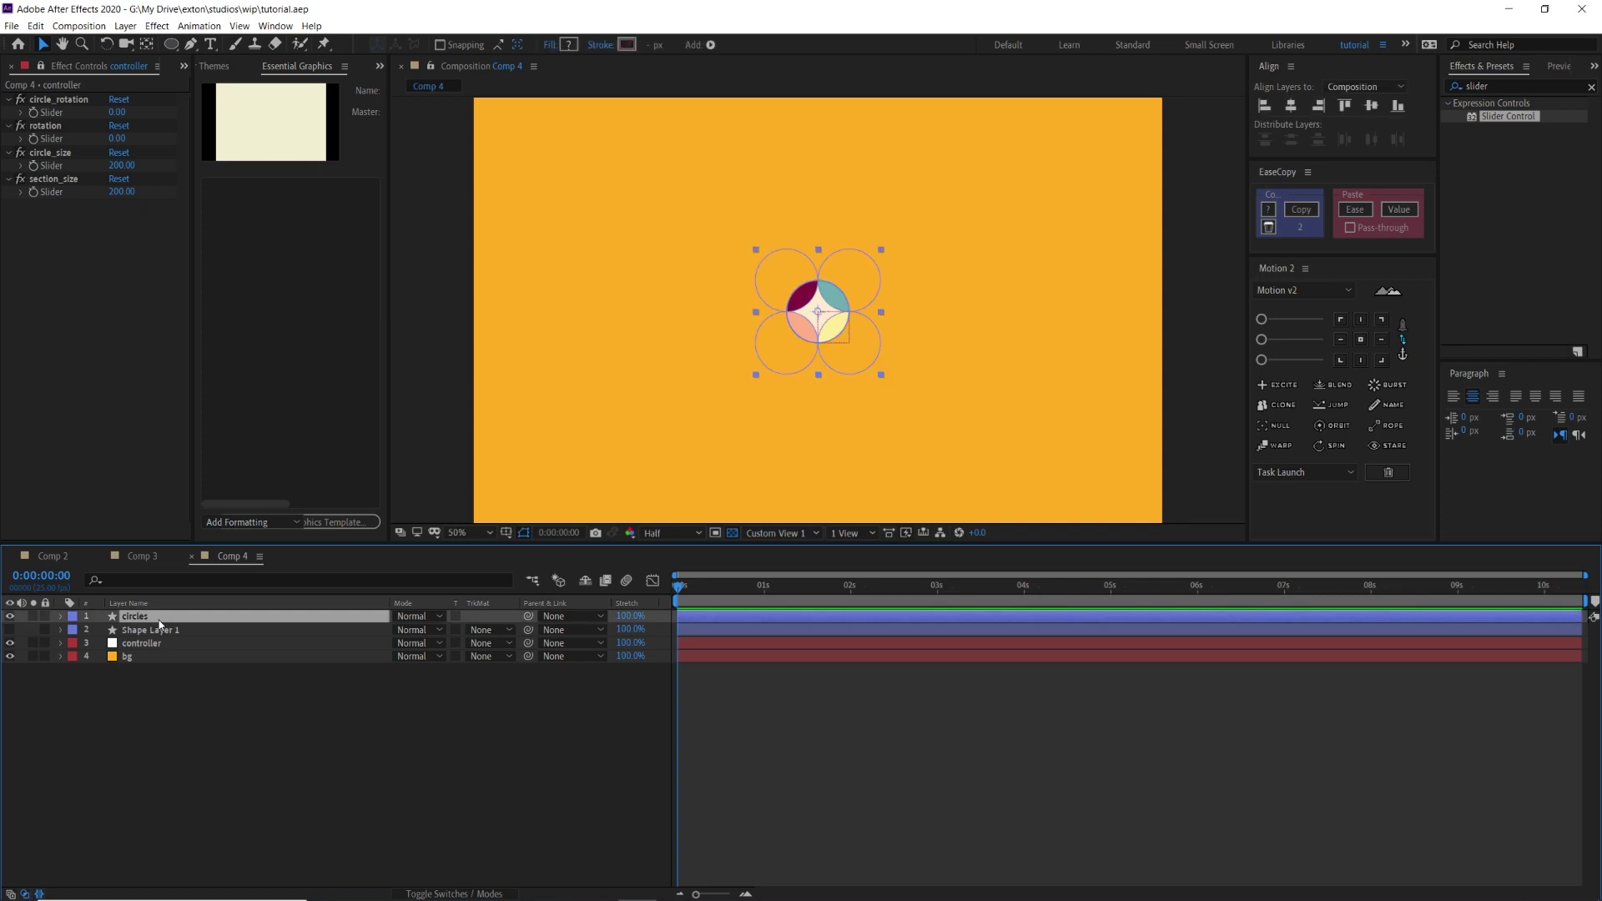
click(60, 617)
click(76, 631)
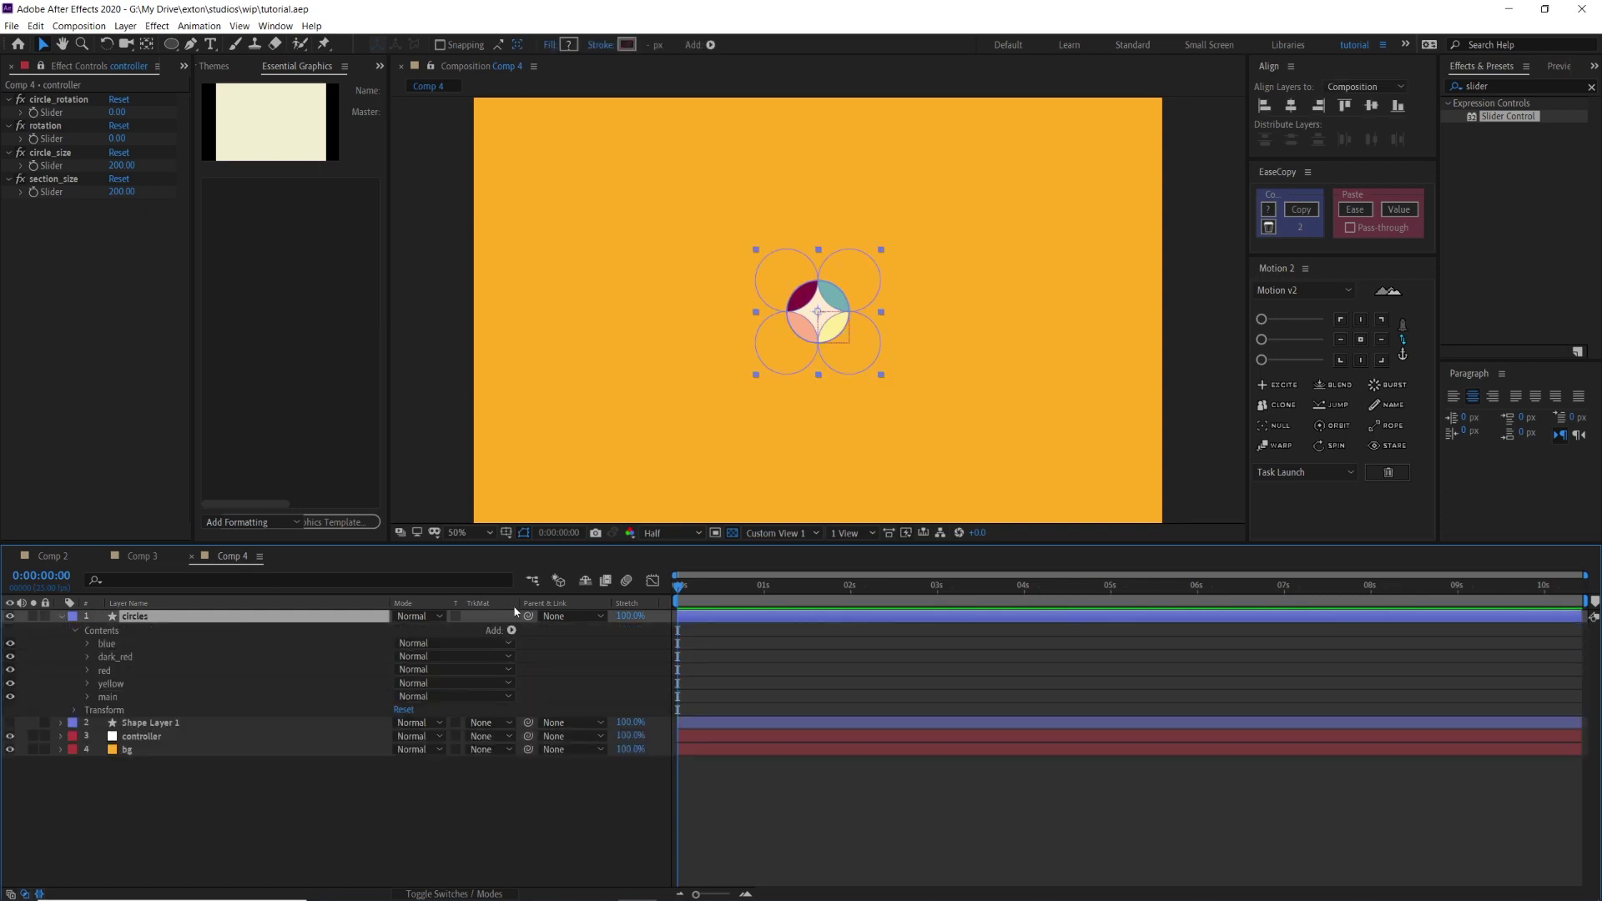
click(512, 632)
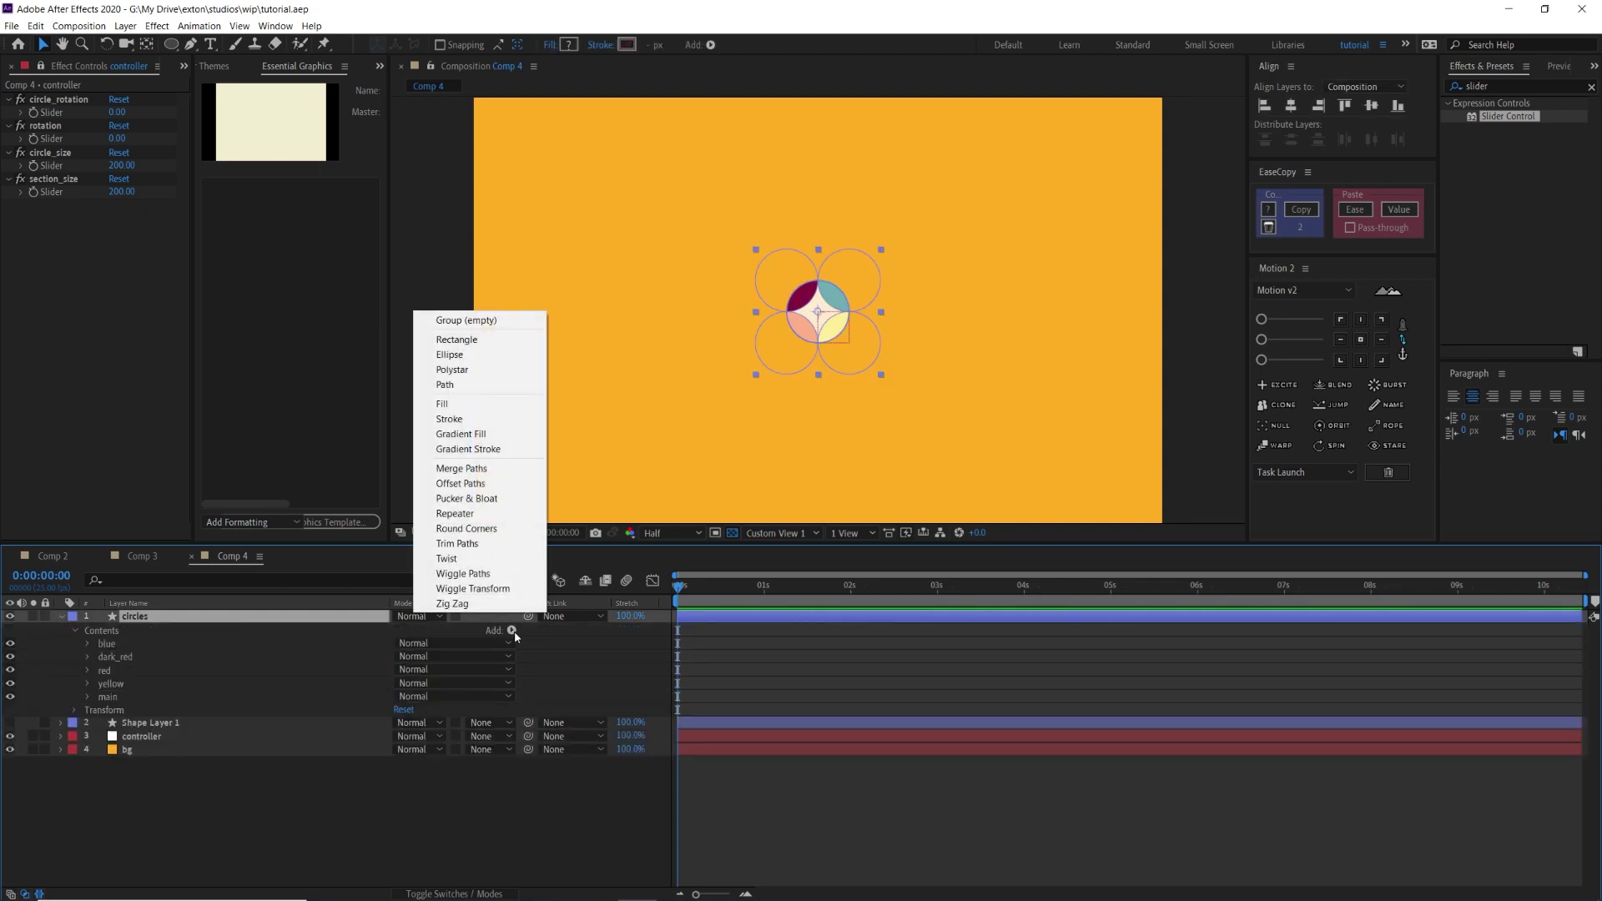
click(488, 513)
click(87, 710)
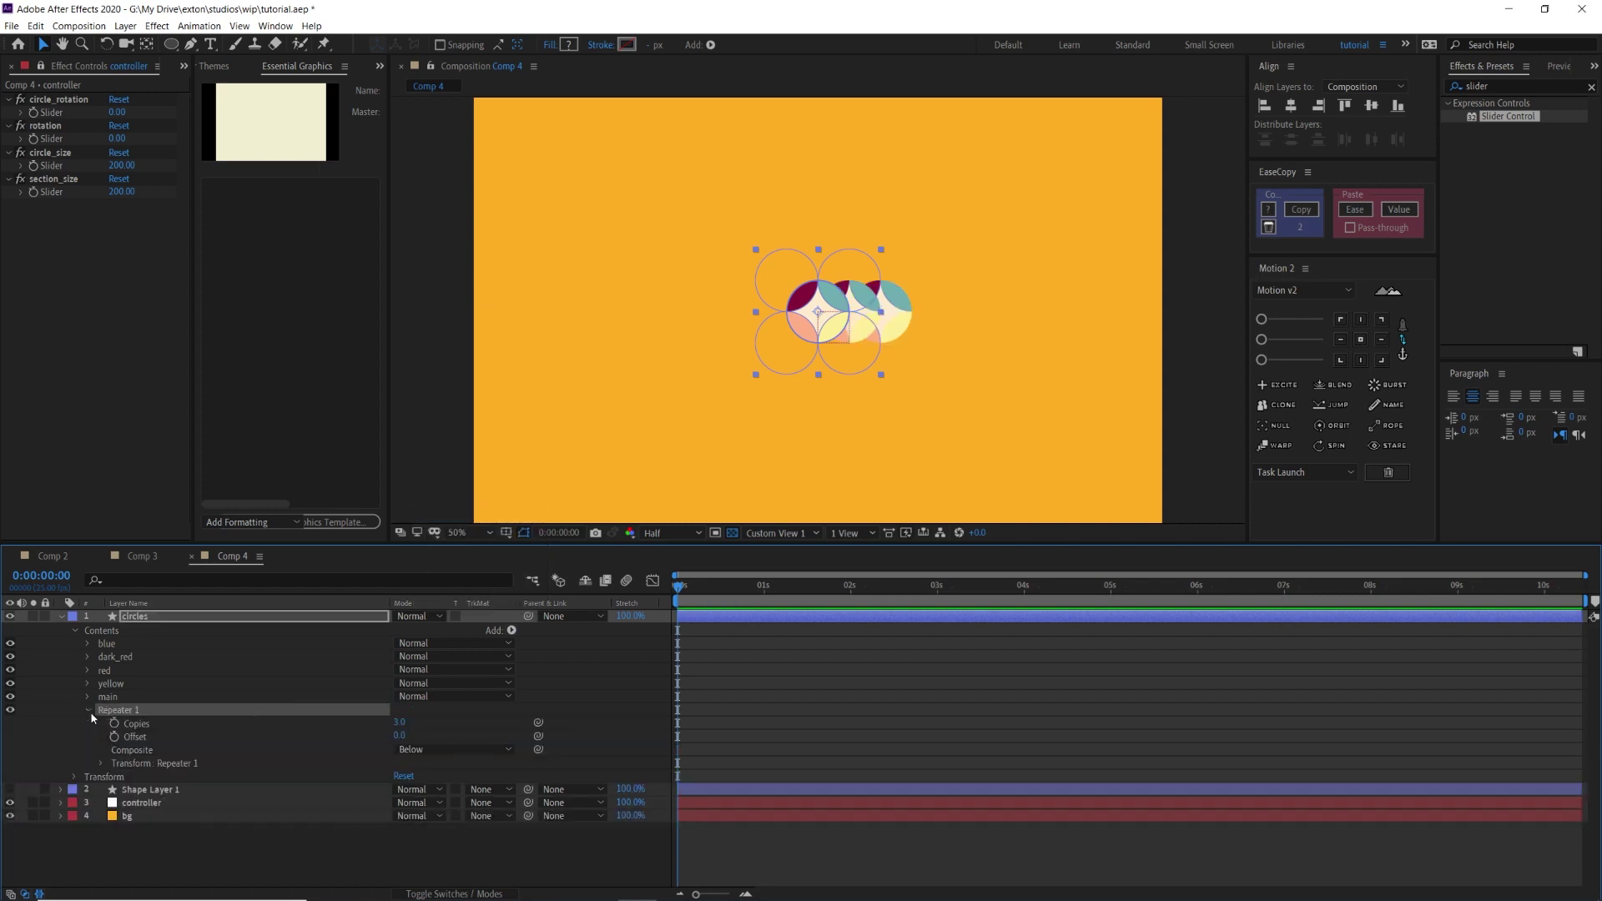
Set the repeater to 13 copies with an offset of -6.
click(399, 723)
text(13)
key(Return)
key(F2)
click(400, 735)
text(-6)
key(Return)
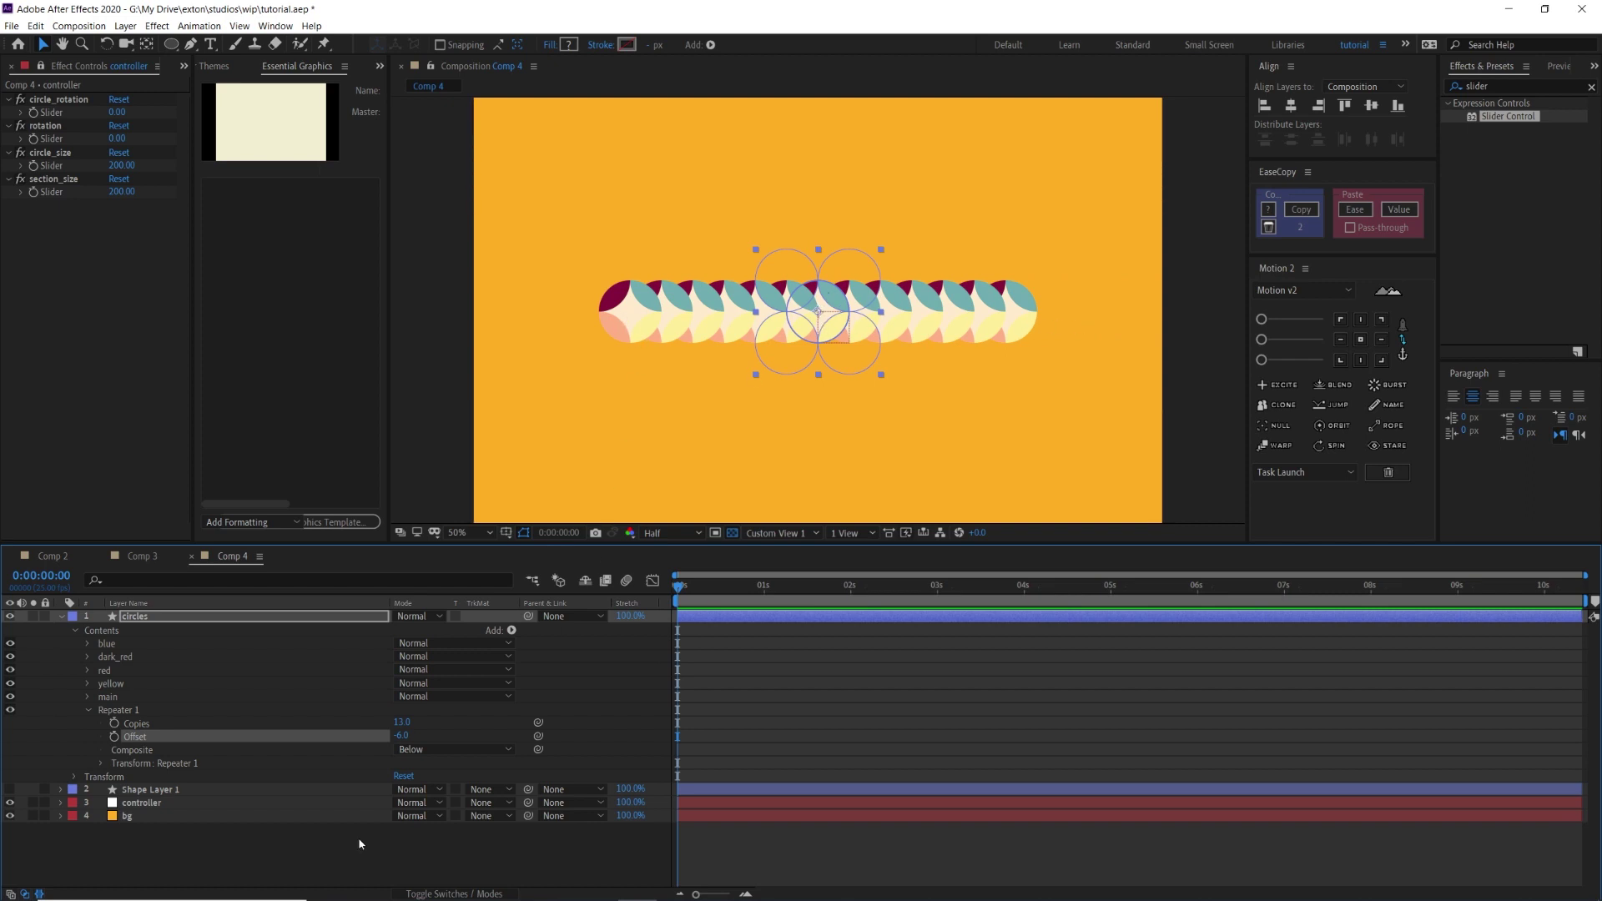
Set the repeater's transform position to 200, 0 so the circles form a horizontal row.
click(98, 763)
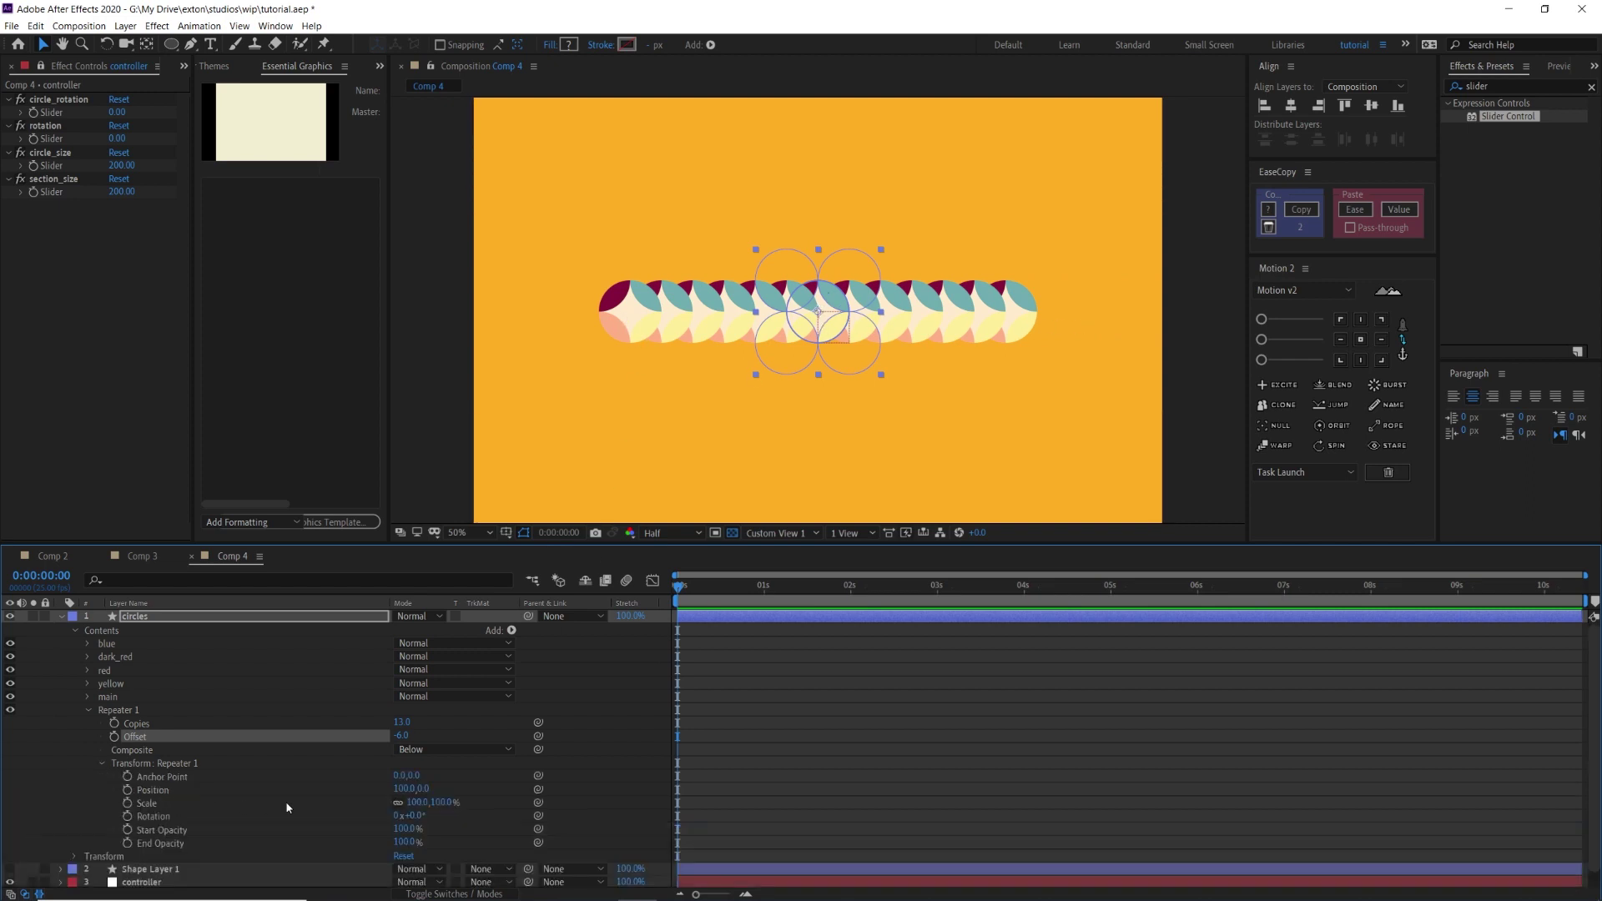
click(404, 789)
text(200)
key(Tab)
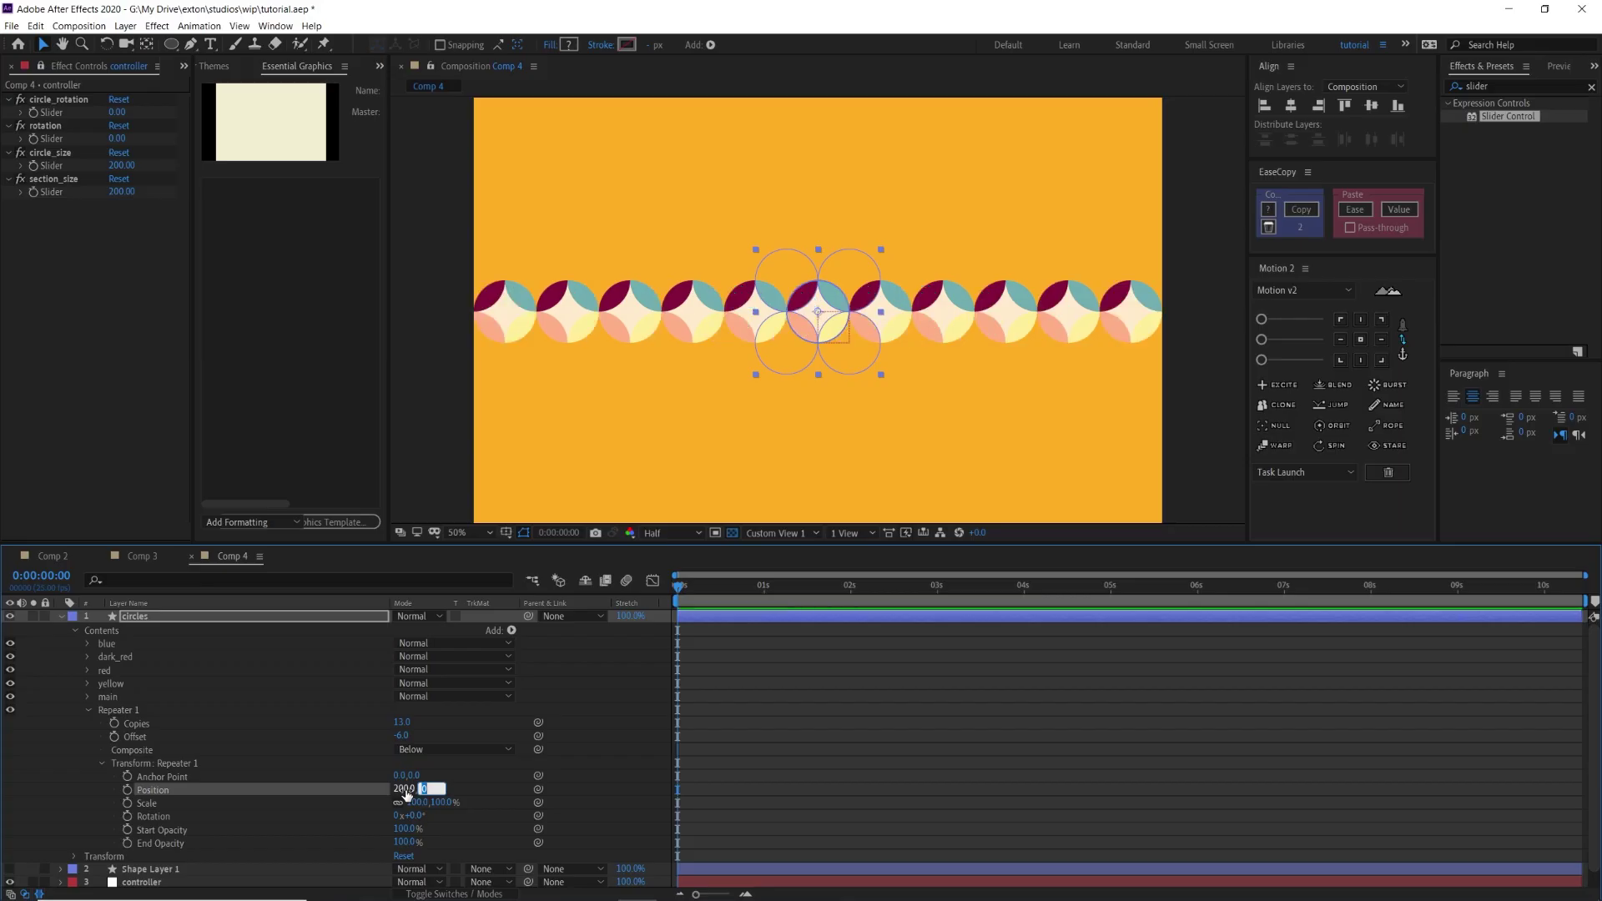
click(467, 773)
key(period)
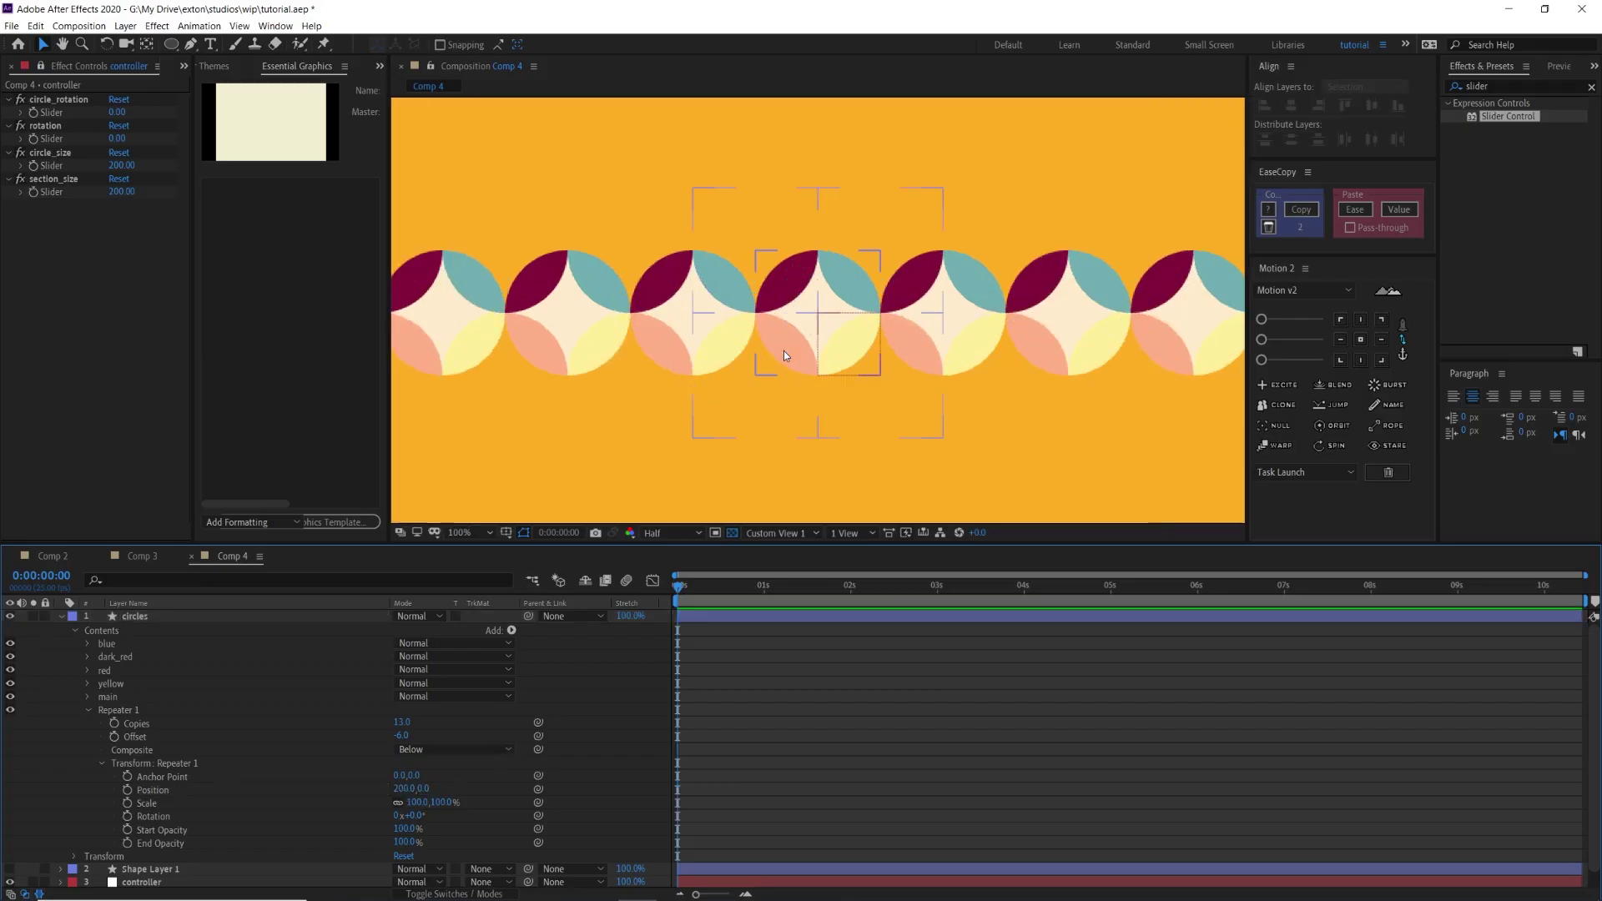
Duplicate the first repeater on the circles layer and expand the copy.
click(125, 711)
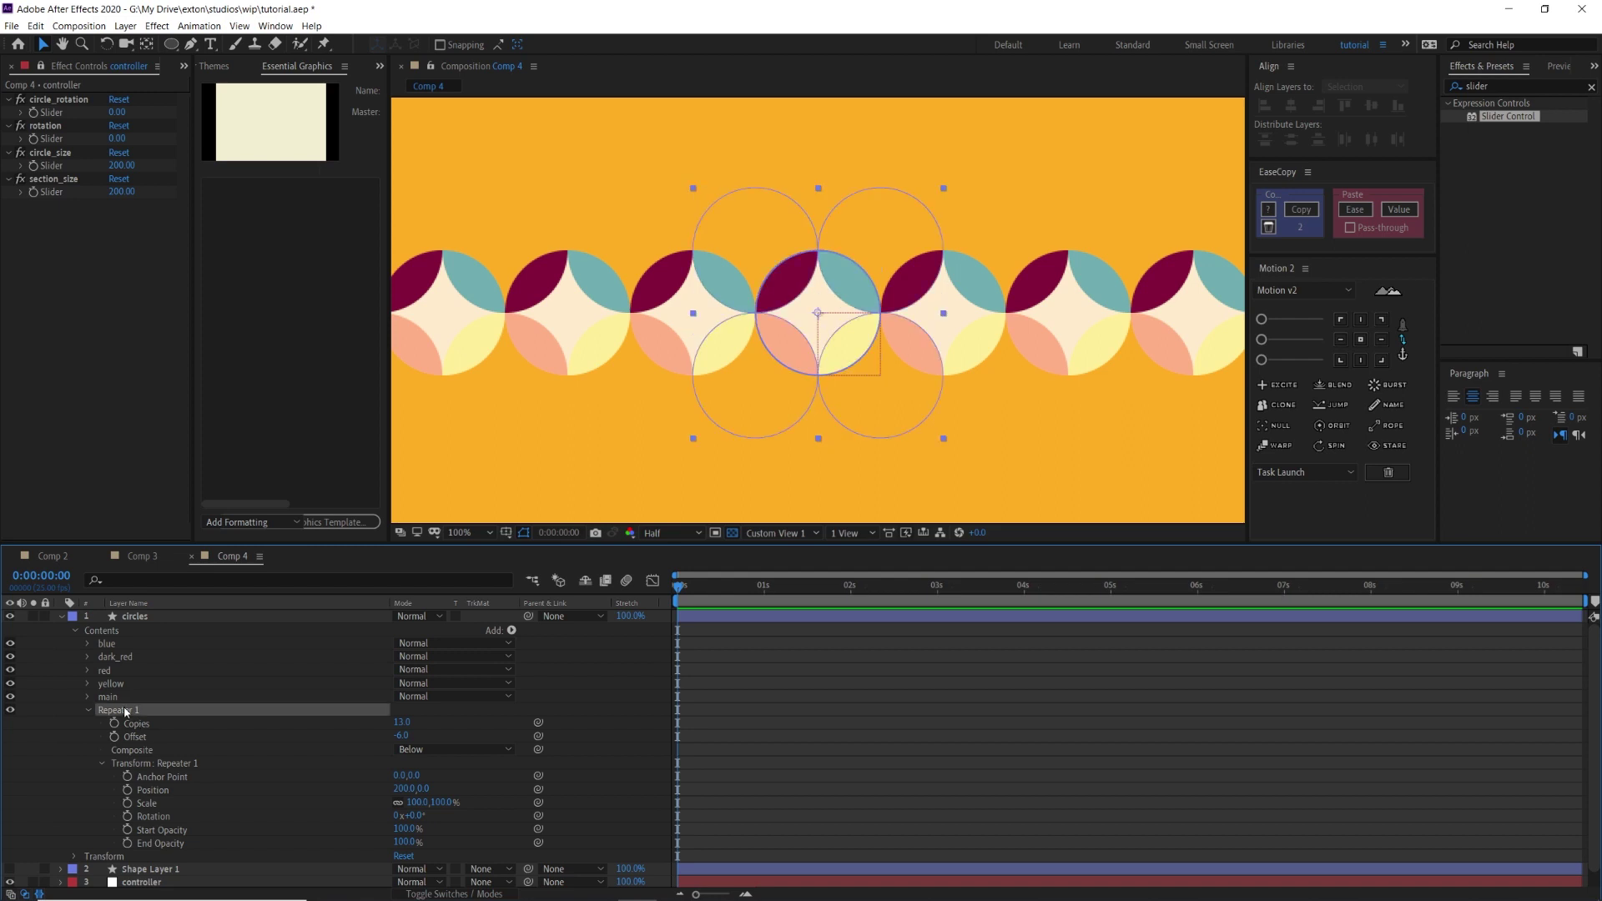
key(ctrl+d)
click(89, 858)
scroll(128, 845, down, 2)
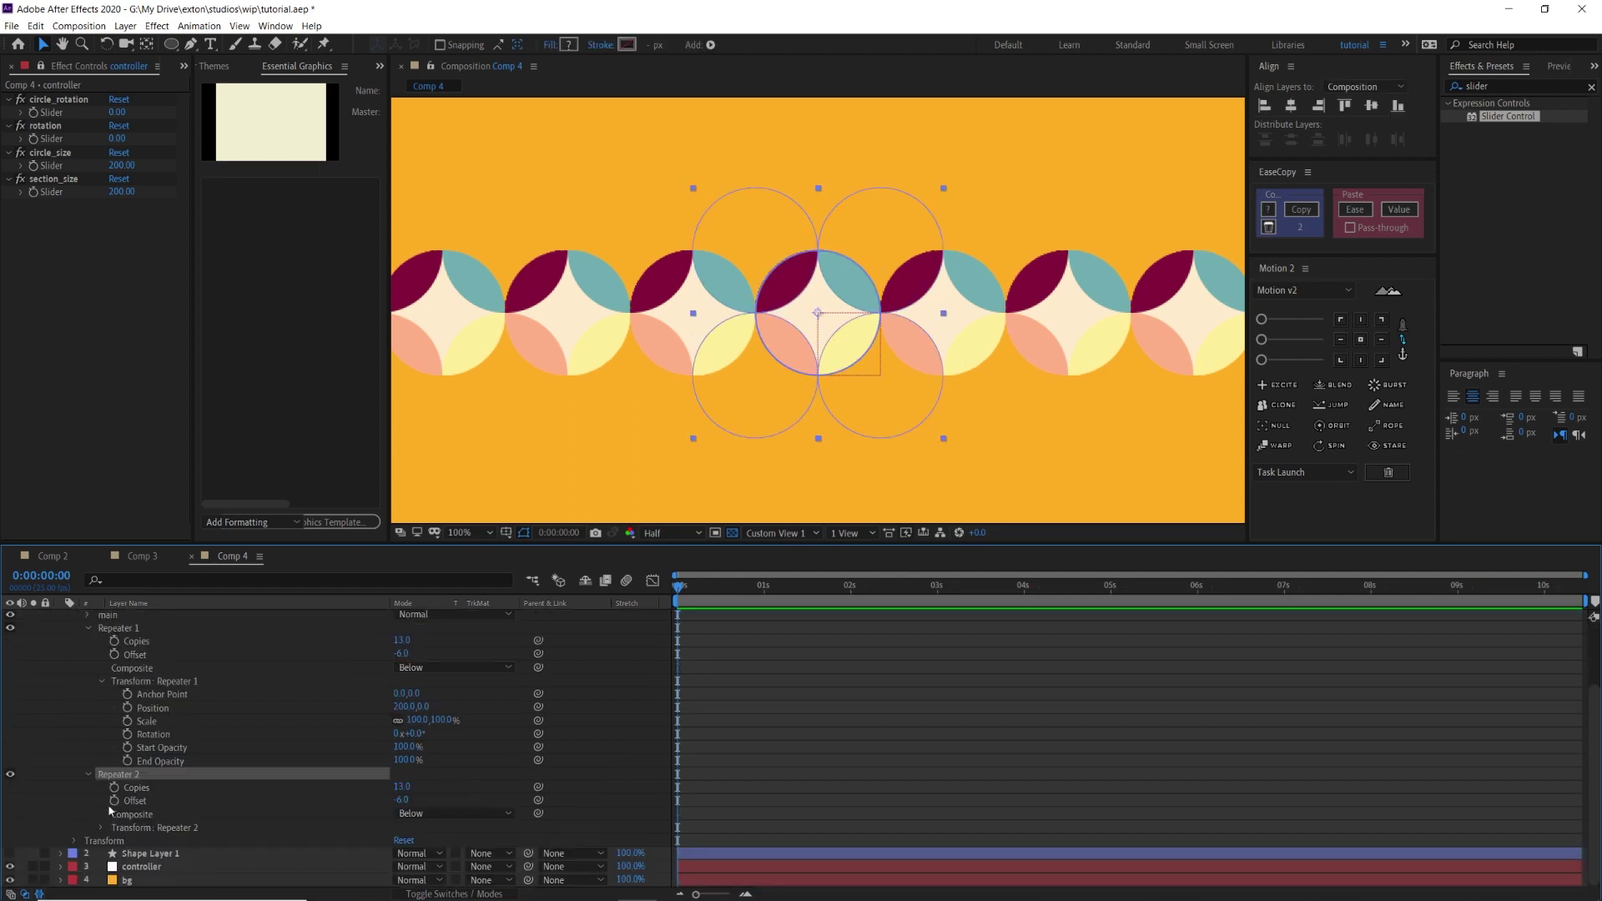
Set the second repeater's transform position to 0, 200 to repeat the row vertically.
click(101, 828)
scroll(101, 828, down, 1)
click(406, 826)
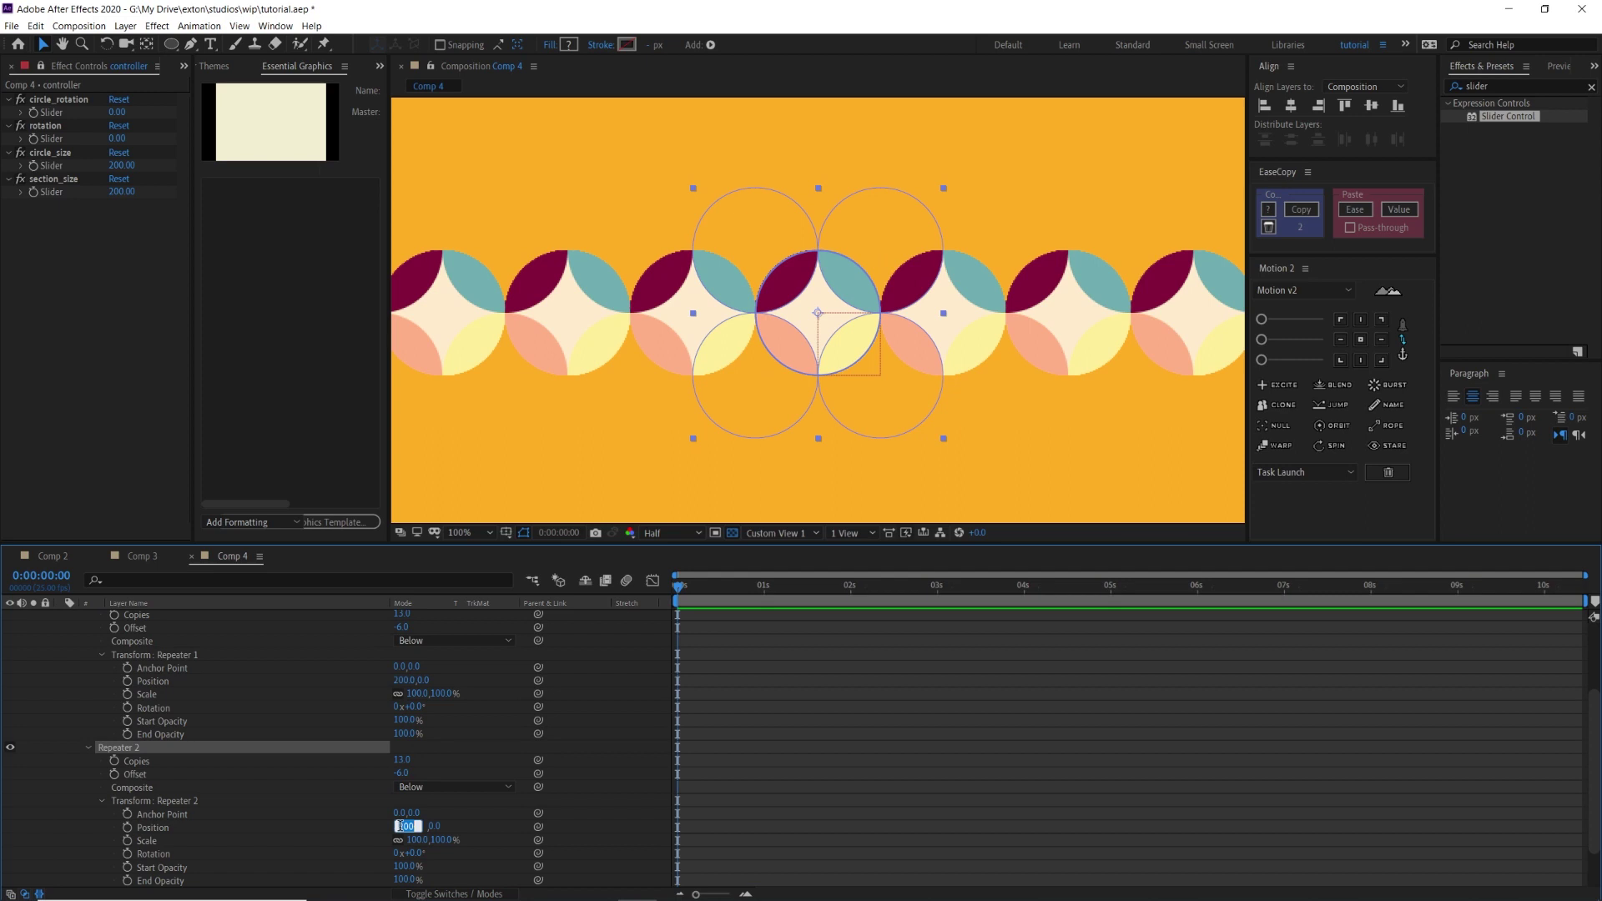
text(0)
key(Tab)
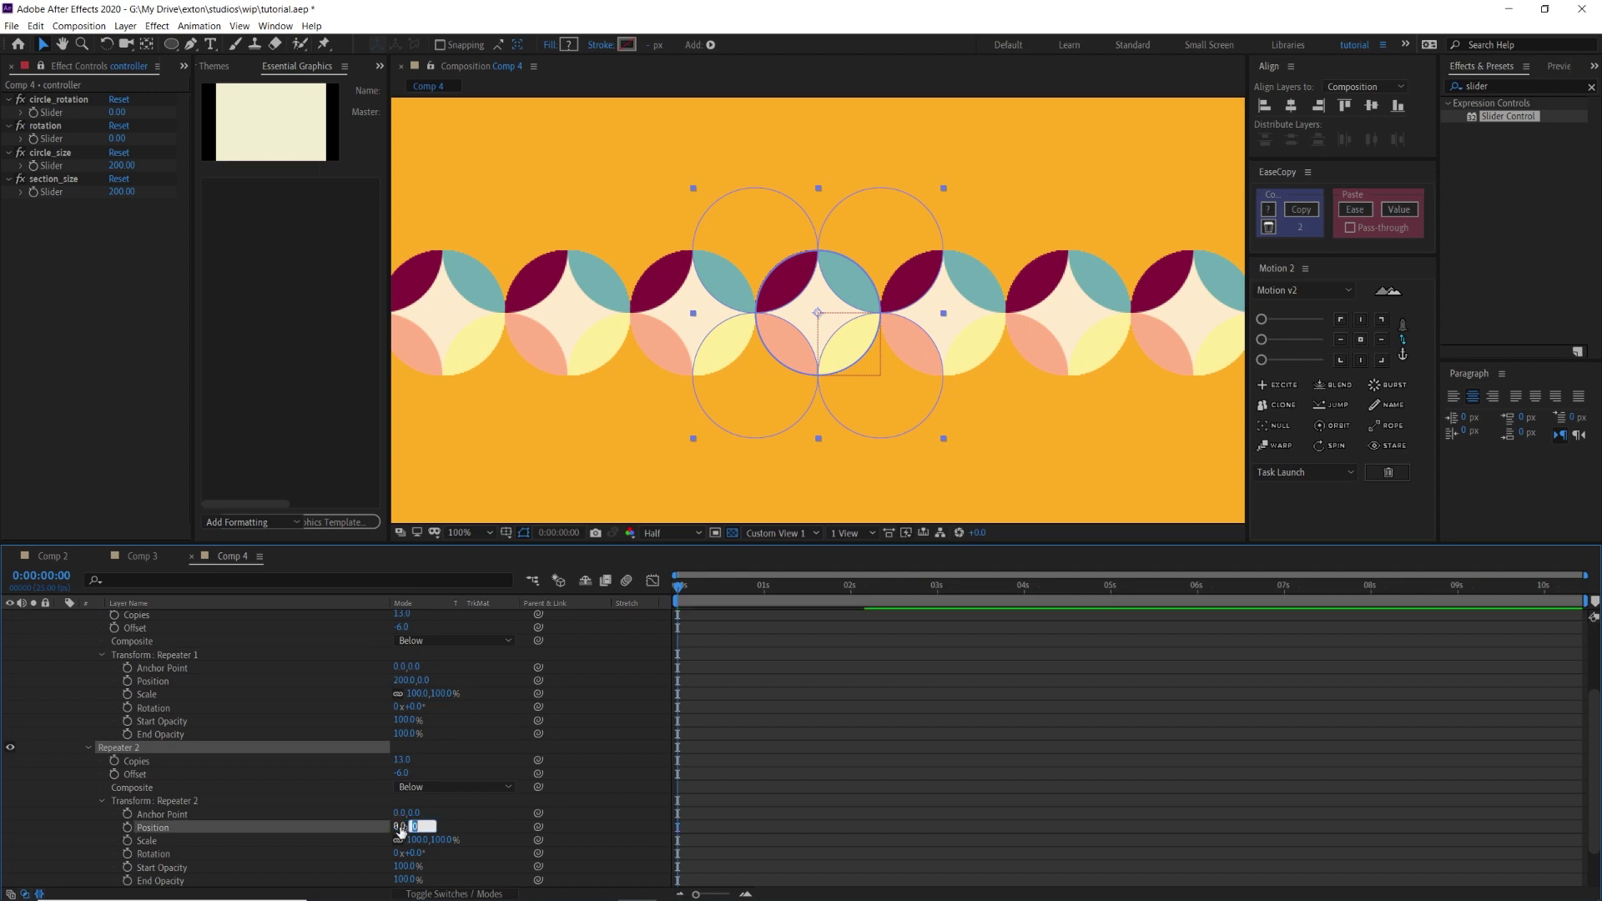
text(200)
key(Return)
scroll(920, 315, down, 2)
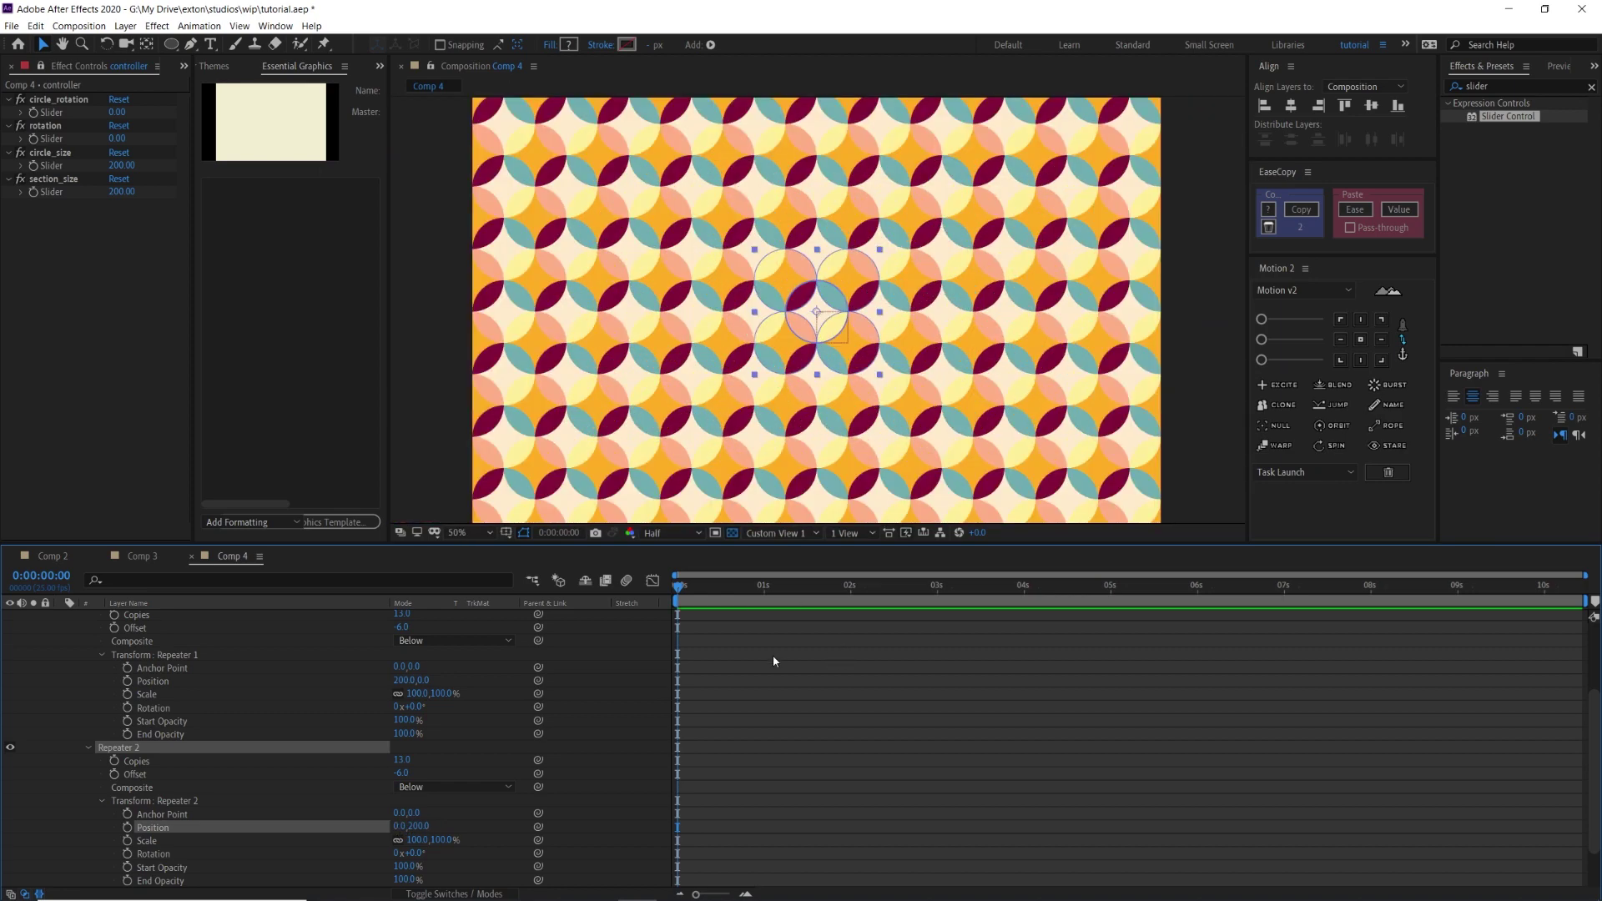
Collapse the circles layer's properties in the timeline and deselect it.
click(773, 655)
scroll(770, 655, up, 1)
scroll(769, 656, up, 2)
click(710, 618)
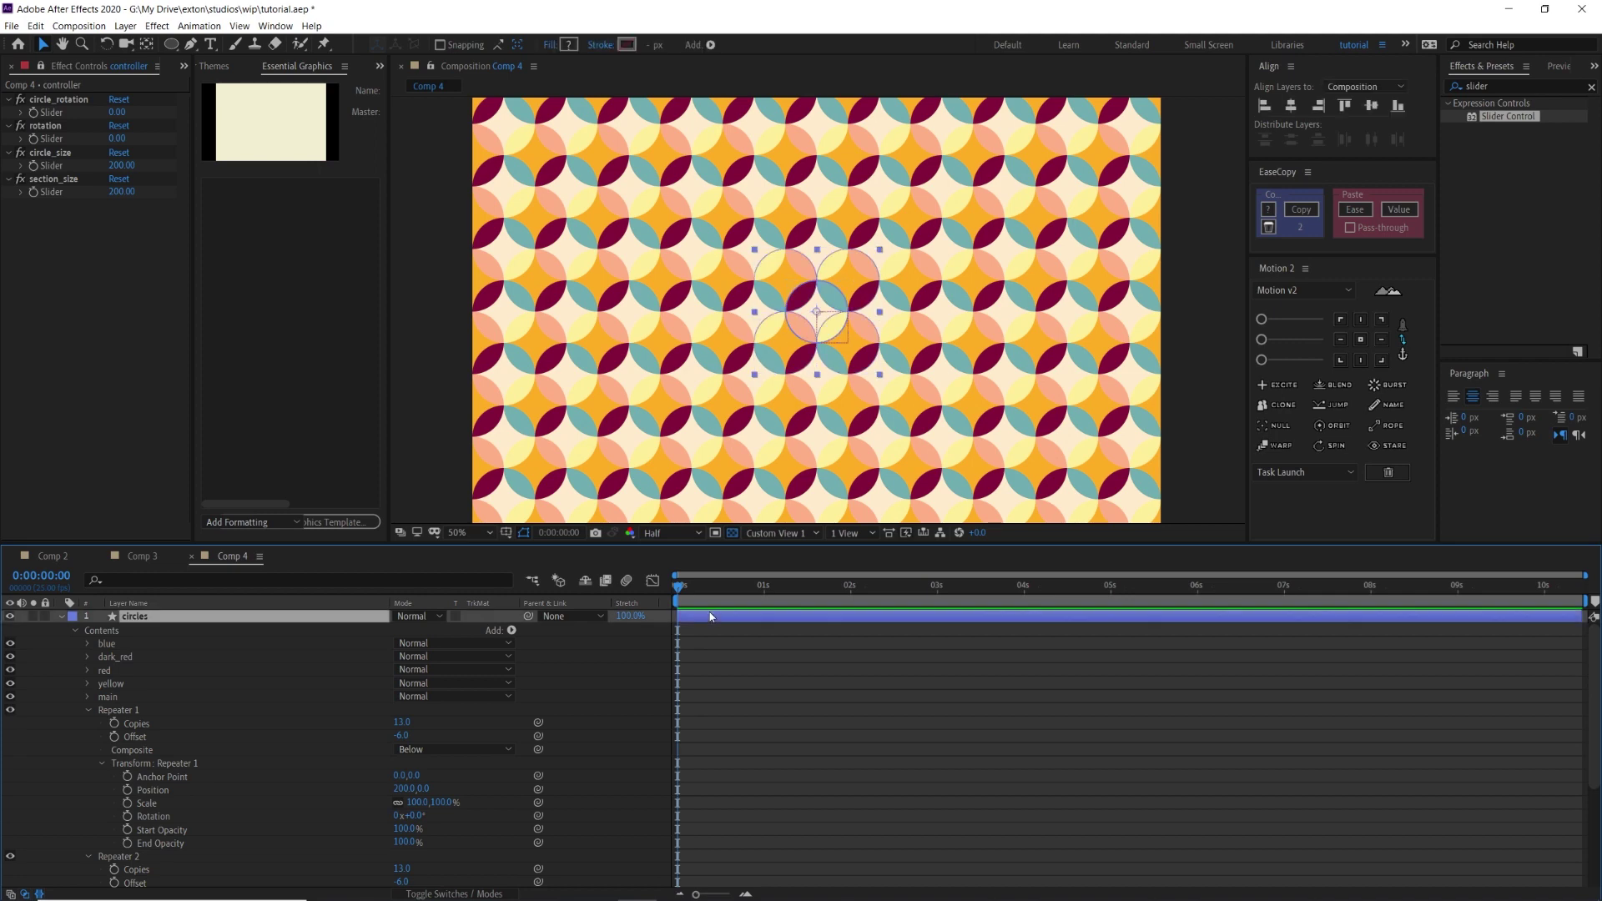
key(u)
click(734, 685)
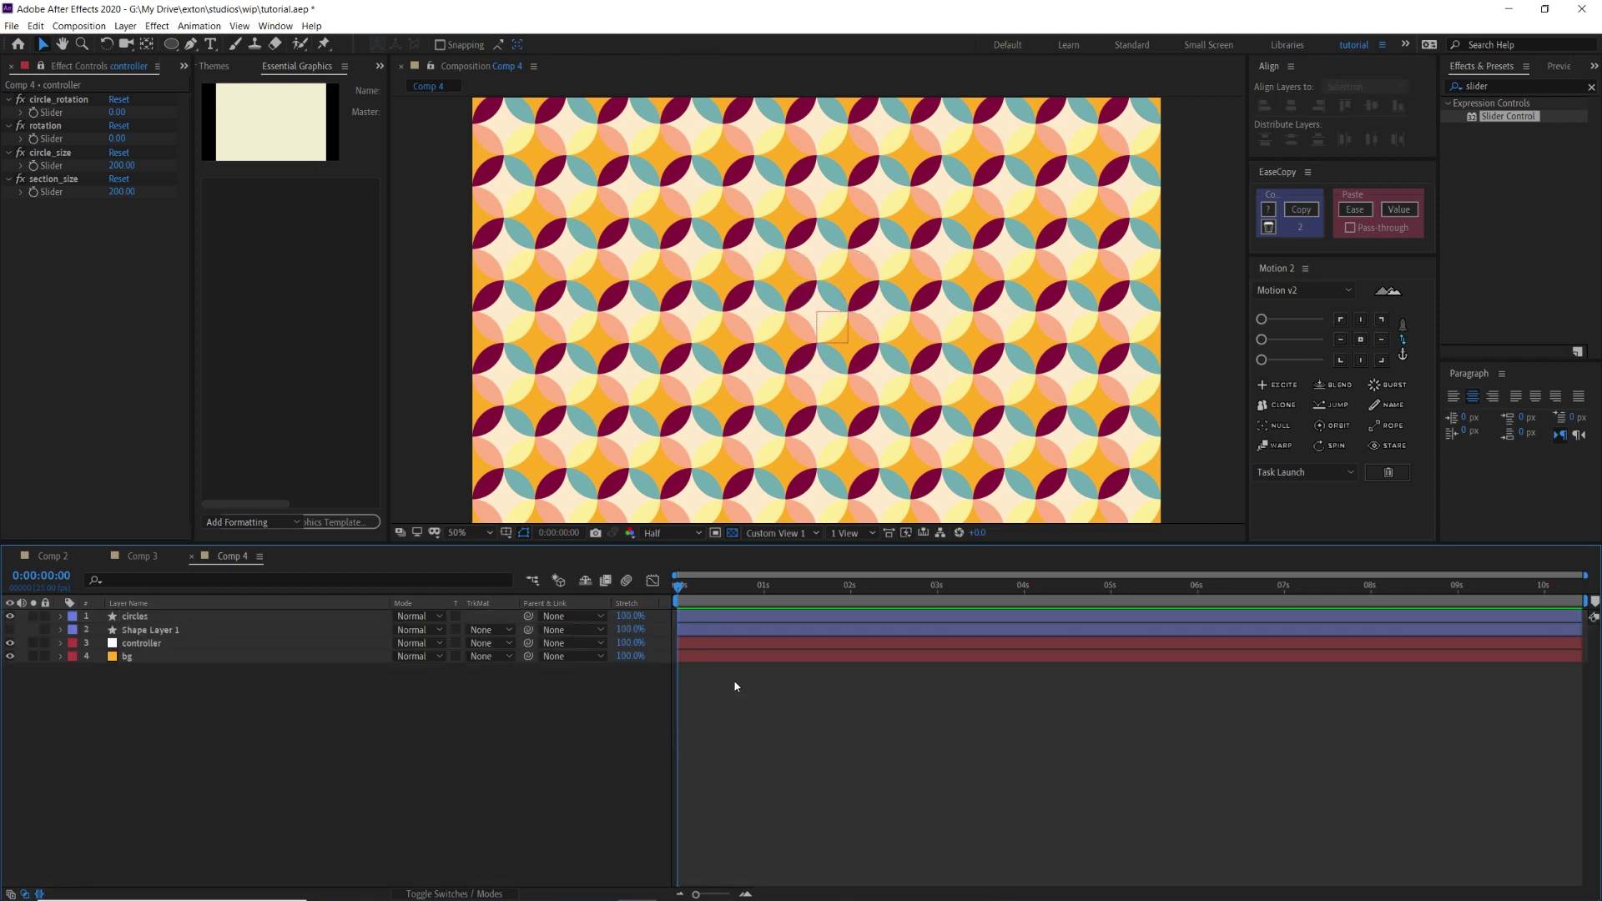
Start keyframing the controller's section_size and circle_size sliders at 0:00:00:00 with both values at 0.
click(163, 616)
click(688, 646)
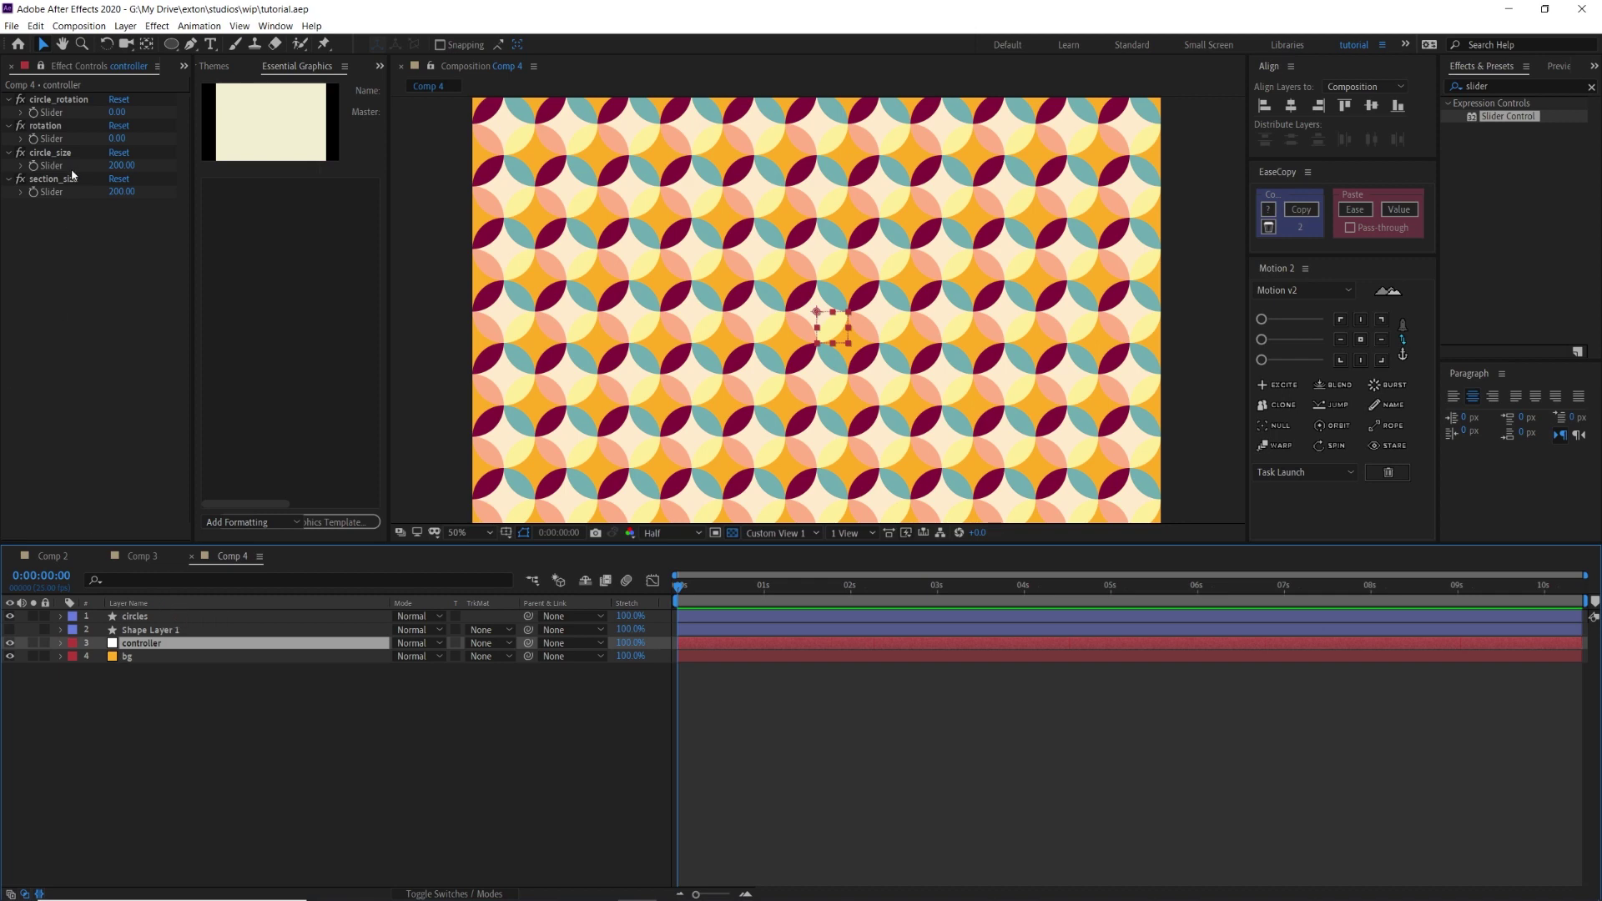
click(33, 192)
click(33, 166)
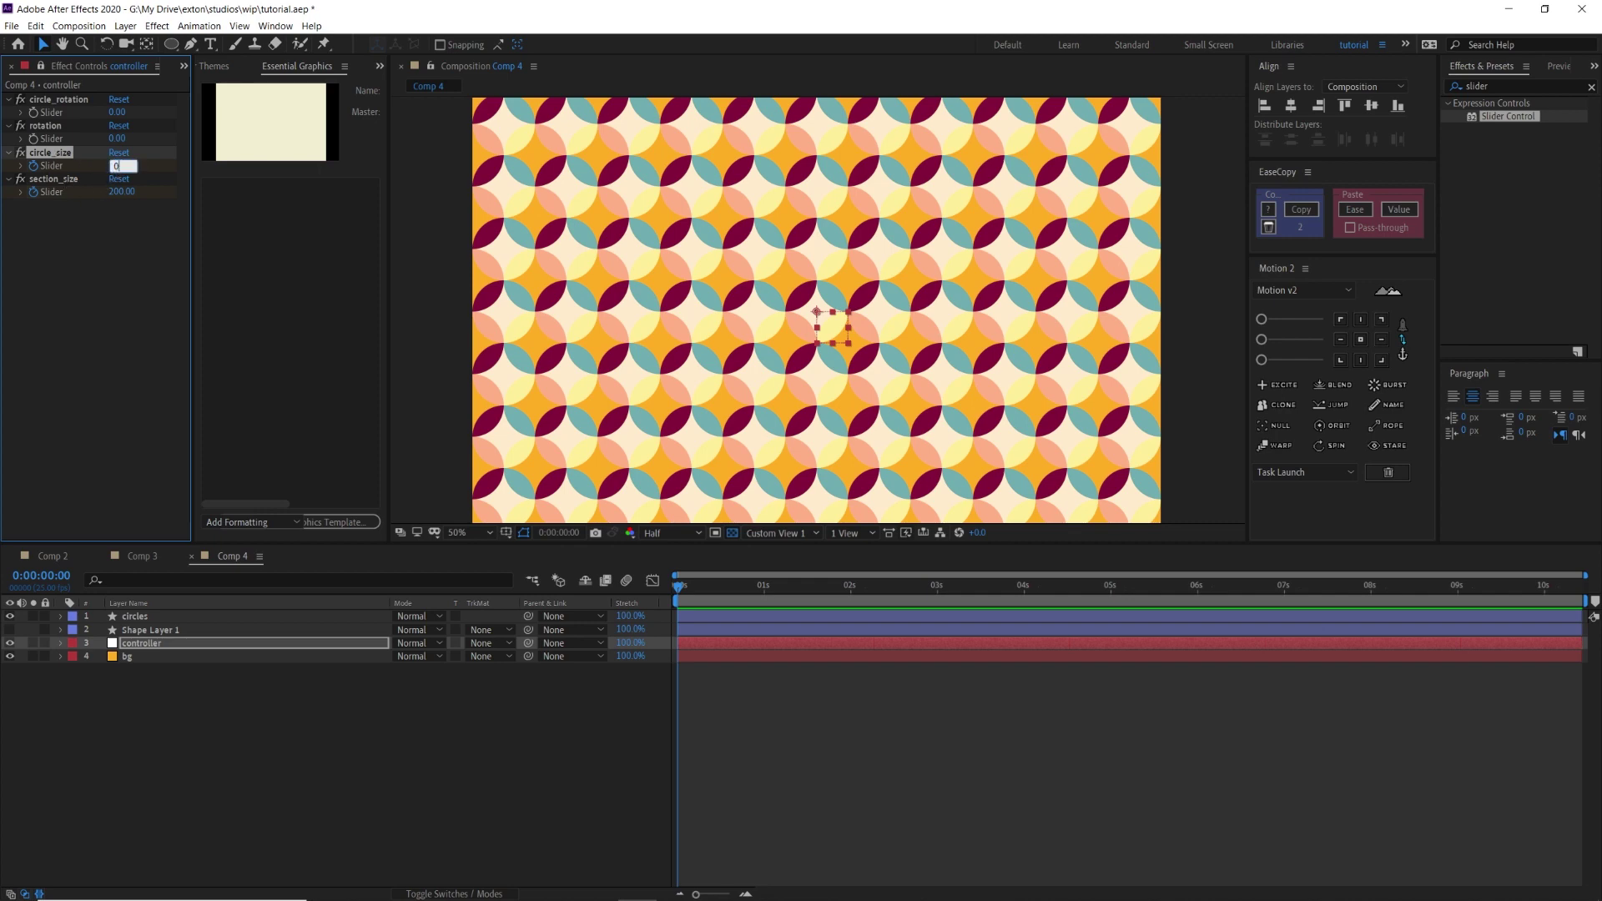
key(Return)
click(118, 178)
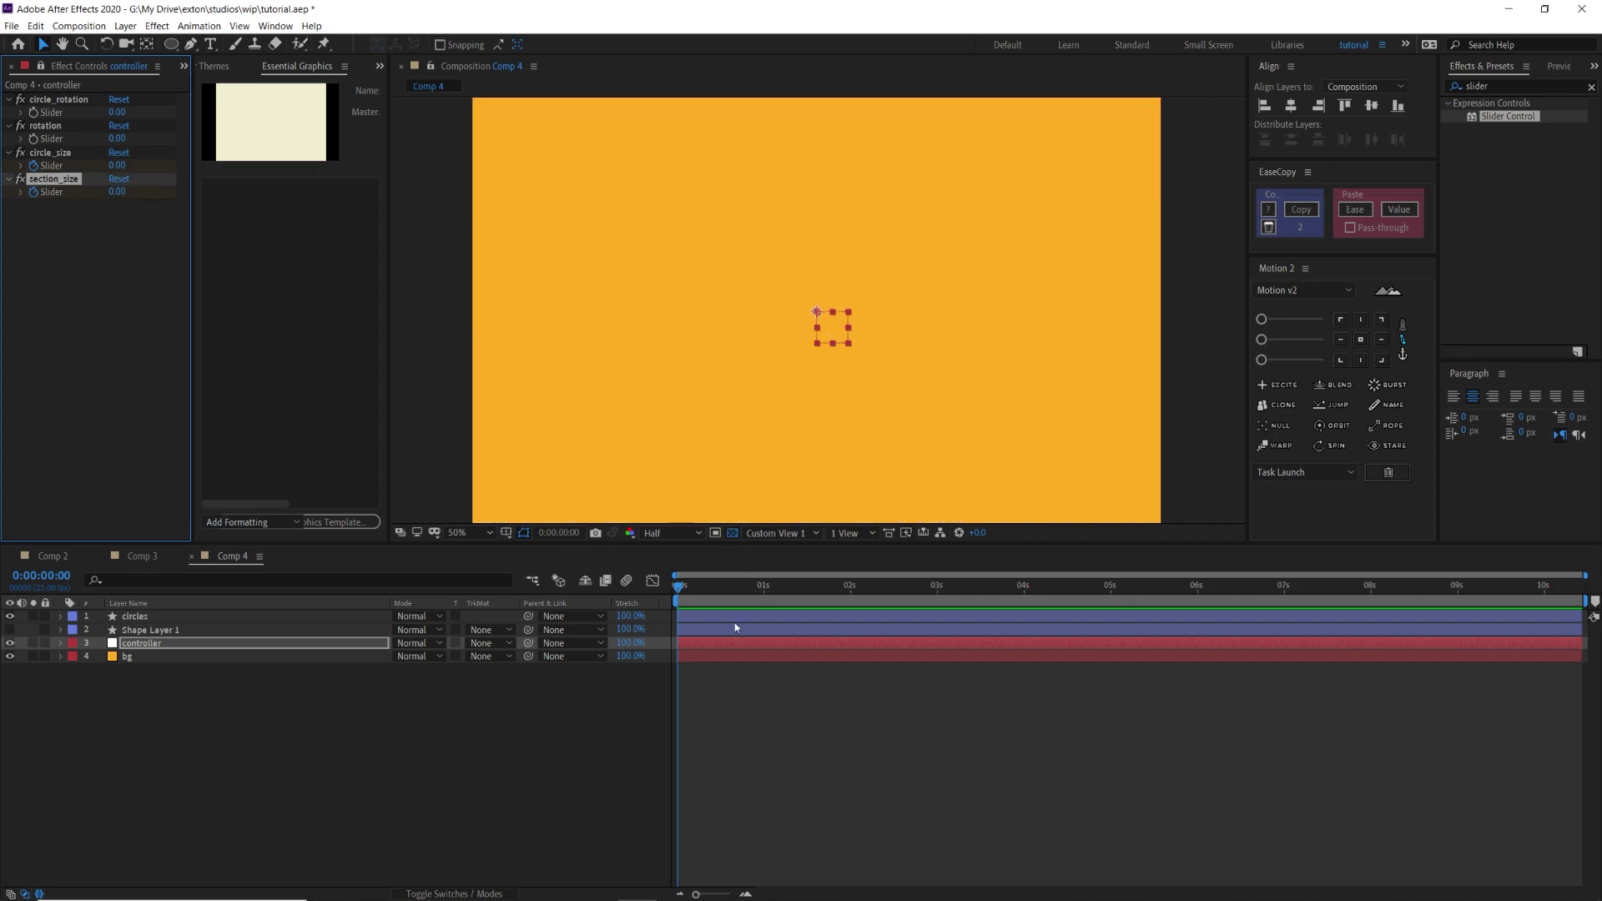
Add keyframes at 0:00:01:06 that set the controller's circle_size and section_size sliders to 200.
click(719, 644)
drag(766, 588, 786, 595)
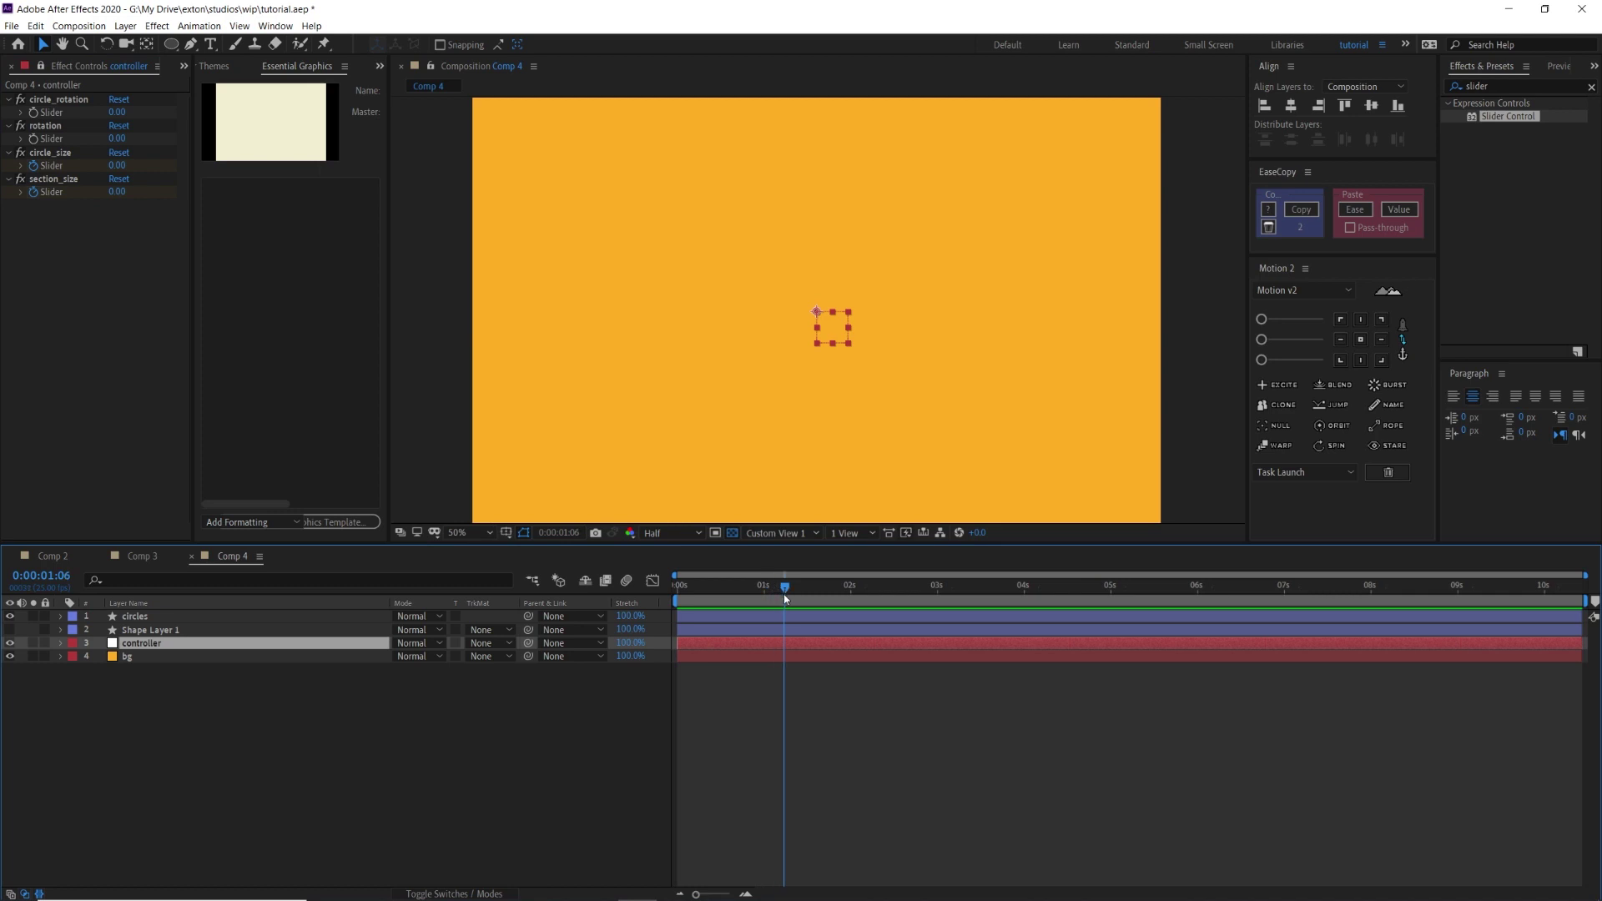
click(116, 167)
text(200)
key(Tab)
text(200)
key(Return)
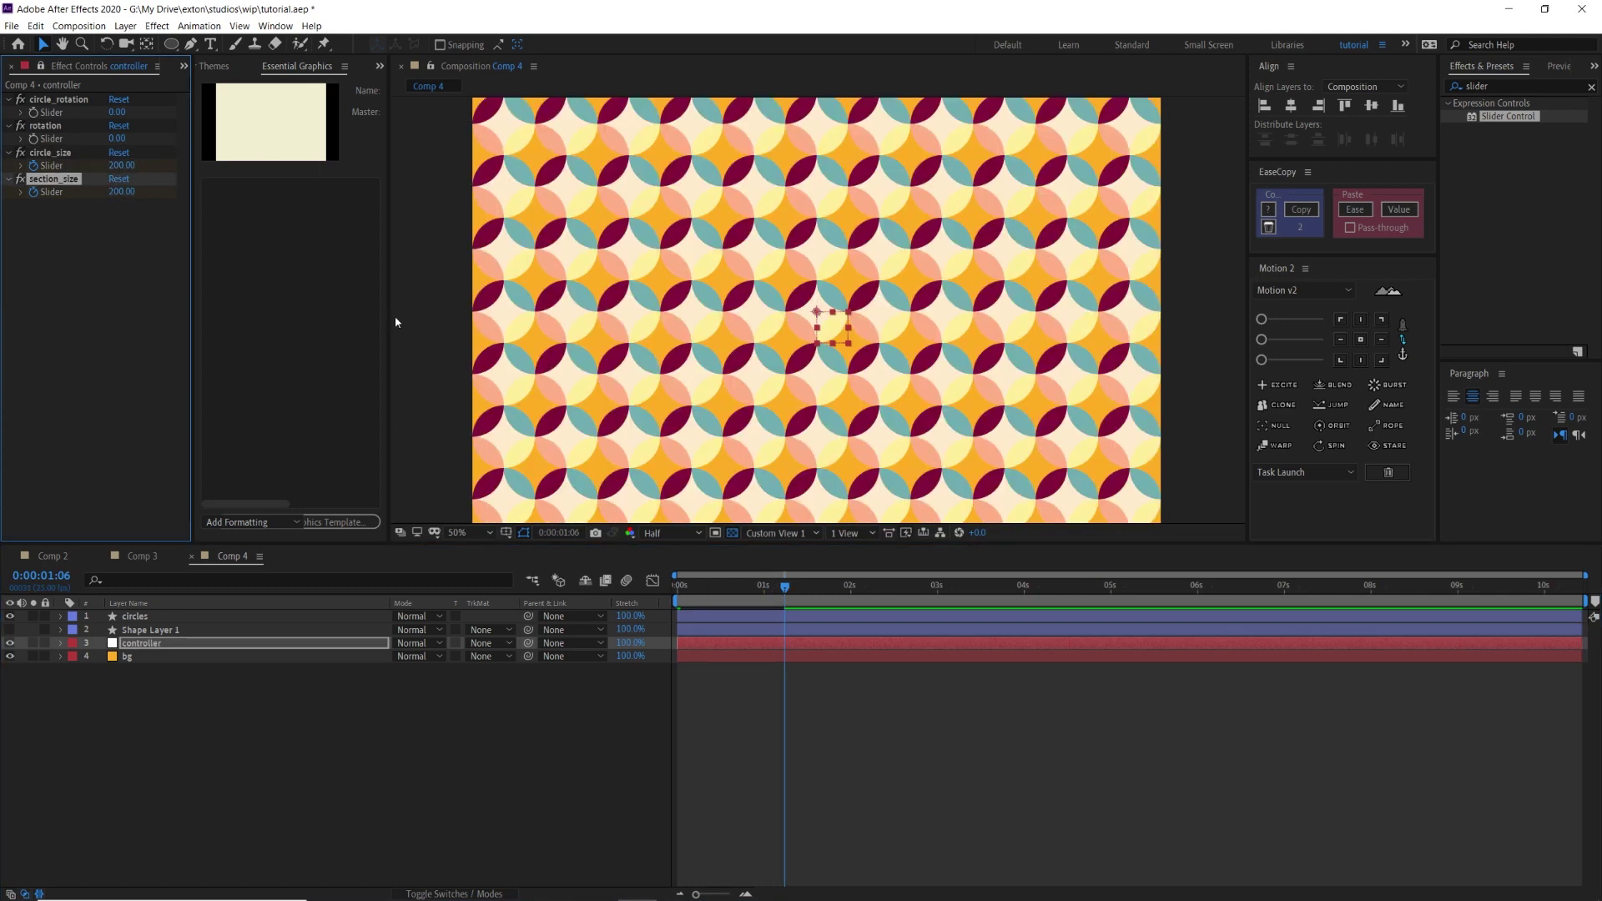
Reveal the controller's keyframes in the timeline and preview the size animation.
click(759, 673)
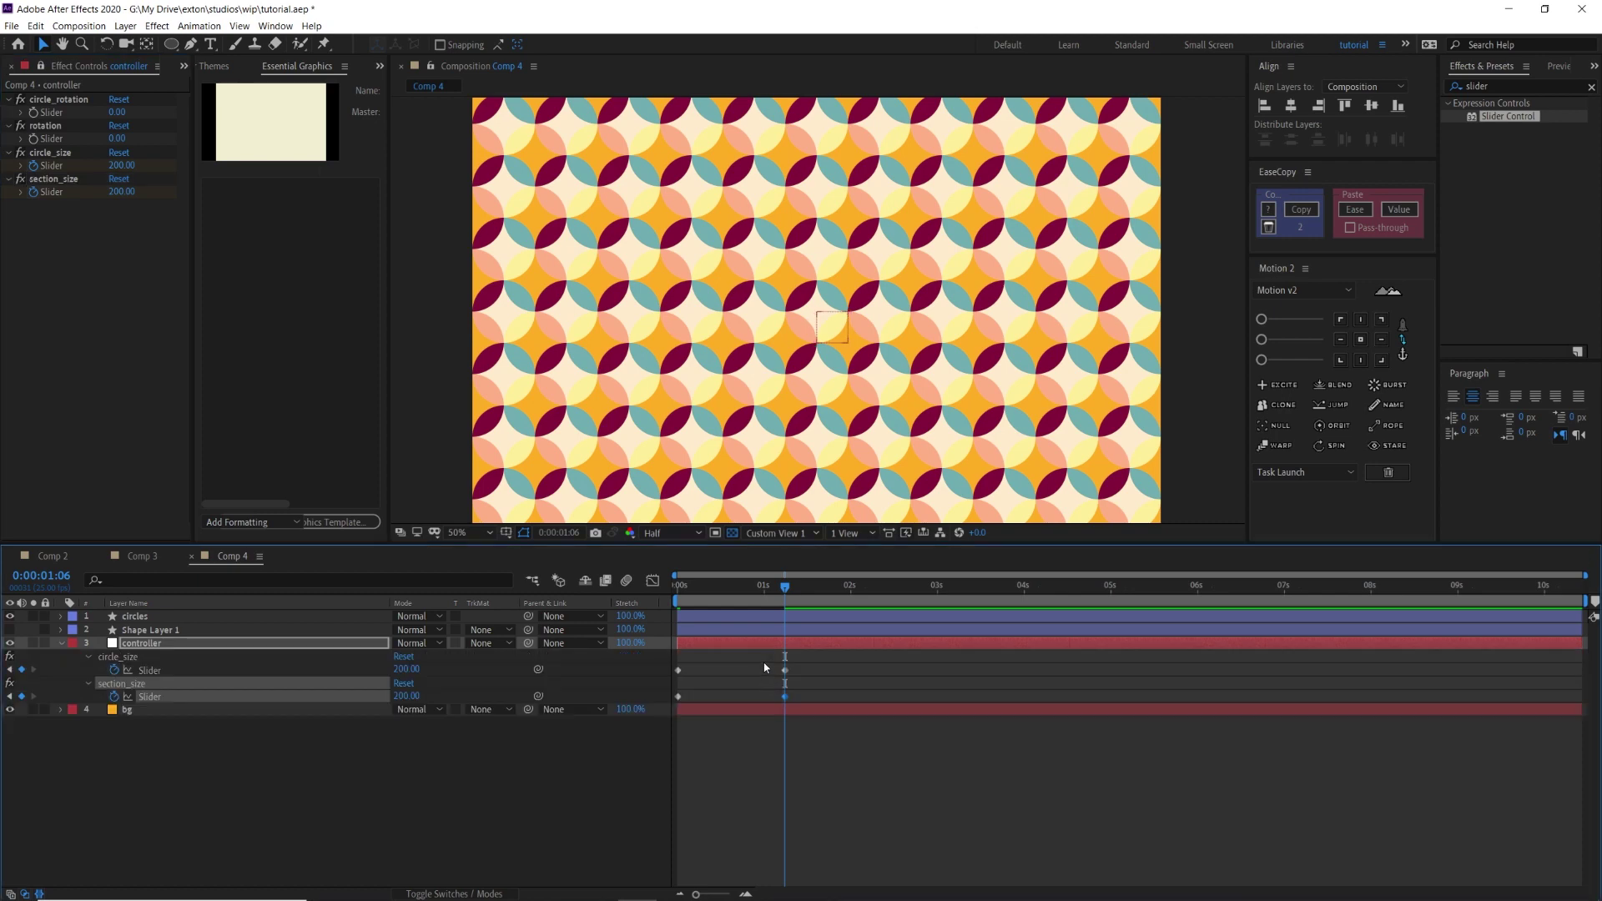
key(u)
click(718, 587)
key(space)
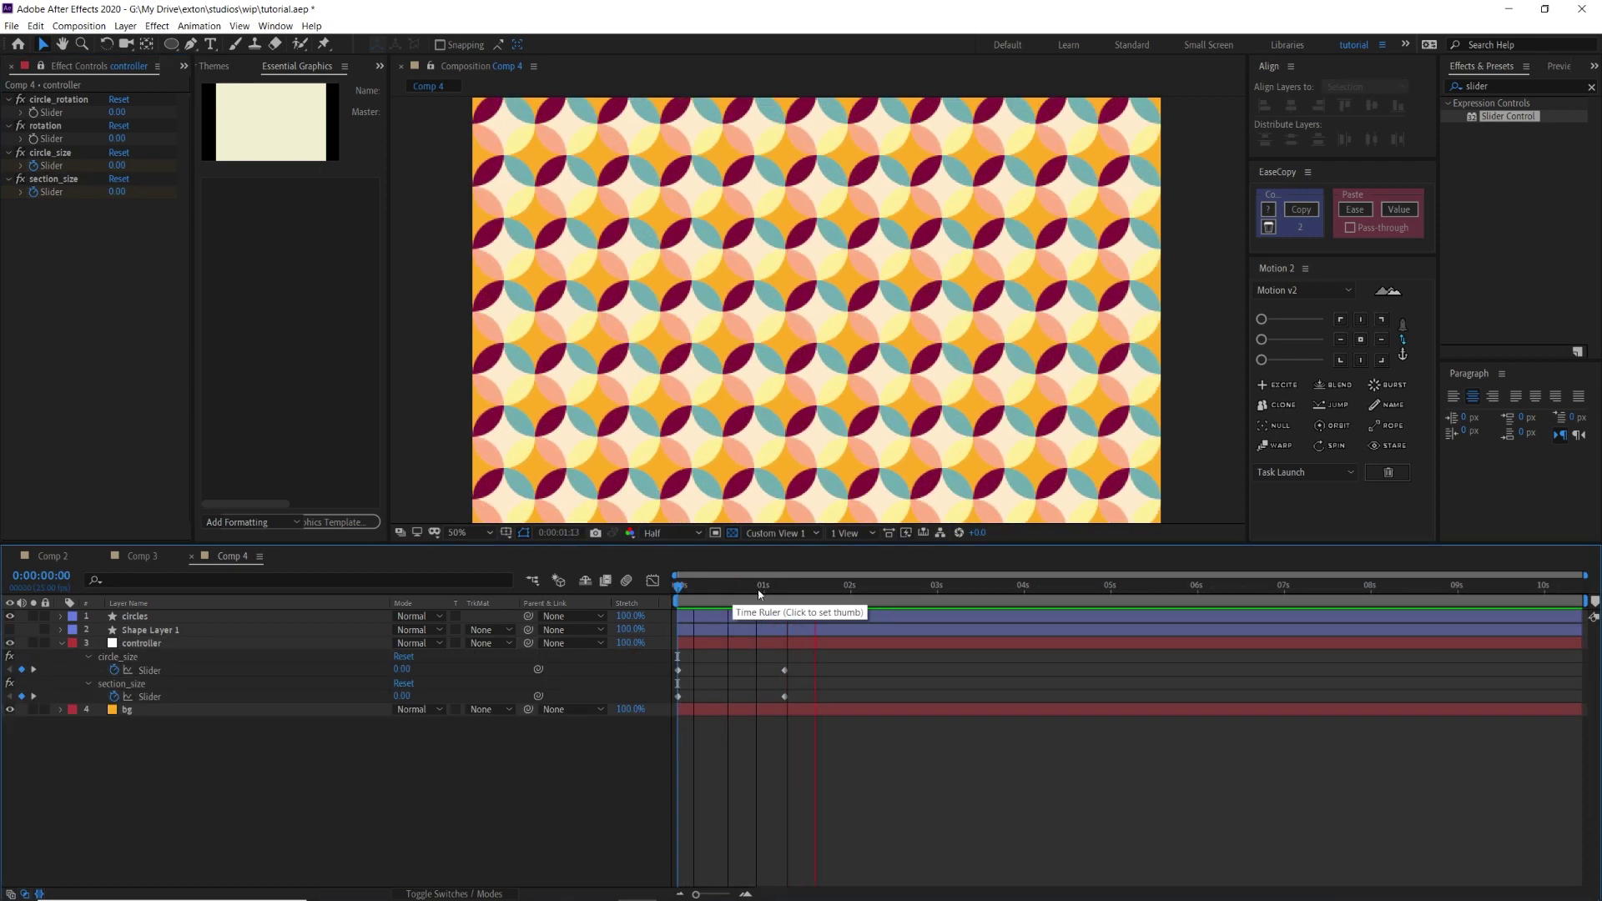
Apply Easy Ease to all the circle_size and section_size keyframes on the controller.
click(708, 587)
drag(696, 597, 793, 603)
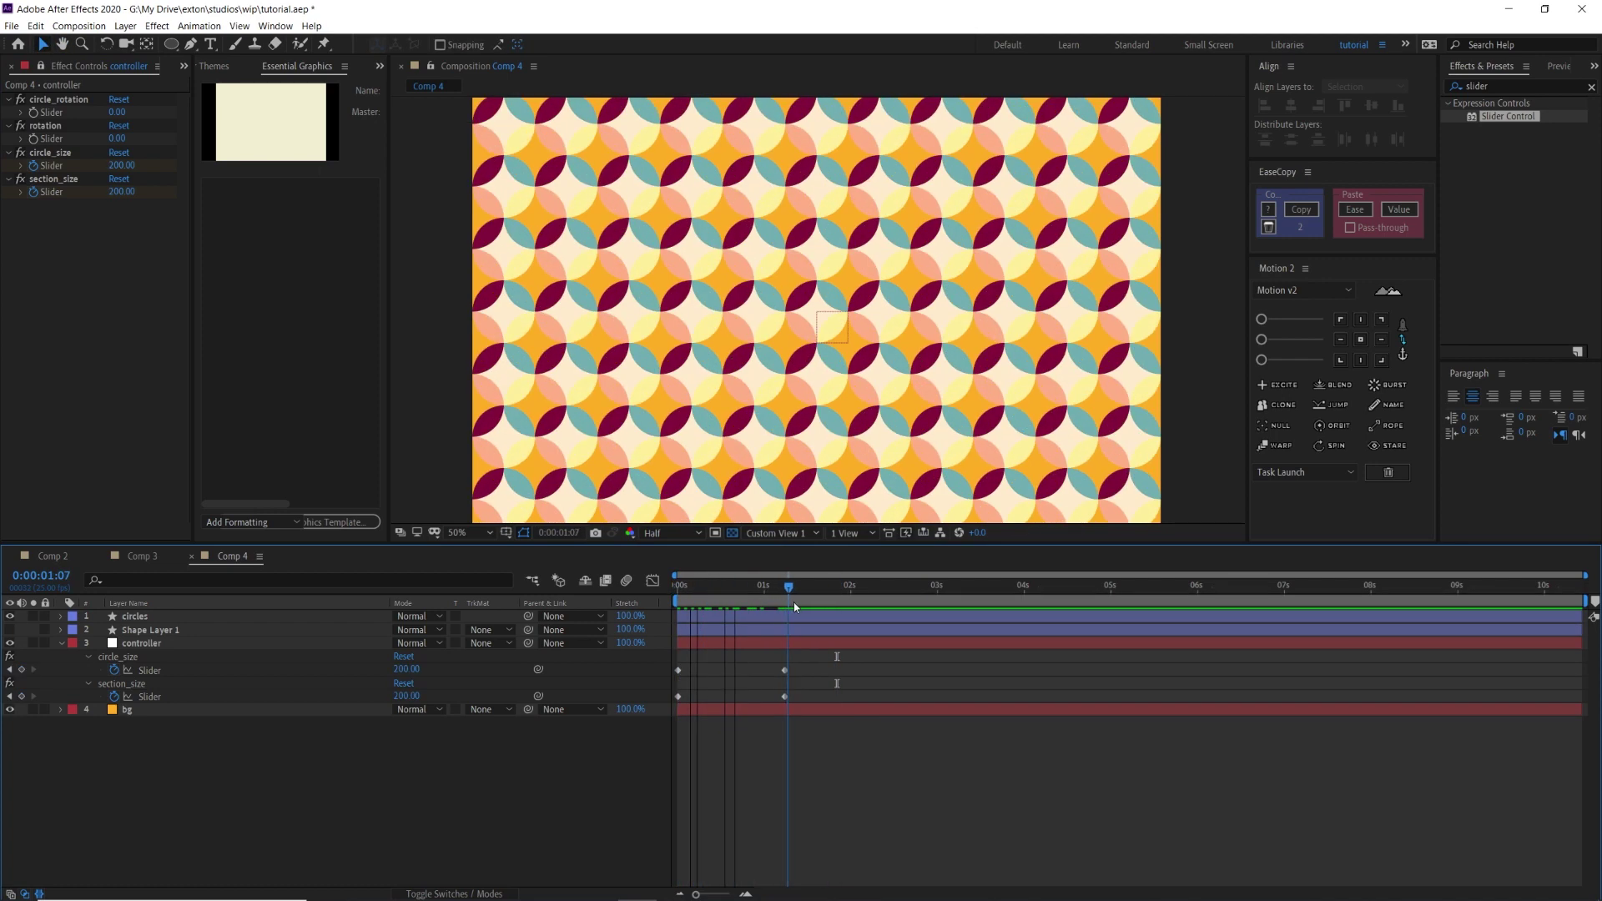
drag(808, 701, 663, 706)
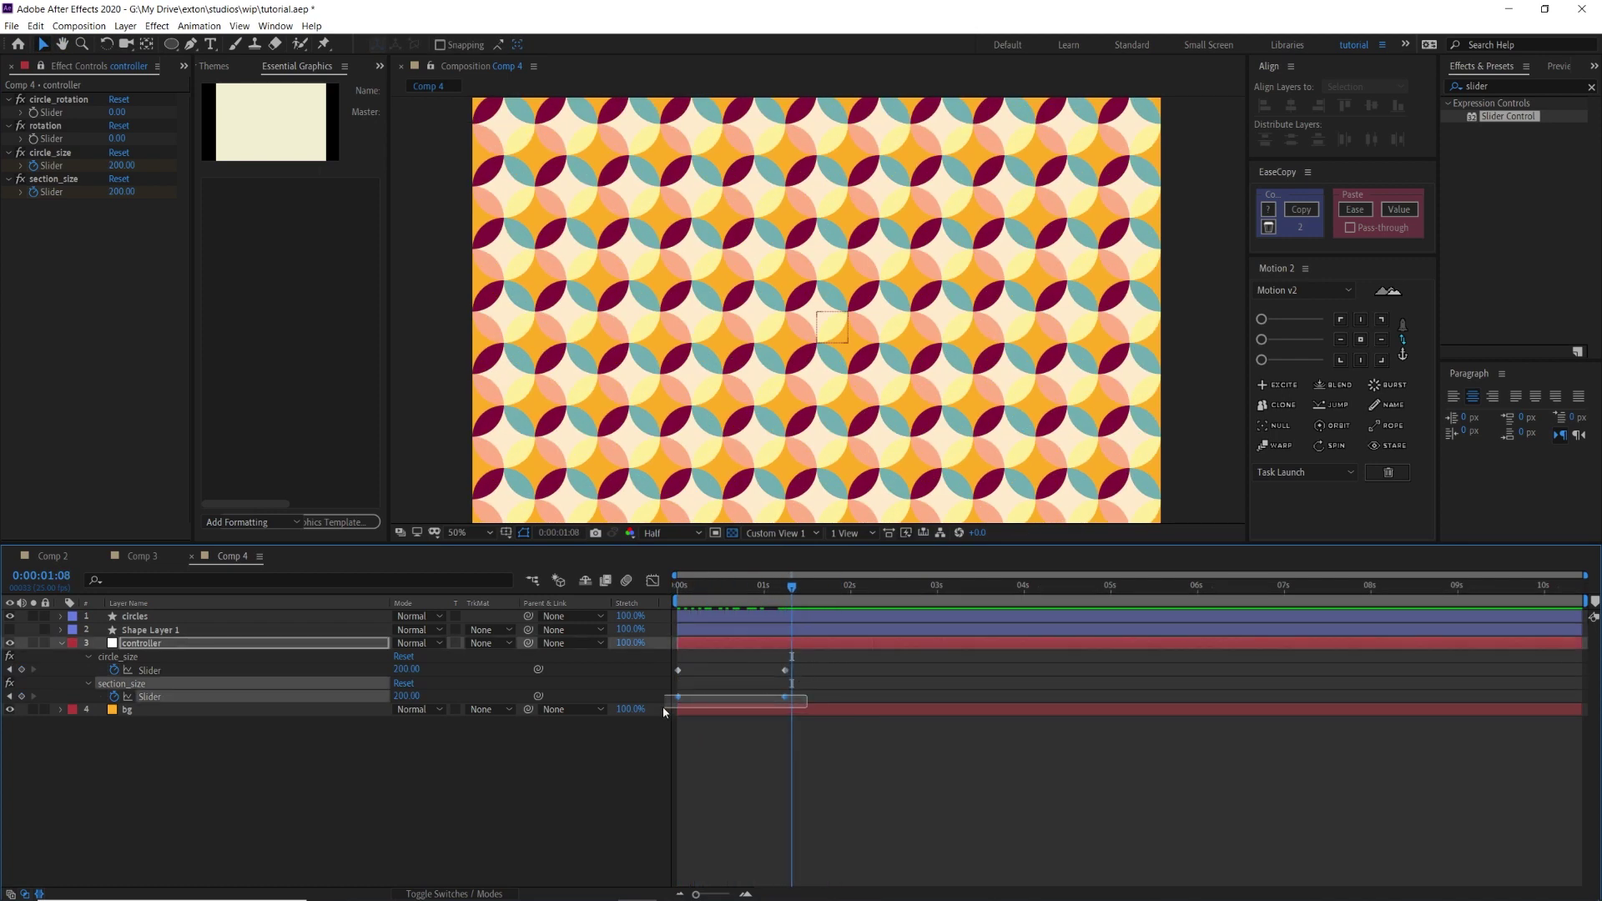
drag(813, 656, 653, 723)
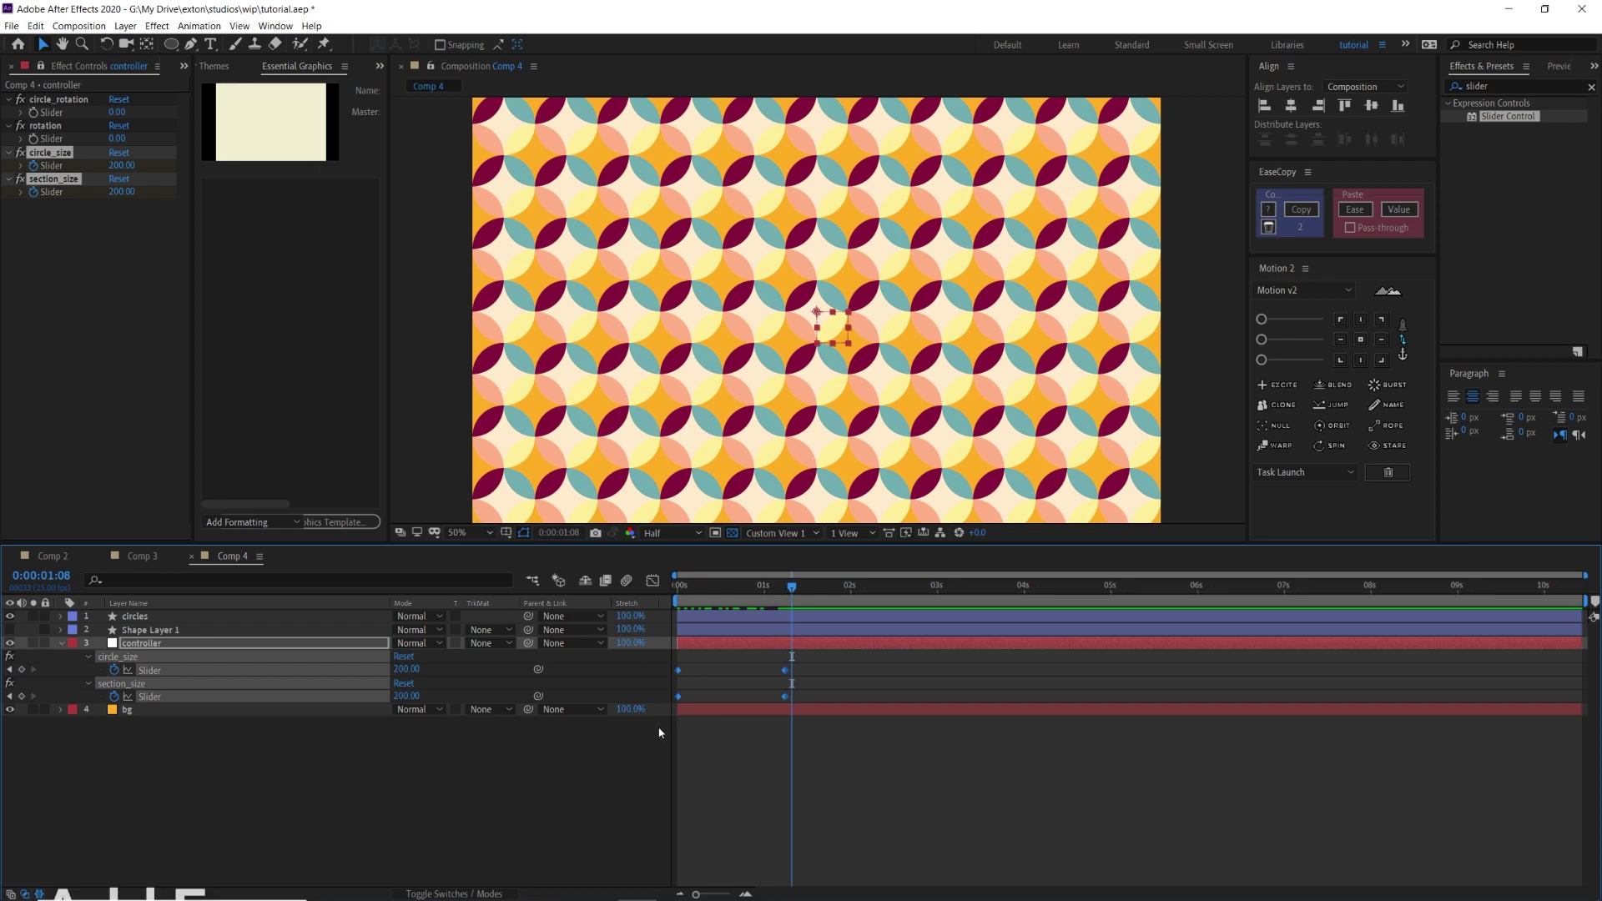
key(F9)
click(724, 719)
Shift both section_size keyframes about 10 frames later than the circle_size ones and preview the staggered growth.
mouse_move(803, 687)
mouse_down()
mouse_move(669, 716)
mouse_move(835, 701)
mouse_move(821, 701)
mouse_up()
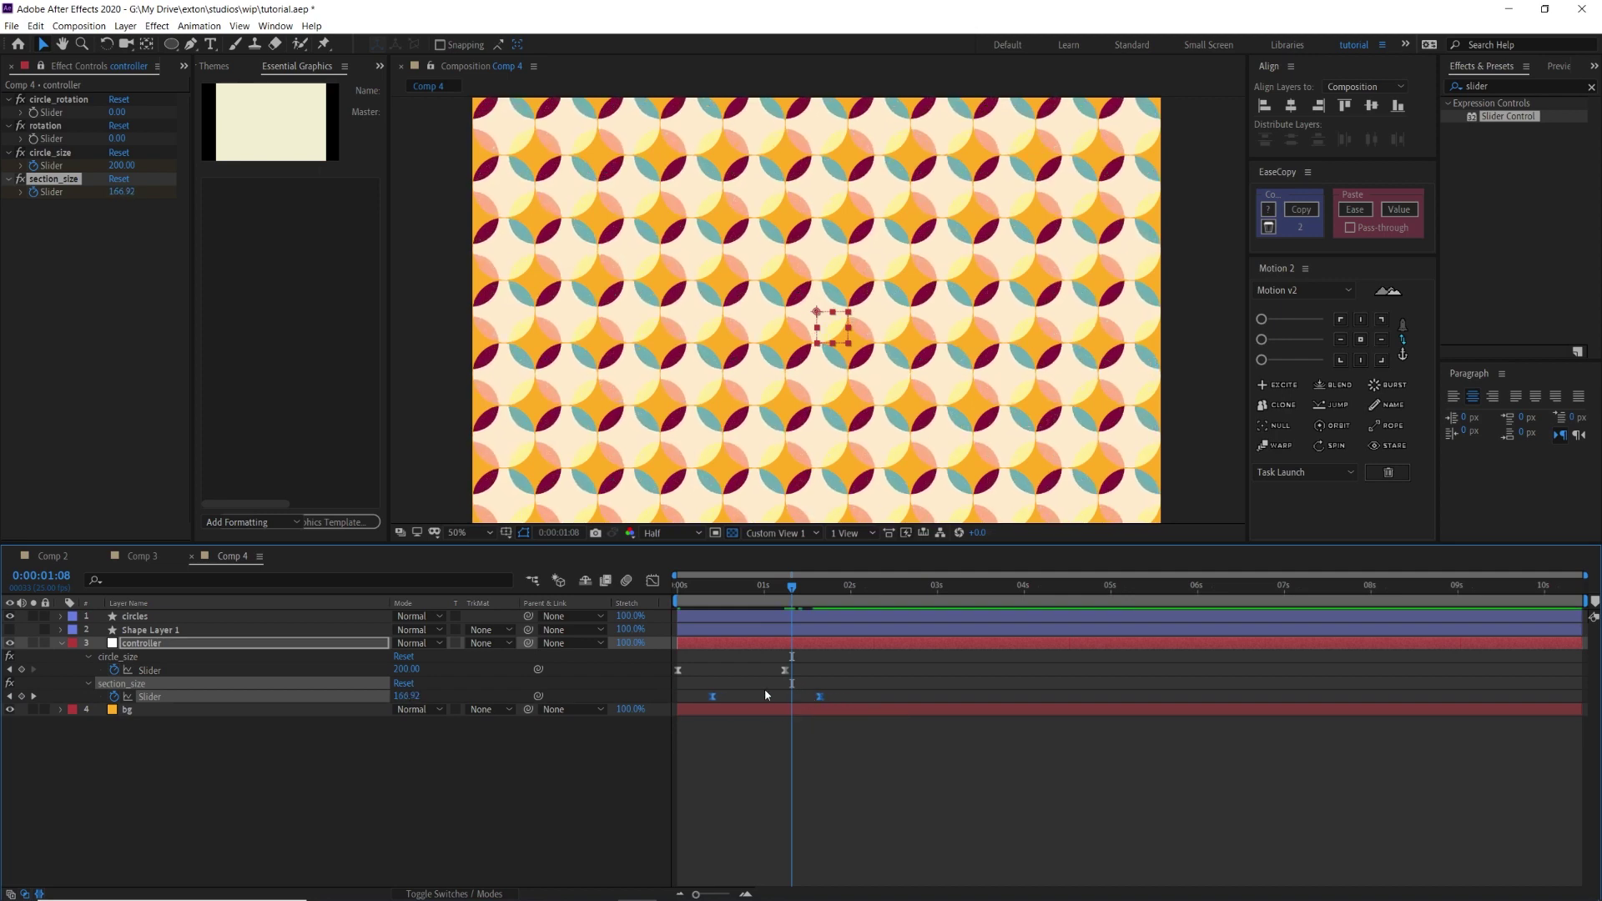
click(779, 682)
drag(780, 598, 662, 589)
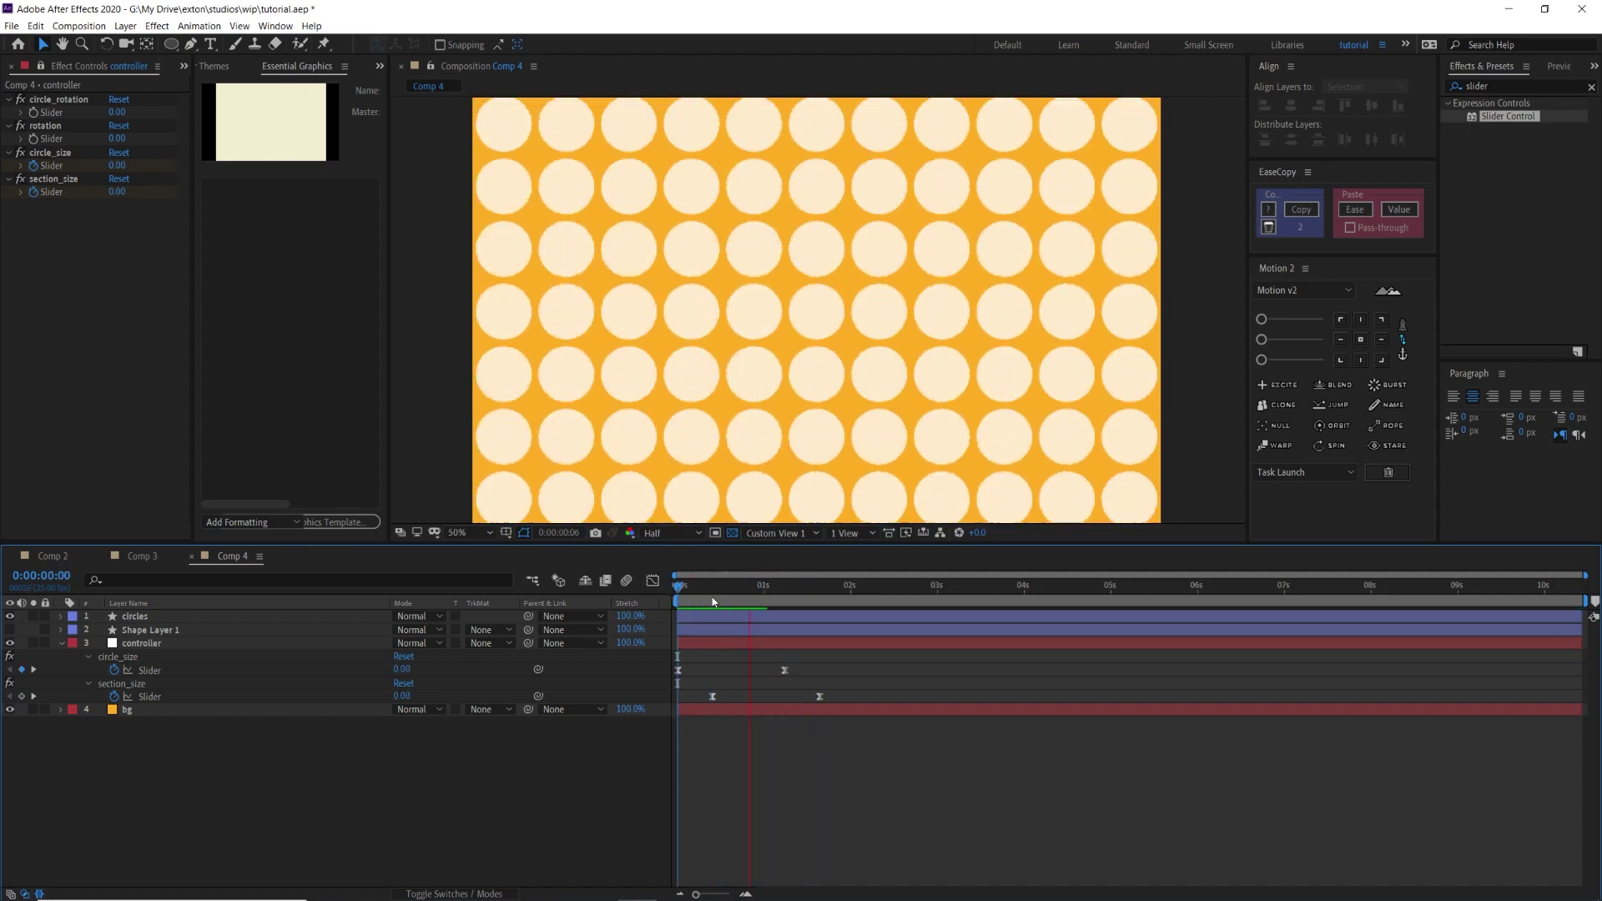
key(space)
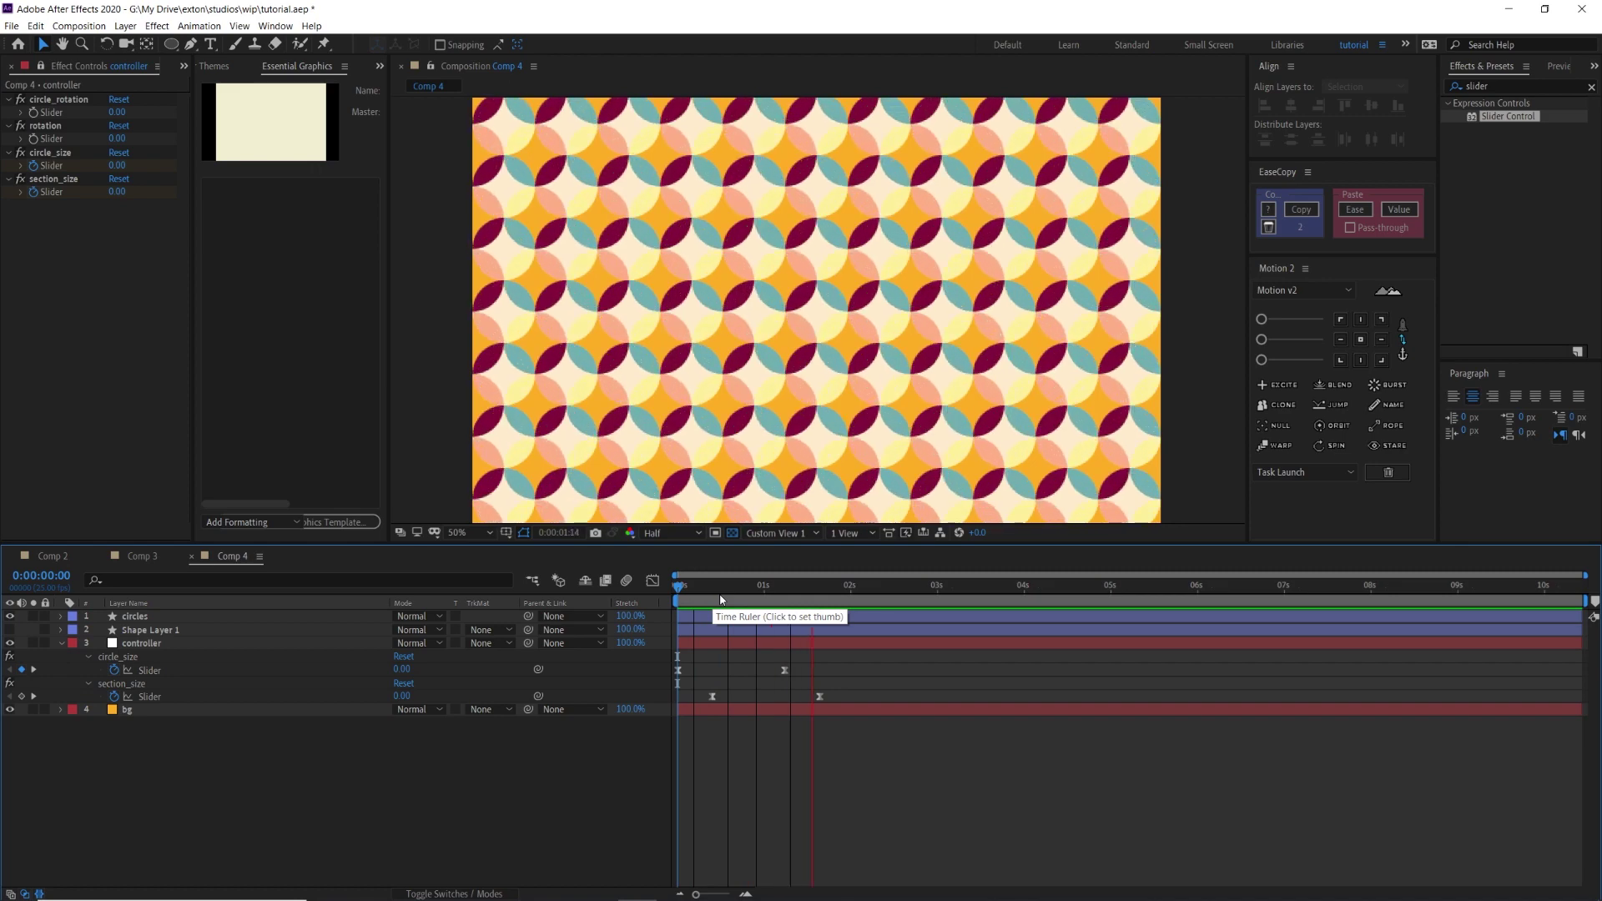
Keyframe the controller's rotation slider at 0 at 0:00:01:17 and at 90 at 0:00:02:24.
drag(689, 589, 822, 592)
click(235, 645)
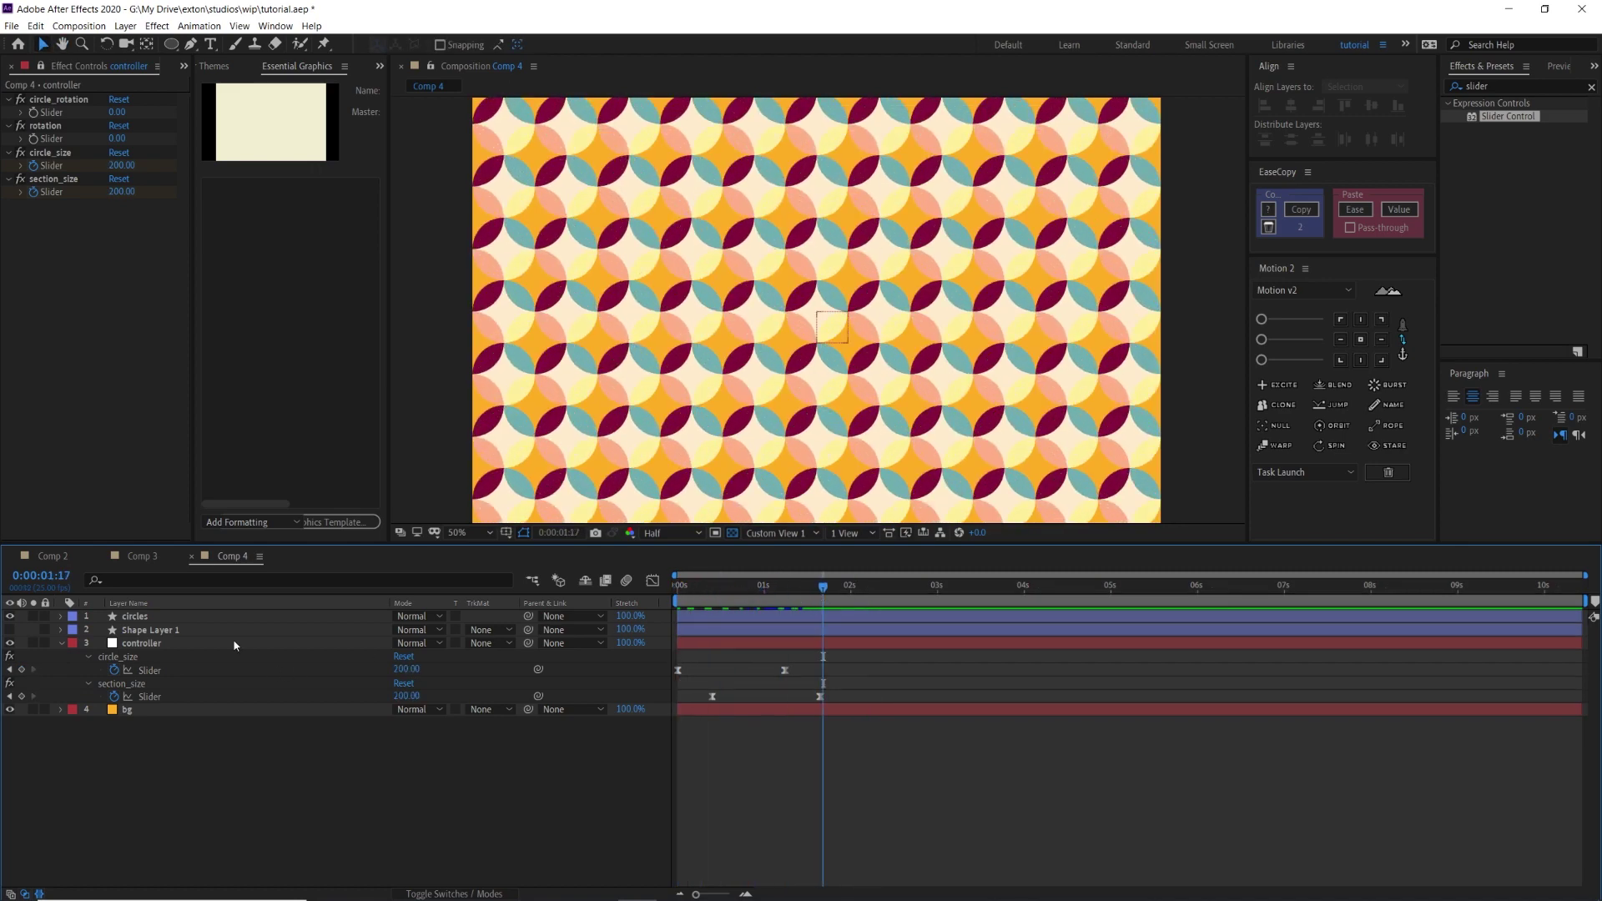
click(155, 644)
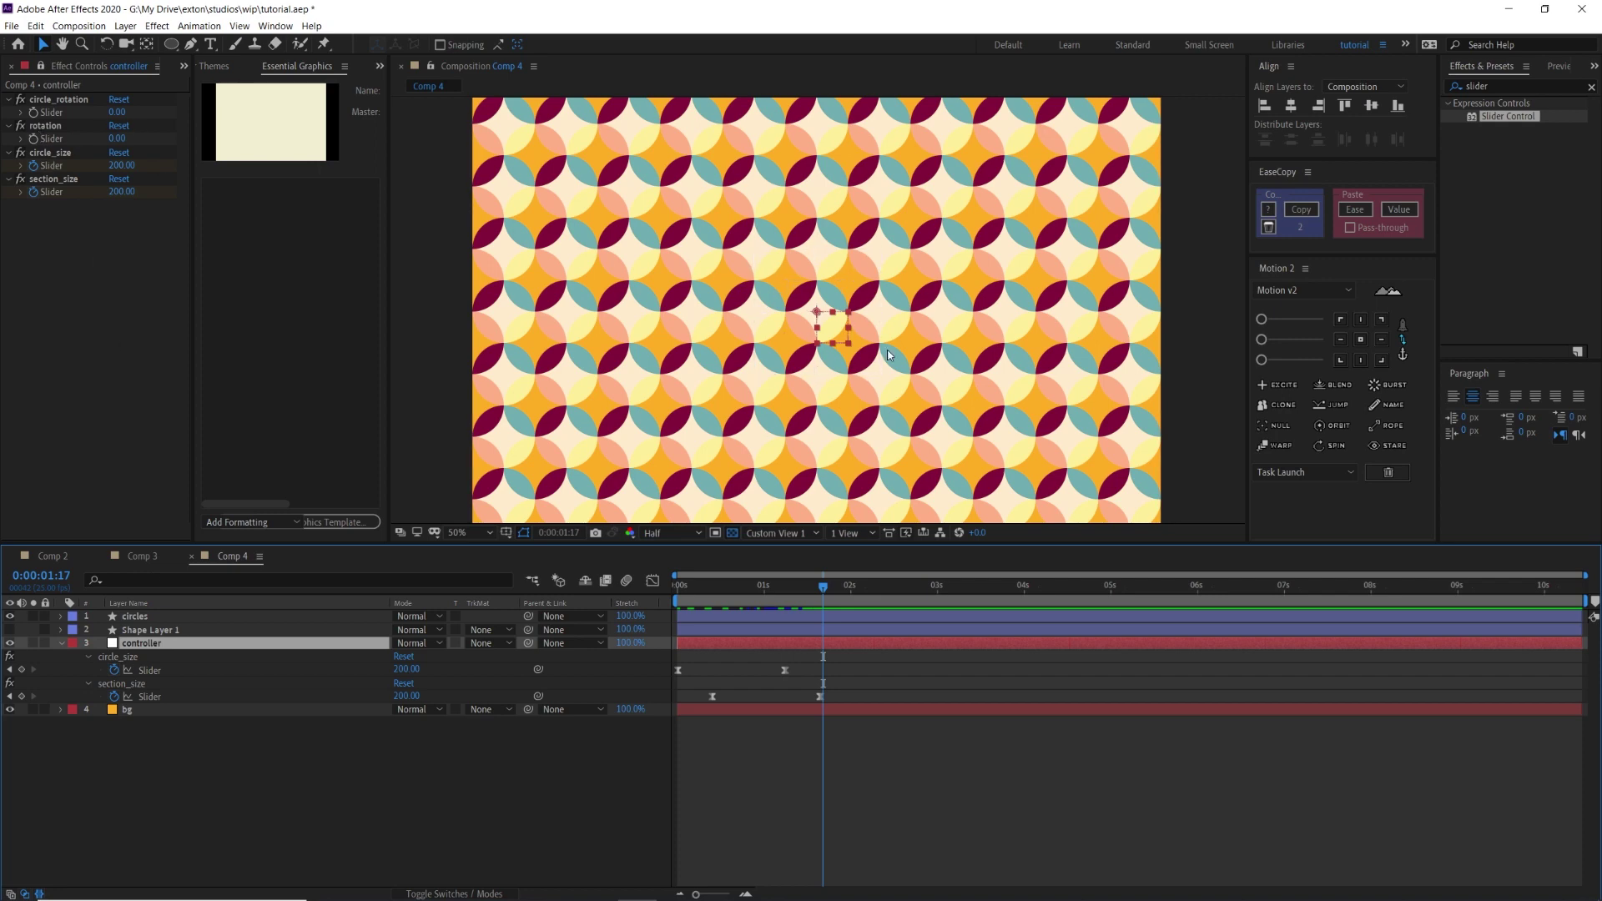
click(33, 139)
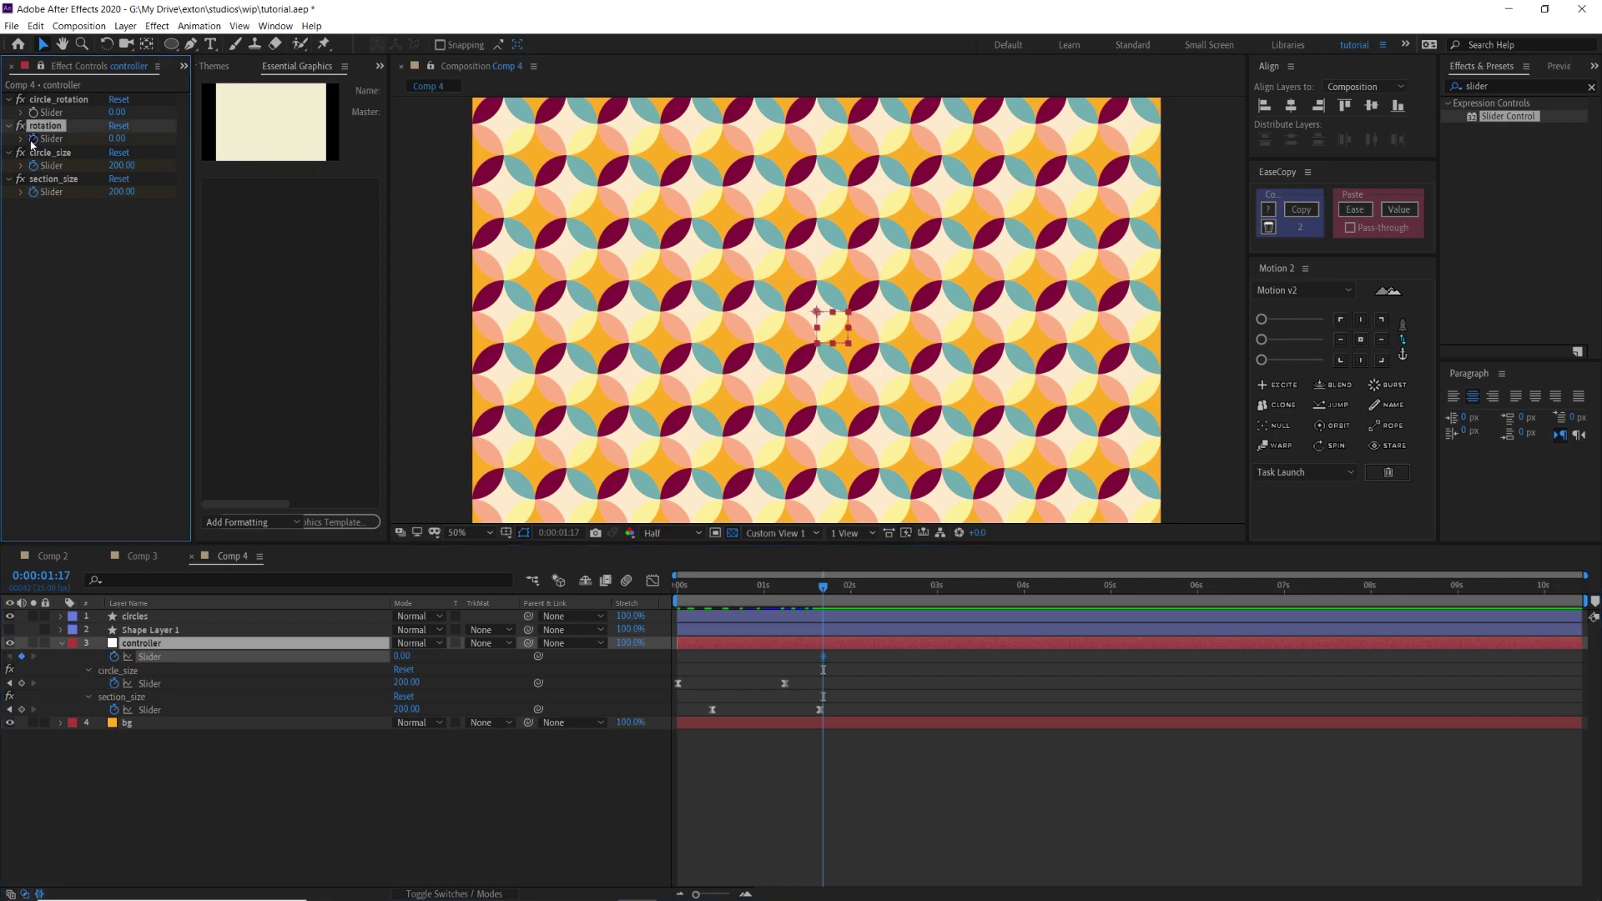
click(177, 643)
drag(889, 578, 934, 582)
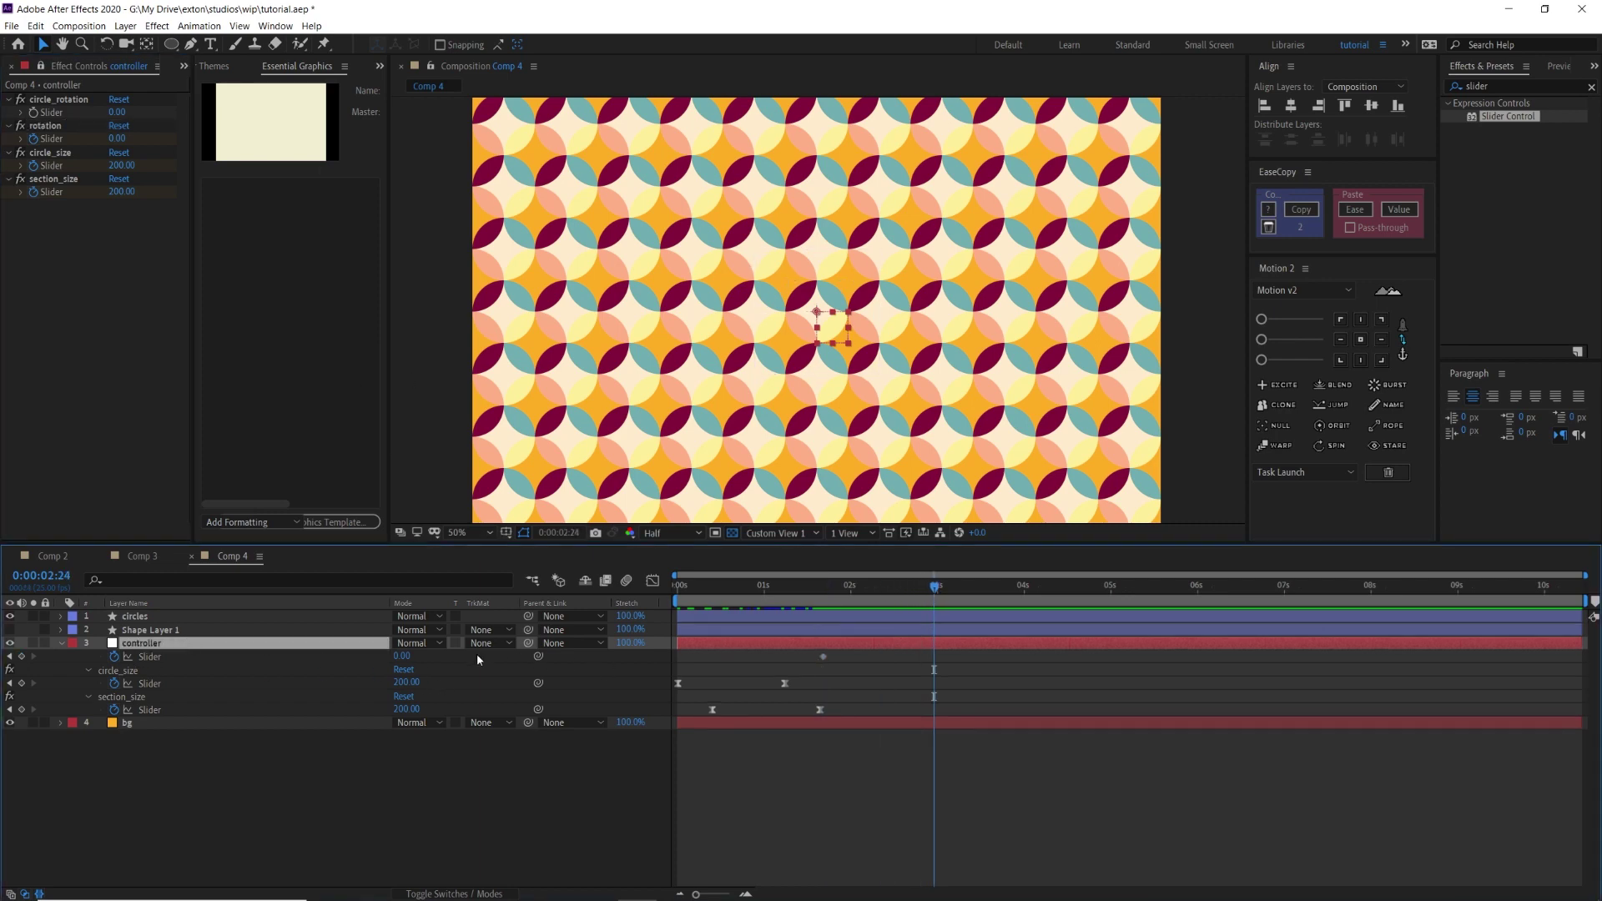
key(Return)
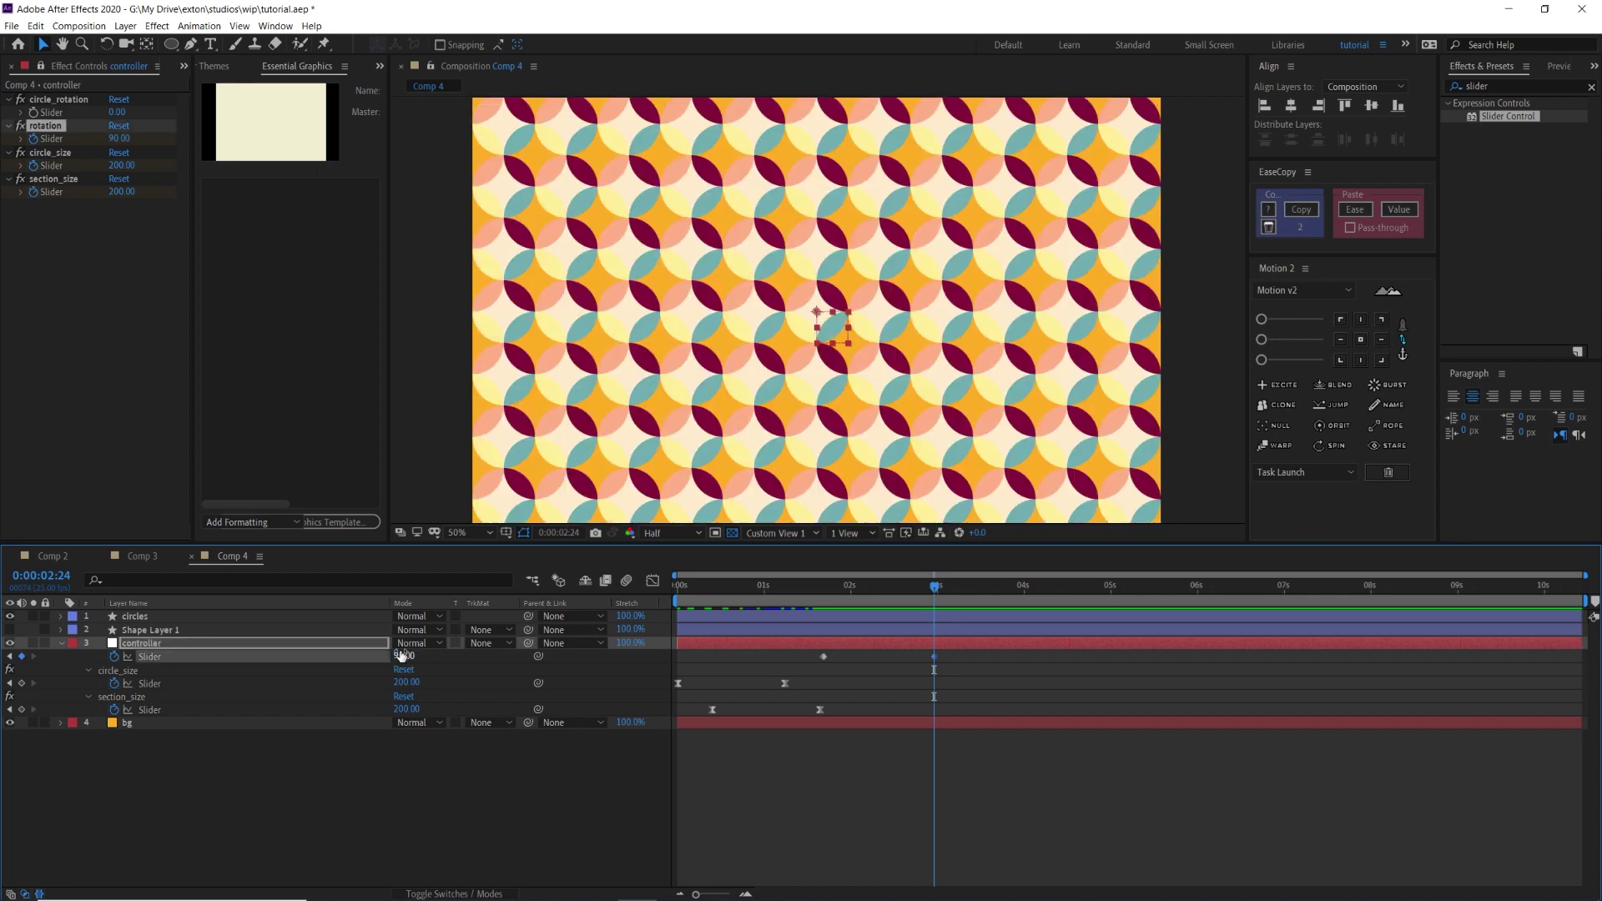
Scrub through the frames between the two rotation keyframes to check how the pattern turns.
drag(935, 587, 822, 586)
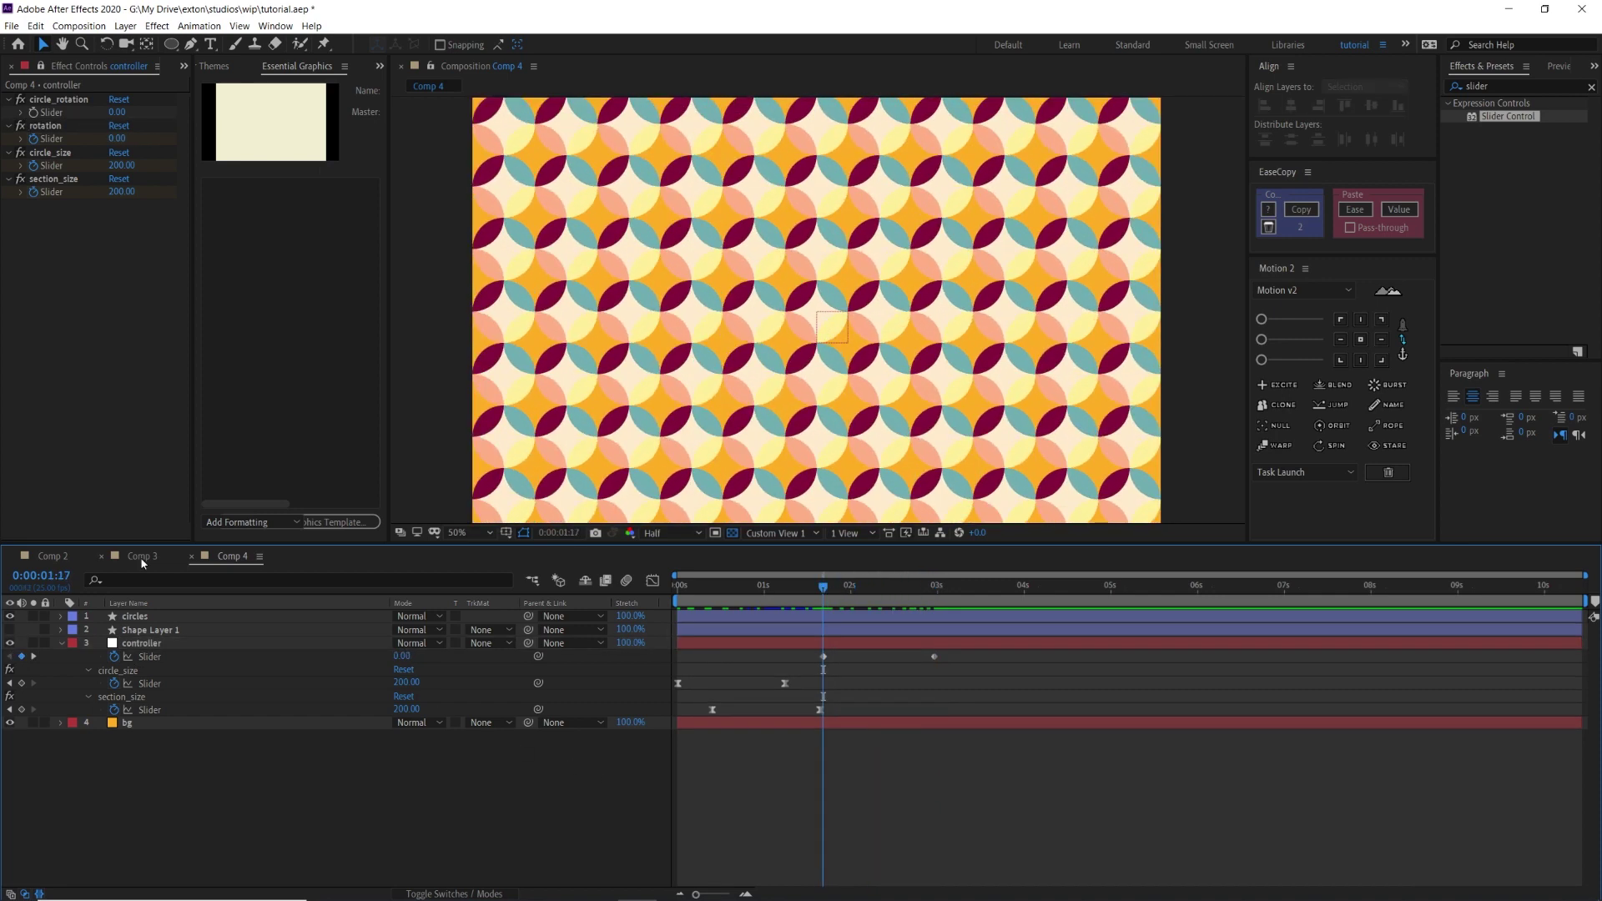
click(826, 332)
key(F2)
drag(829, 594, 869, 588)
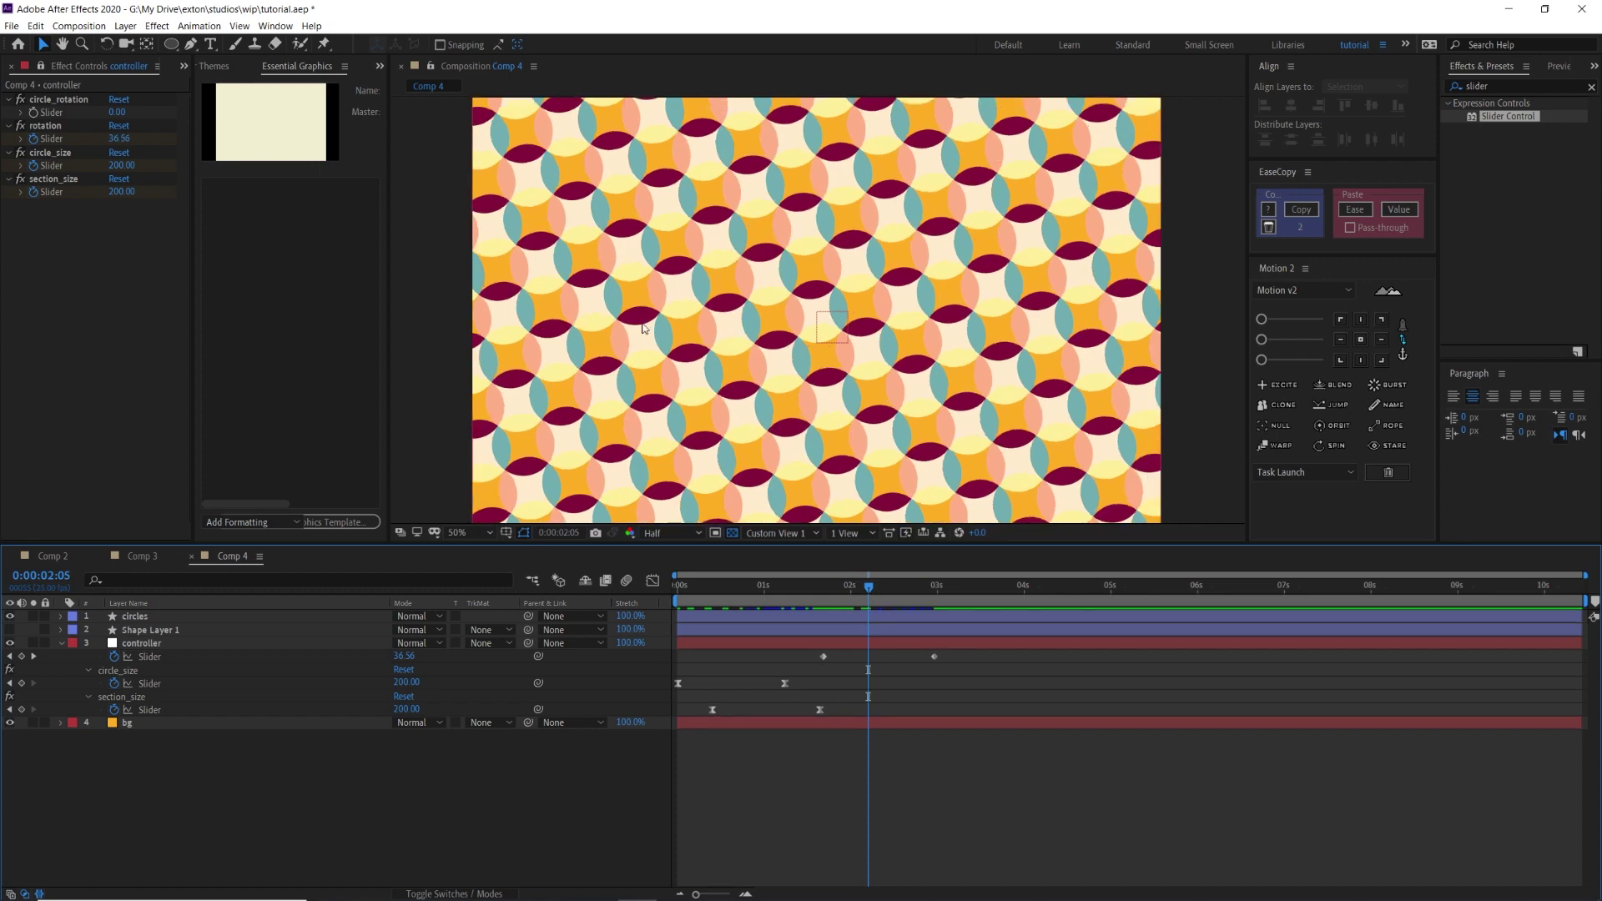
key(j)
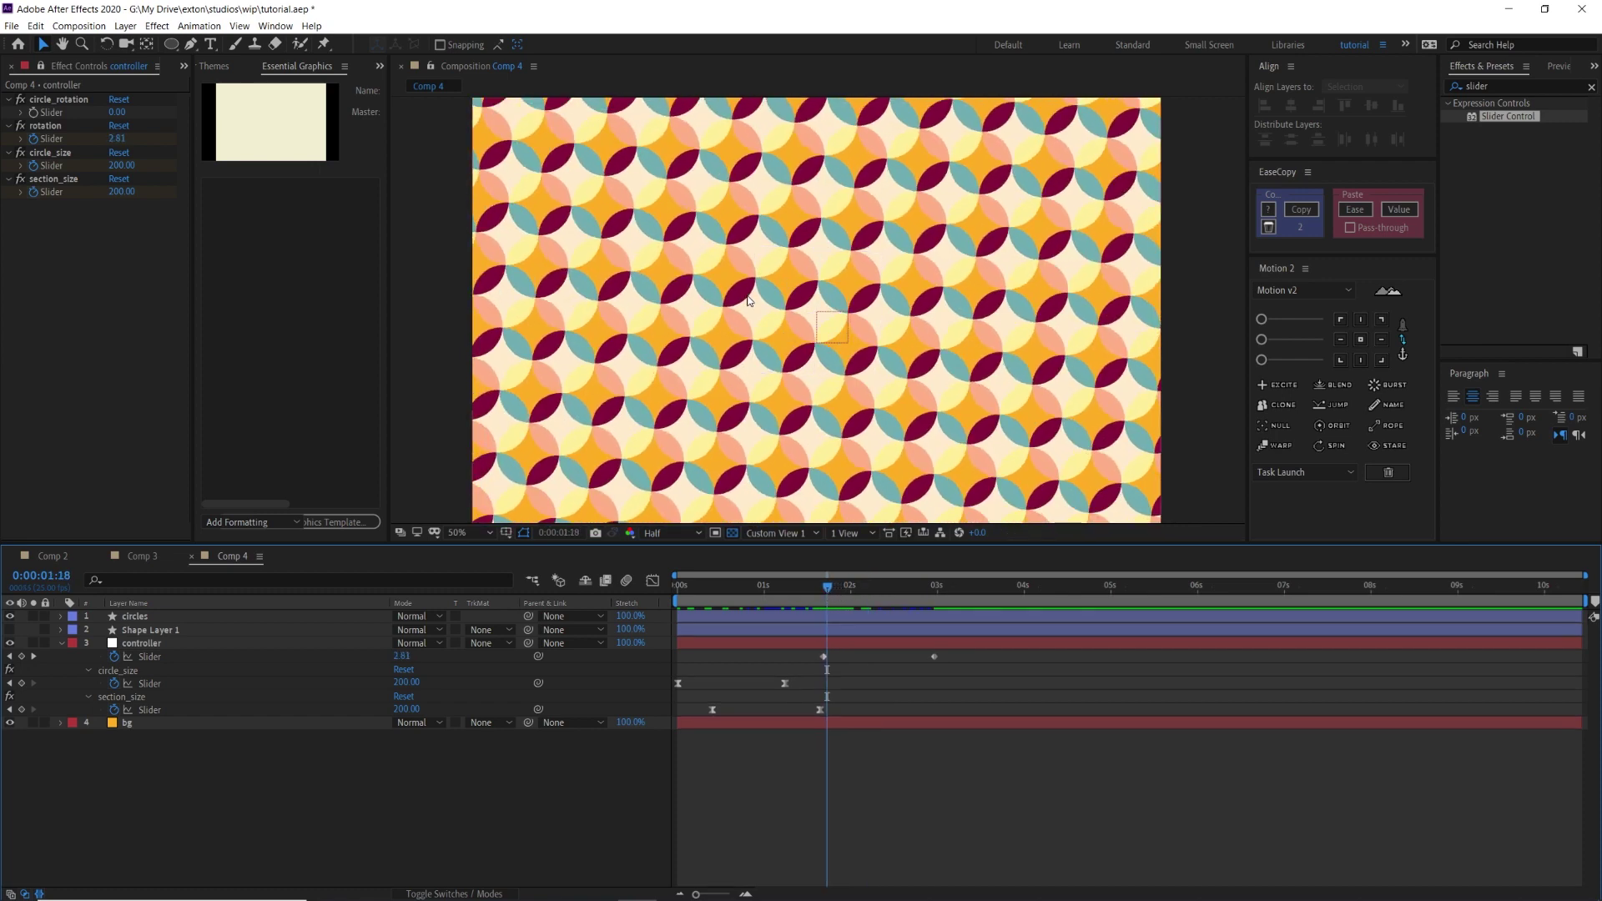
Keyframe the controller's circle_rotation slider at 0 at 0:00:01:17 and at -90 at 0:00:02:24.
key(j)
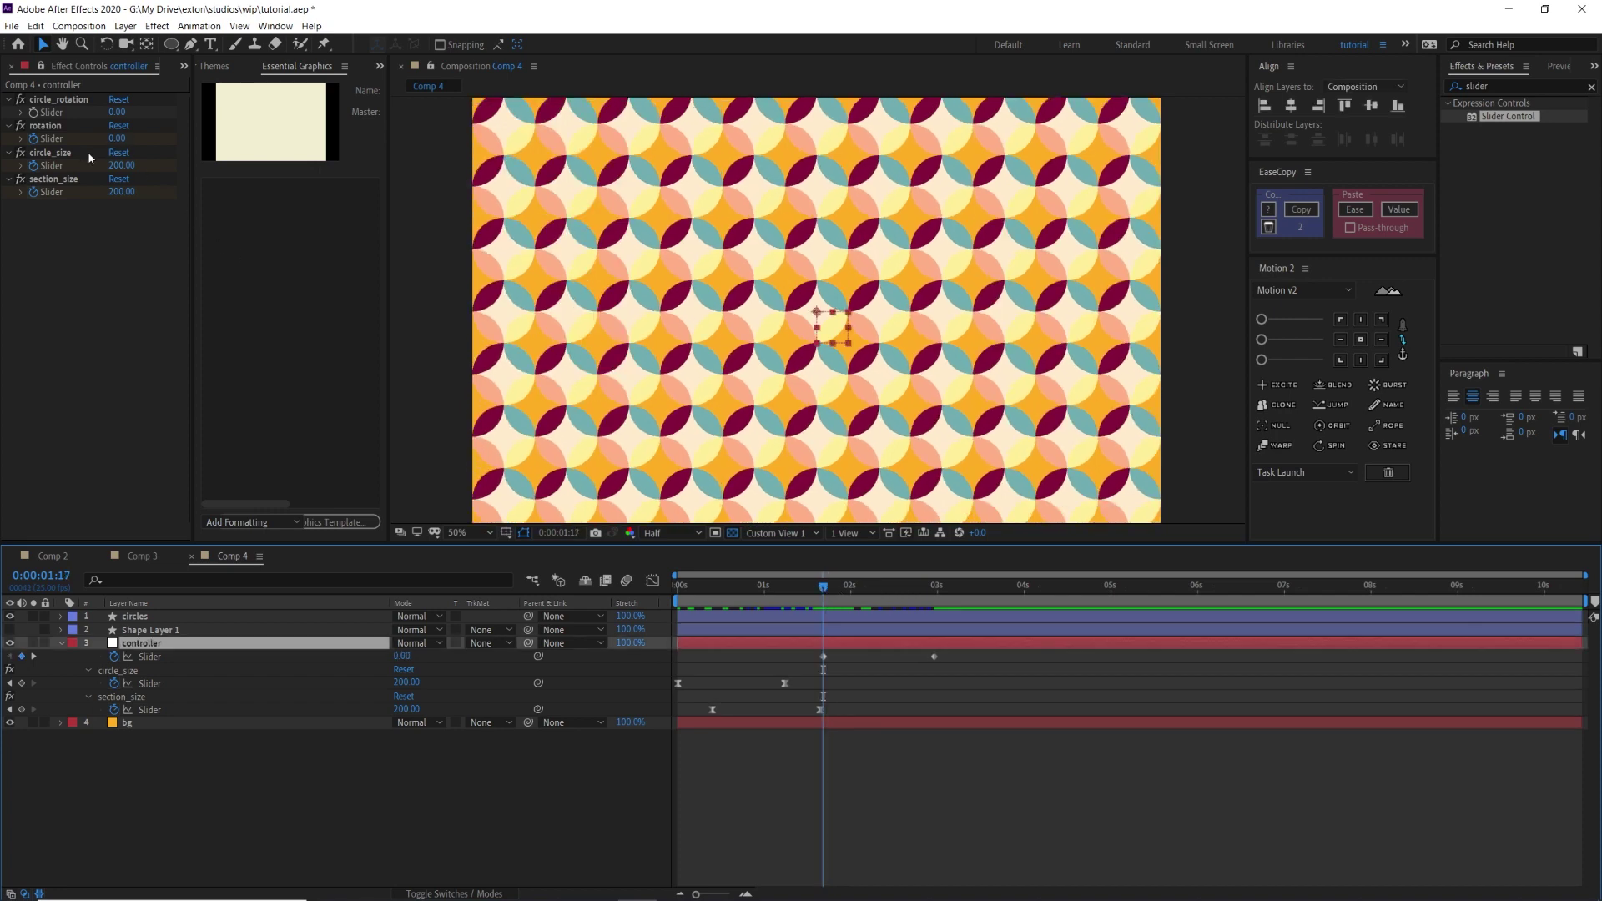
click(34, 114)
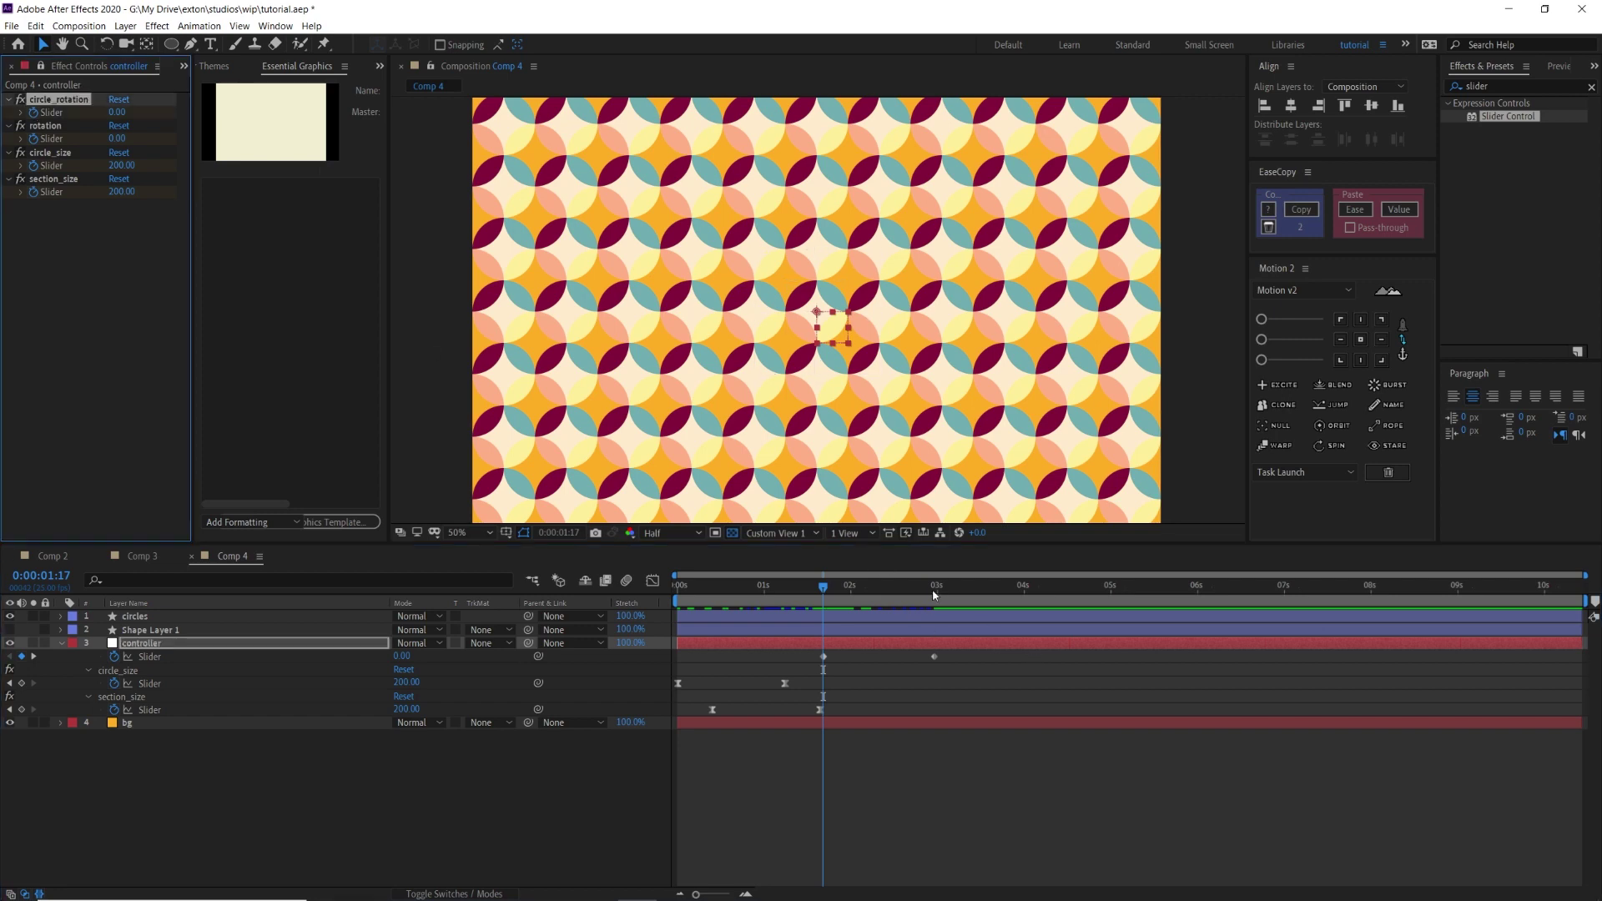
click(934, 589)
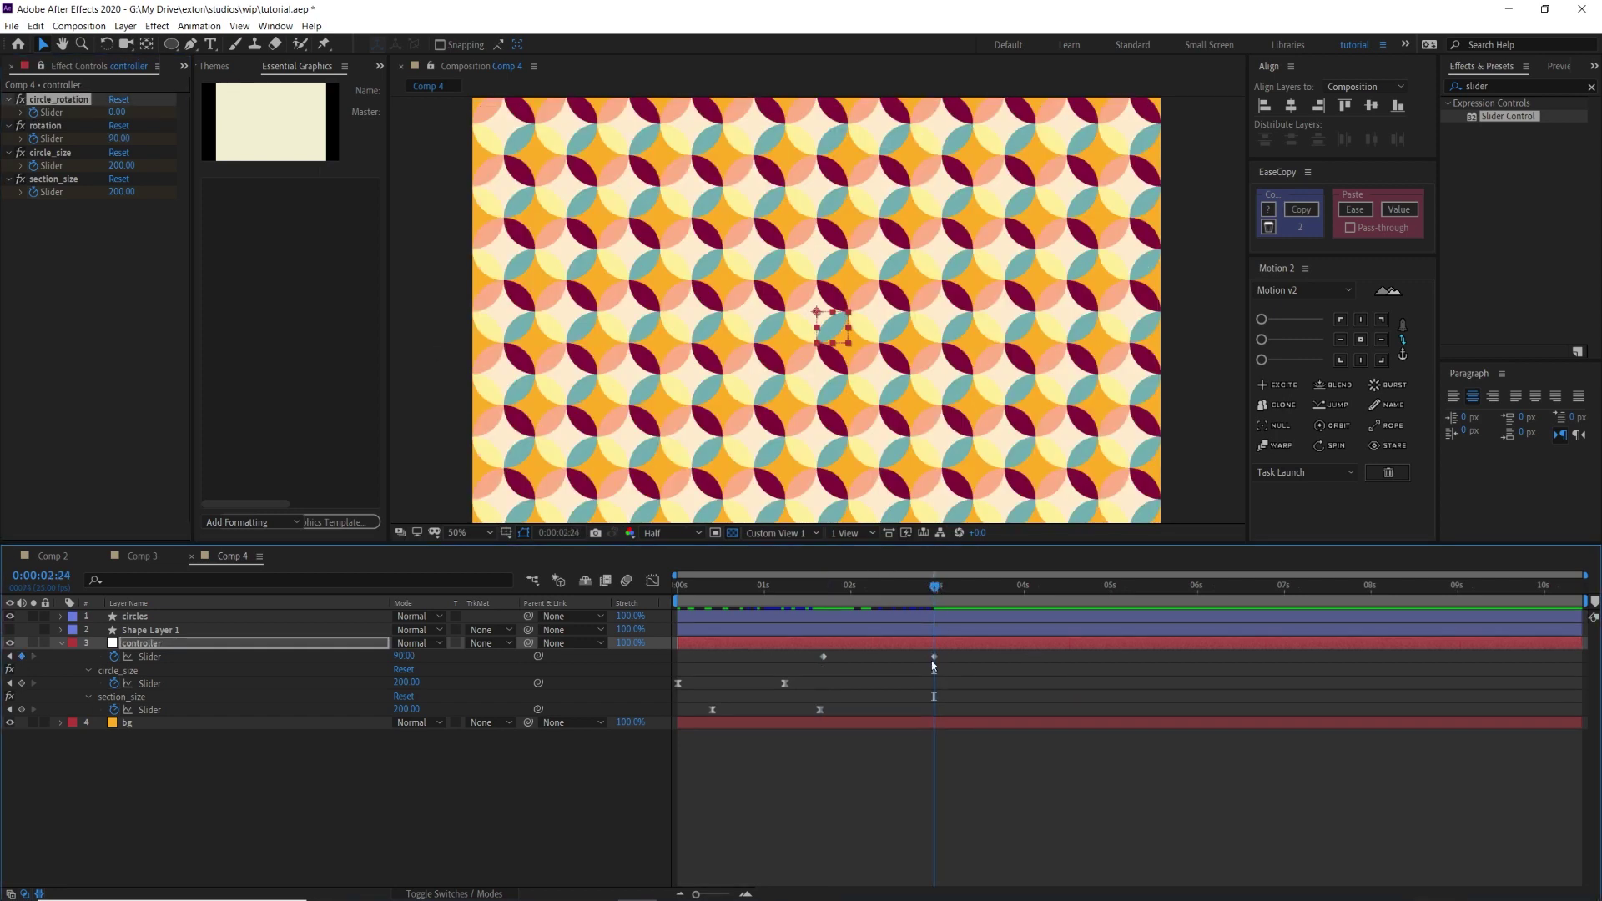
click(118, 112)
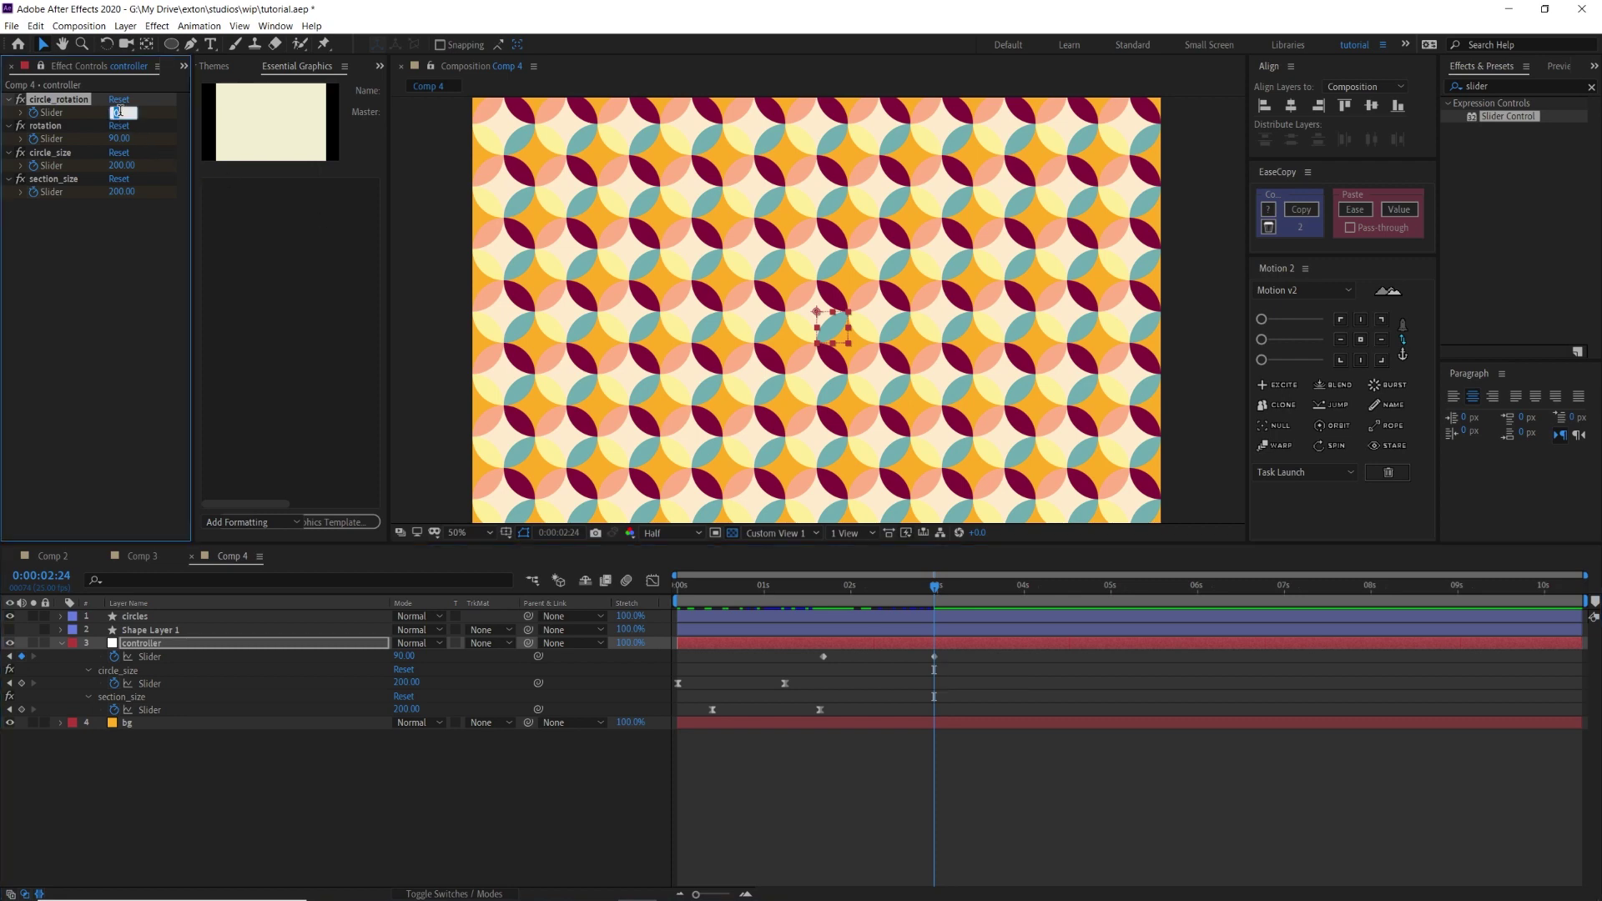
key(Return)
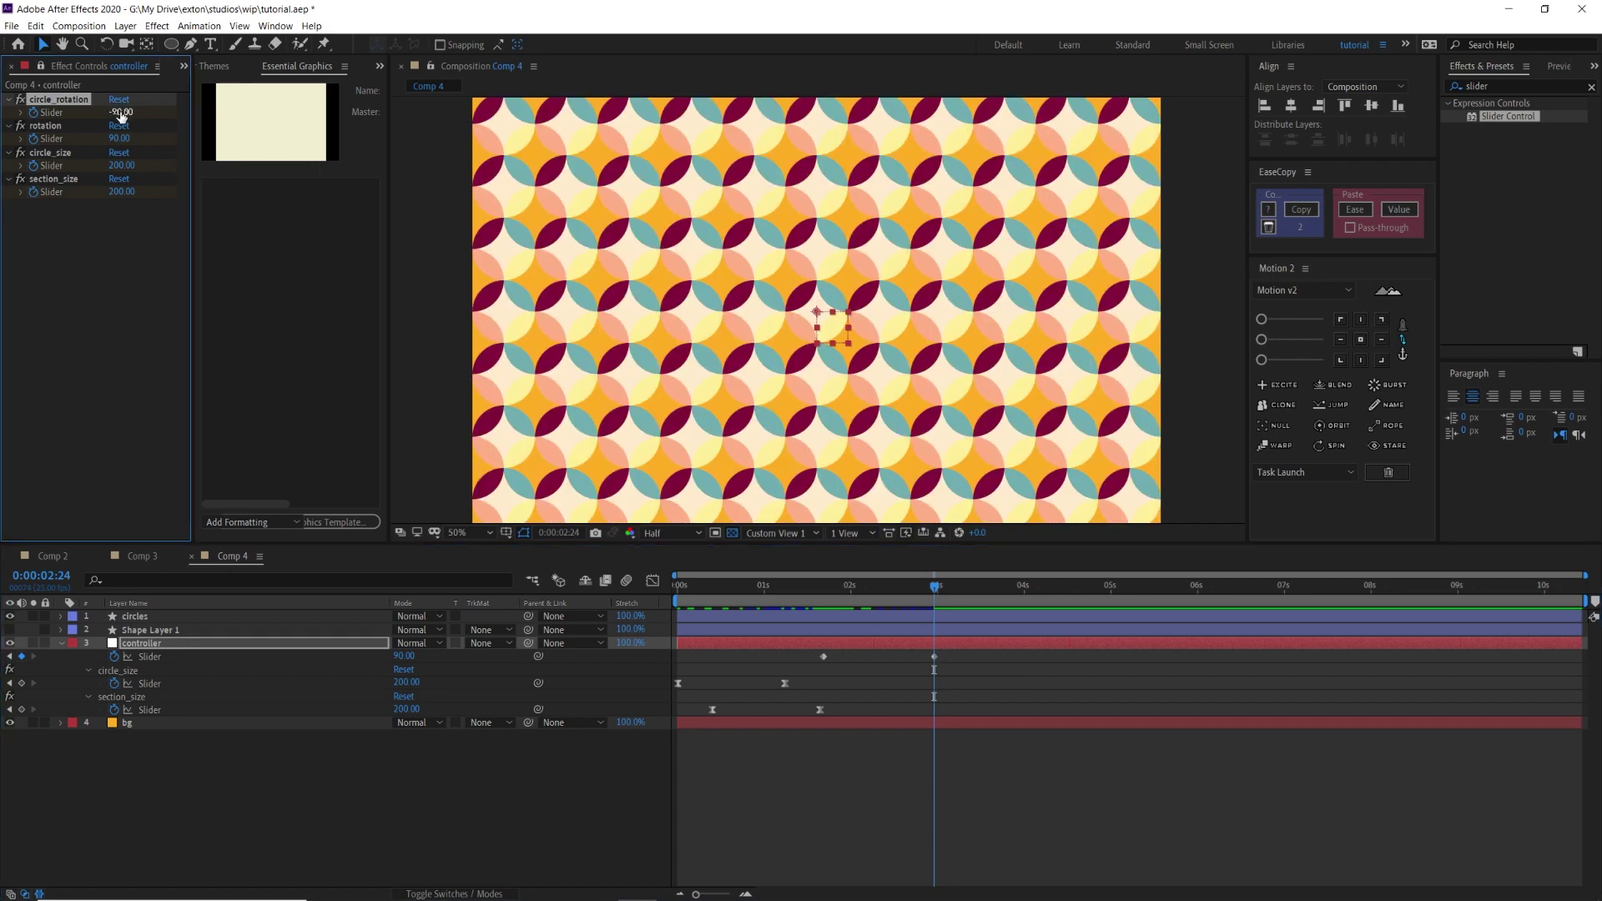
Reveal the controller's keyframes and apply Easy Ease to the circle_rotation and rotation ones.
click(851, 634)
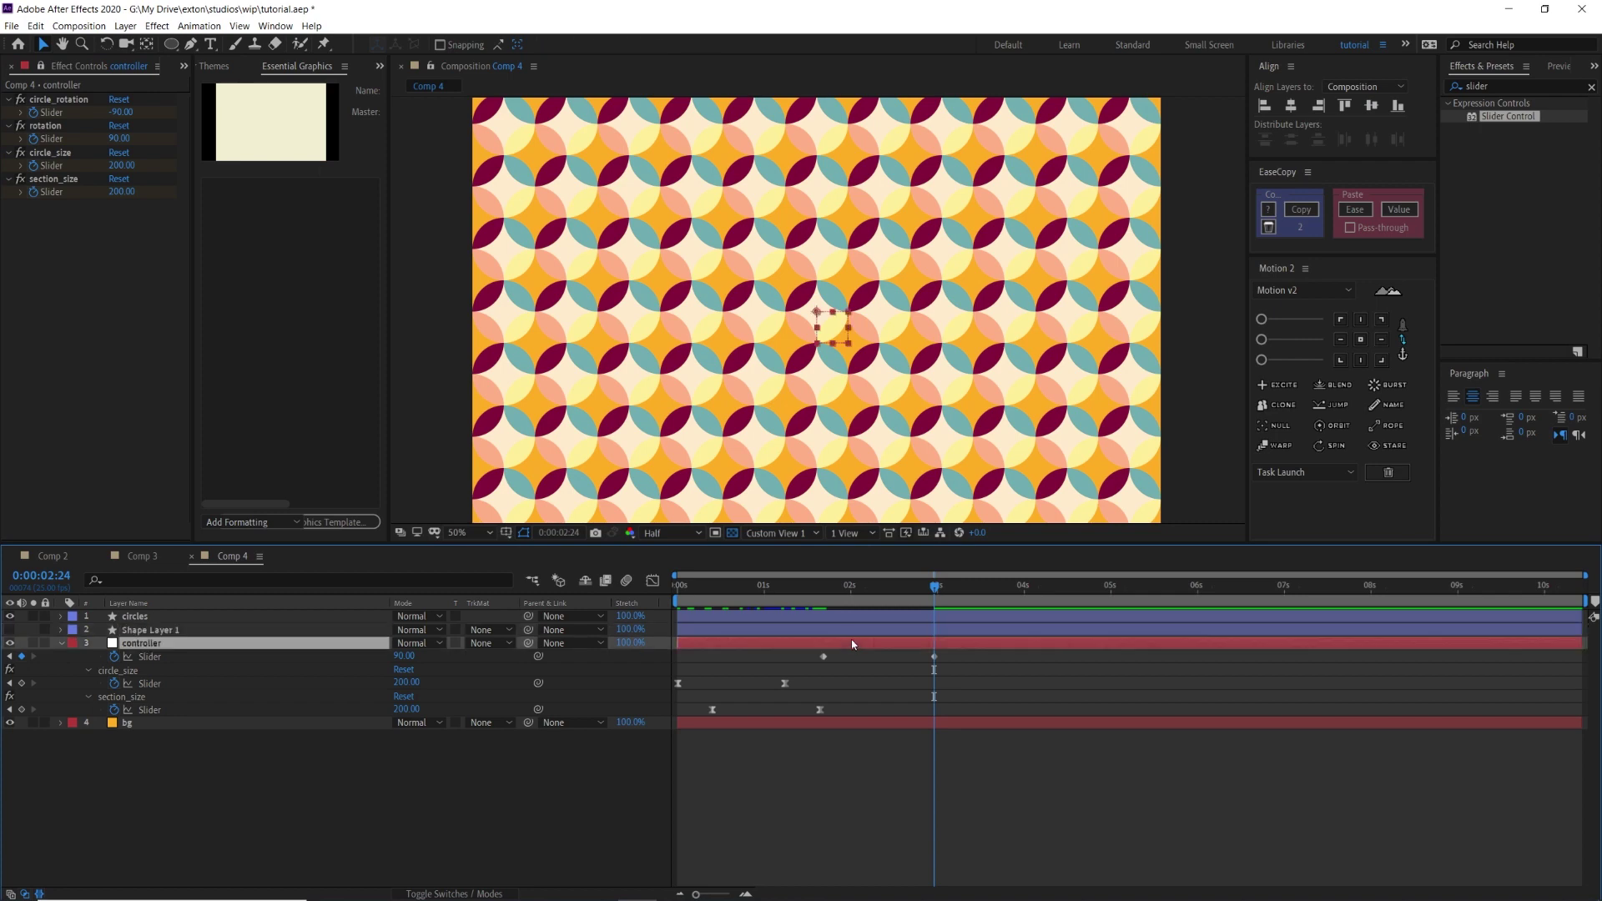
key(u)
drag(951, 660, 794, 703)
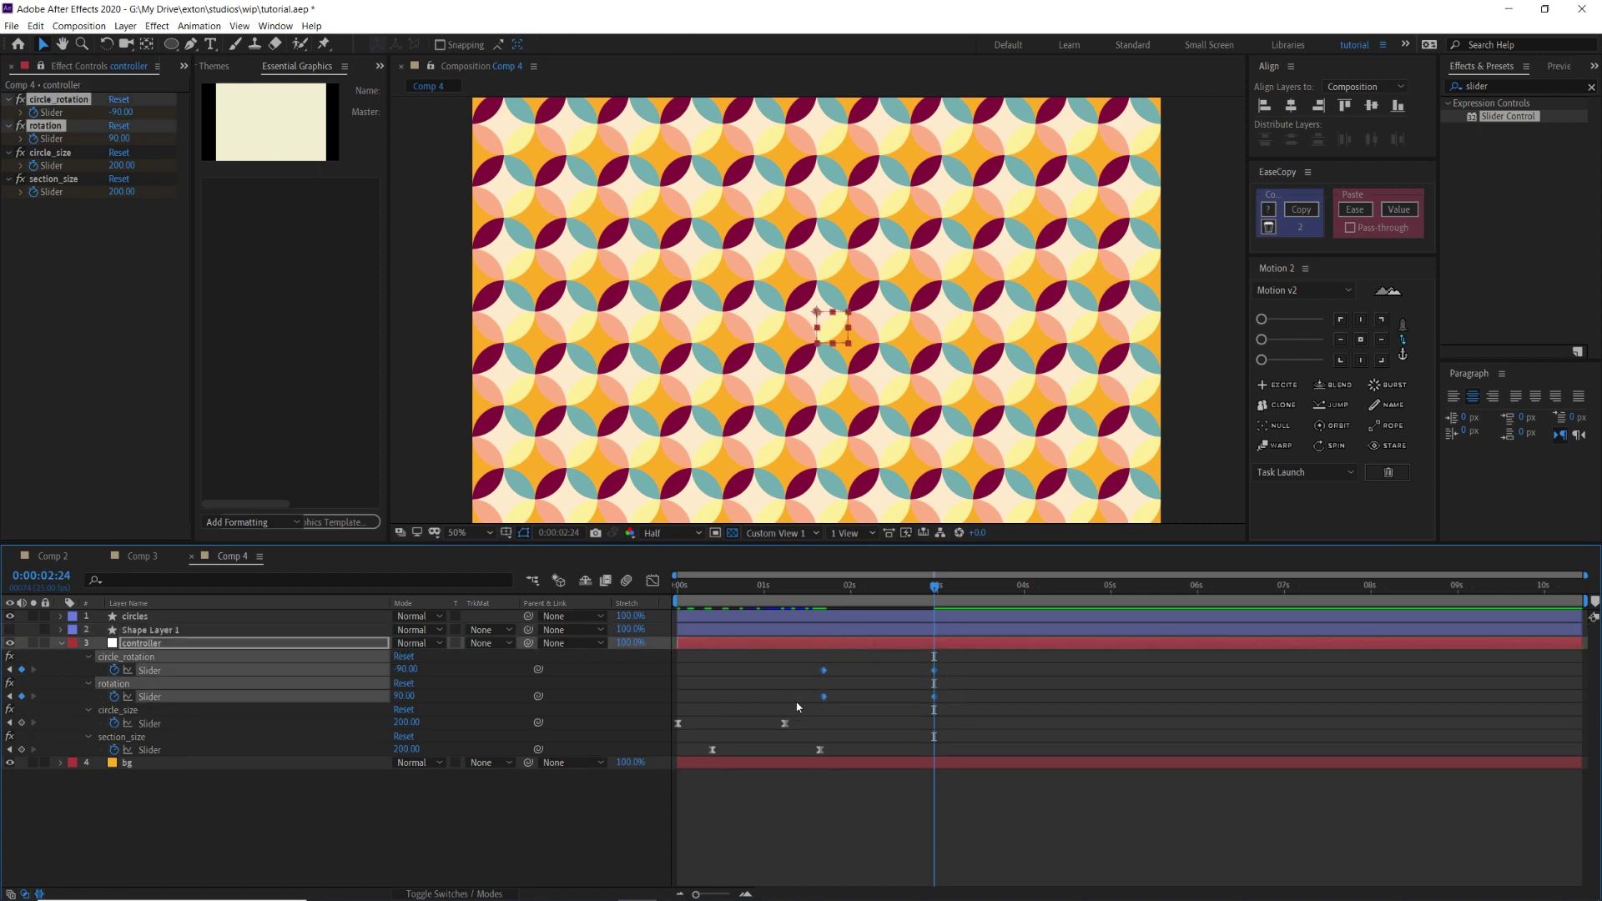
key(F9)
End the work area at about 0:00:03:21 and preview the size and rotation animation.
drag(830, 595, 1009, 598)
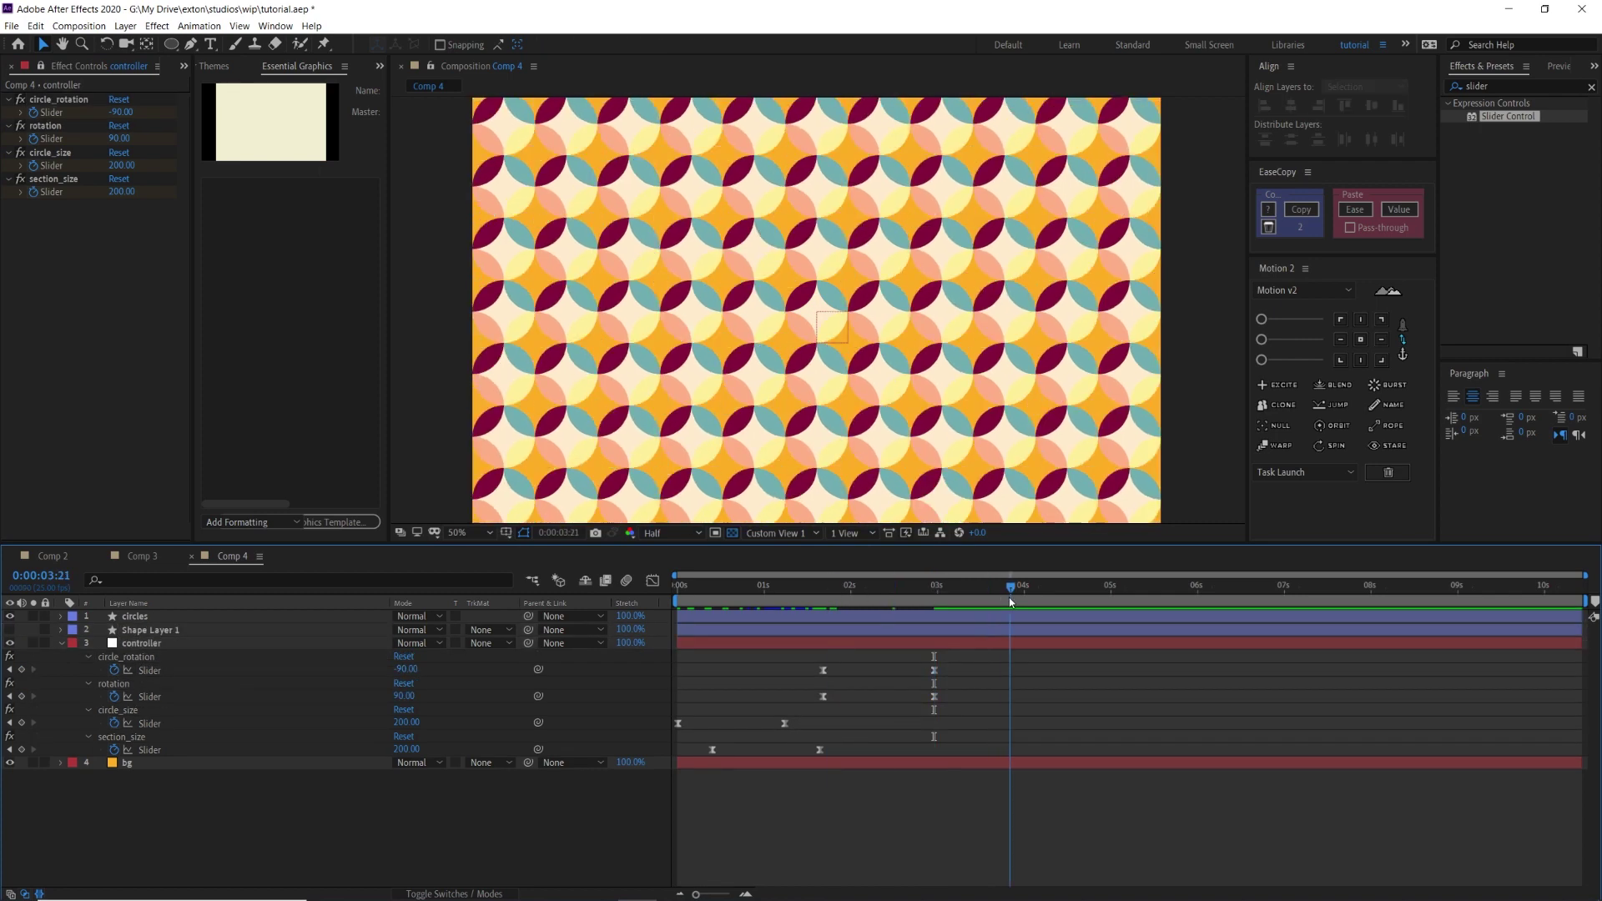
click(822, 585)
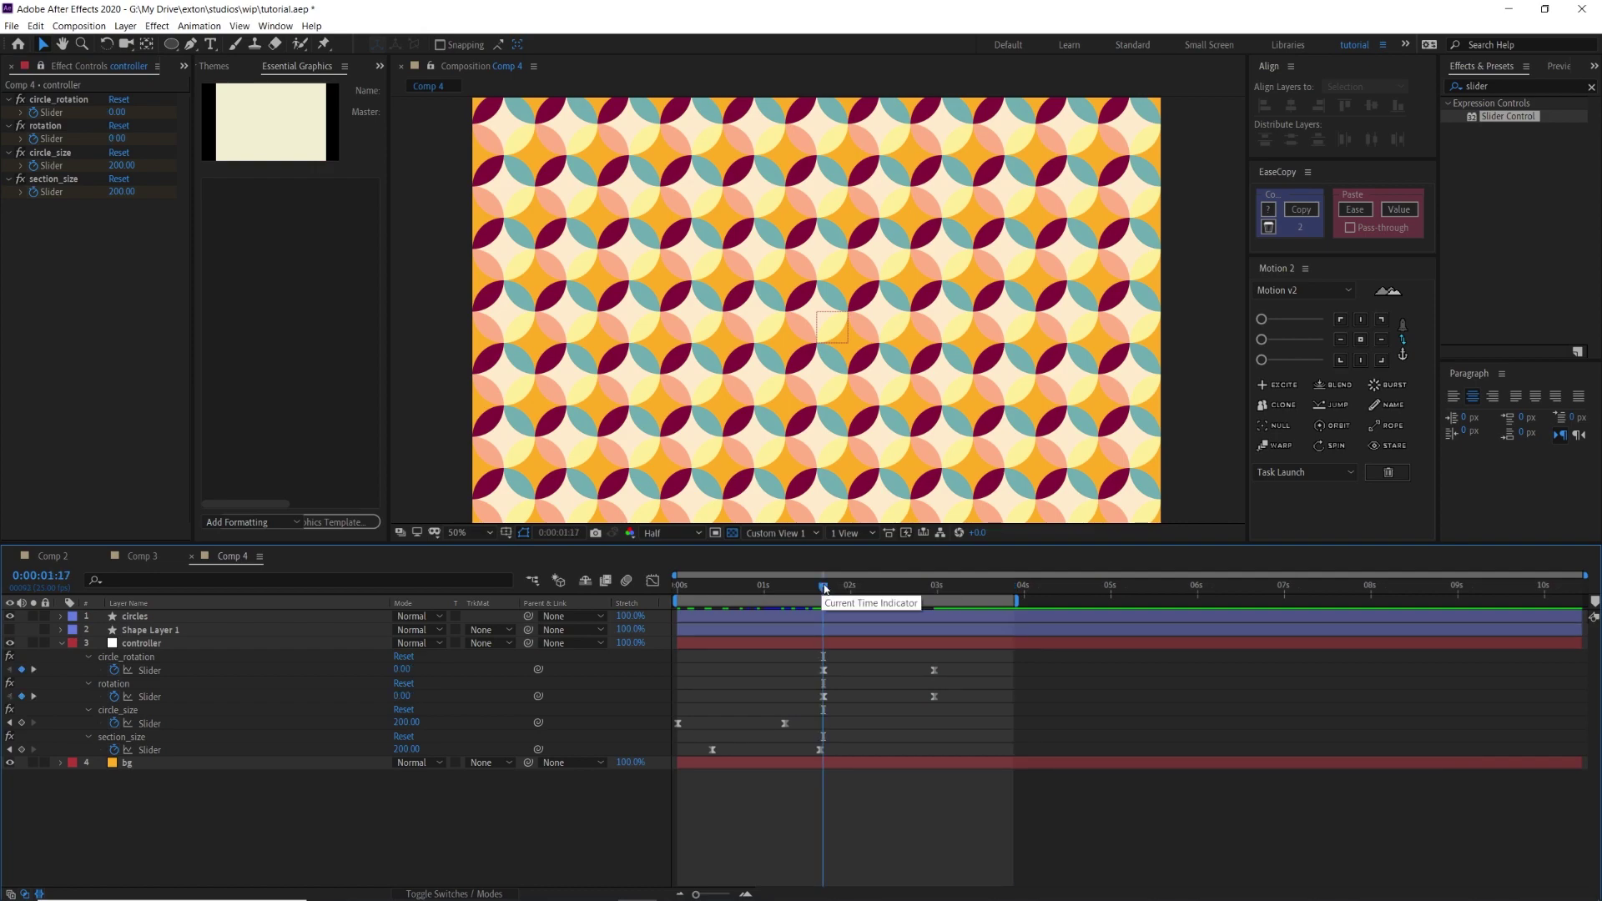
key(space)
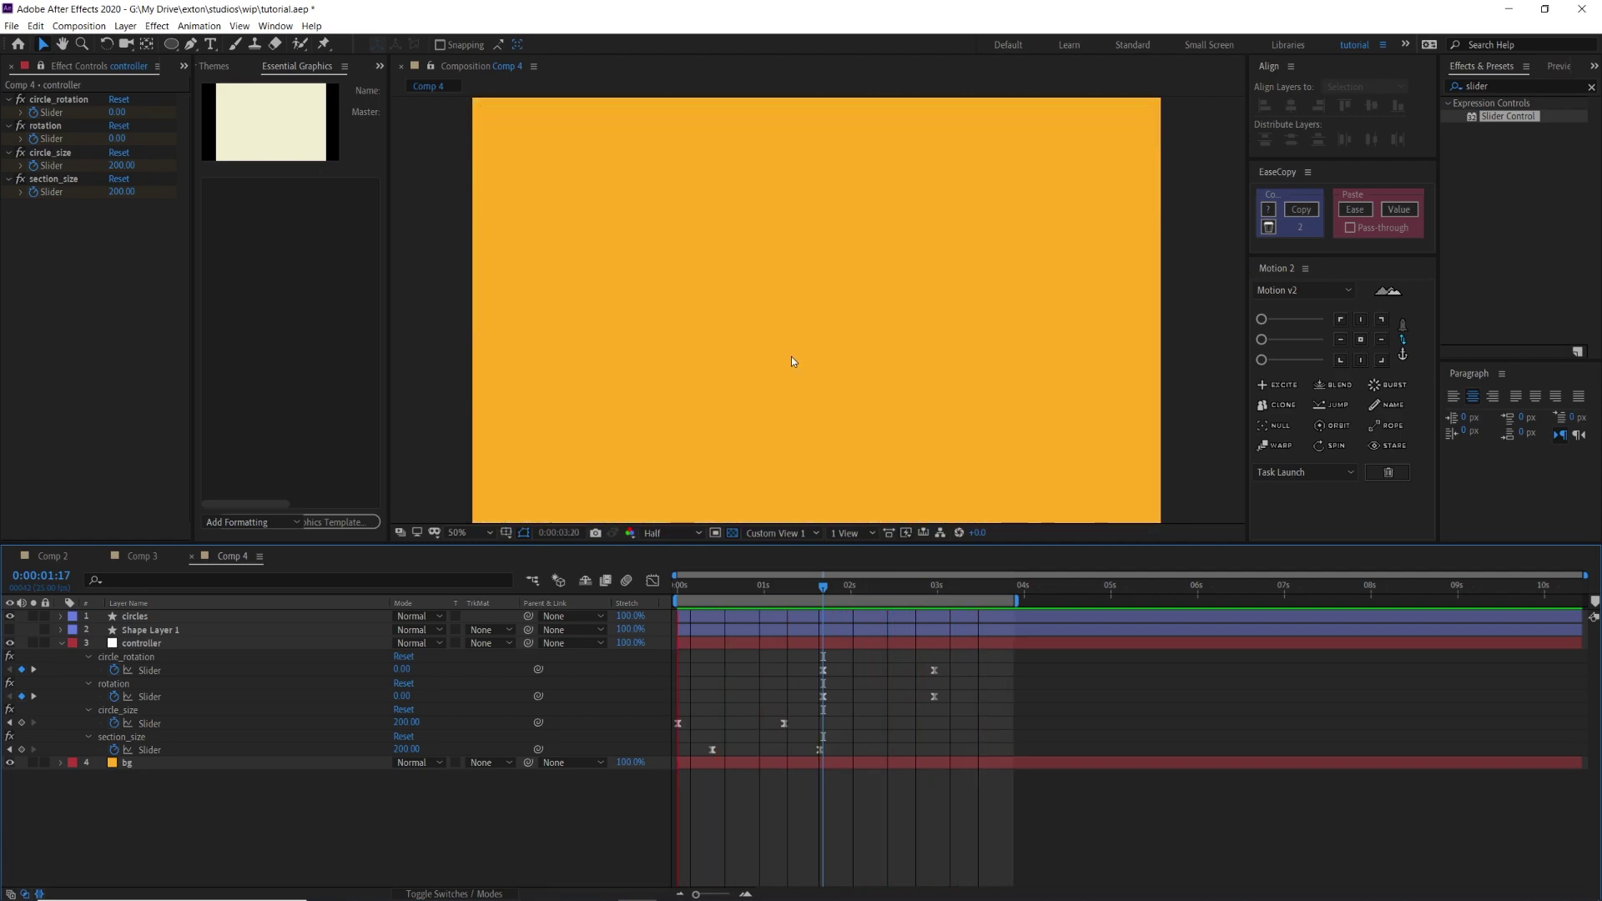
key(space)
Filter the circles layer for rotation and subtract the controller's rotation slider in the blue circle's Rotation expression.
key(k)
click(833, 616)
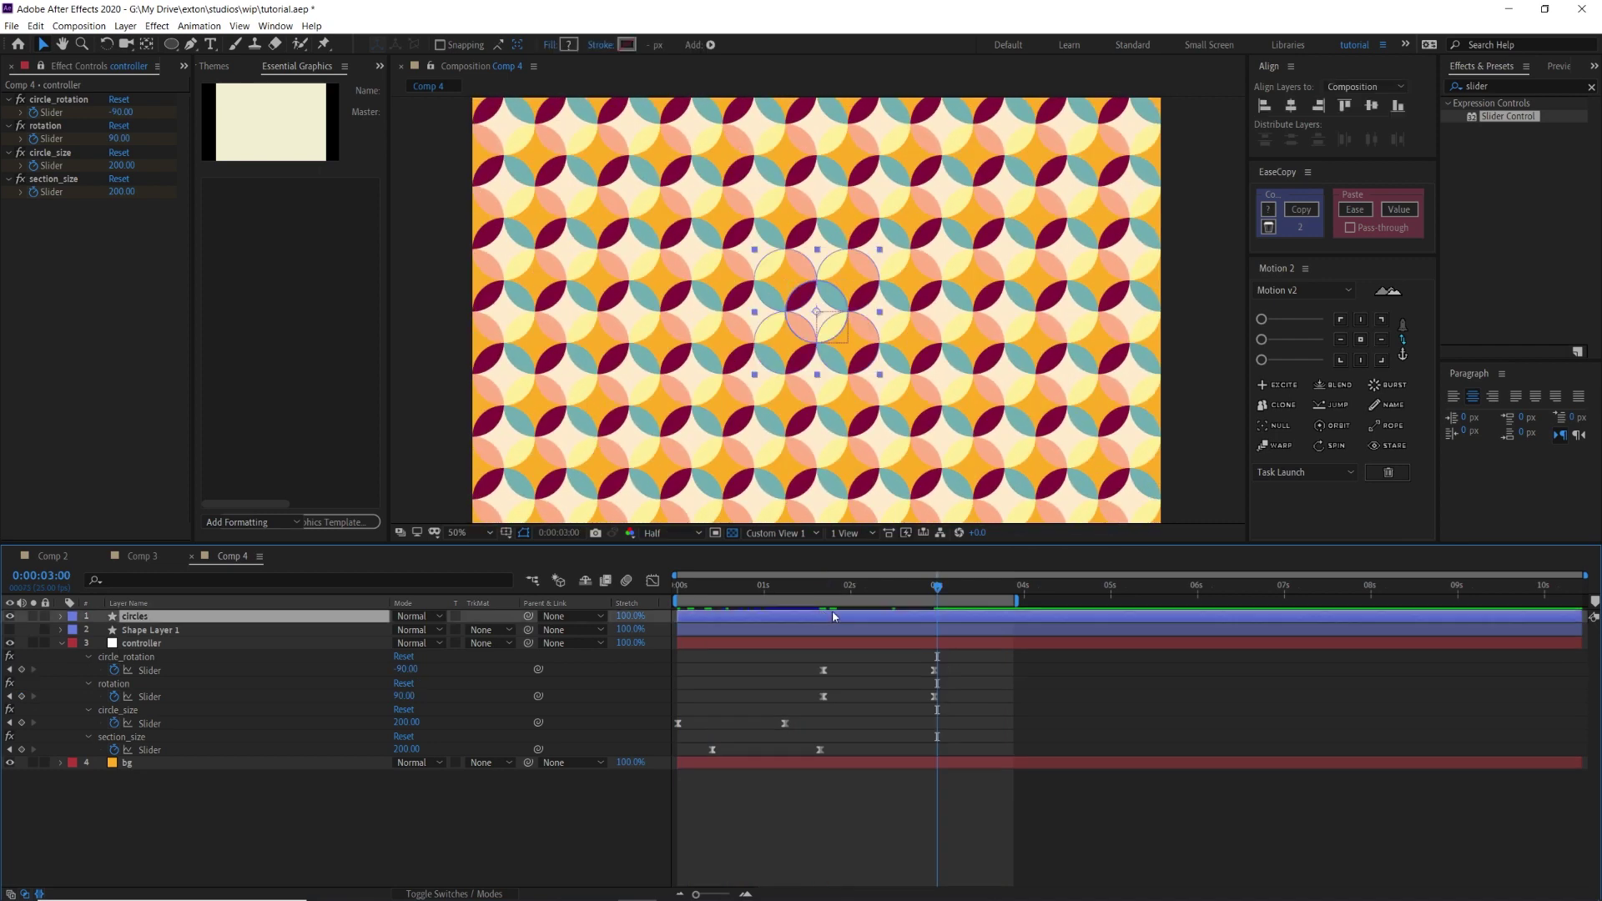
click(144, 582)
text(rotation)
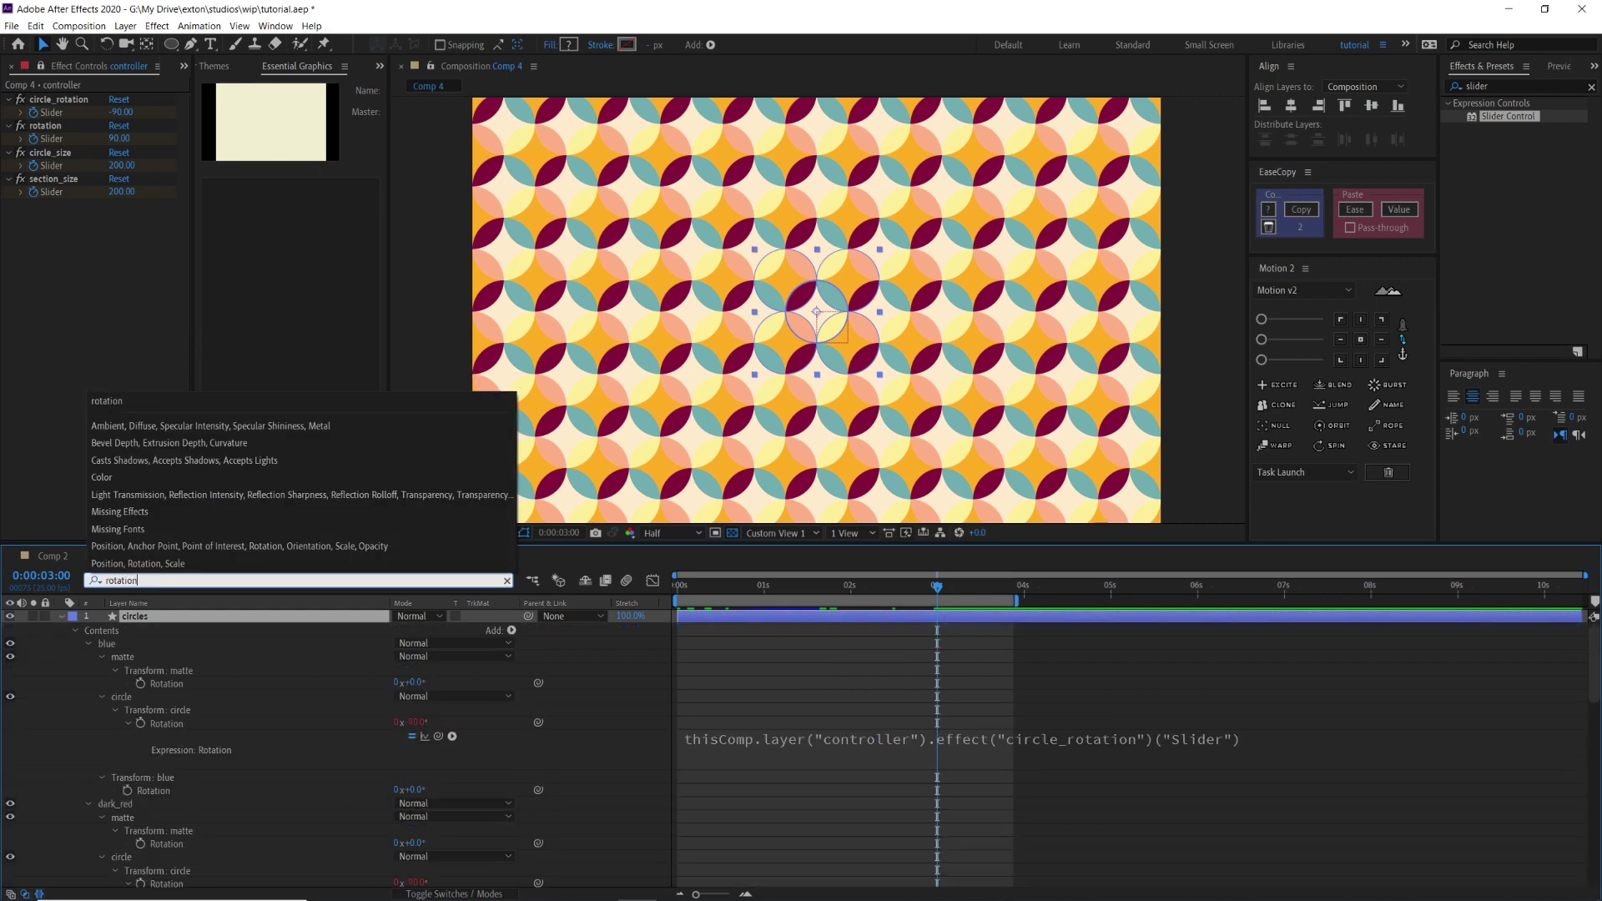
click(788, 742)
click(1312, 737)
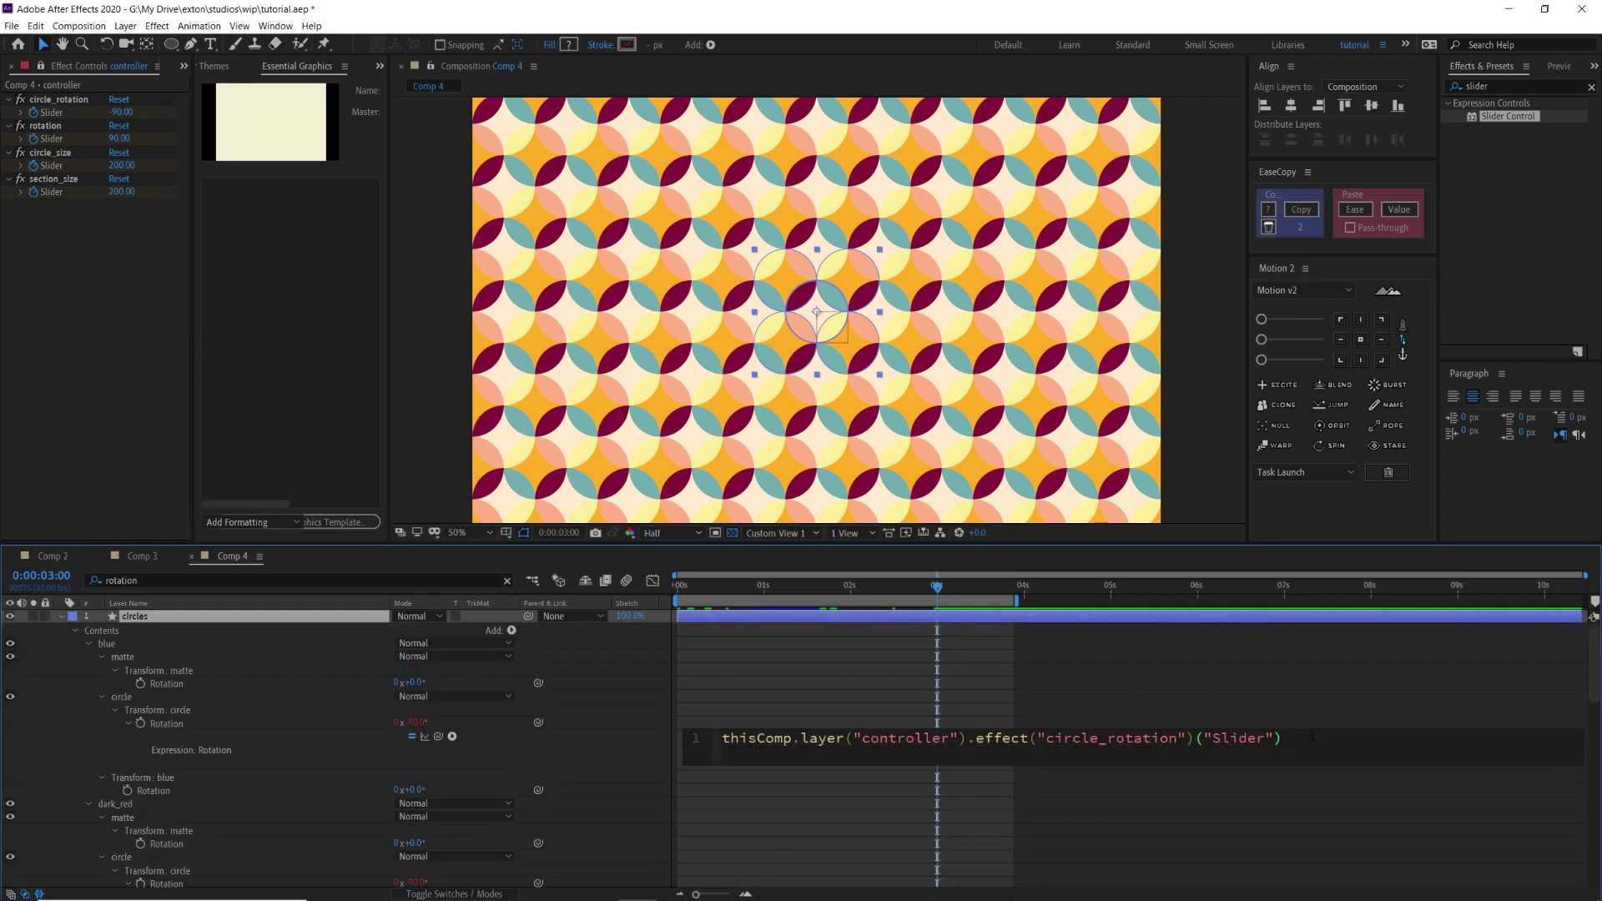
drag(439, 737, 48, 138)
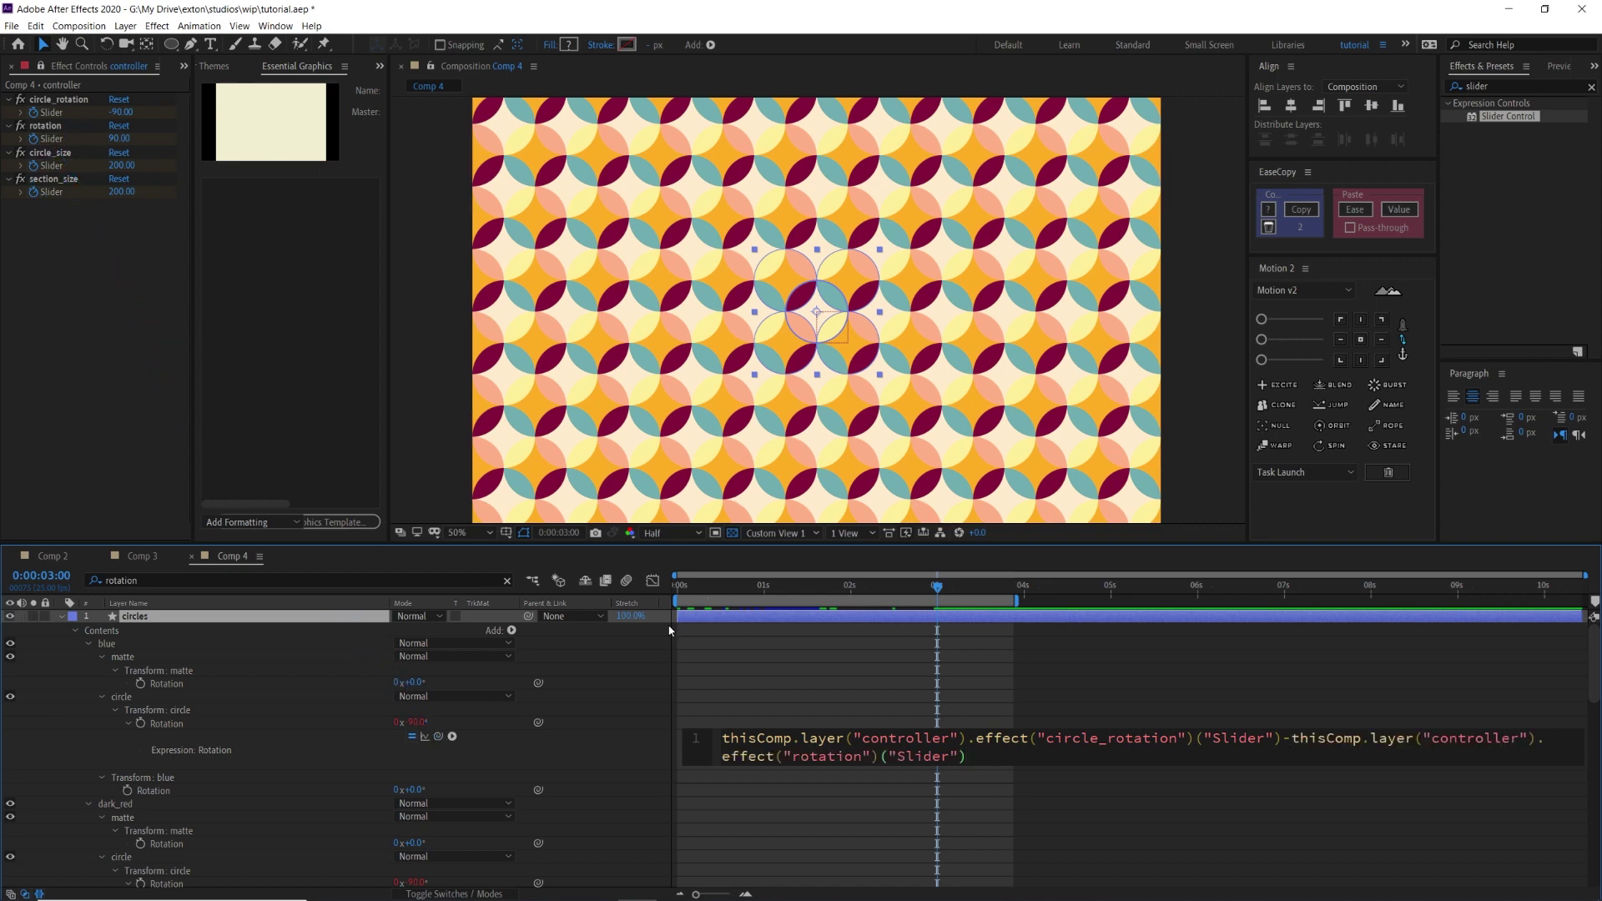
click(731, 674)
Copy the blue circle's Rotation expression to the dark_red, red and yellow circles, then clear the timeline filter.
right_click(205, 724)
click(244, 674)
click(204, 802)
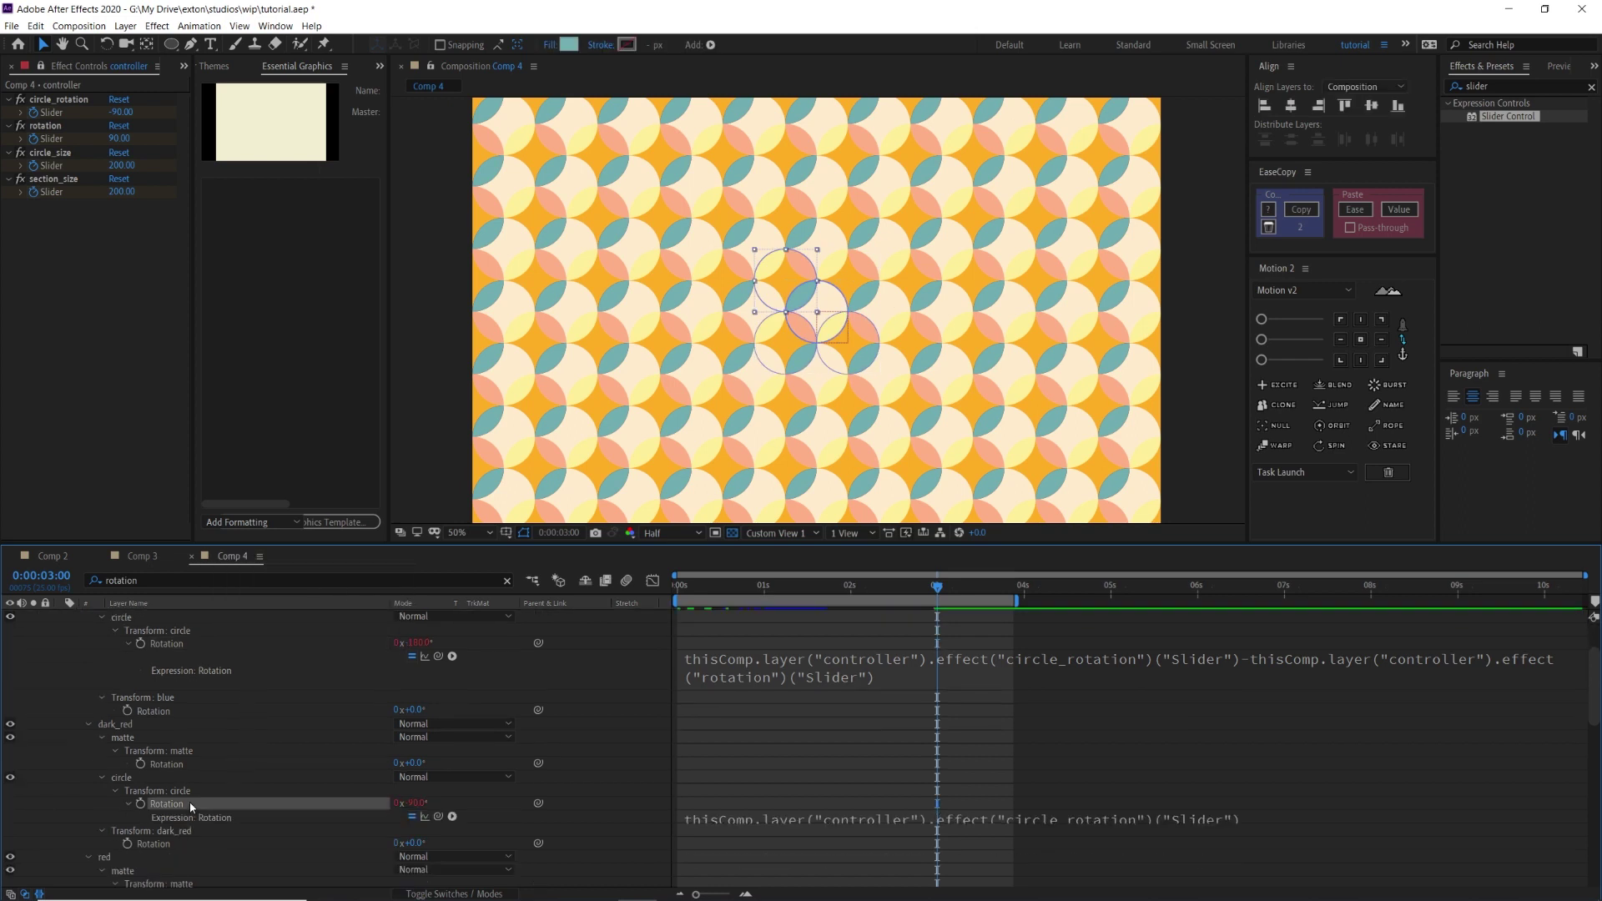
scroll(202, 803, down, 3)
scroll(185, 820, down, 4)
ctrl+click(187, 783)
scroll(187, 783, down, 4)
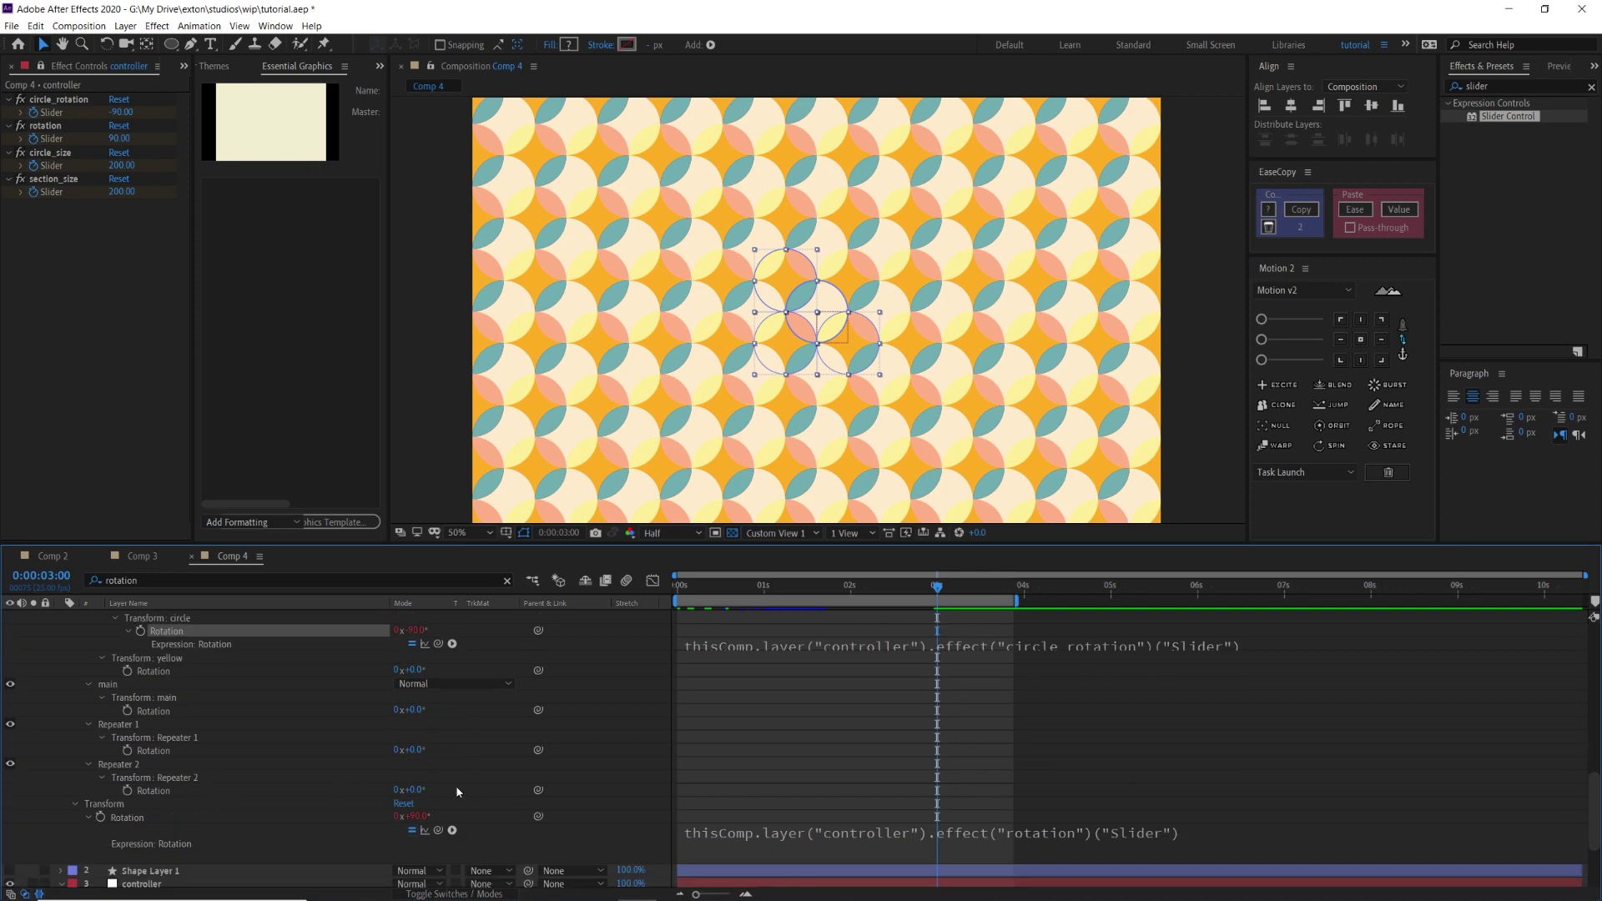
text(thisComp.layer("controller").effect("circle_rotation")("Slider")-thisComp.layer("controller").effect("rotation")("Slider"))
click(801, 711)
scroll(834, 709, up, 5)
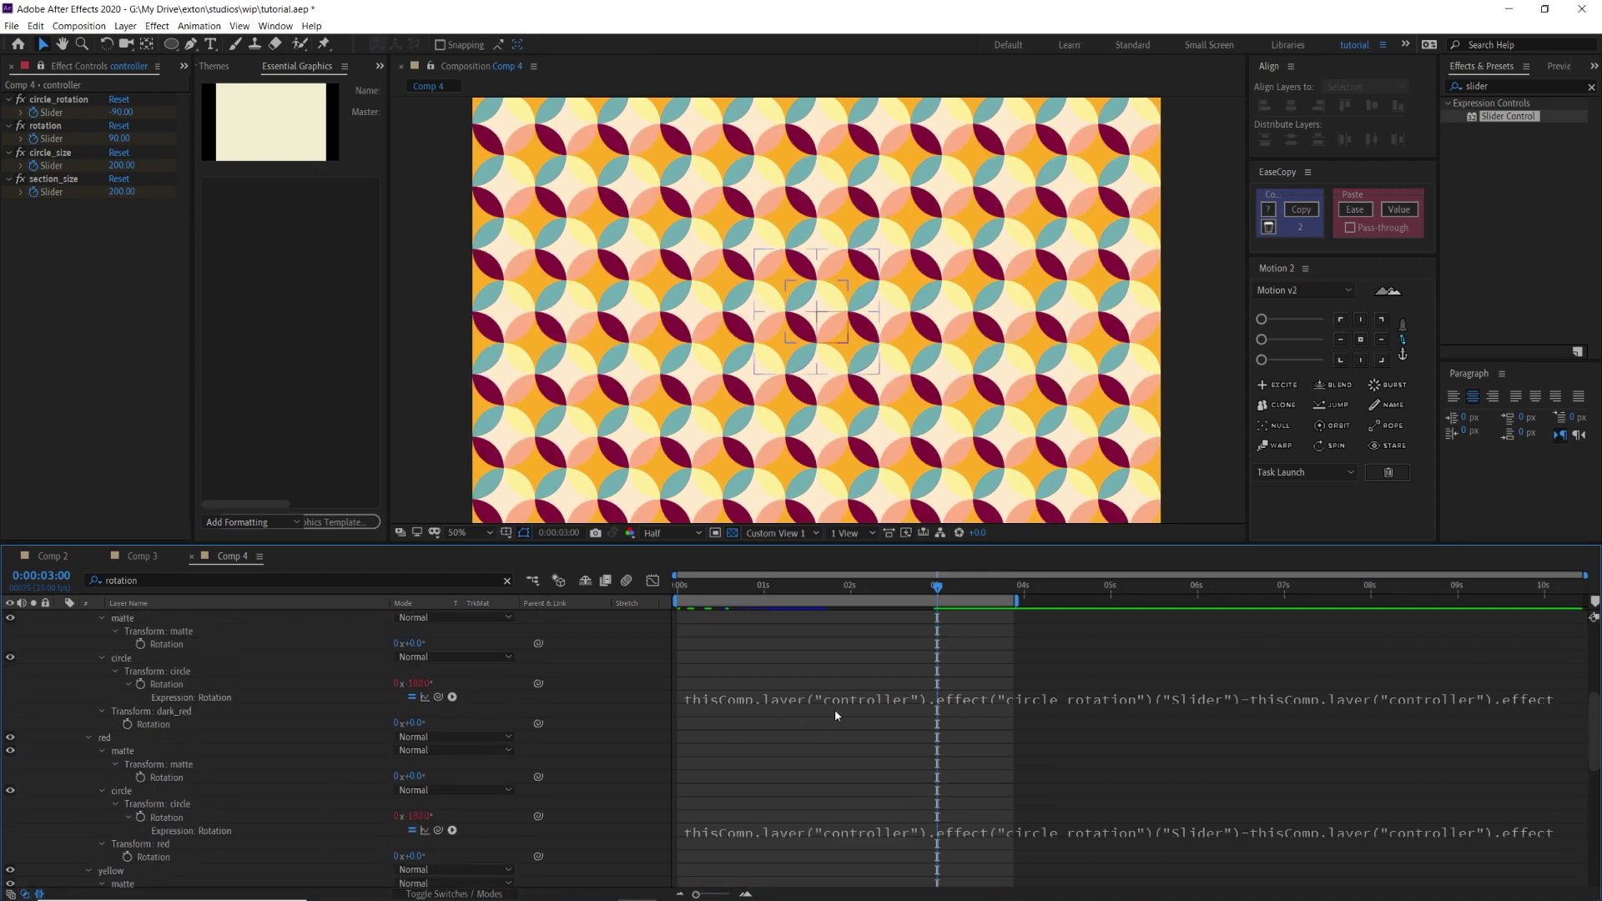
click(921, 623)
click(507, 580)
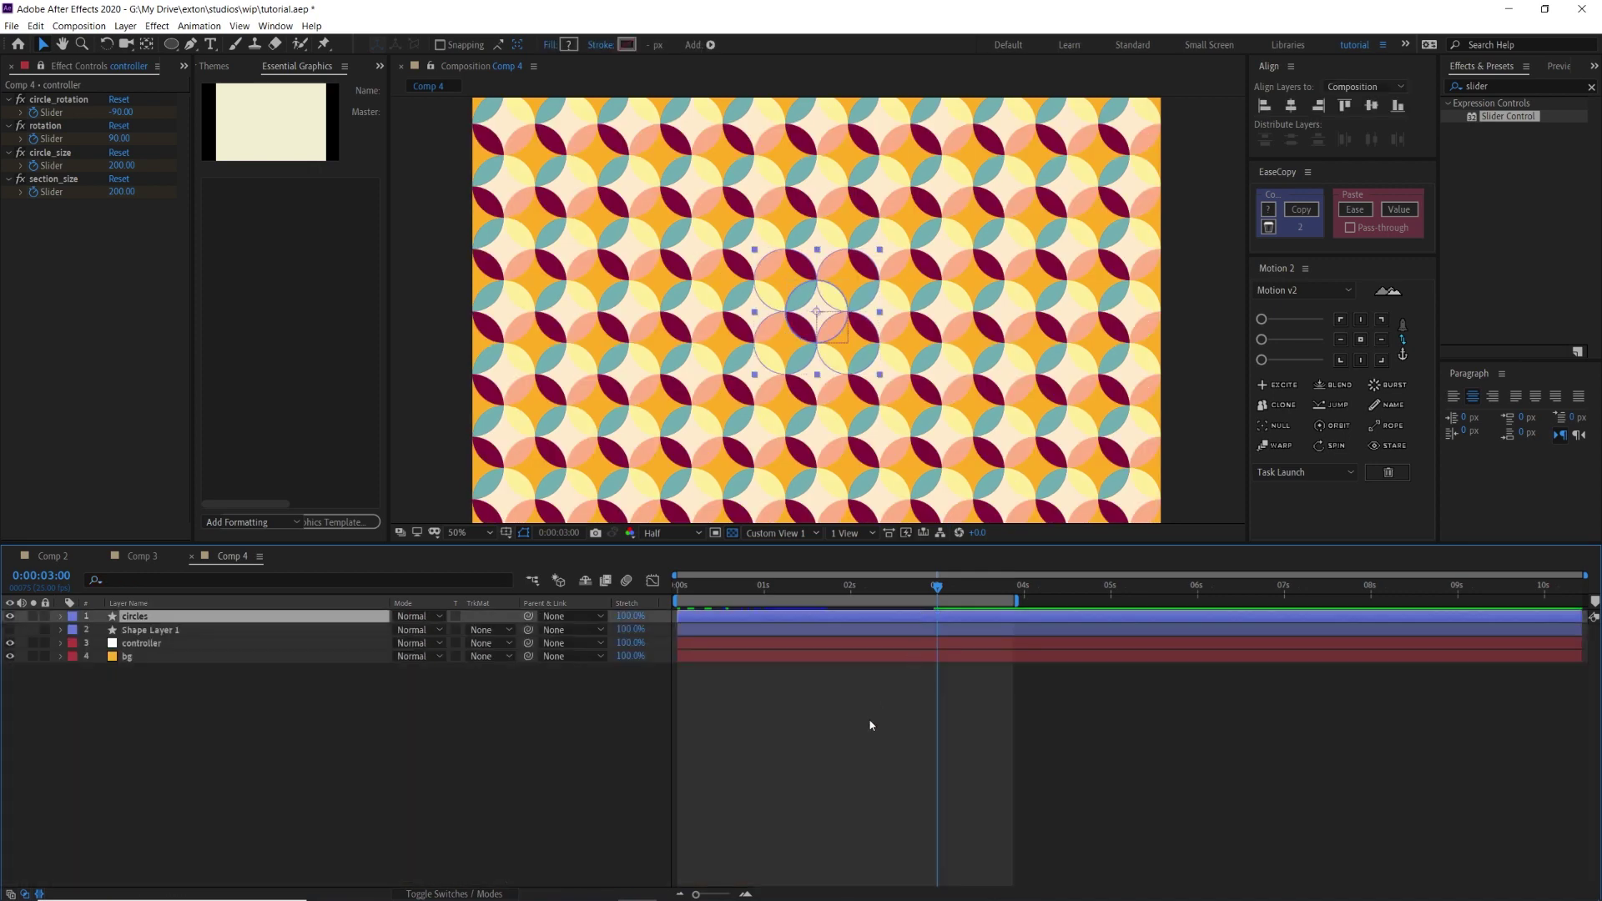
Reveal the controller's keyframes and delete both circle_rotation keyframes.
click(883, 644)
key(u)
drag(945, 671, 858, 684)
key(Delete)
click(824, 670)
key(Delete)
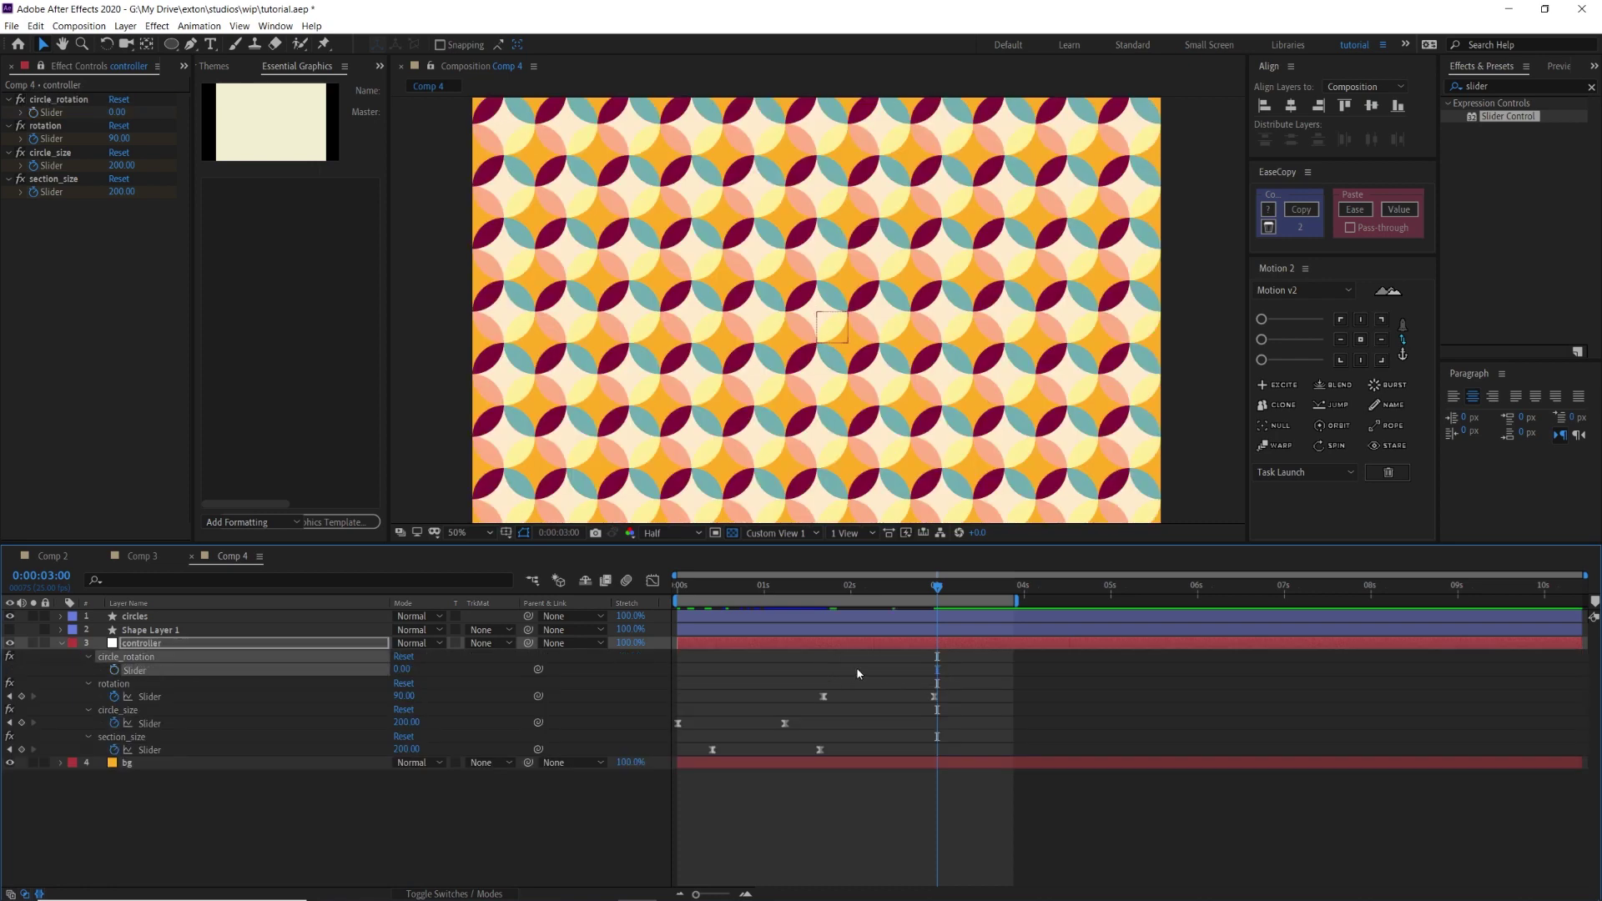
Preview the rotation animation from about 0:00:01:18.
click(909, 588)
drag(907, 589, 827, 589)
key(space)
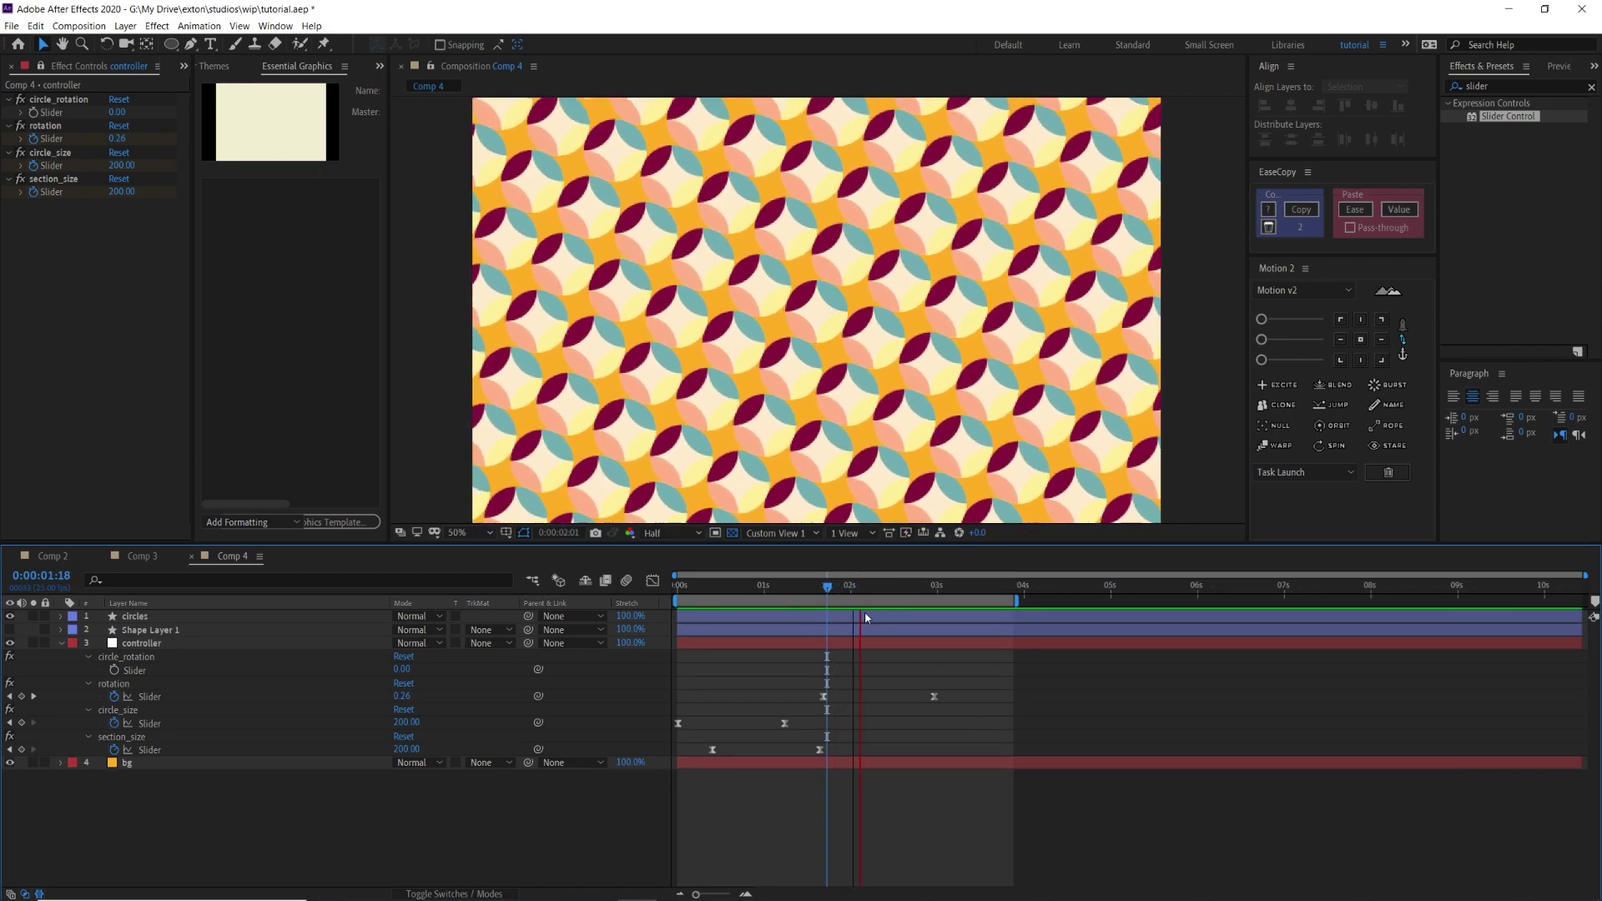
key(space)
Set the controller's rotation slider to 70 at 0:00:03:06.
drag(403, 696, 519, 691)
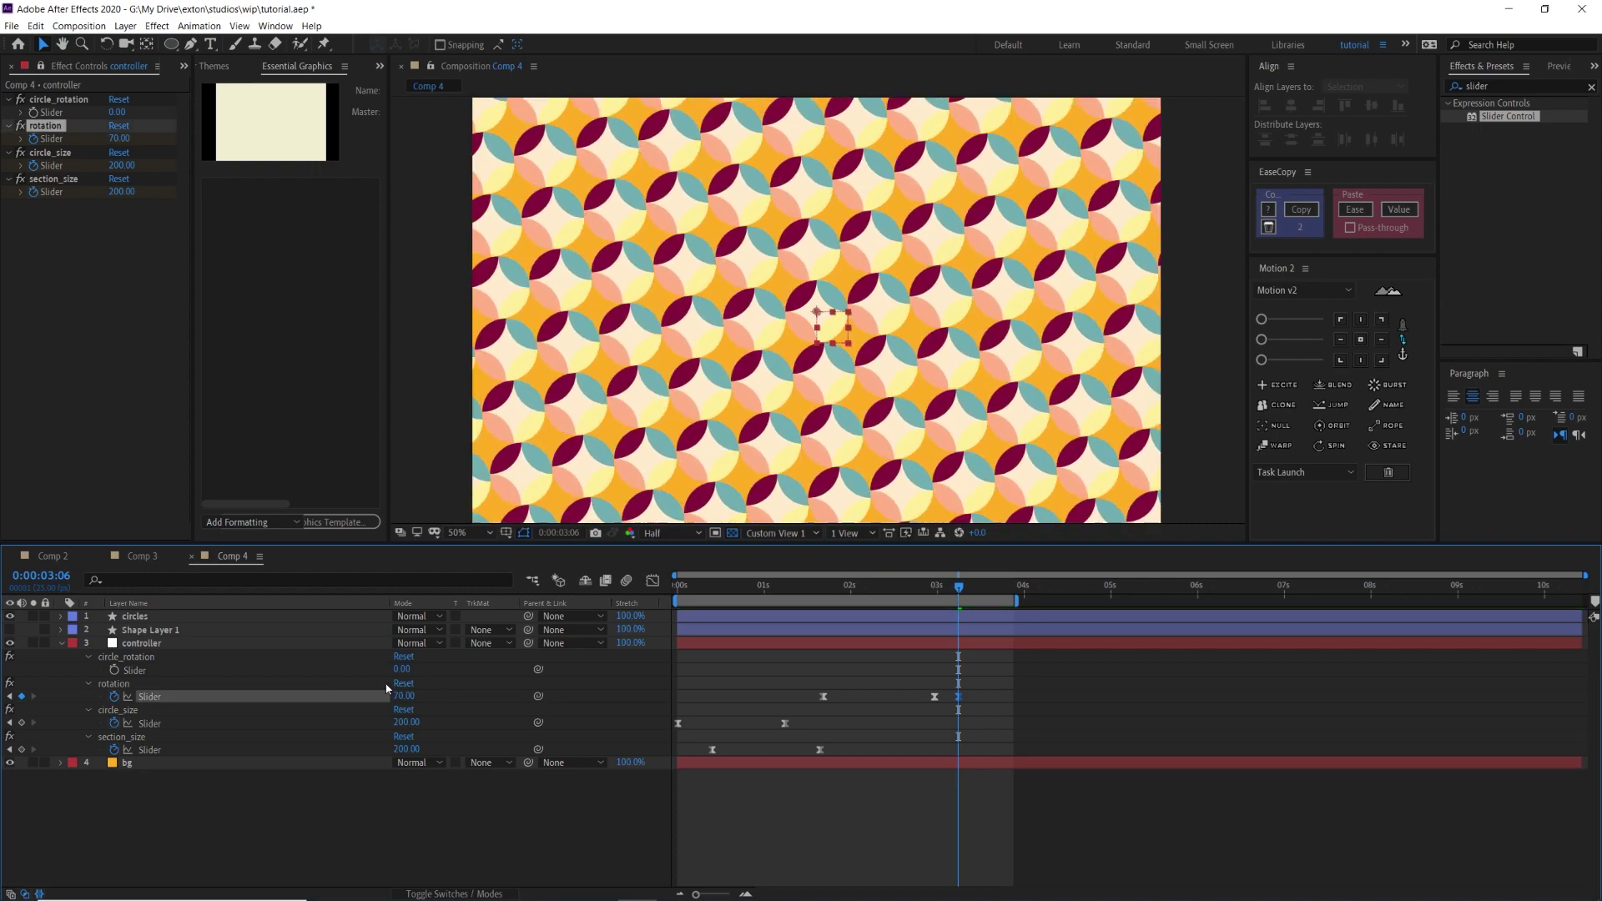
Undo the last rotation slider change on the controller and extend the work area to just past 5 seconds.
key(ctrl+z)
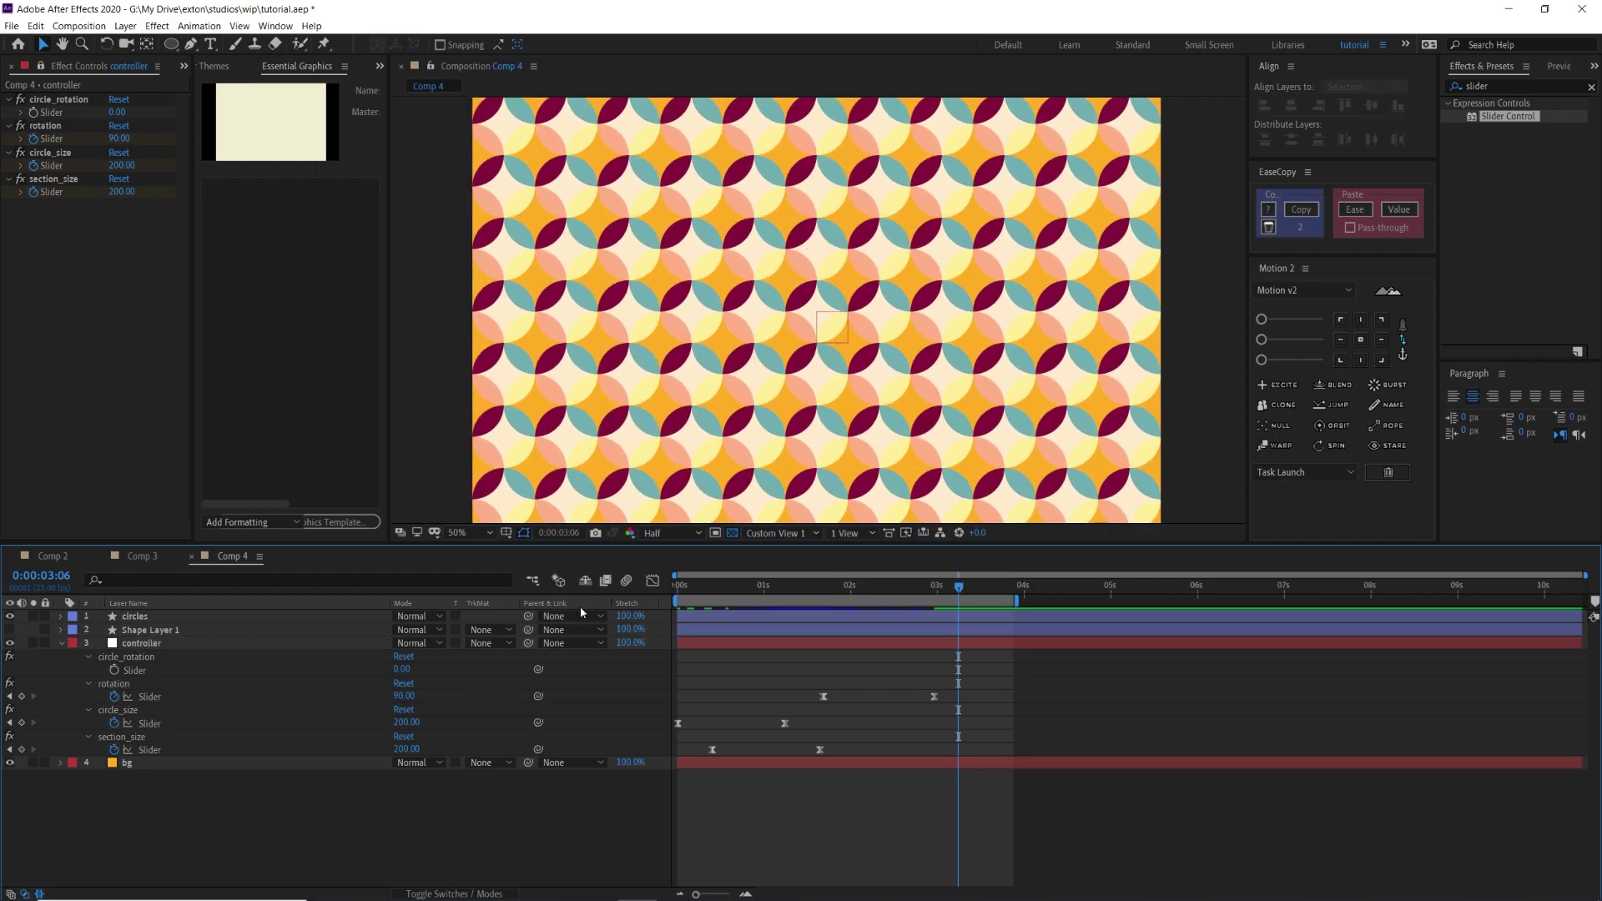
drag(1016, 601, 1133, 601)
Keyframe the controller's circle_rotation slider from 0 at 0:00:03:06 to 90 at 0:00:04:12, and ease both keyframes.
click(115, 670)
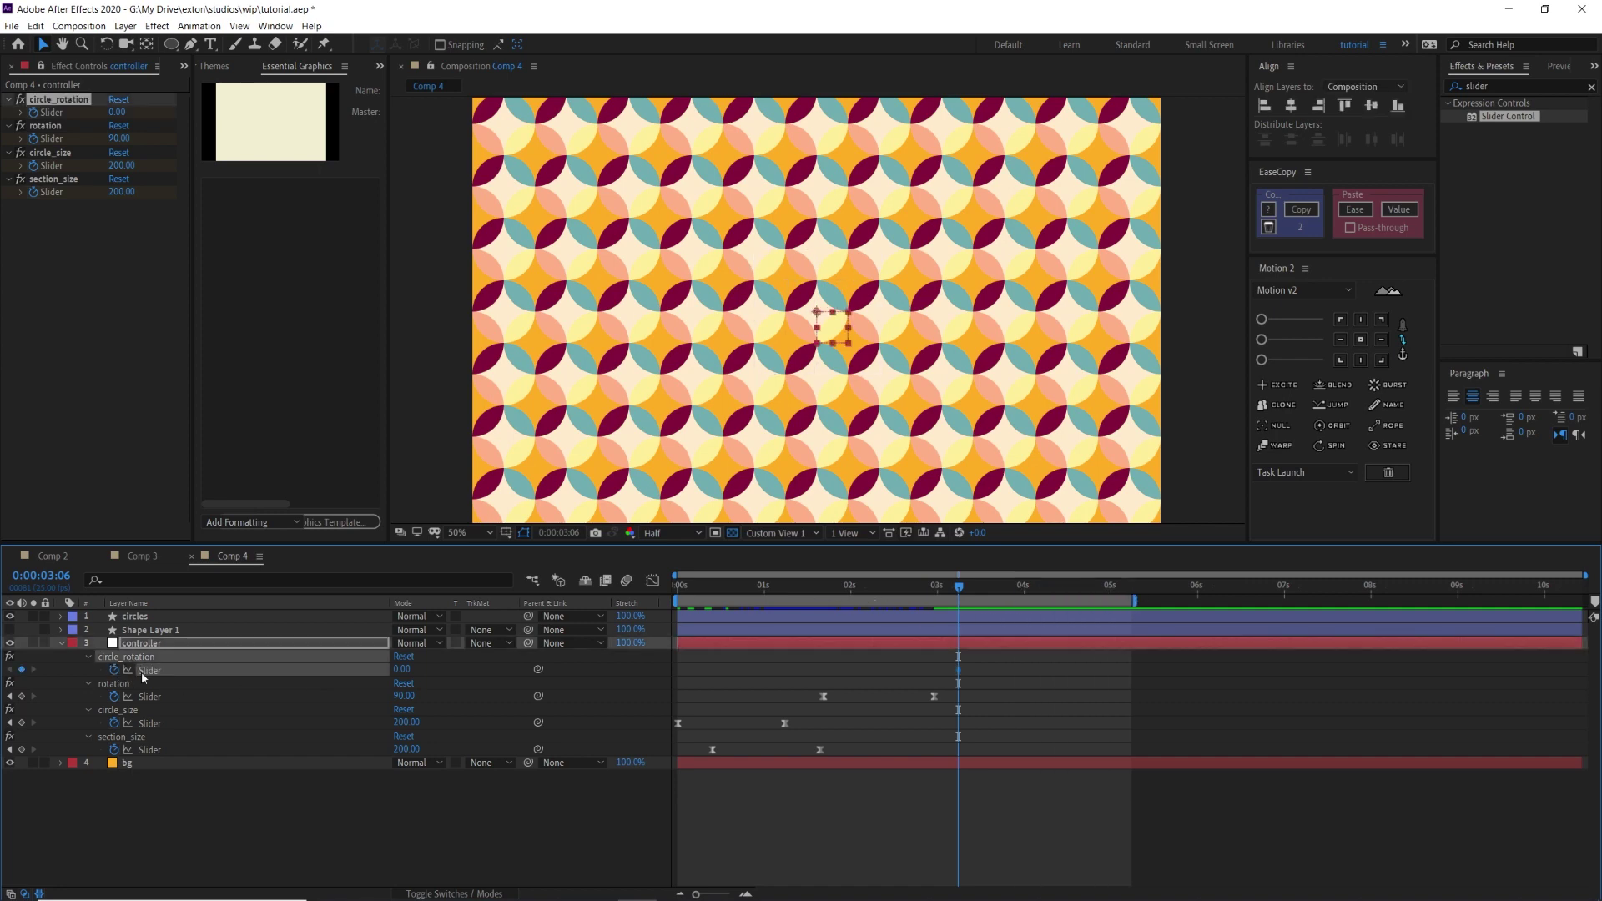
drag(1024, 593, 1066, 589)
key(F2)
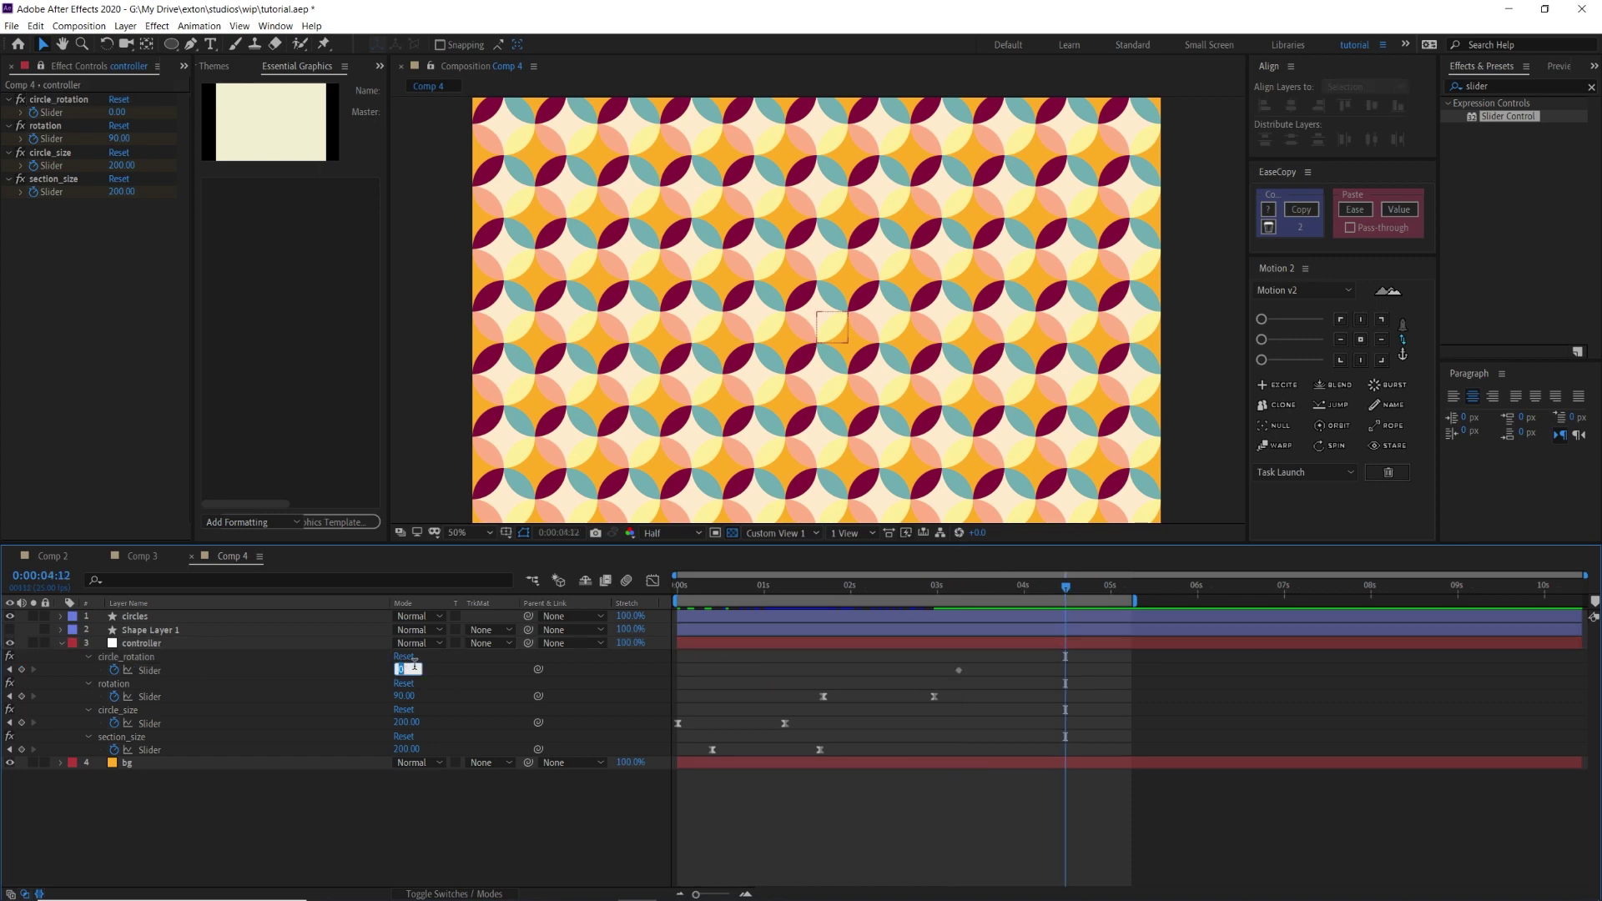
click(408, 669)
text(90)
key(Return)
drag(1082, 661, 902, 686)
key(F2)
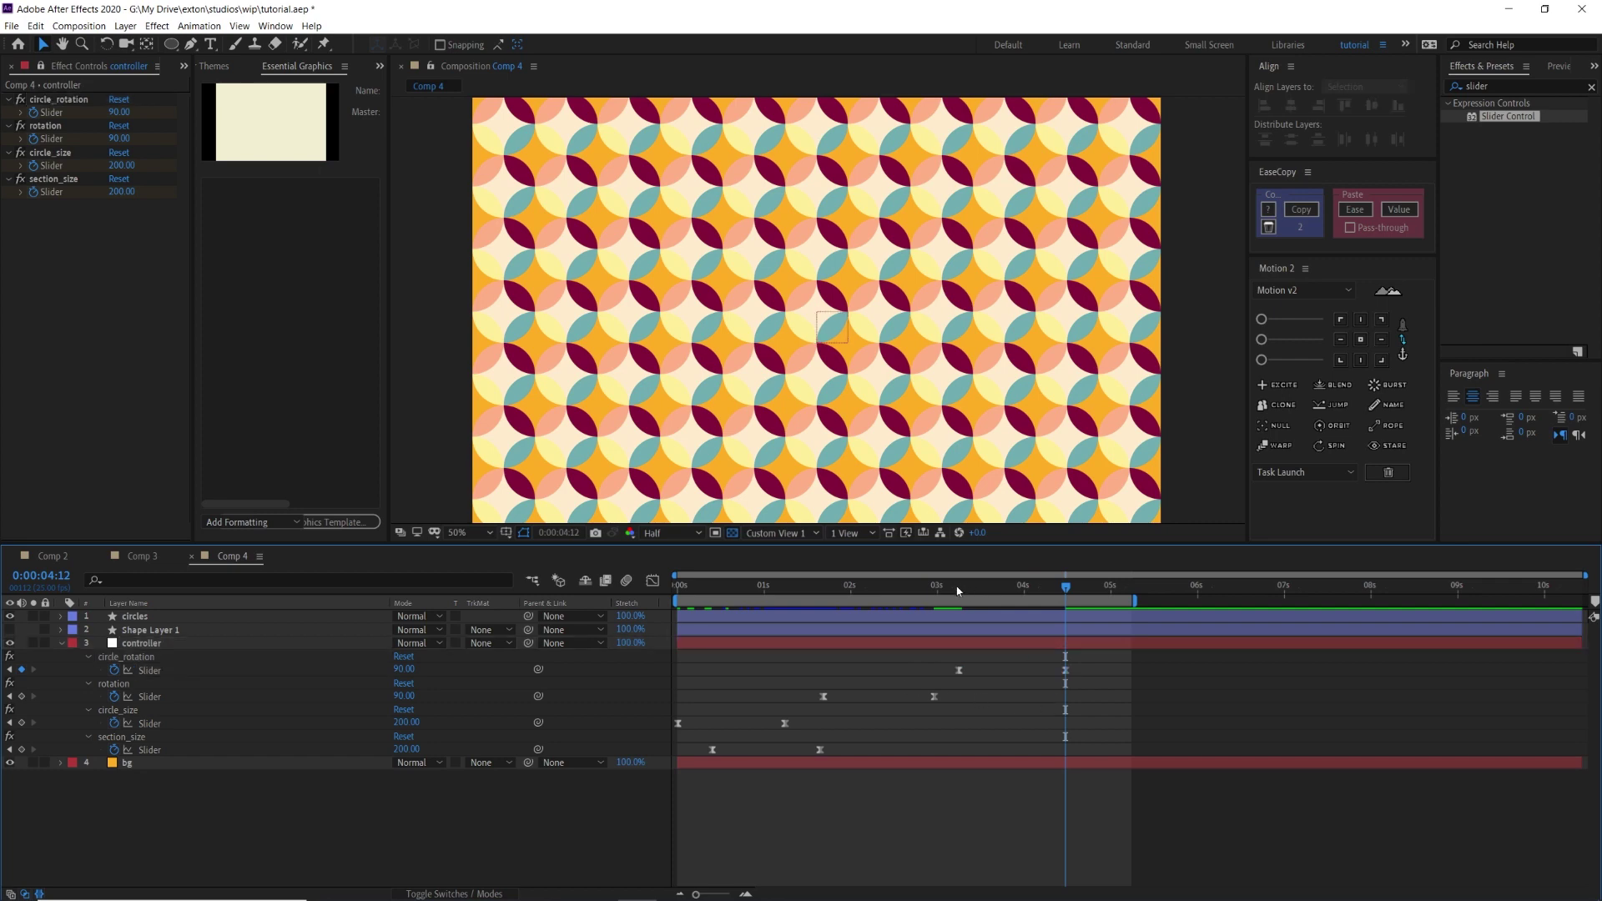
Paste a copy of the controller's circle_size and section_size keyframes at 0:00:04:12 and time-reverse the pasted keyframes.
drag(832, 723, 664, 754)
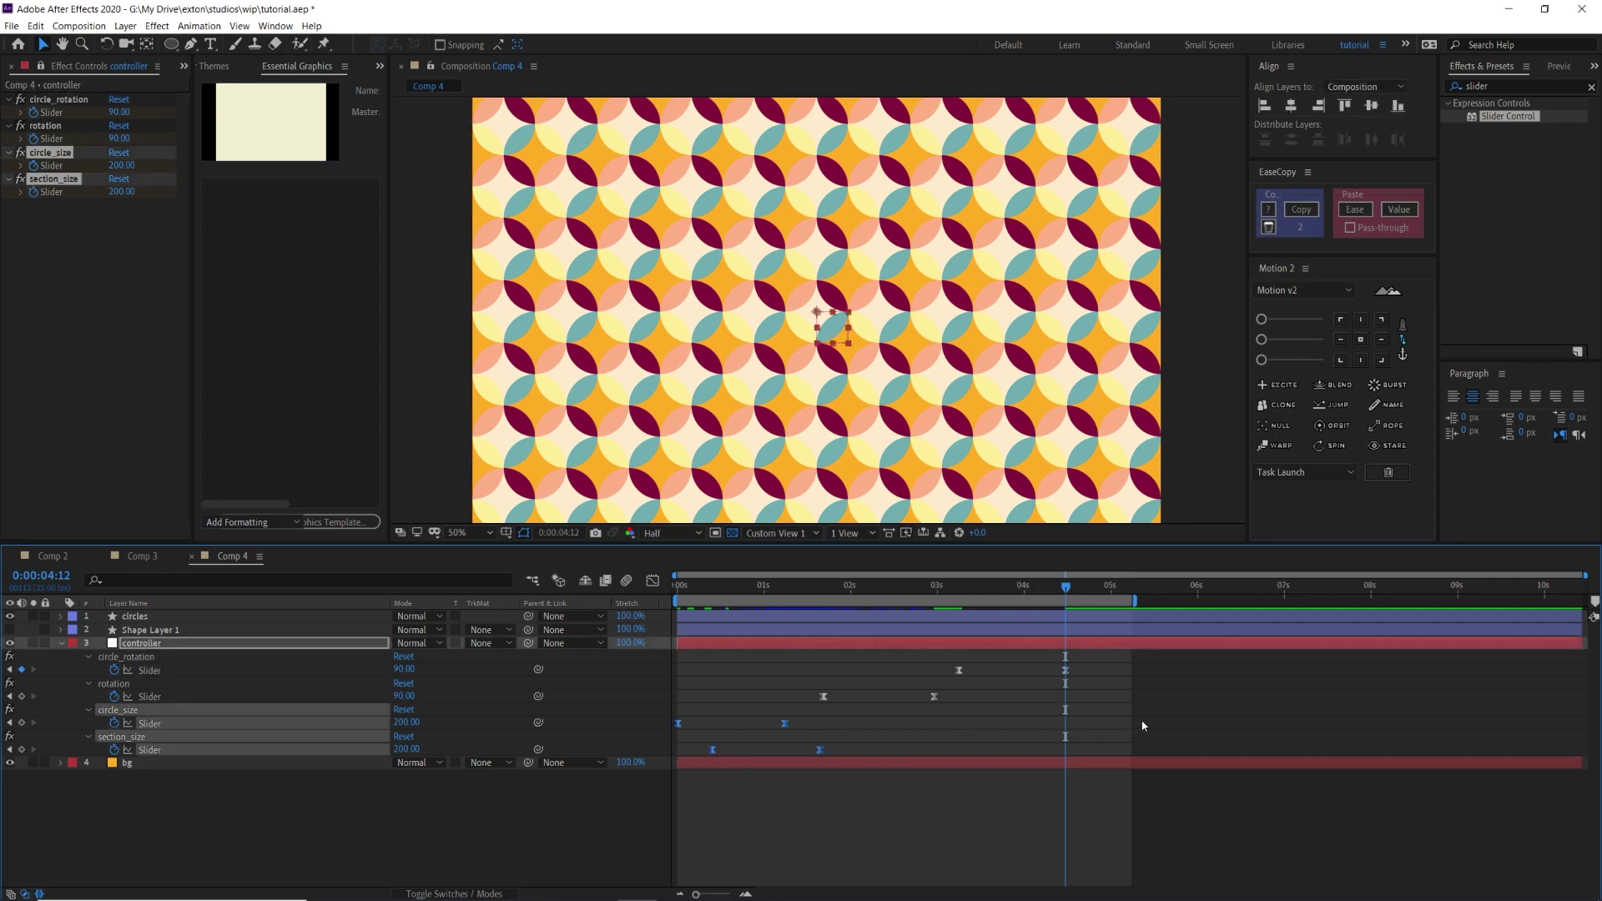
key(ctrl+v)
right_click(1173, 723)
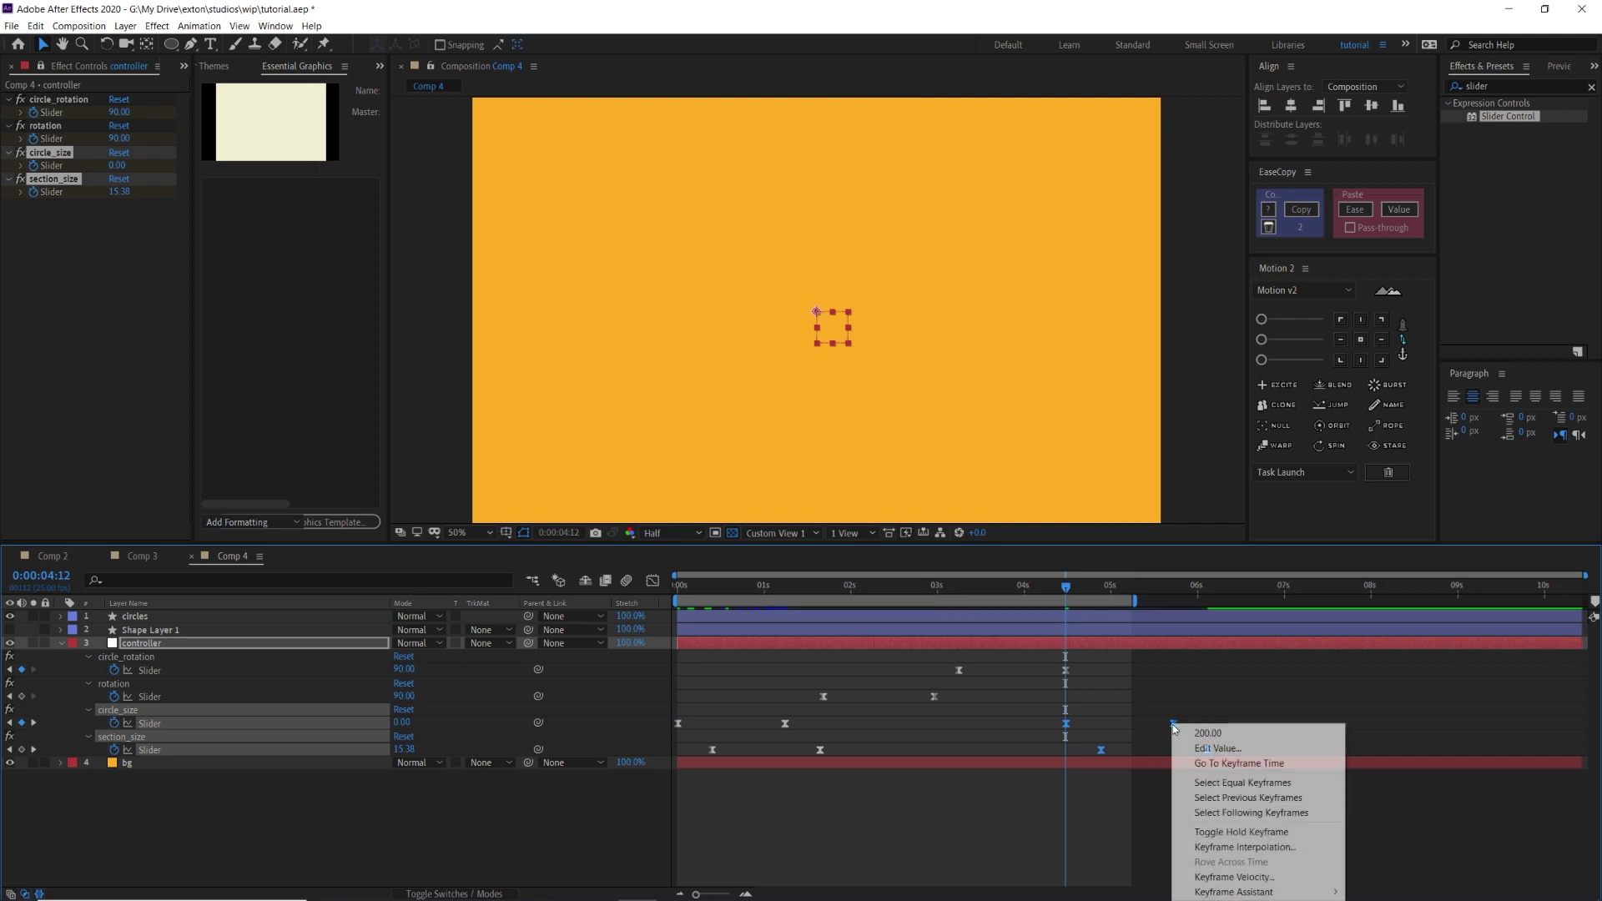
mouse_move(1254, 892)
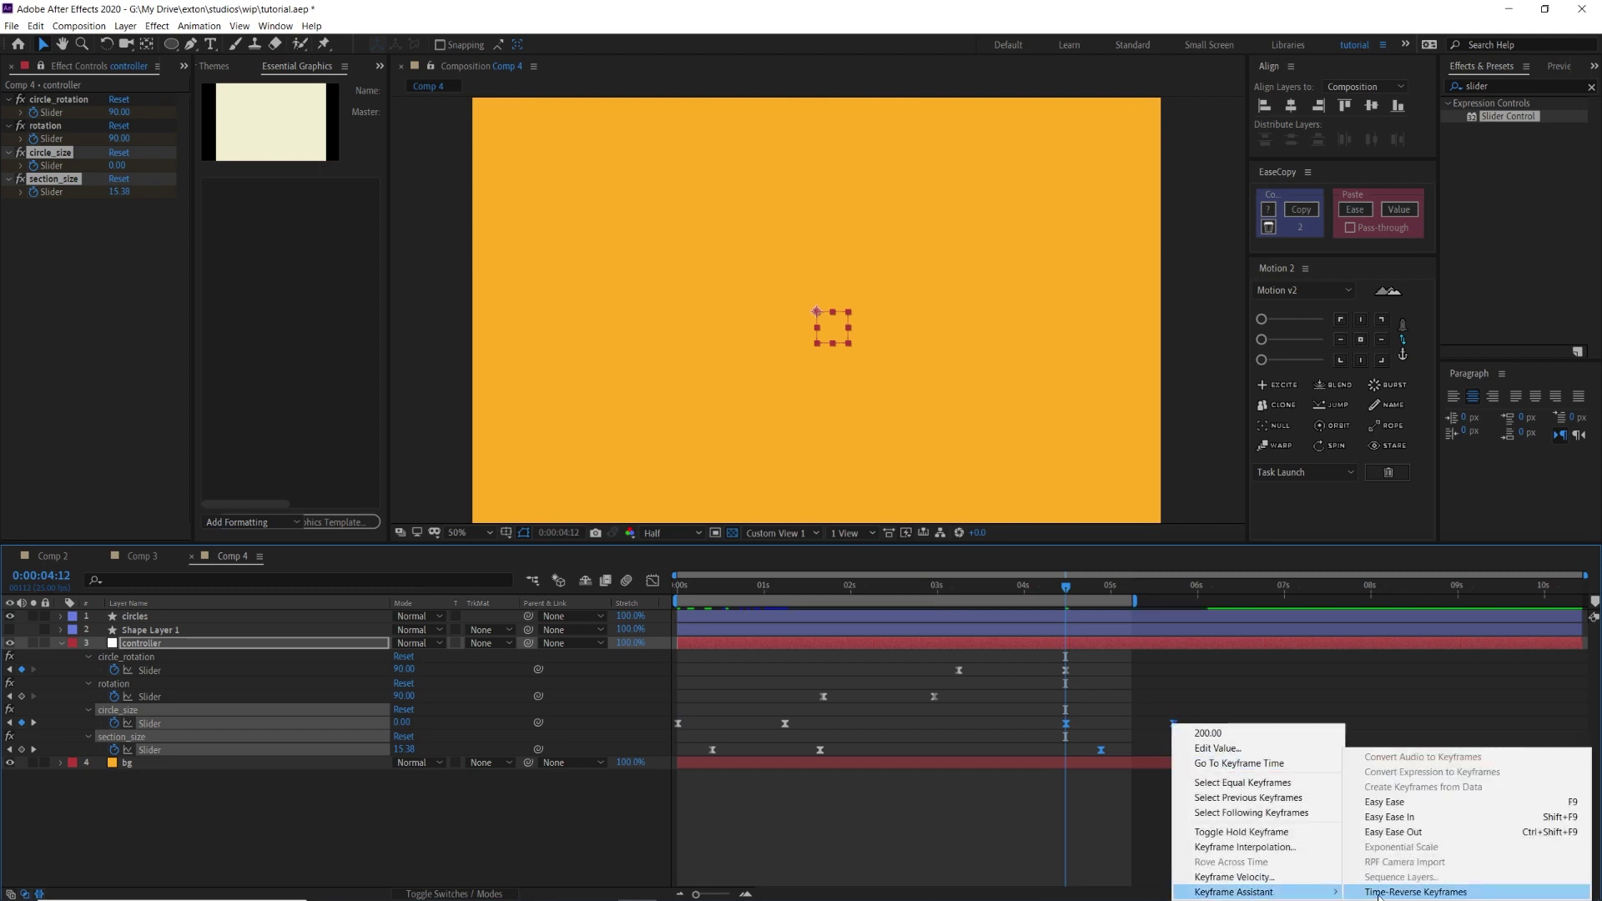
click(1418, 888)
Extend the work area to about 6.5 seconds and preview the complete animation from the start.
drag(1136, 600, 1272, 600)
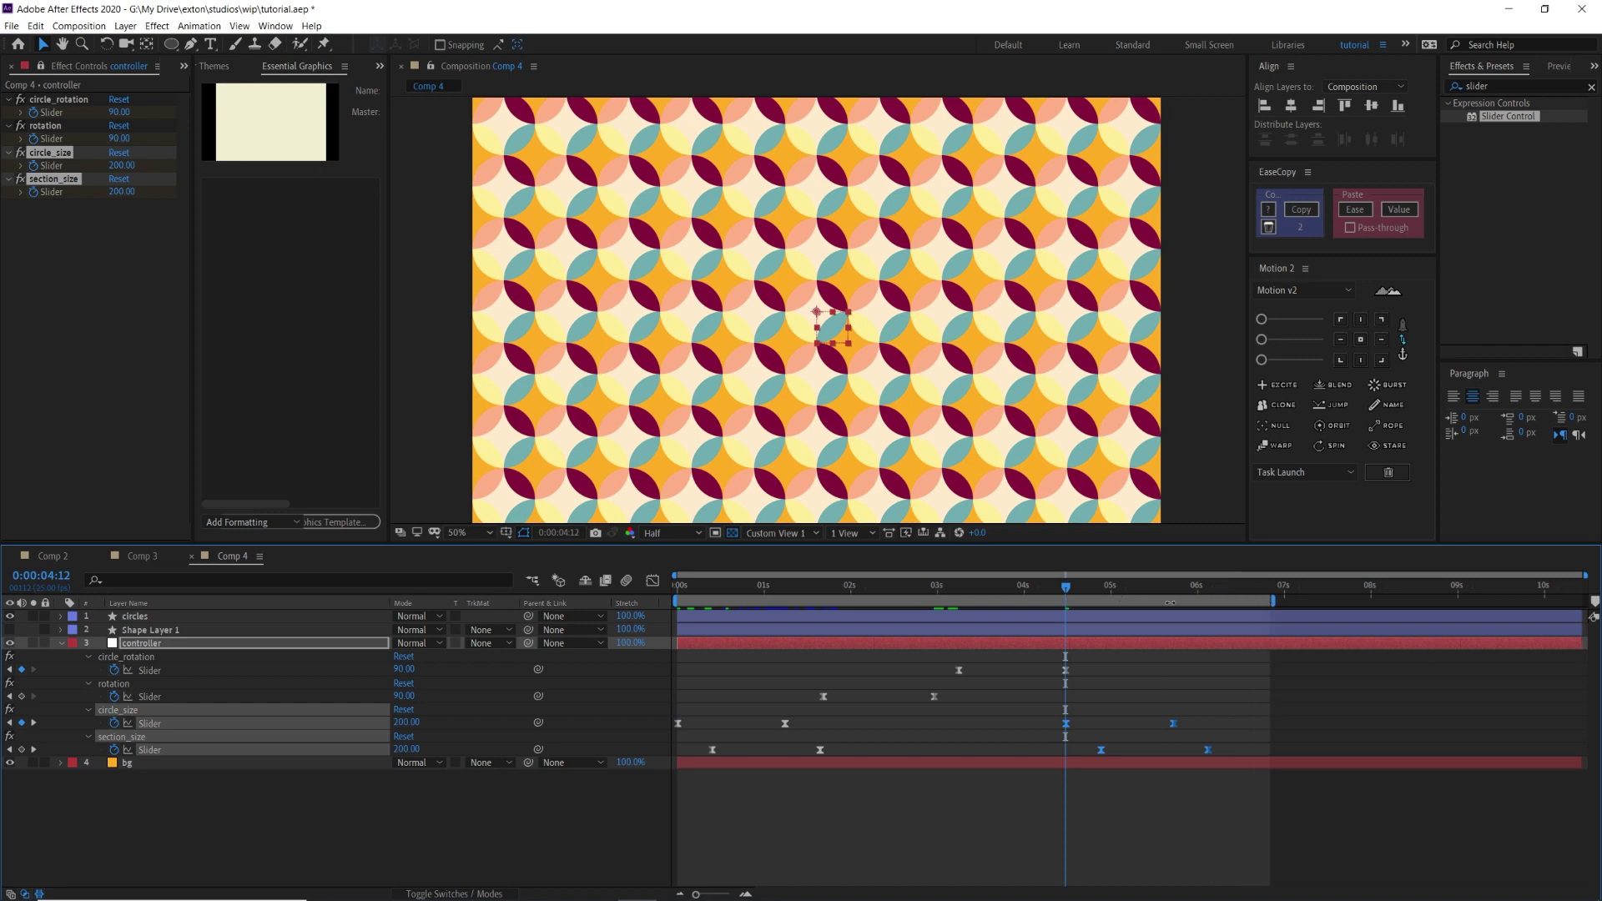
key(space)
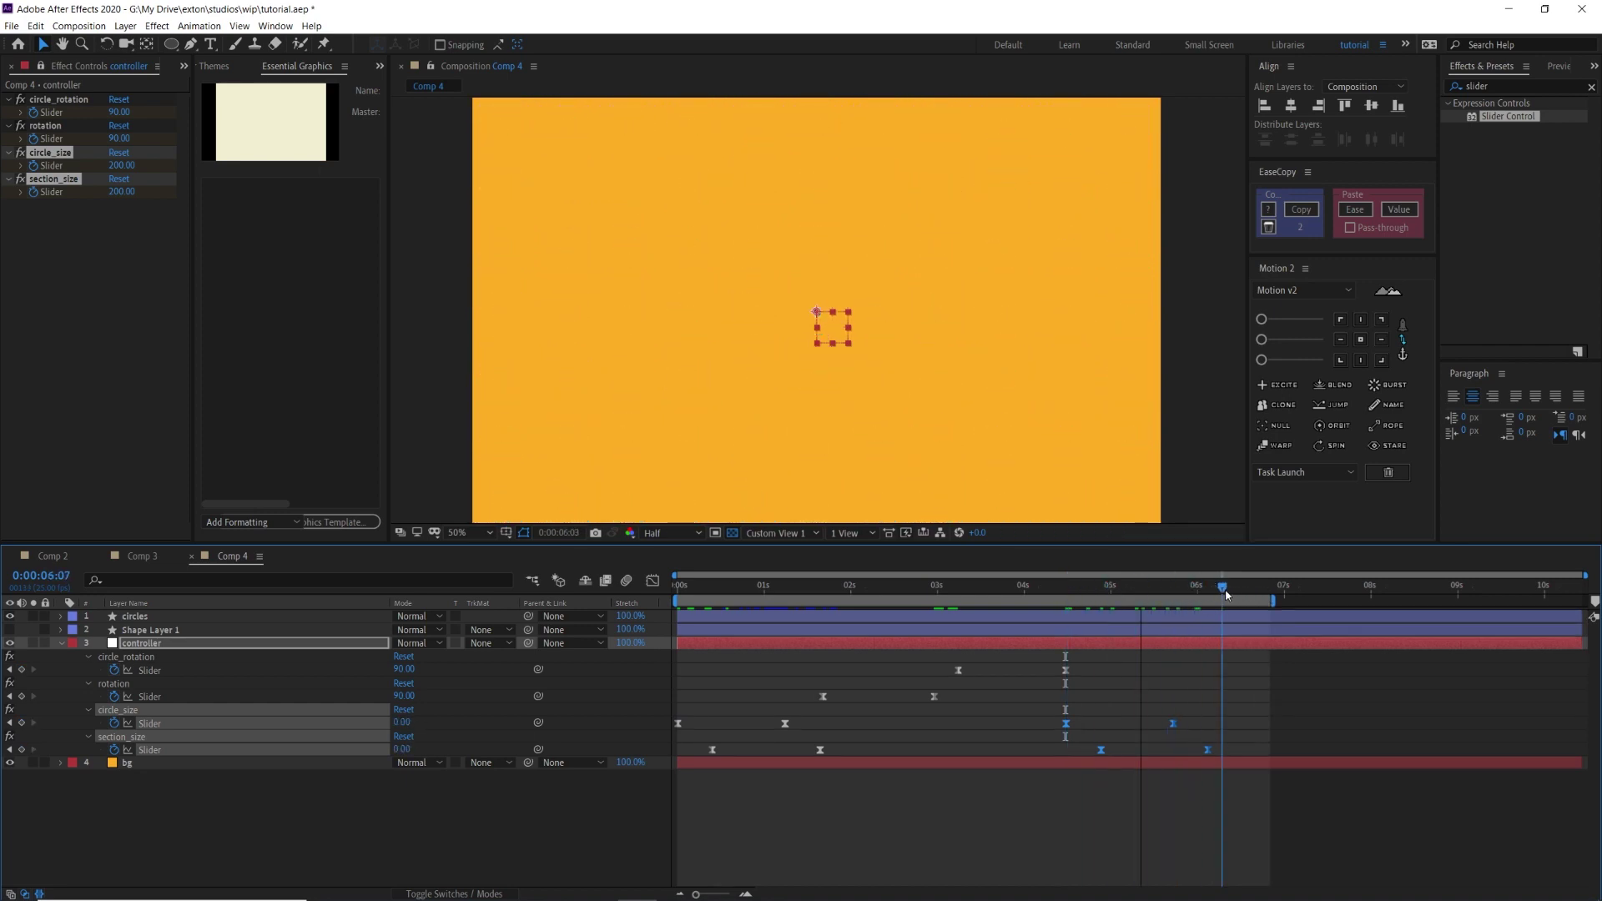
key(space)
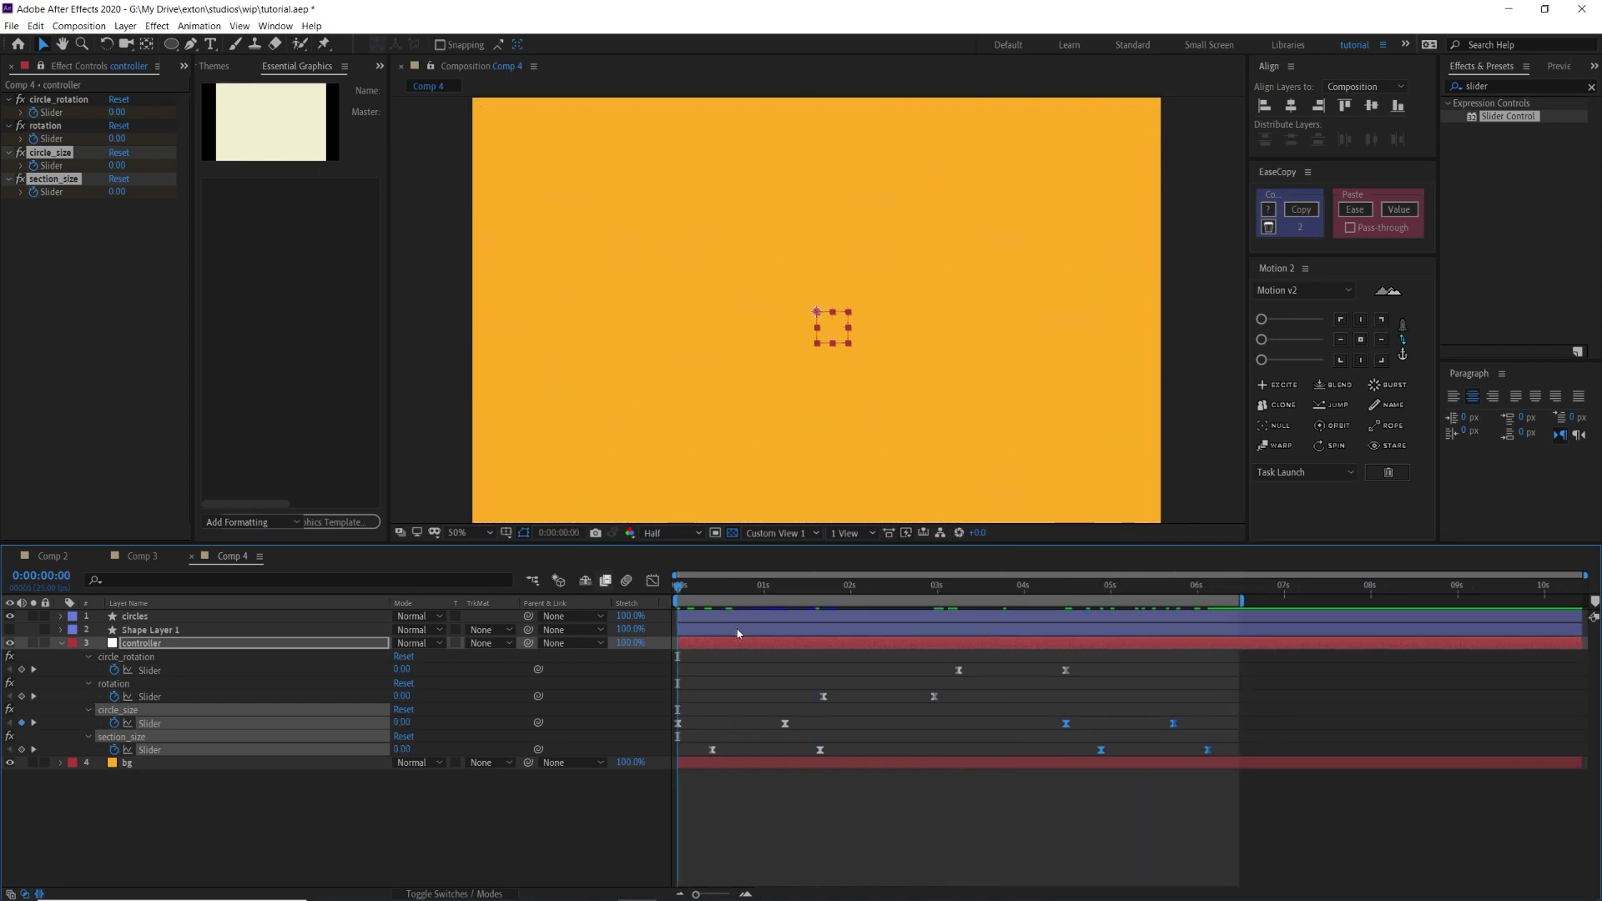
click(735, 628)
click(759, 682)
key(space)
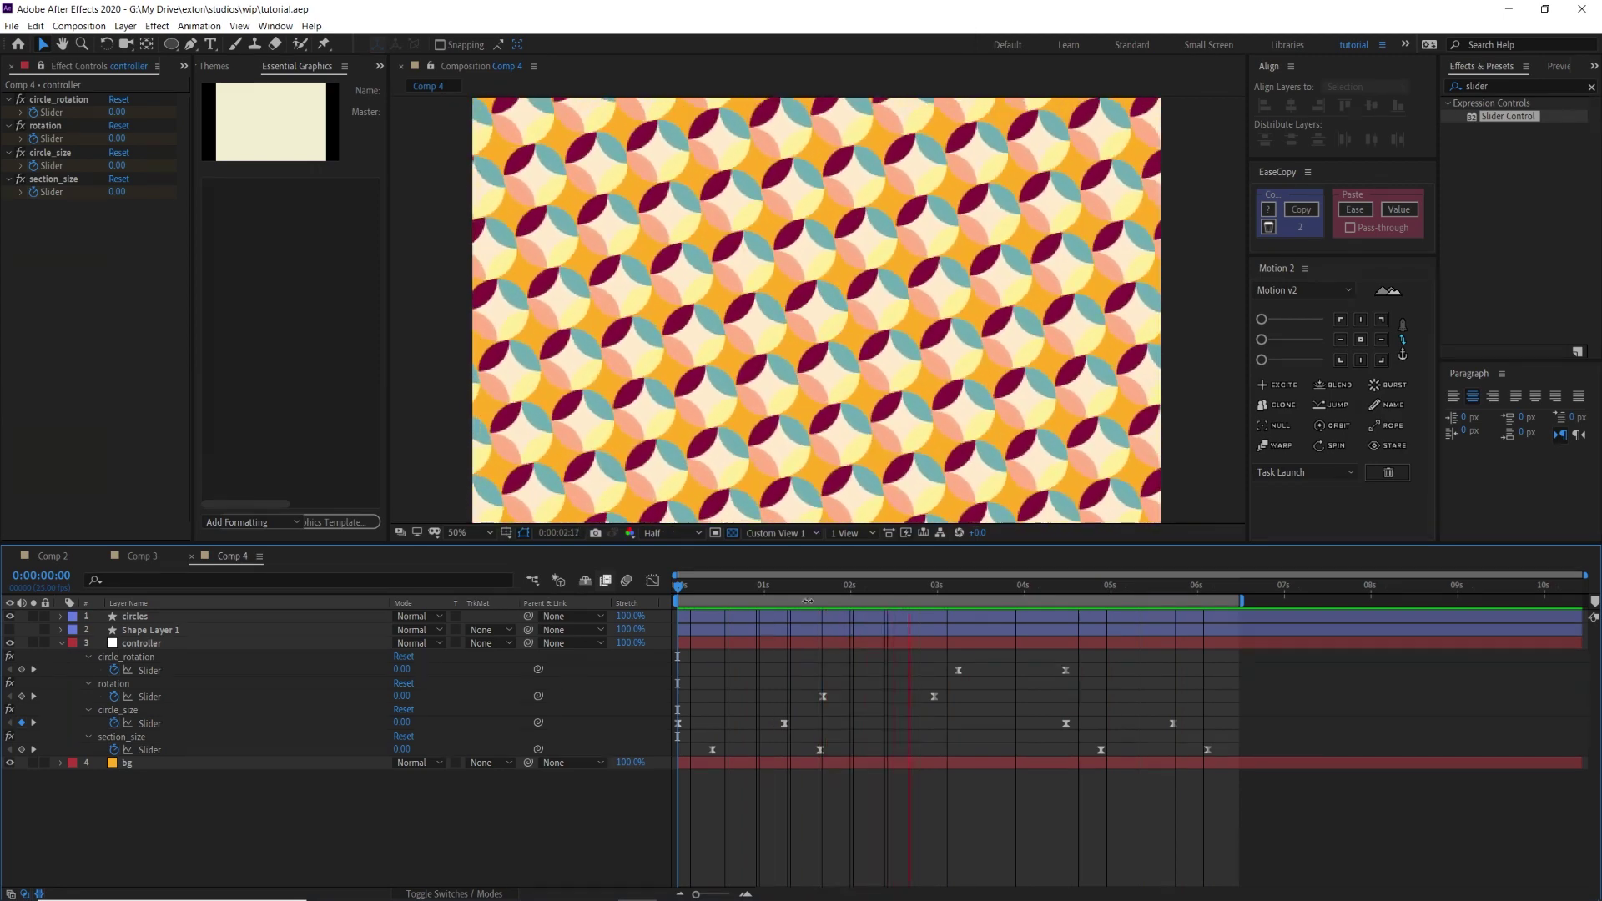
key(space)
Make the Shape Layer 1 colour palette visible and move it above the circles layer.
click(145, 763)
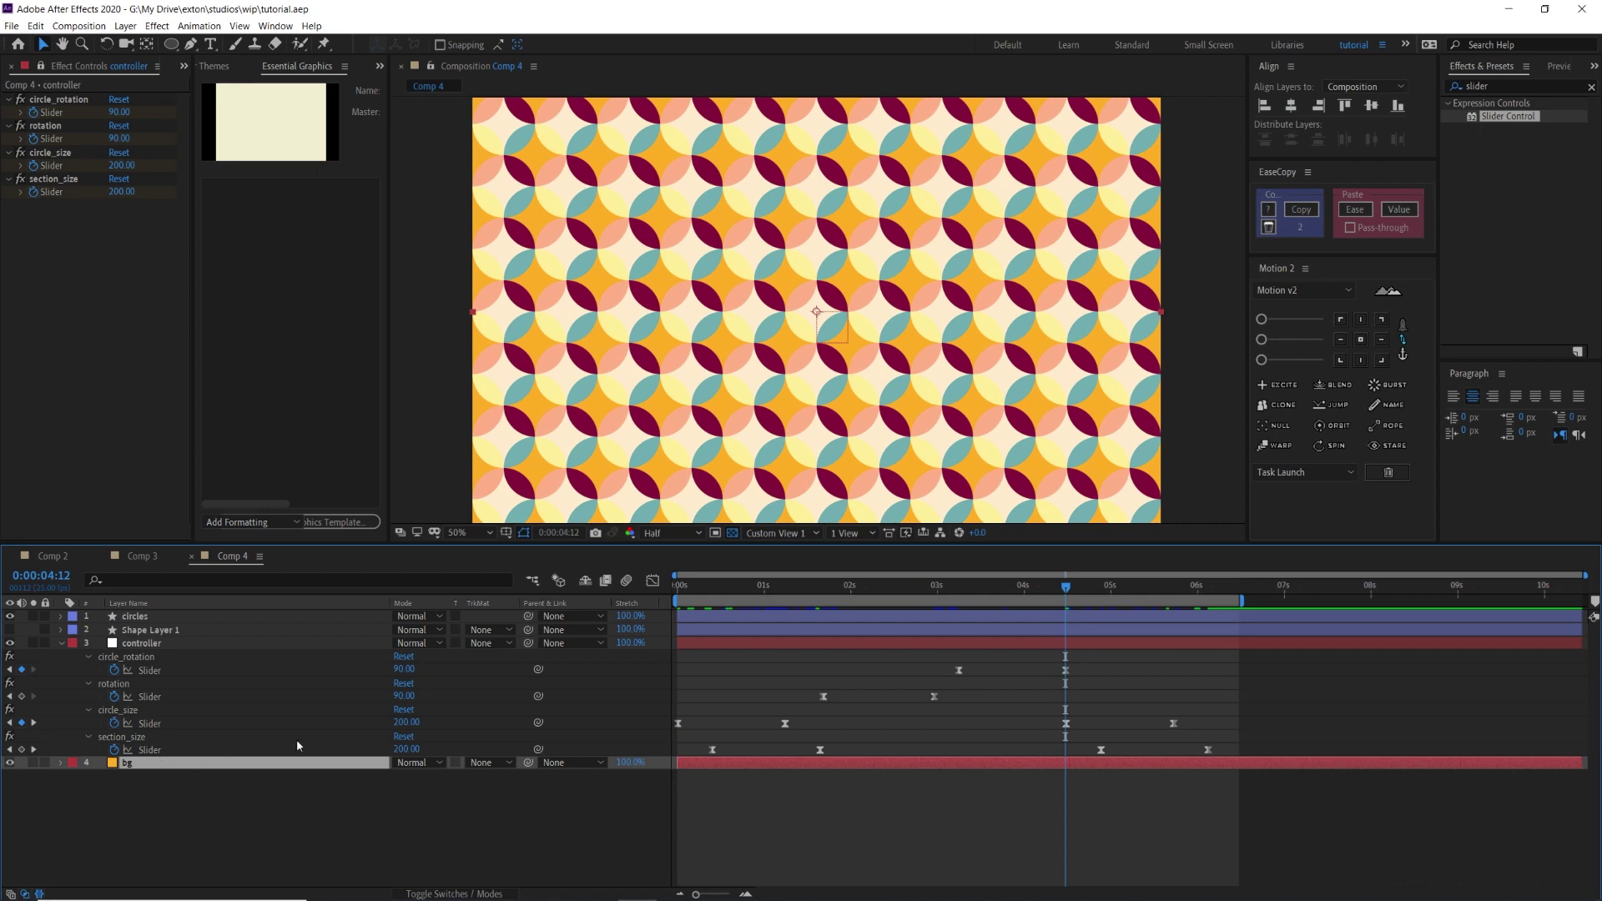
click(133, 630)
click(9, 630)
drag(131, 634, 171, 615)
scroll(869, 499, down, 2)
scroll(873, 492, up, 2)
Recolour the bg solid with the beige swatch sampled from the palette.
click(784, 760)
key(ctrl+shift+y)
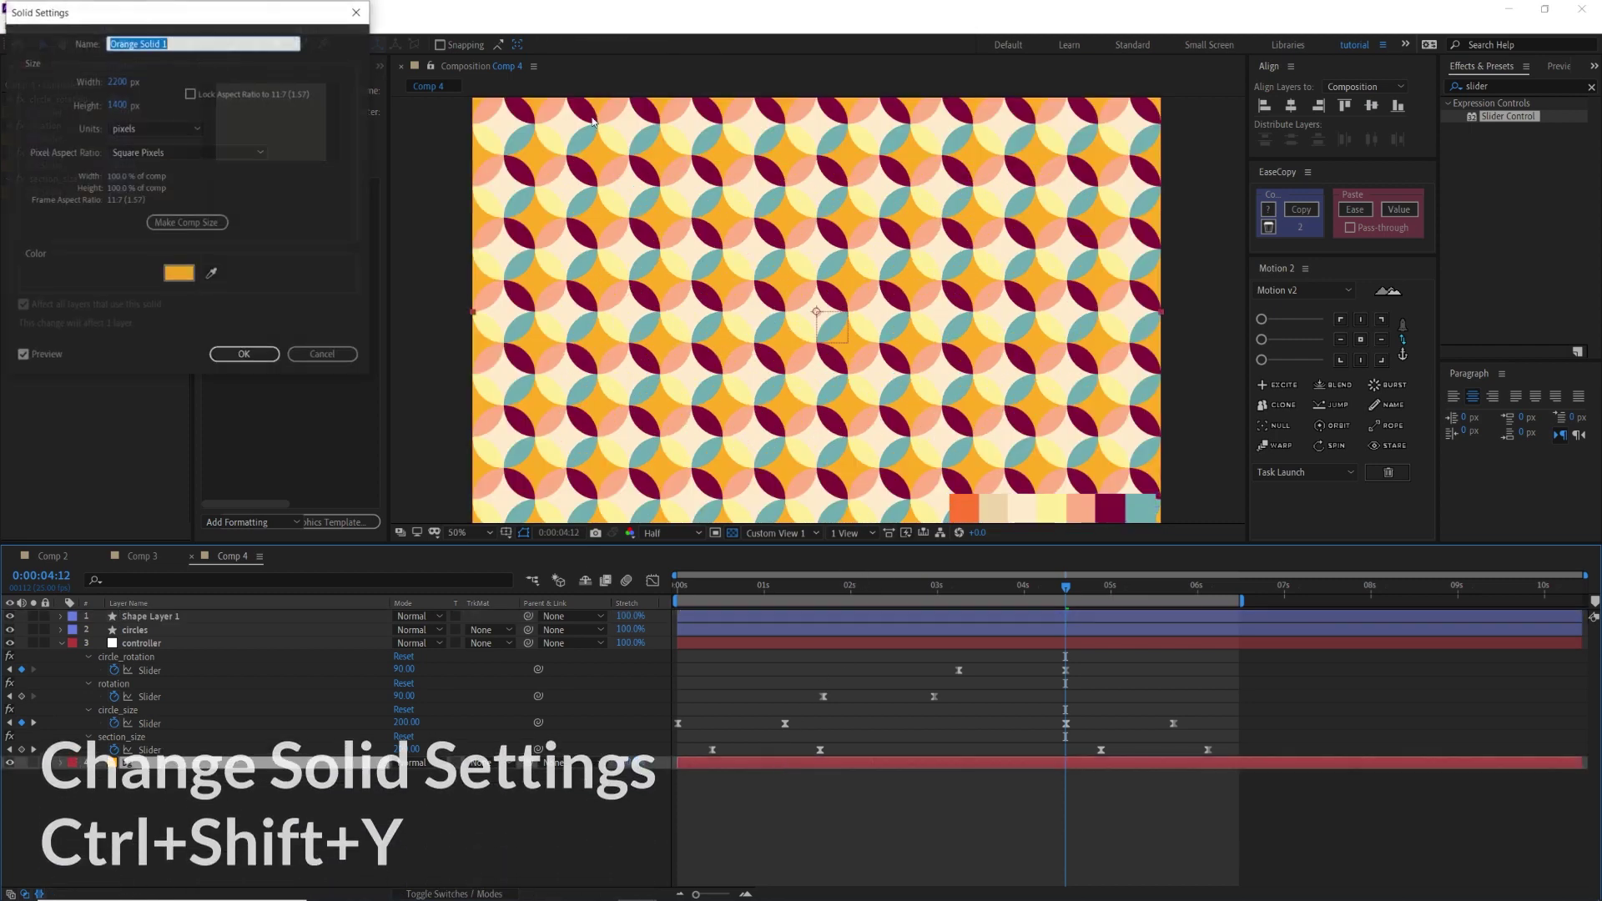
click(995, 501)
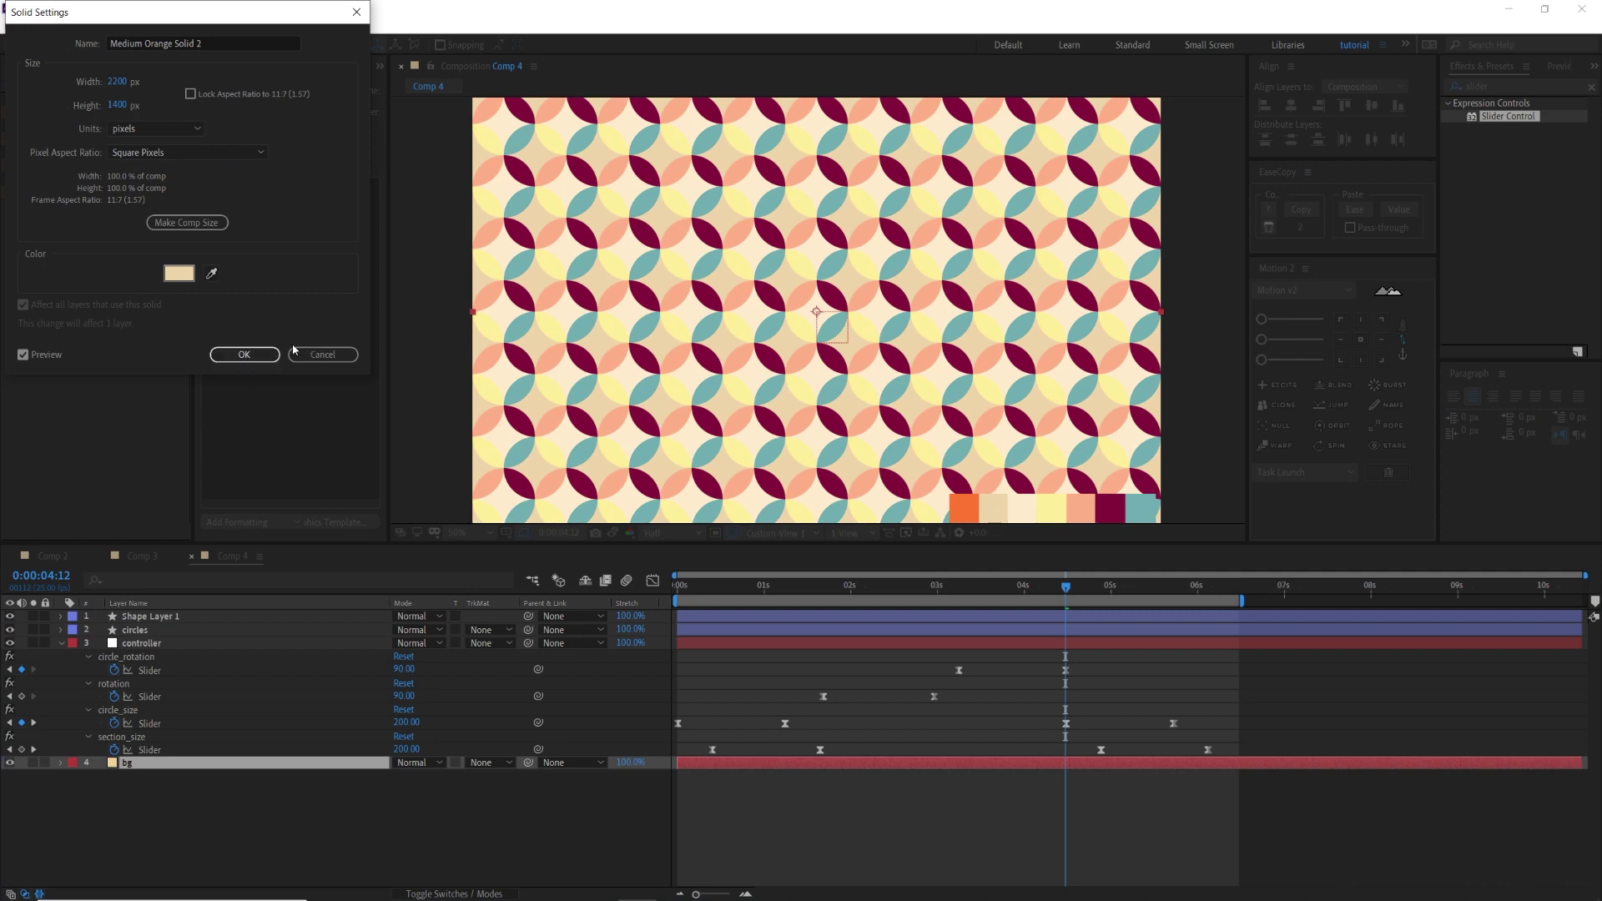
click(260, 356)
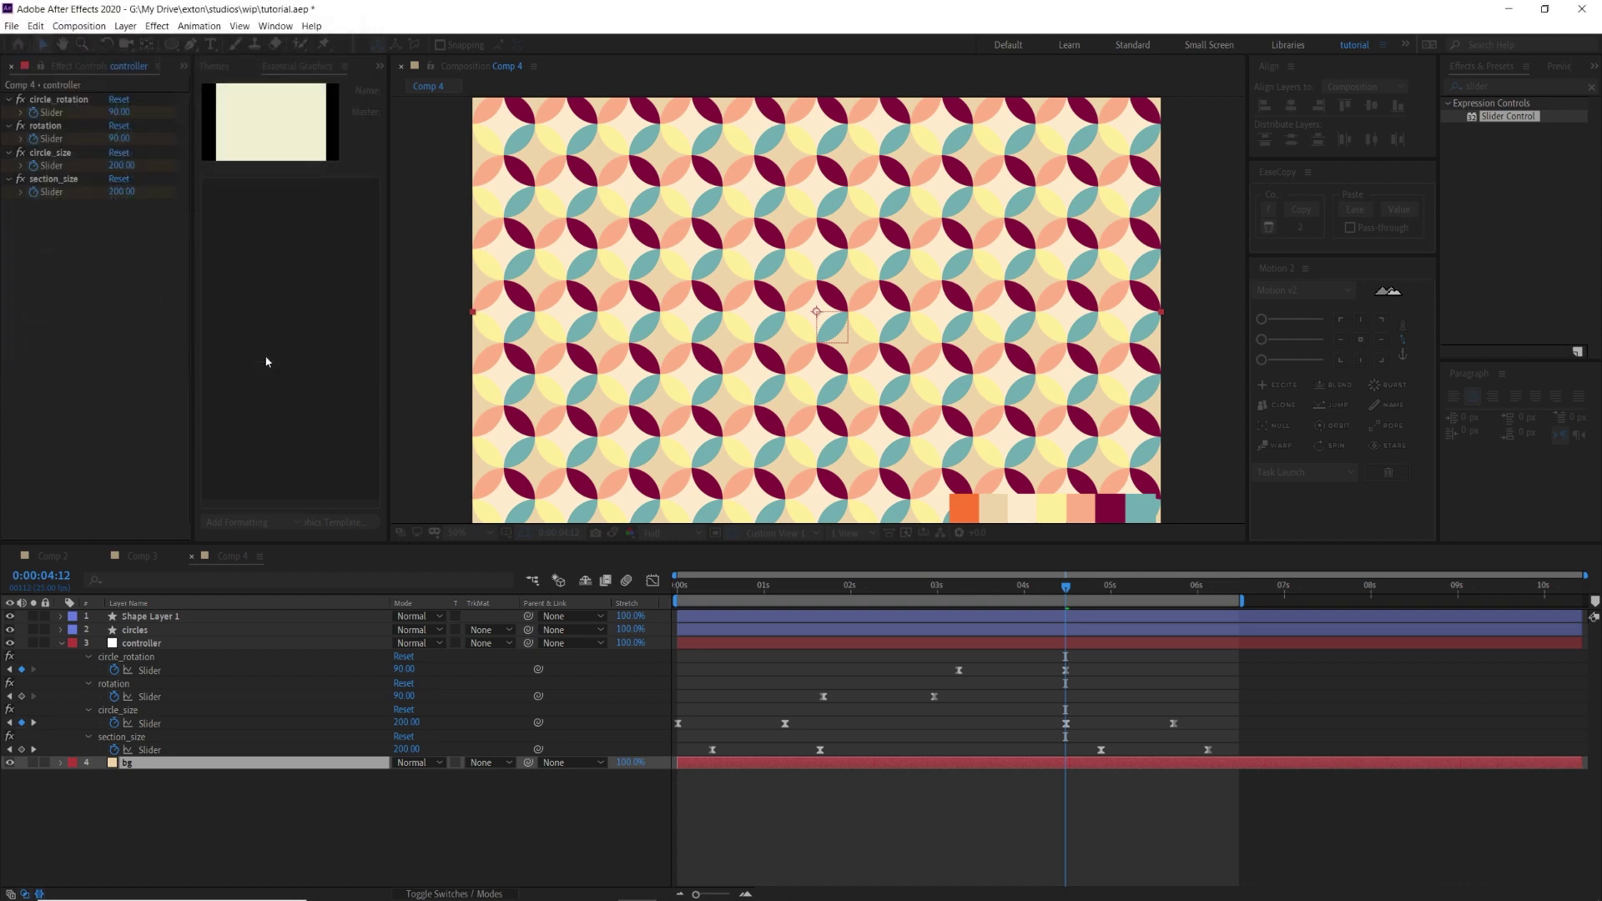
With the palette layer hidden, duplicate the circles layer and solo the duplicate.
click(150, 630)
click(11, 616)
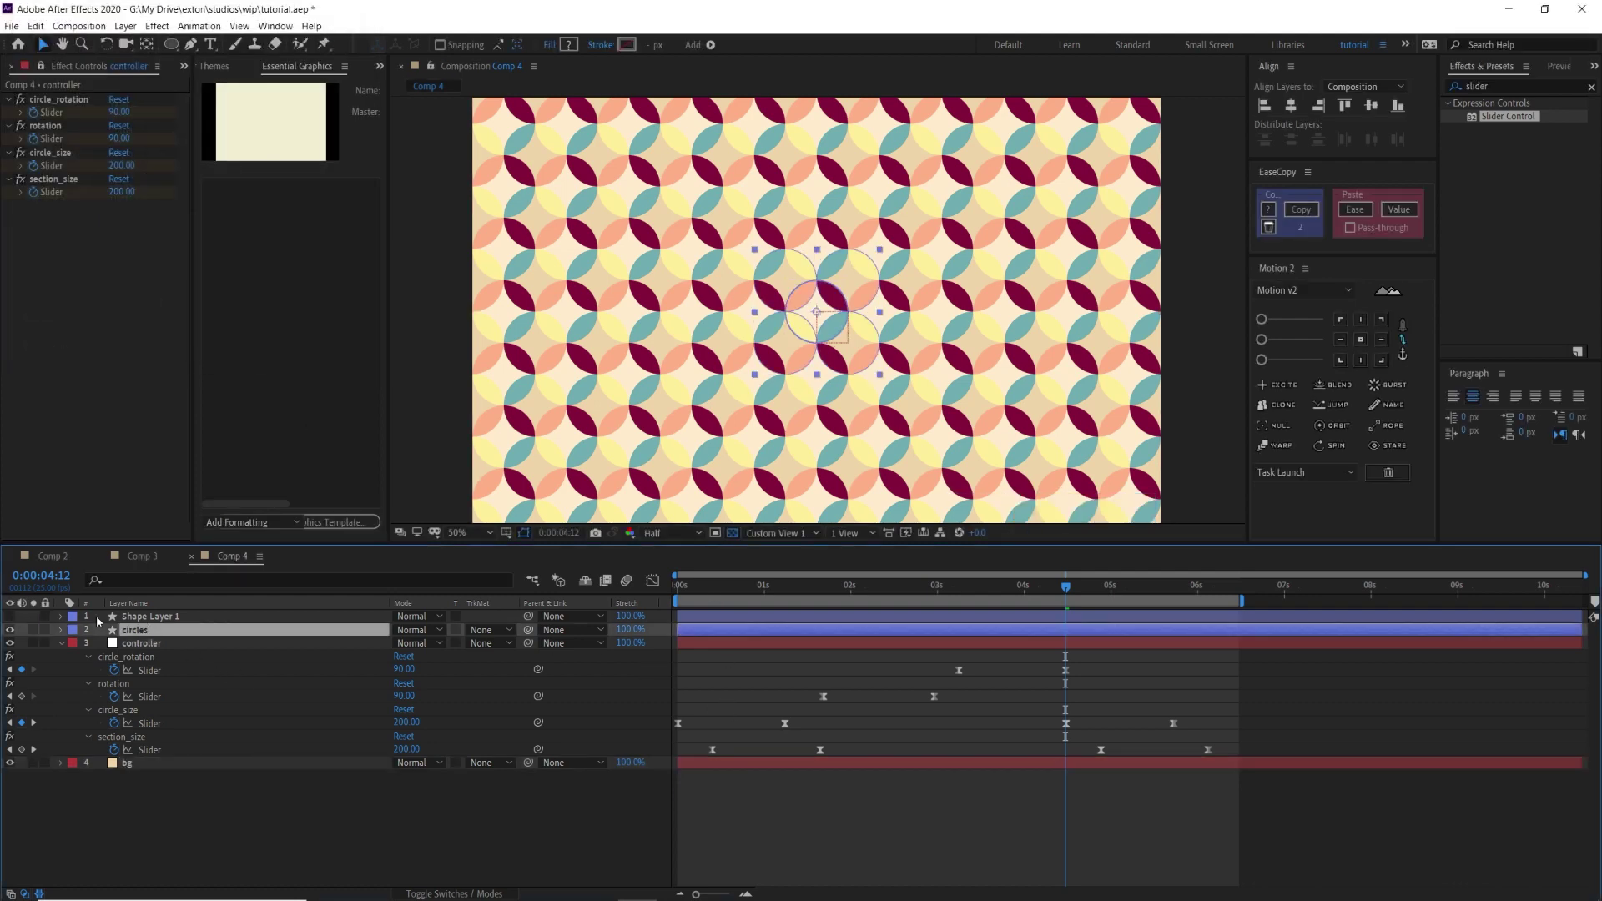
key(ctrl+d)
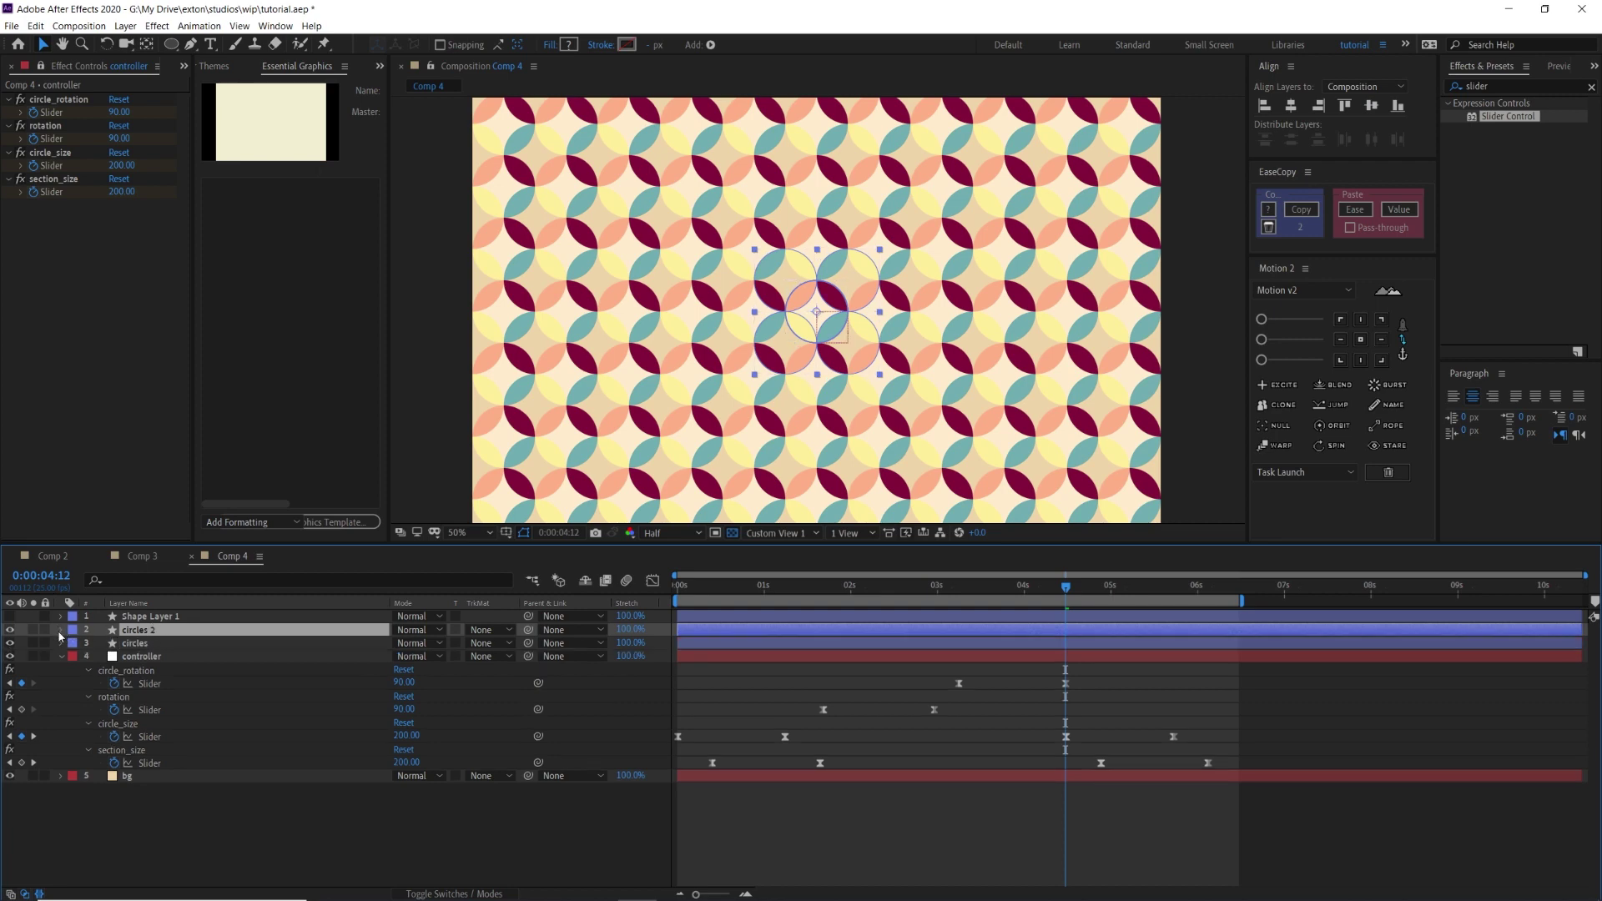
click(34, 630)
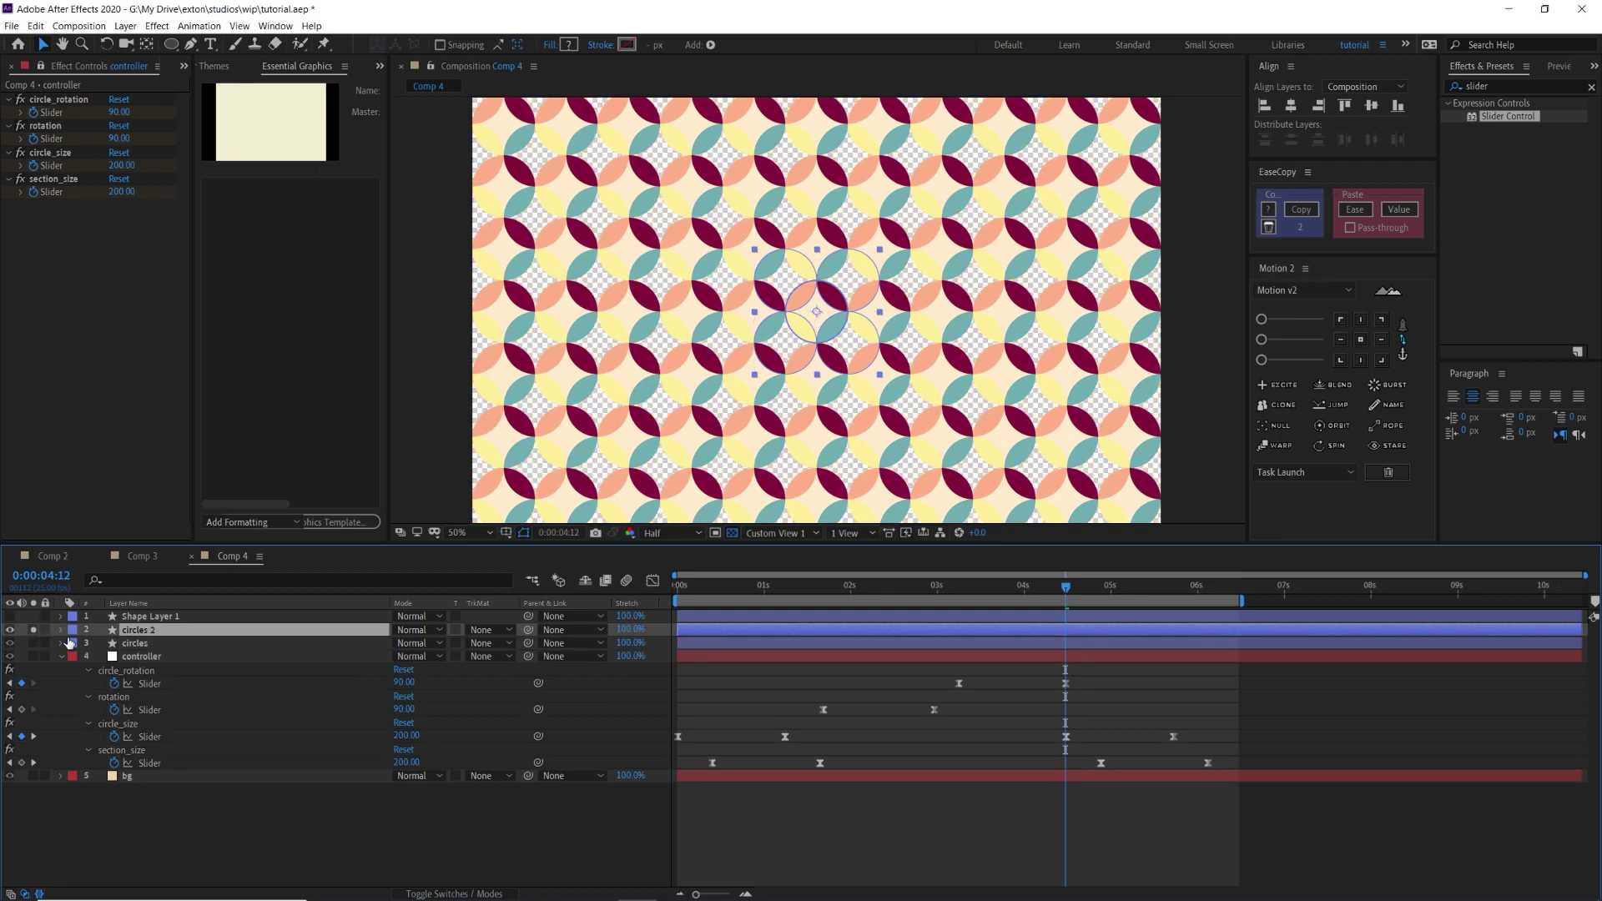
Expand the contents of circles 2 and delete its main group.
click(59, 630)
click(75, 643)
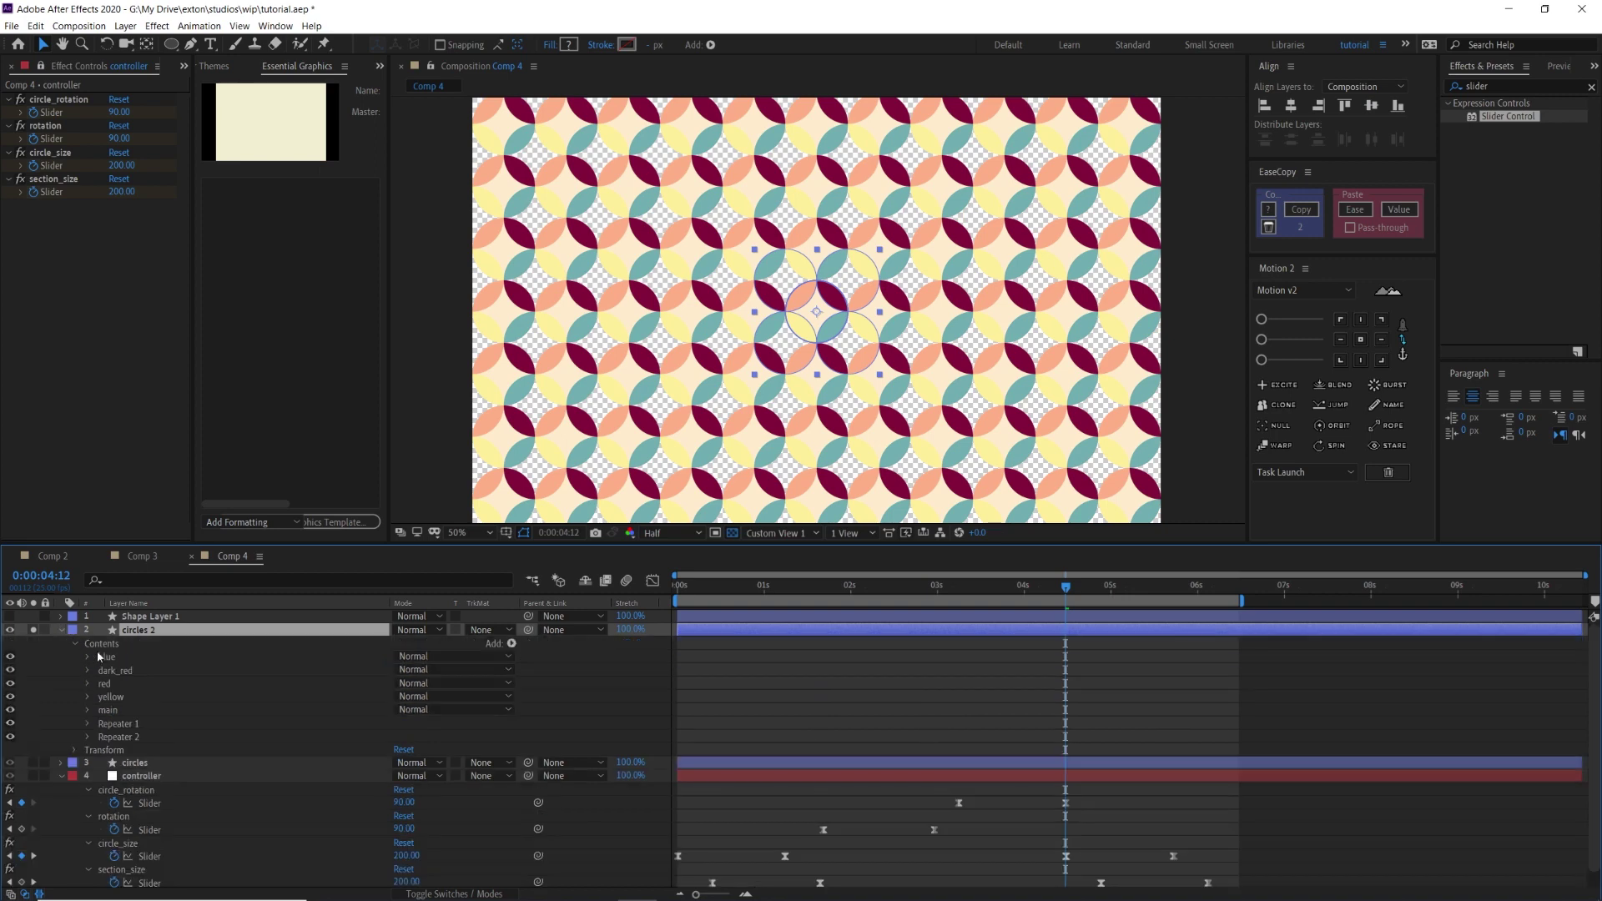
click(128, 709)
key(Delete)
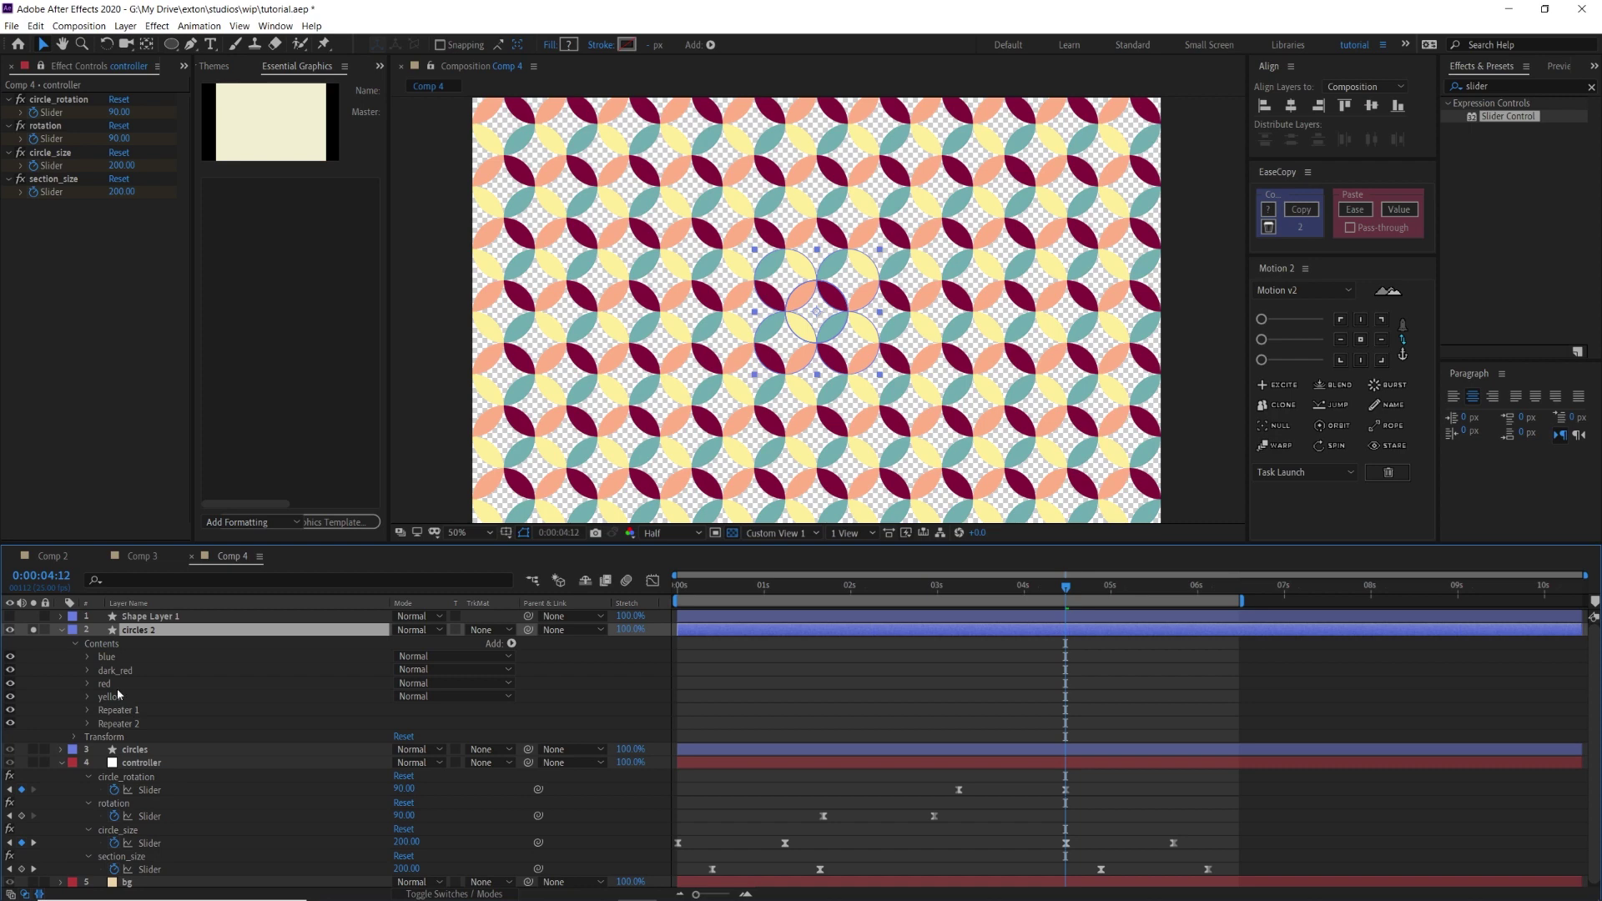
Filter the timeline by "matte, merge" and delete every matte shape and Merge Paths 1 from the four colour groups of circles 2.
click(146, 582)
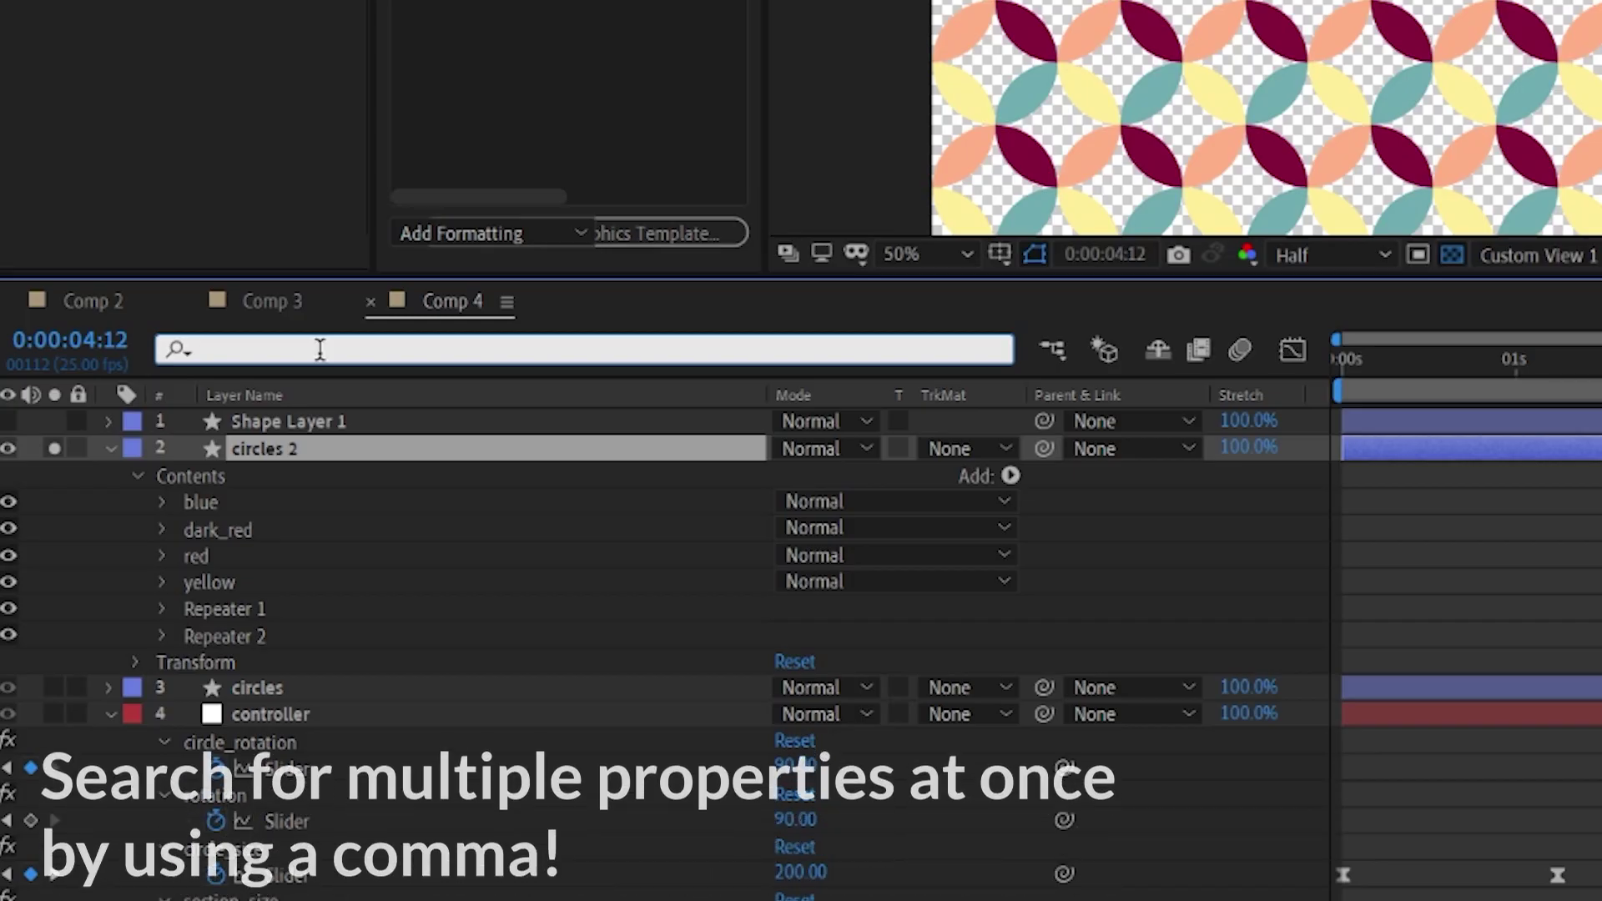
text(matte)
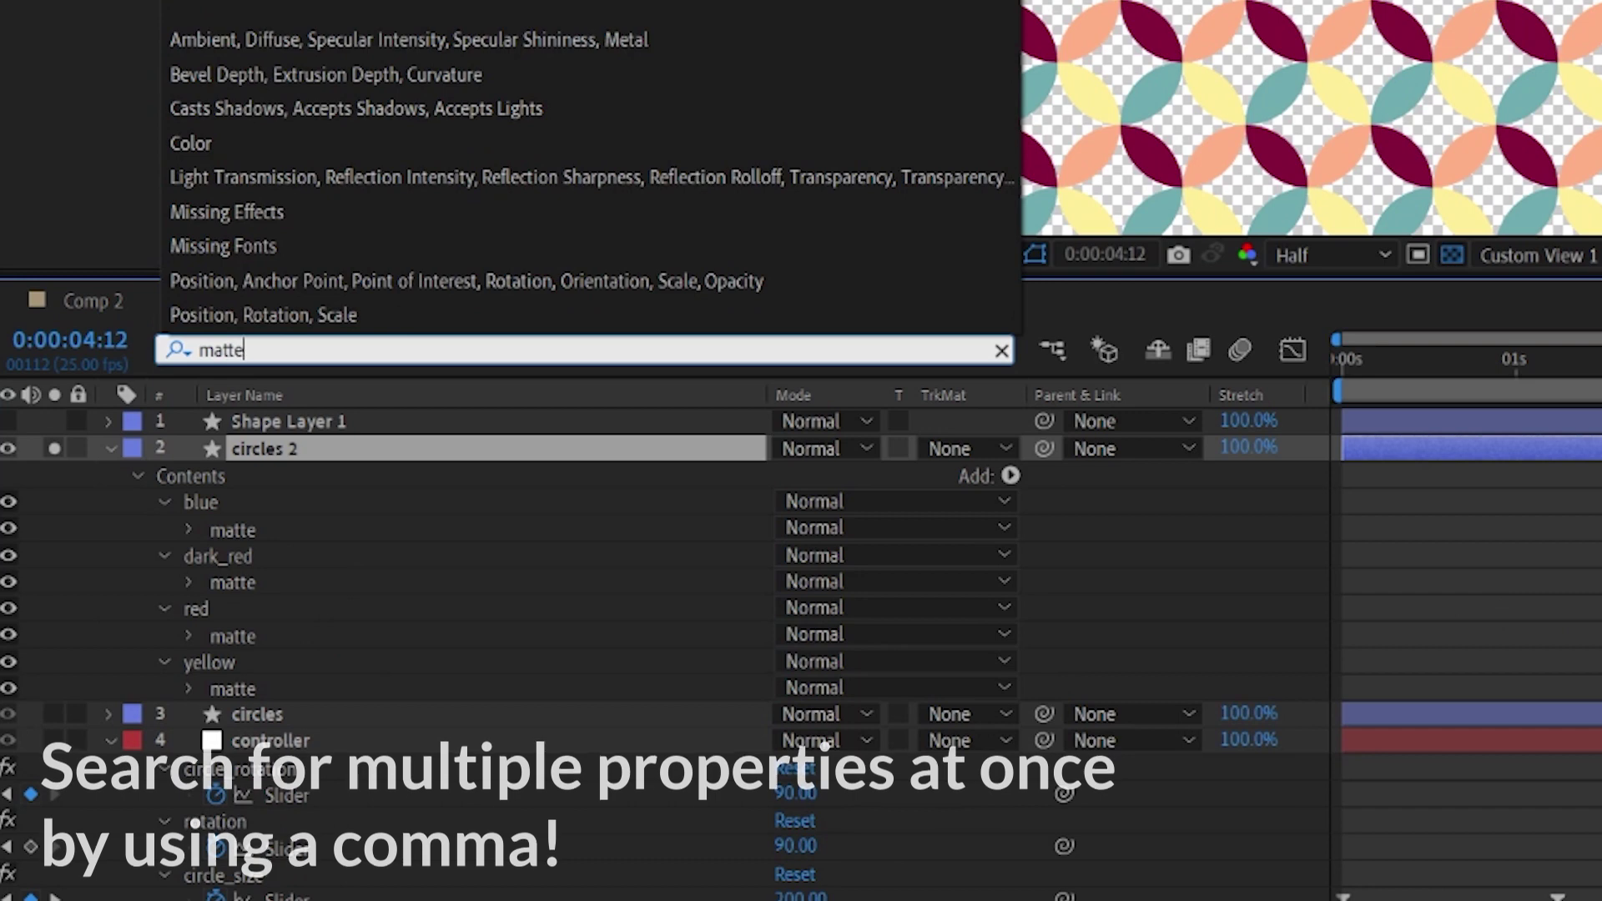
text(, merge)
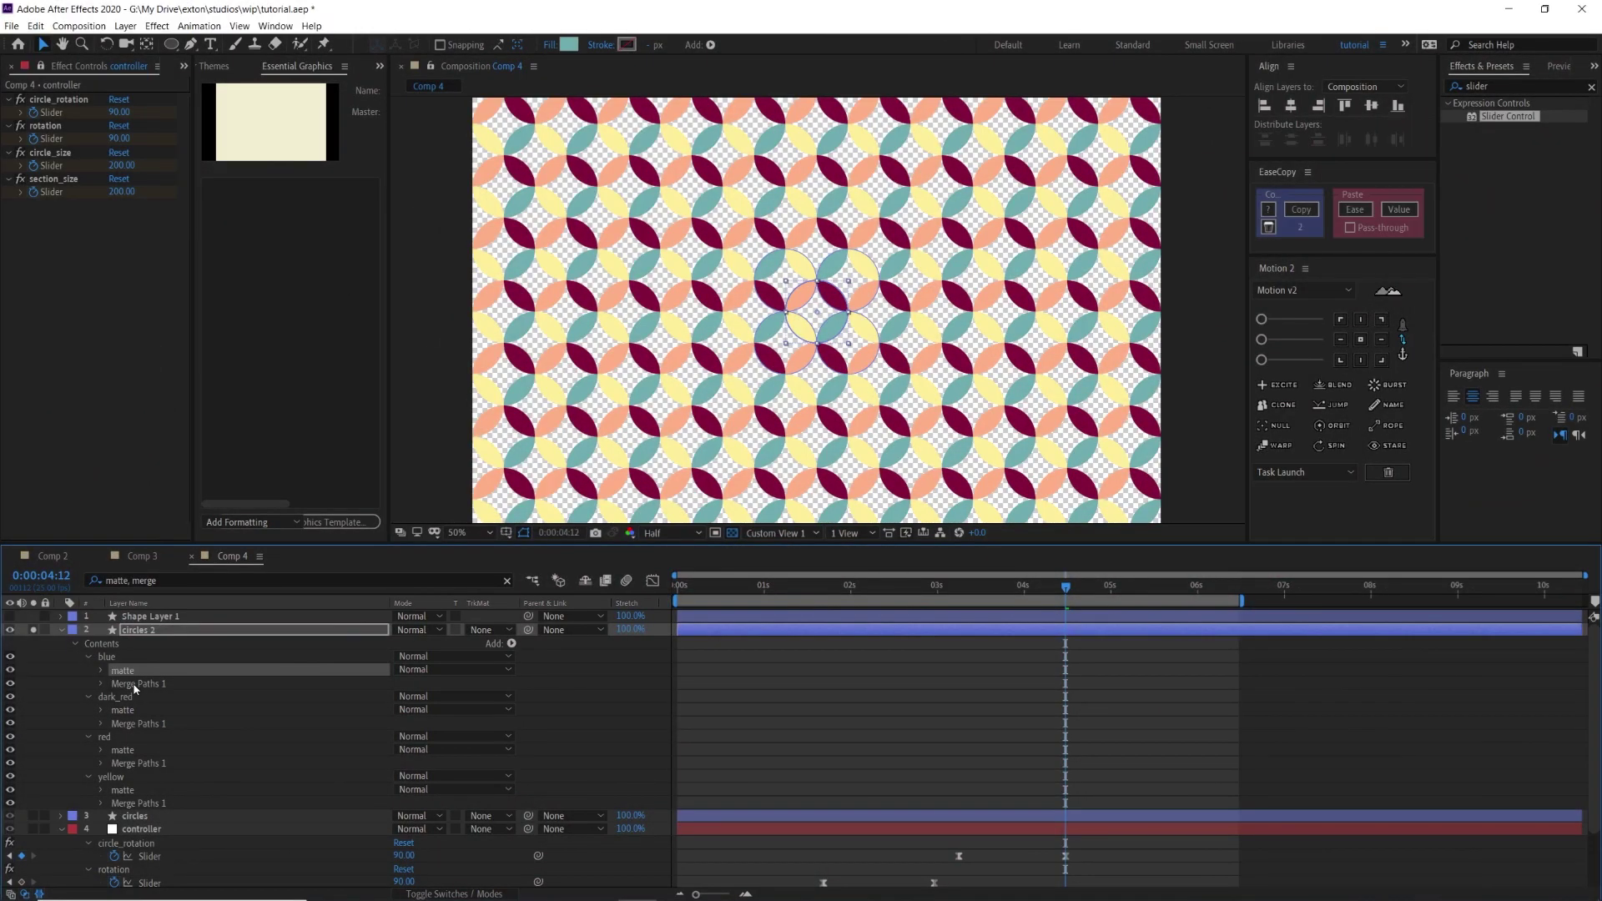
ctrl+click(128, 762)
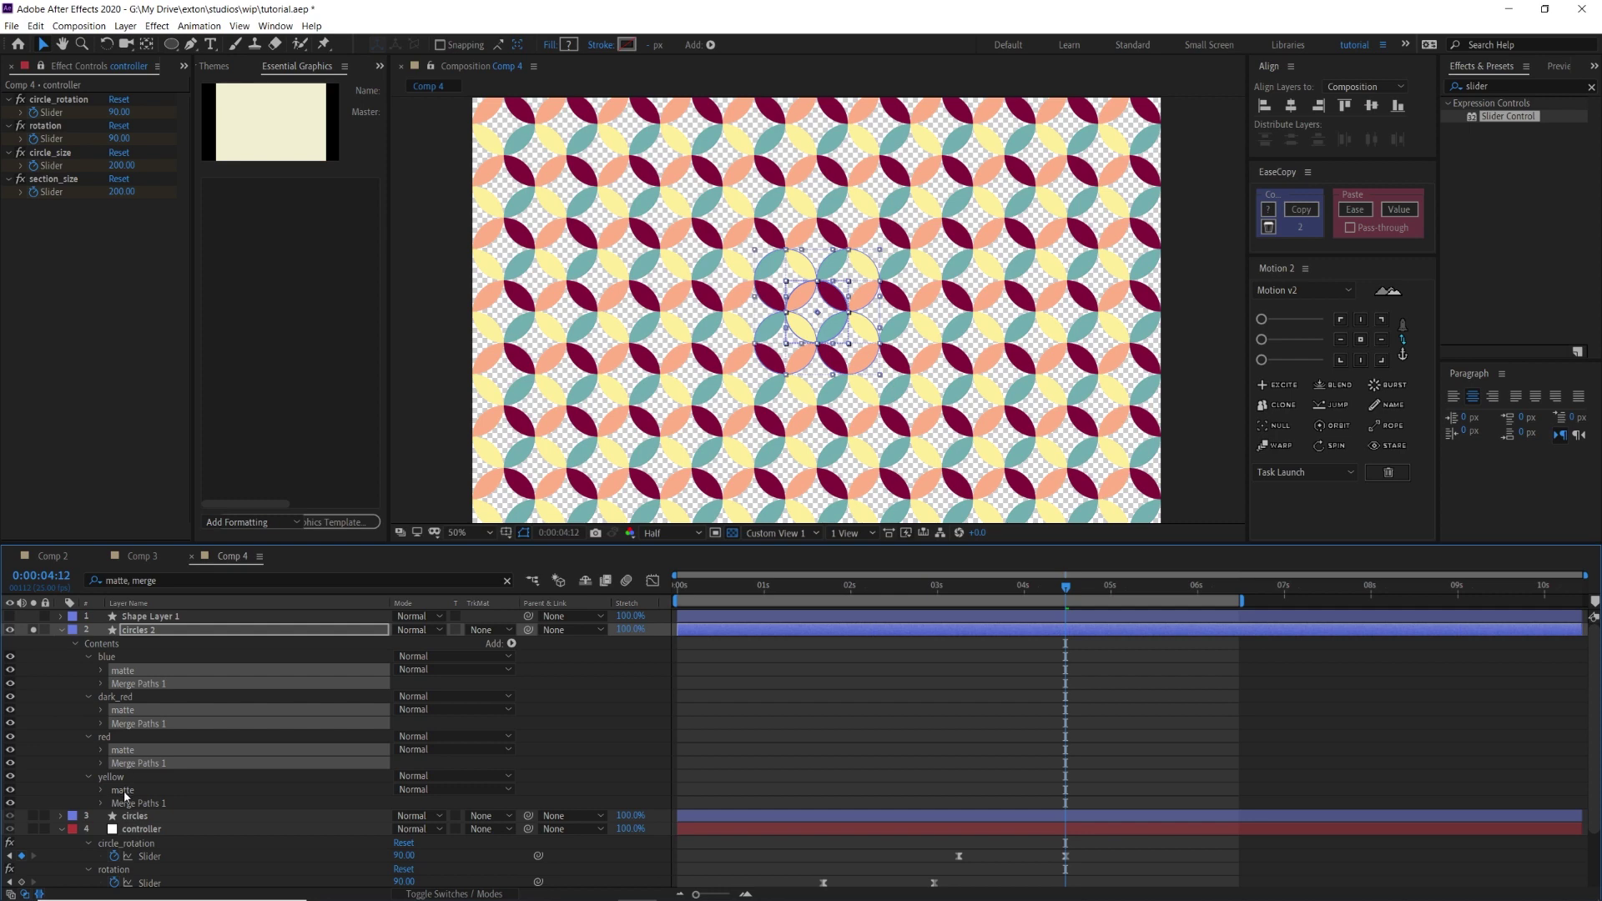
ctrl+click(123, 789)
ctrl+click(123, 803)
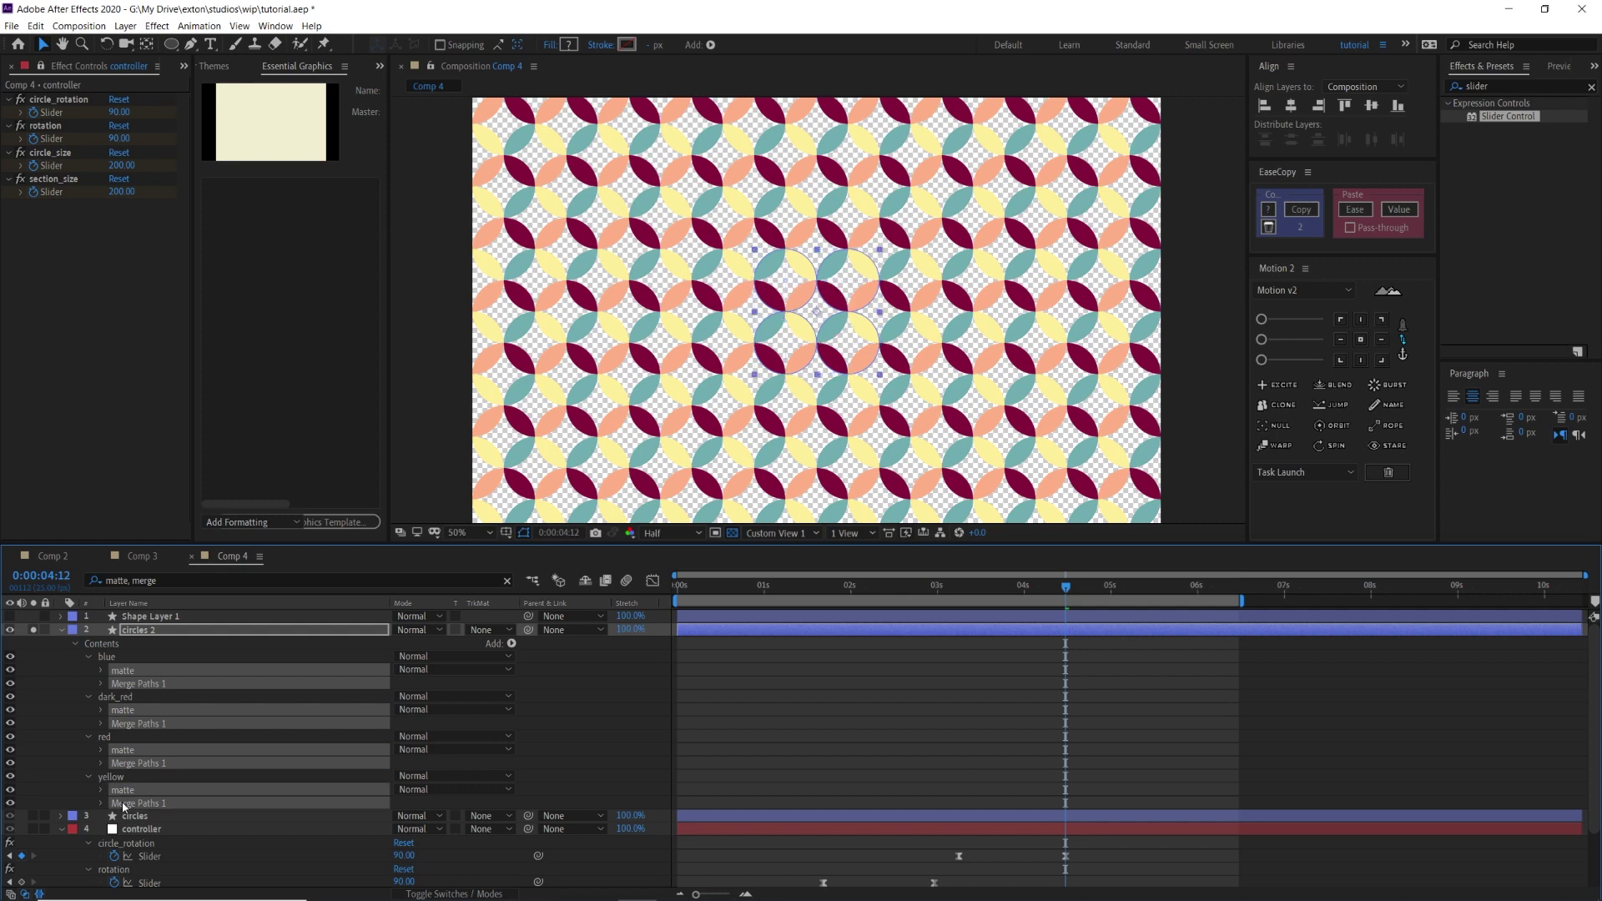
key(Delete)
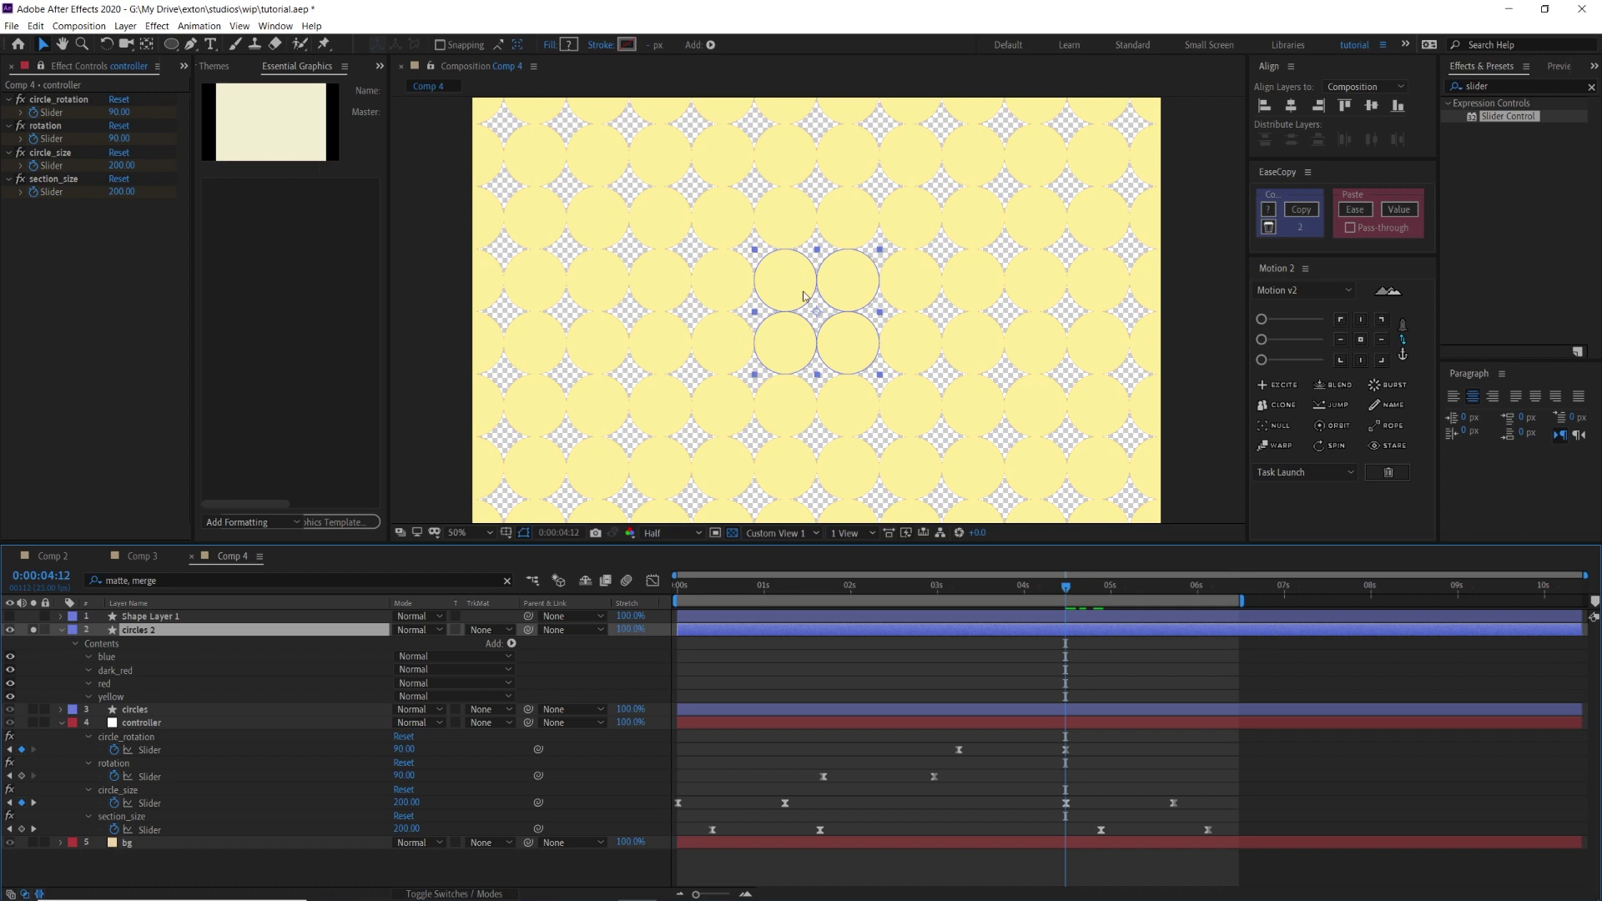
Show the palette layer and set the fill of circles 2 to its orange swatch, FF762F.
click(568, 44)
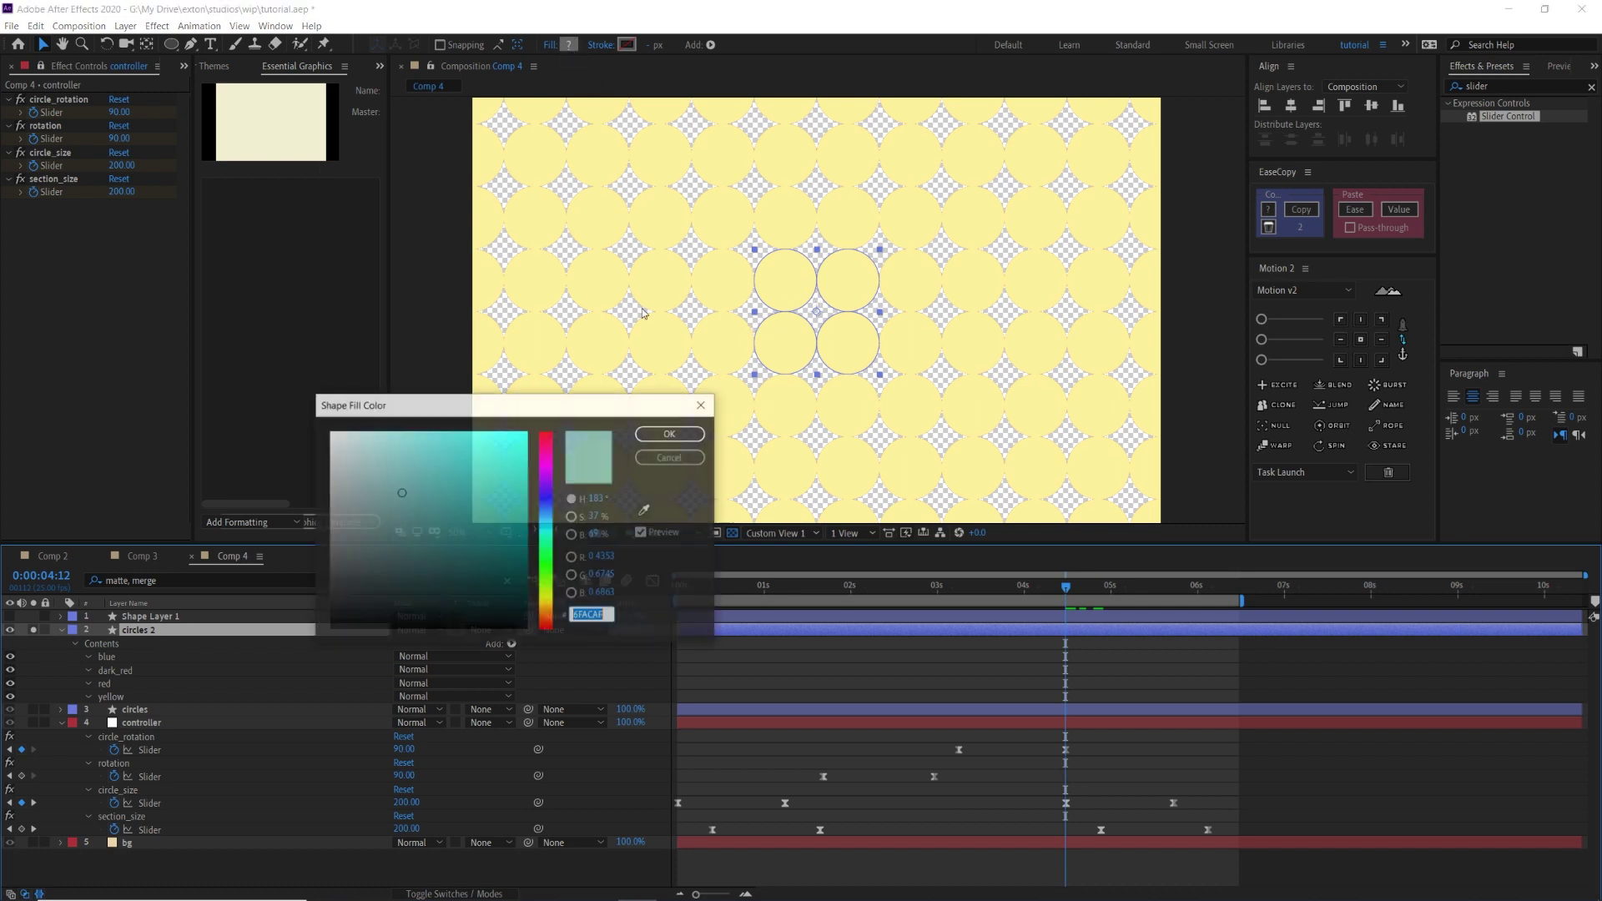
click(668, 458)
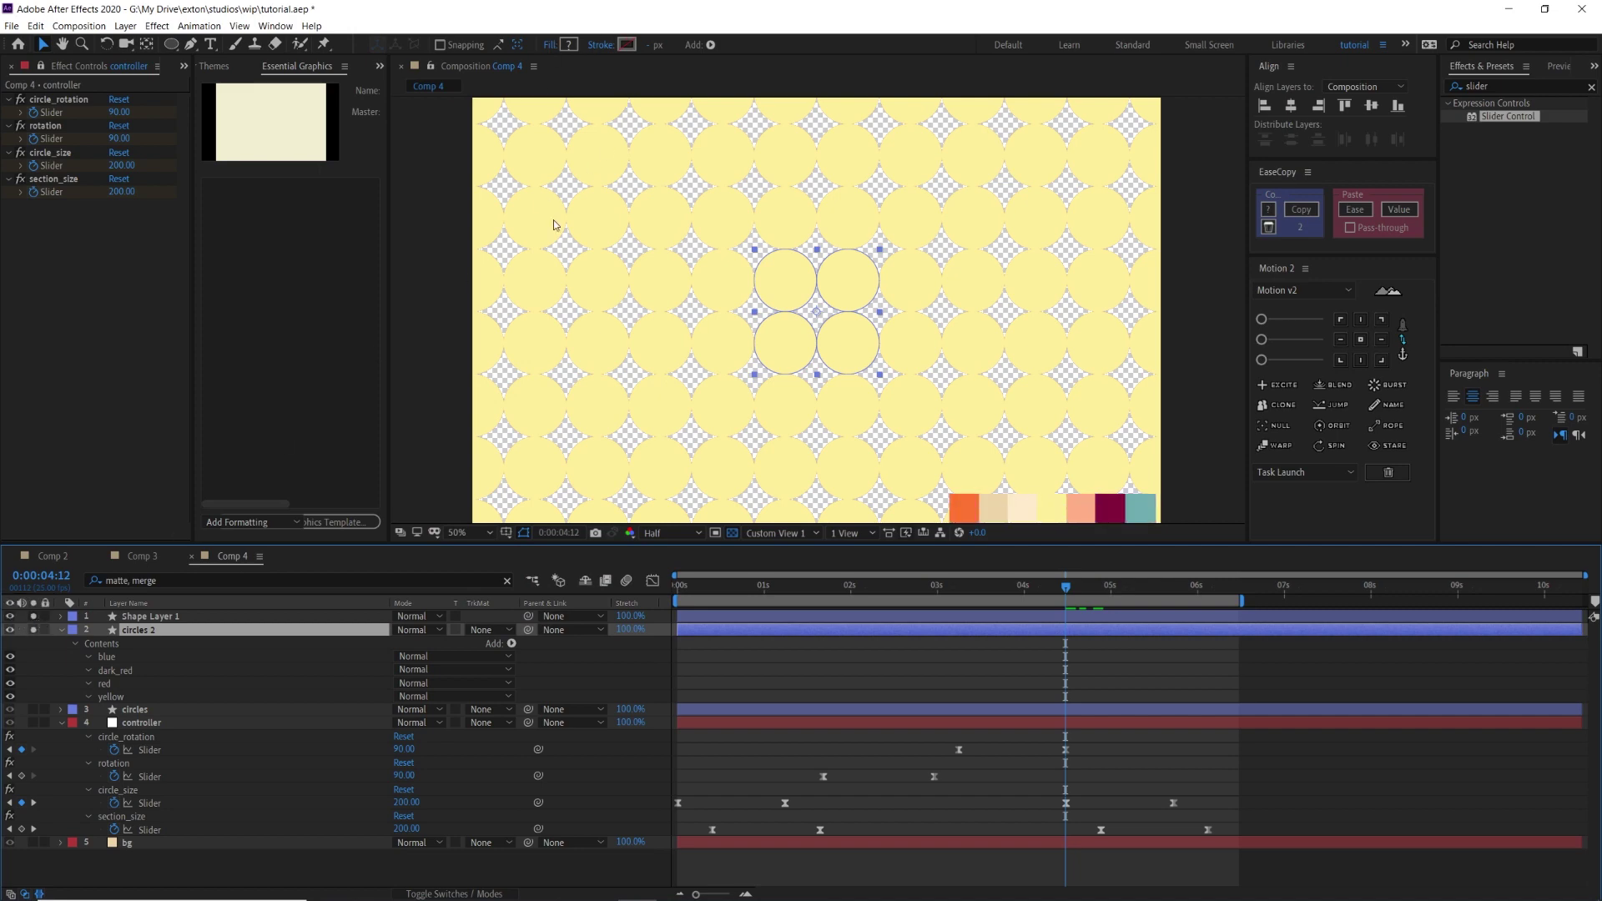
click(568, 45)
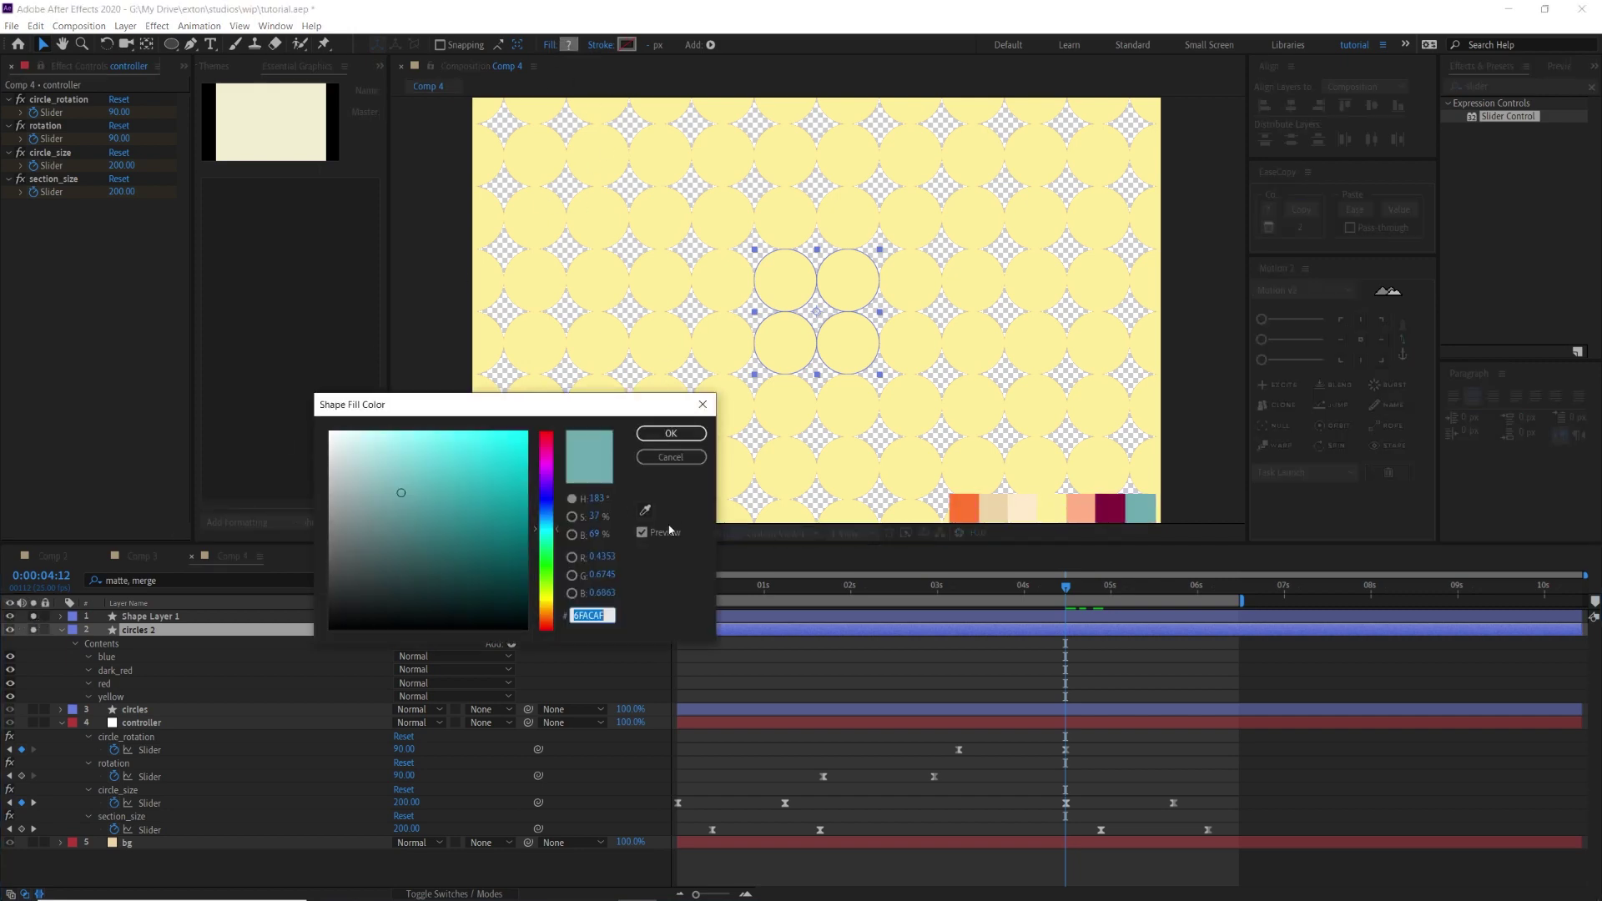
click(645, 510)
click(968, 508)
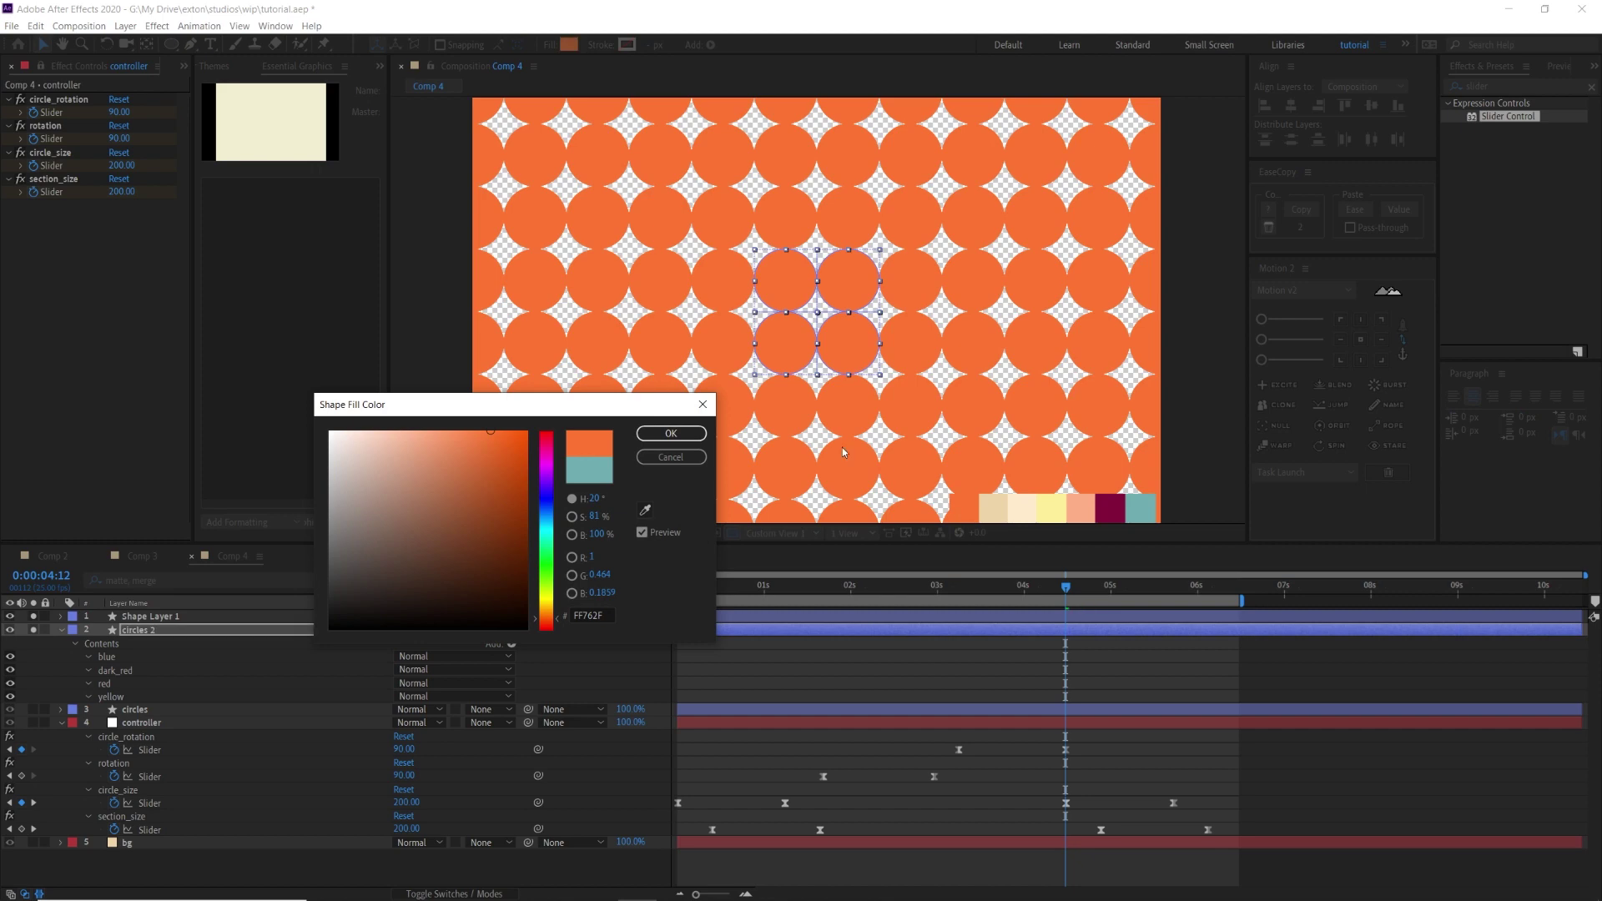
click(671, 433)
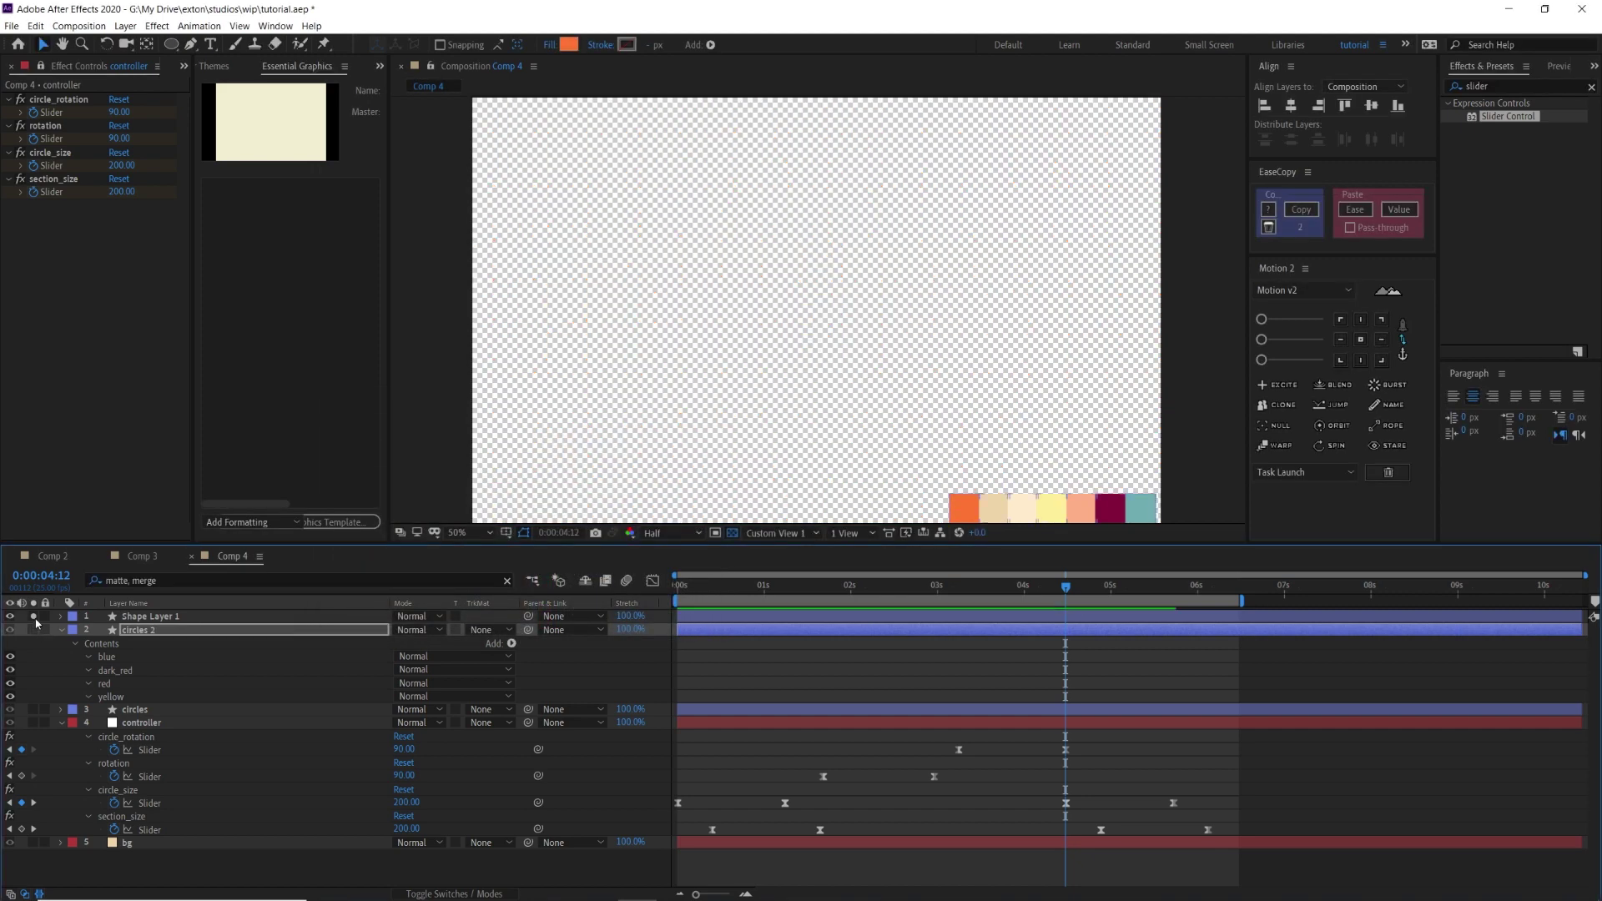
Move circles 2 directly below the circles layer, with solo off and the palette layer hidden.
drag(138, 632, 134, 719)
key(comma)
key(period)
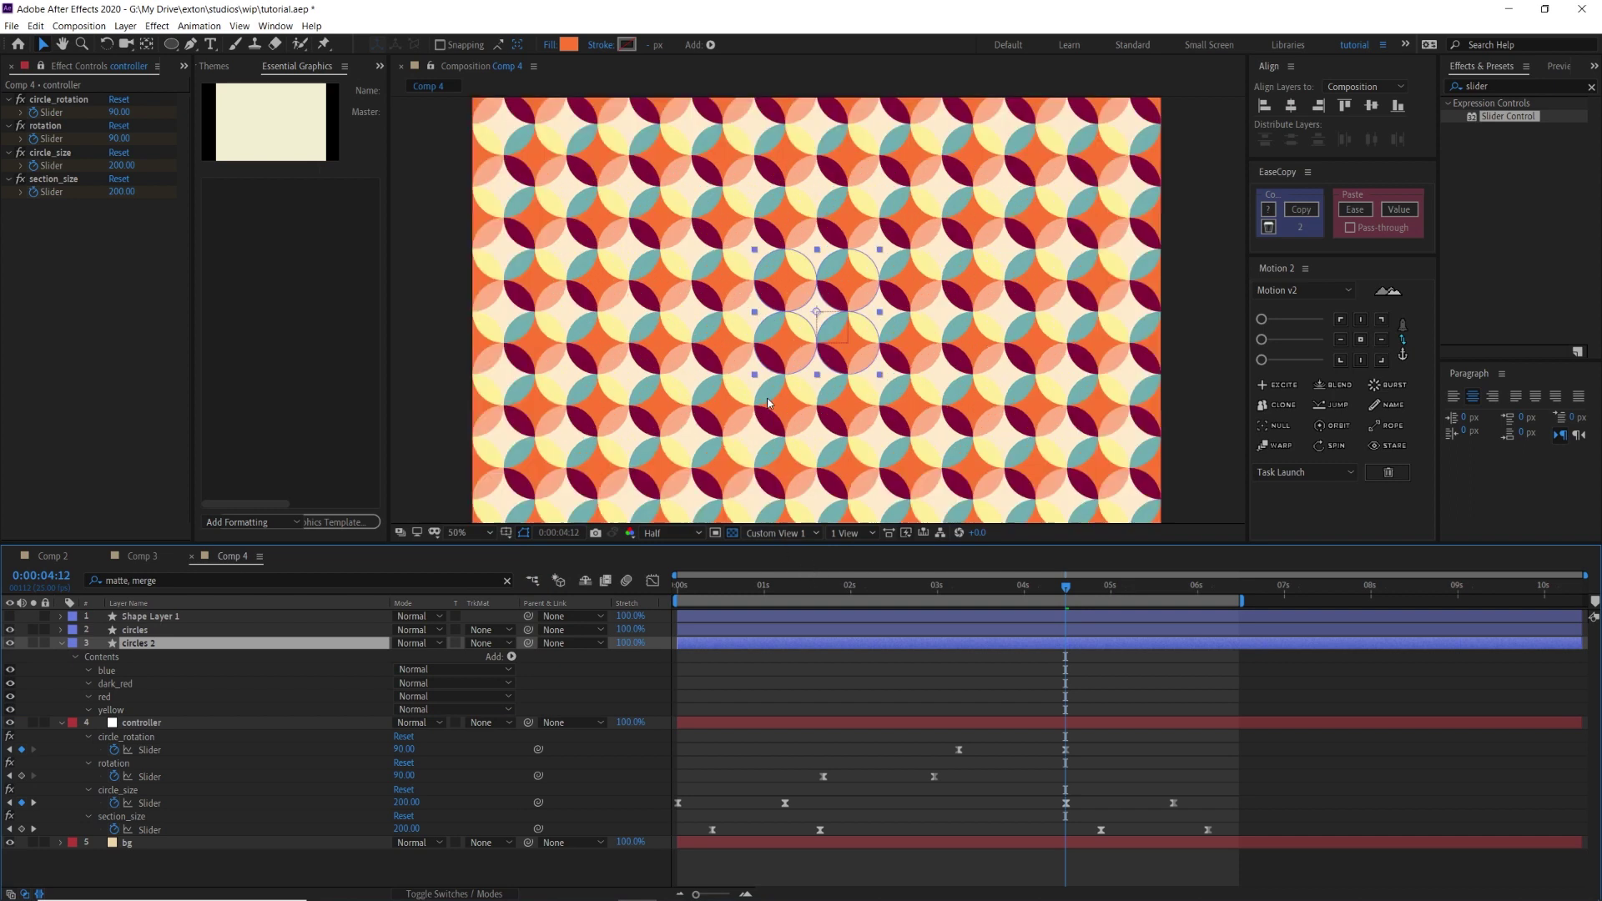
Scrub the opening of the recoloured animation, then preview it from the start.
drag(737, 598, 677, 598)
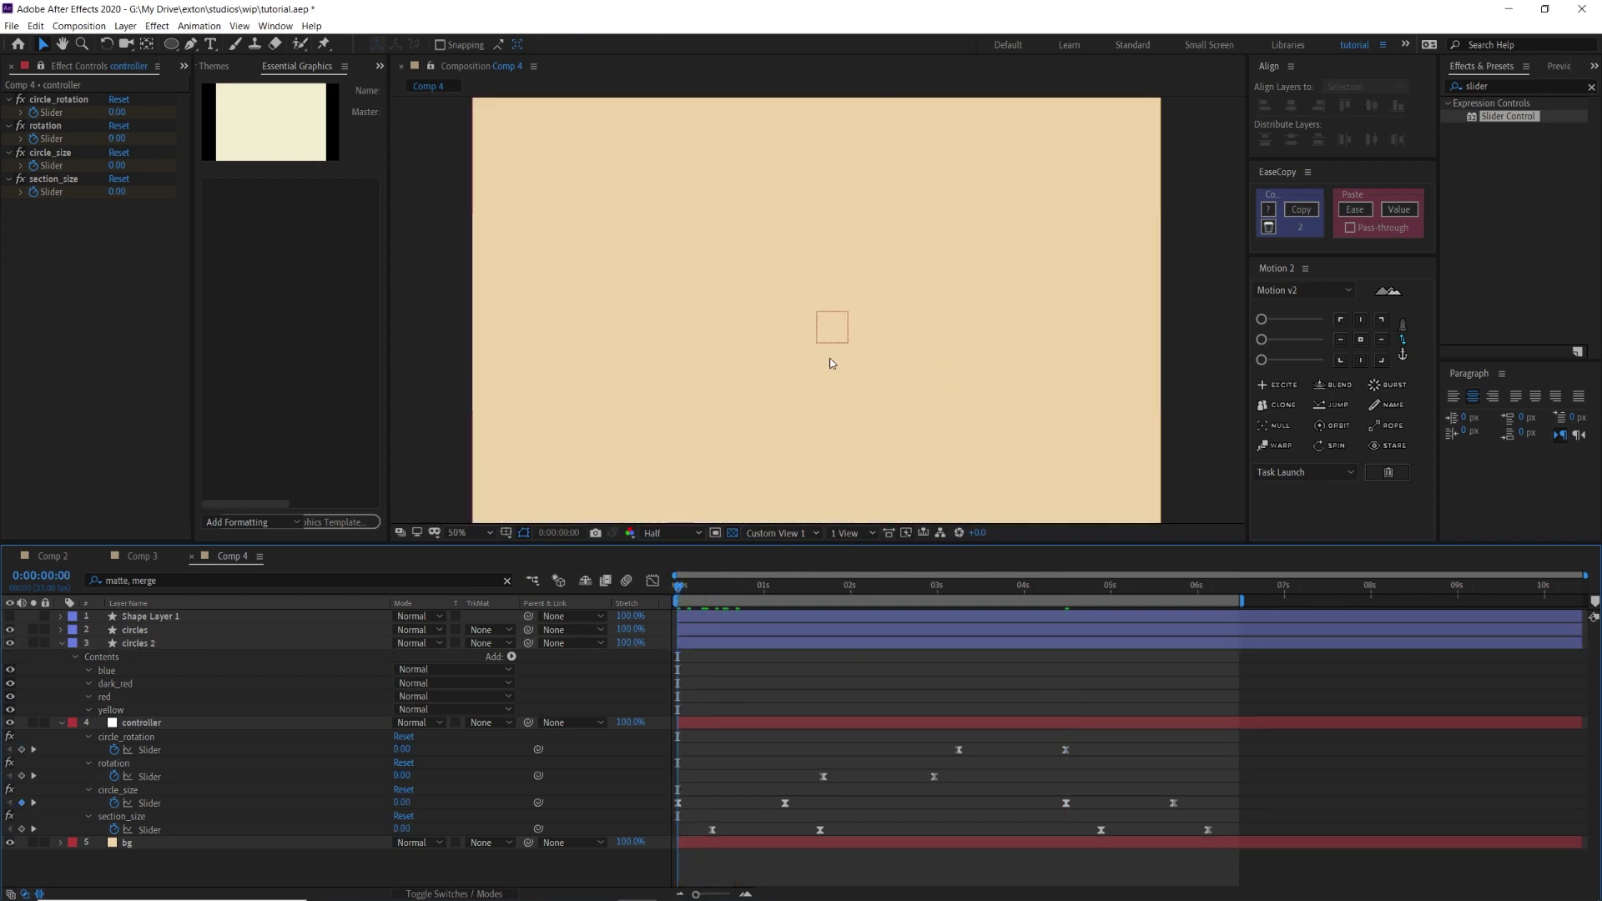
drag(688, 592, 800, 587)
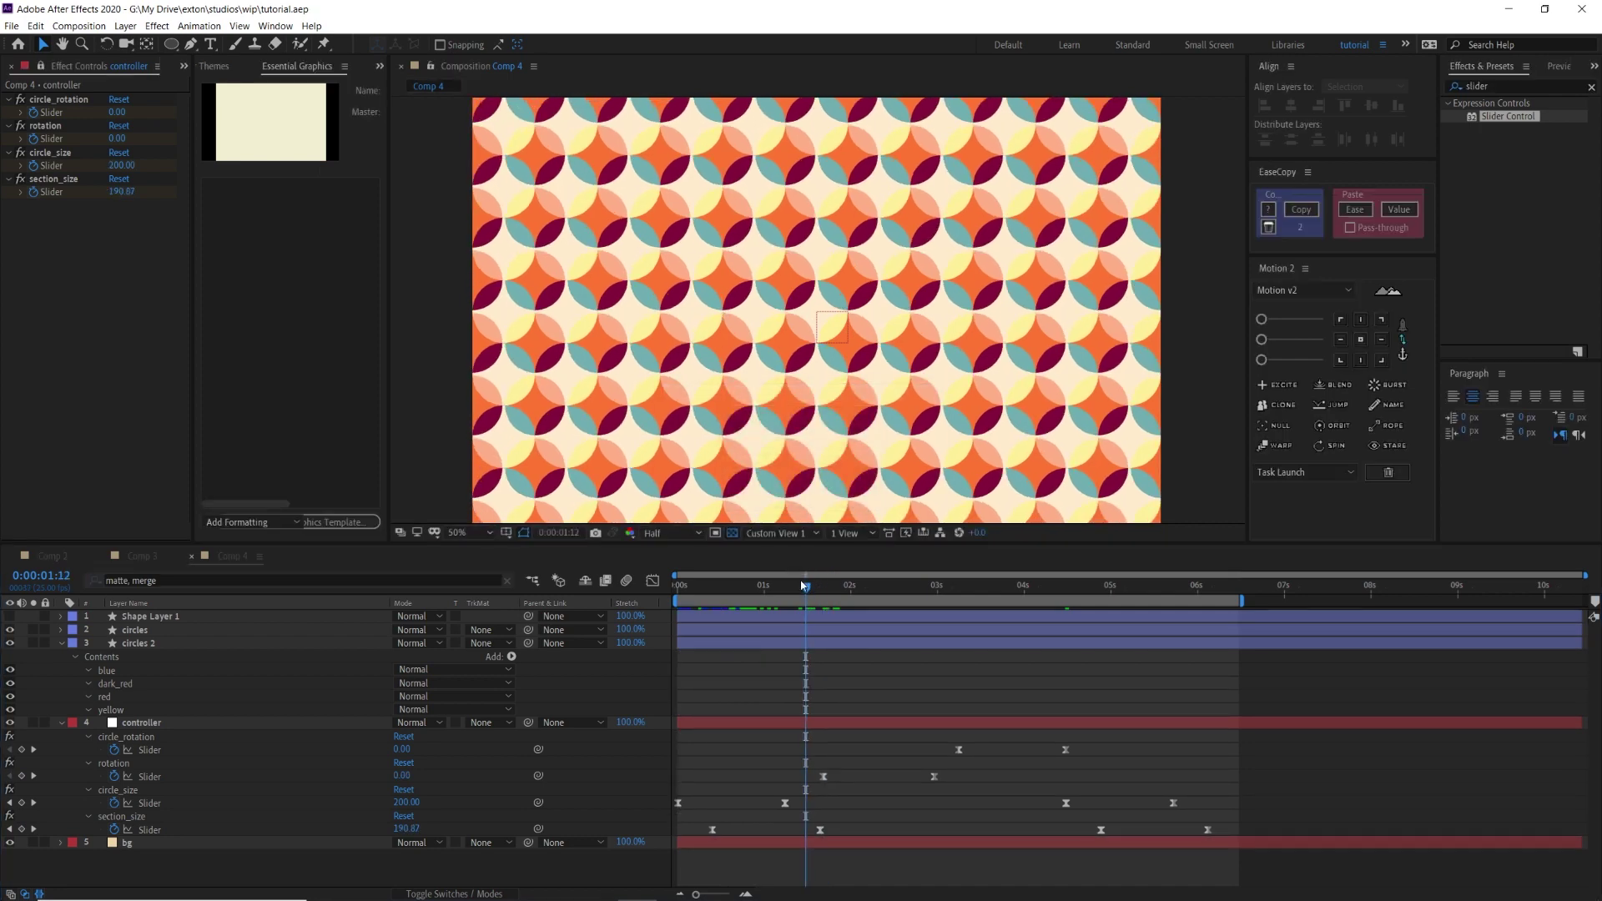
click(674, 589)
key(space)
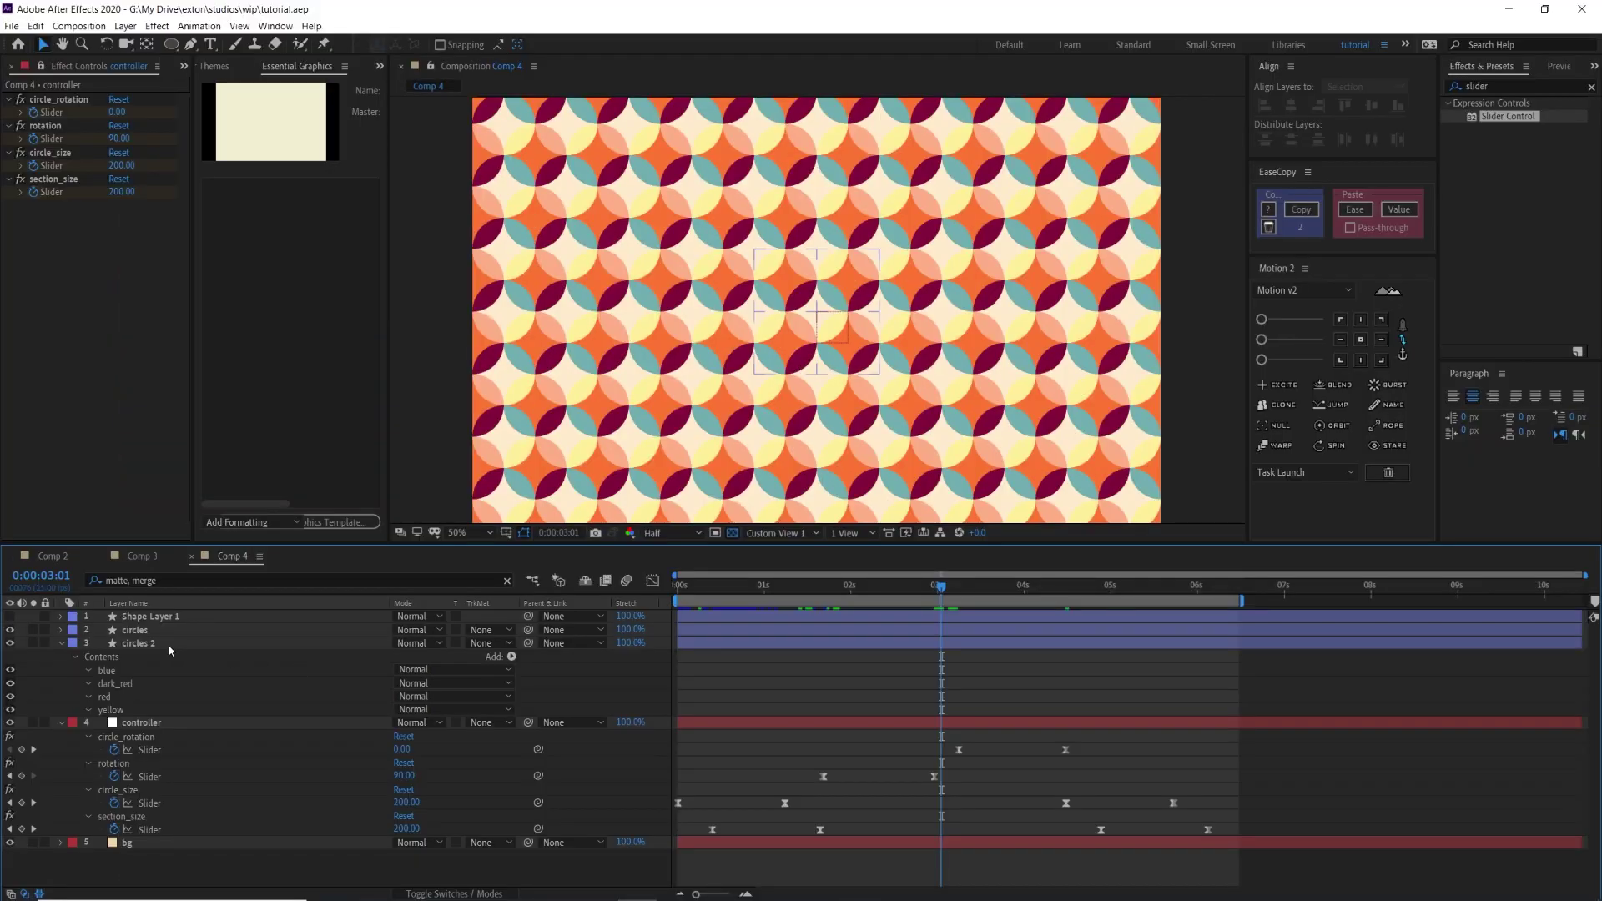
Scrub the circle rotation to 0:00:03:18 with circles 2 selected to inspect how its orange circles move behind the pattern.
click(169, 644)
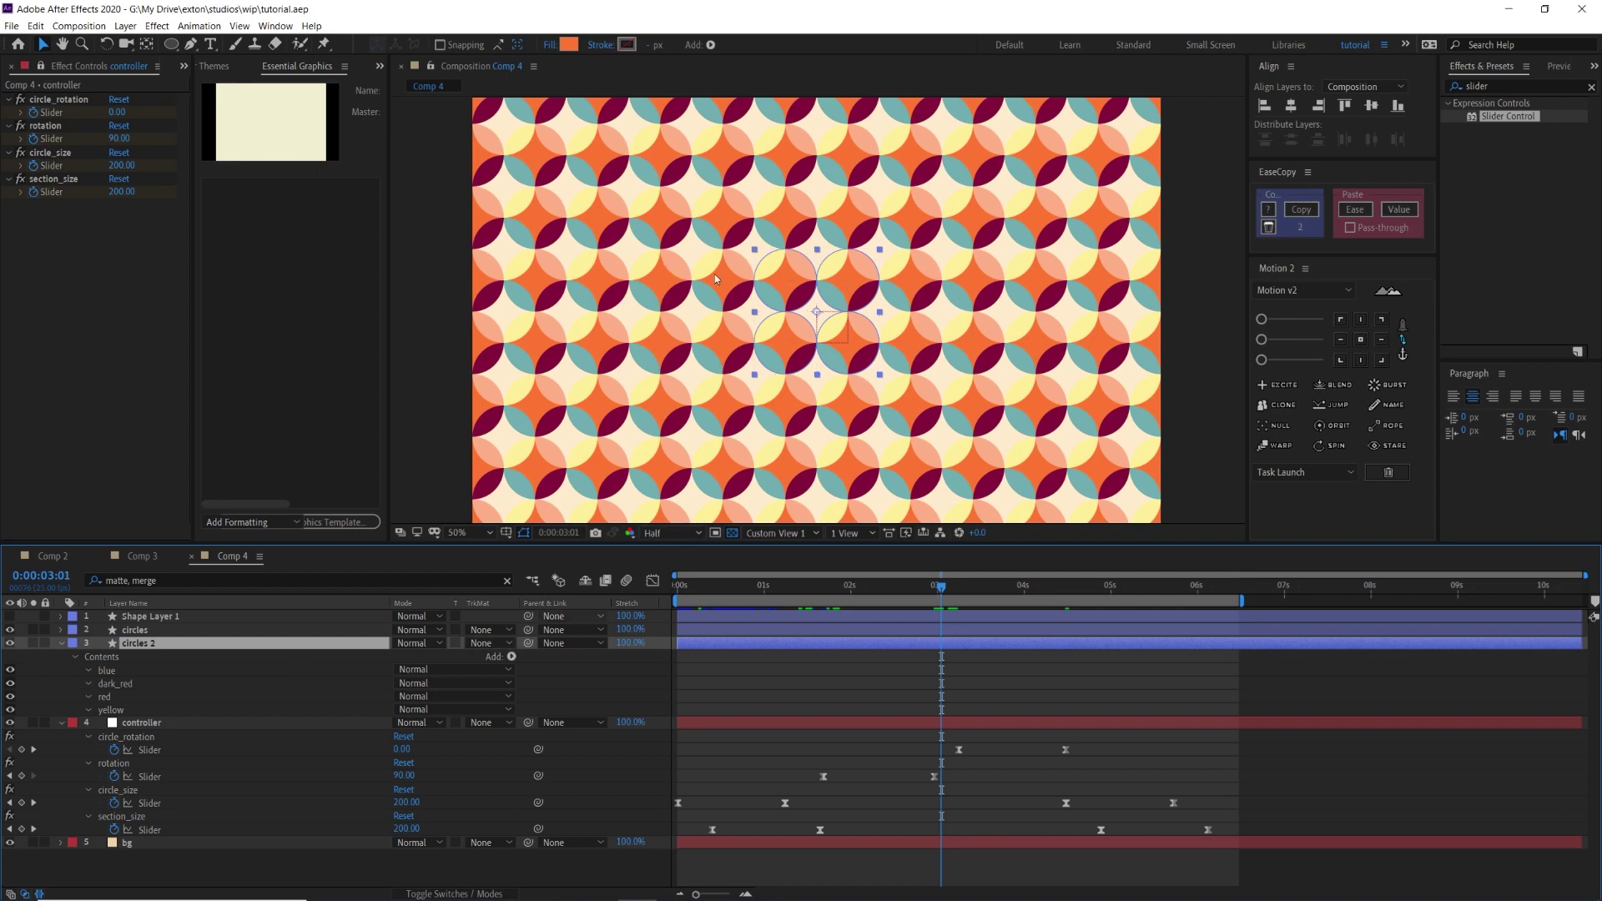
key(period)
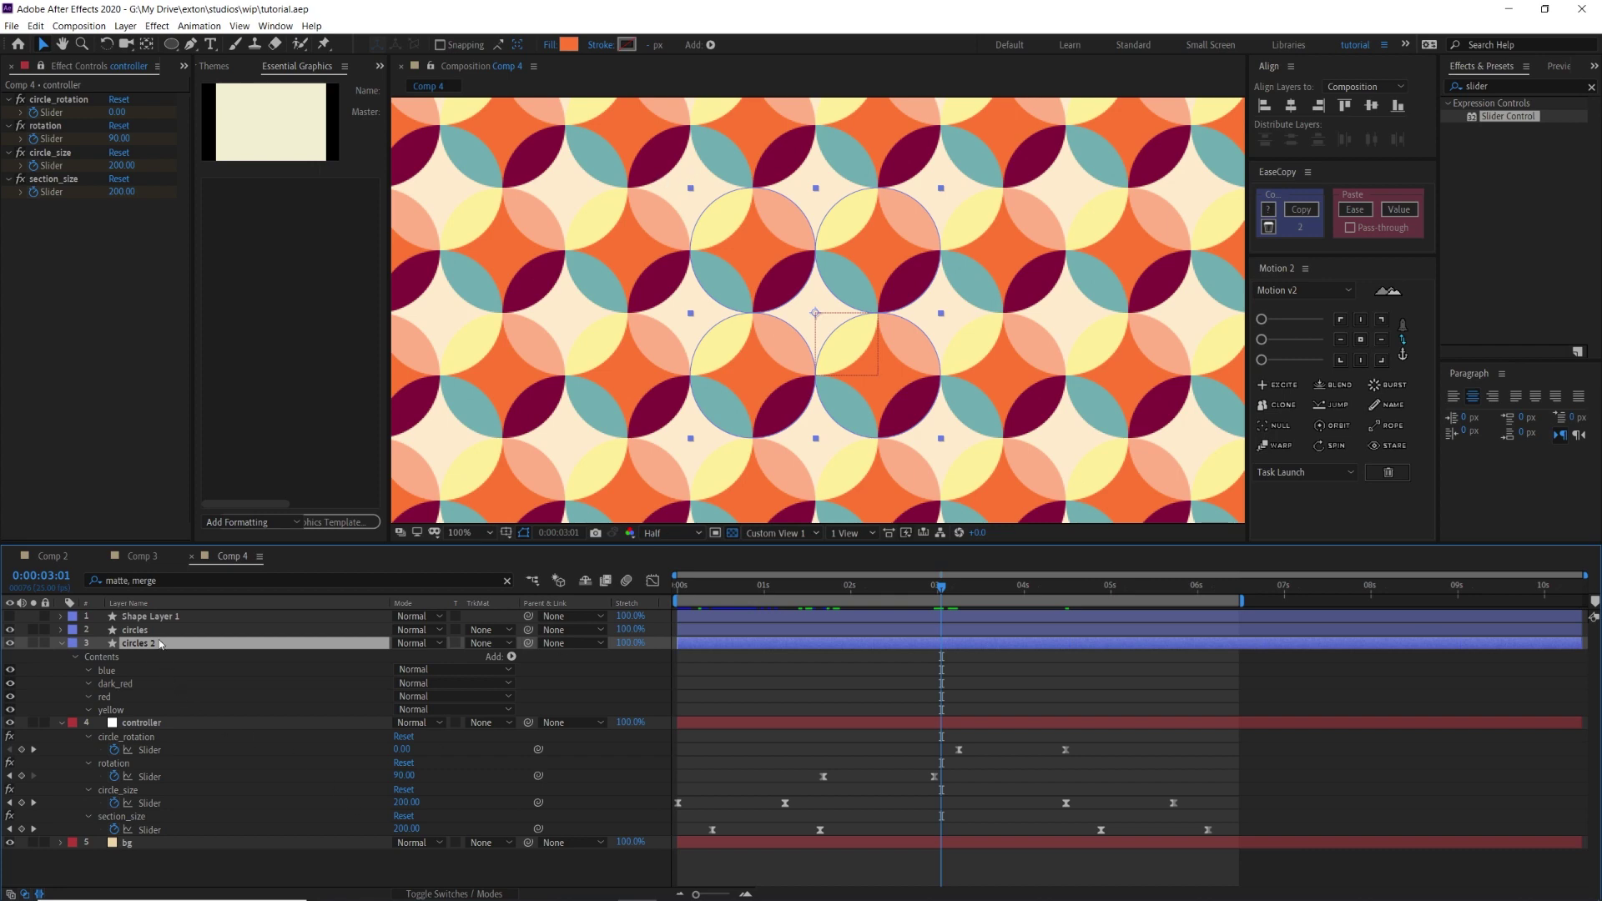
click(861, 586)
drag(874, 587, 1000, 587)
key(Escape)
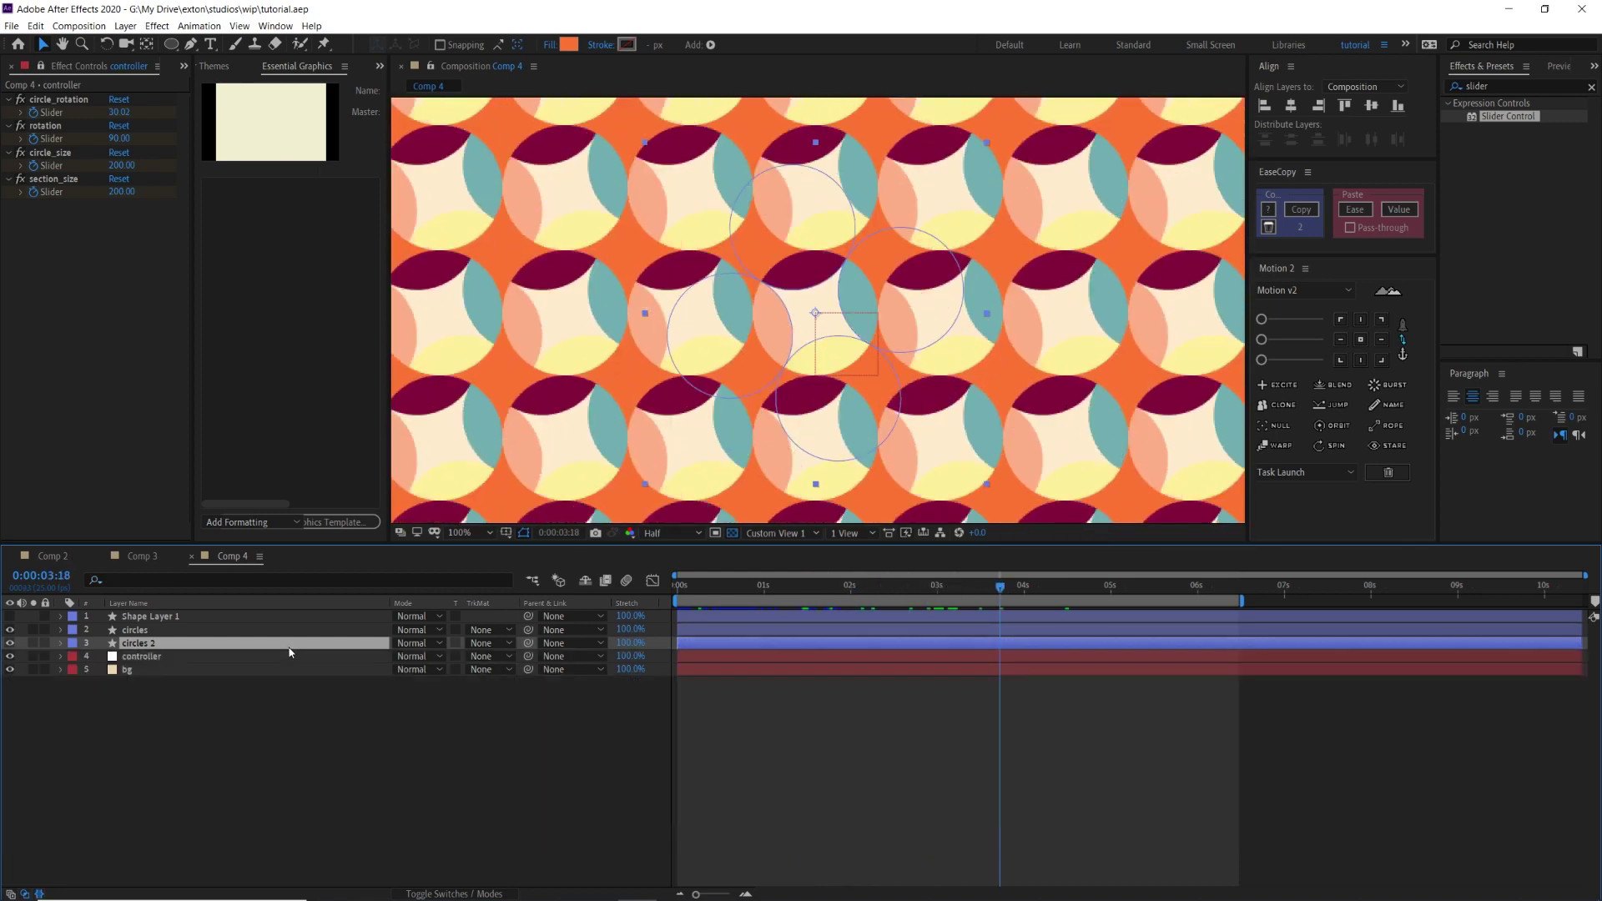
Filter the timeline by "rotation" and remove the circle Rotation expressions from all four colour groups of circles 2.
click(233, 580)
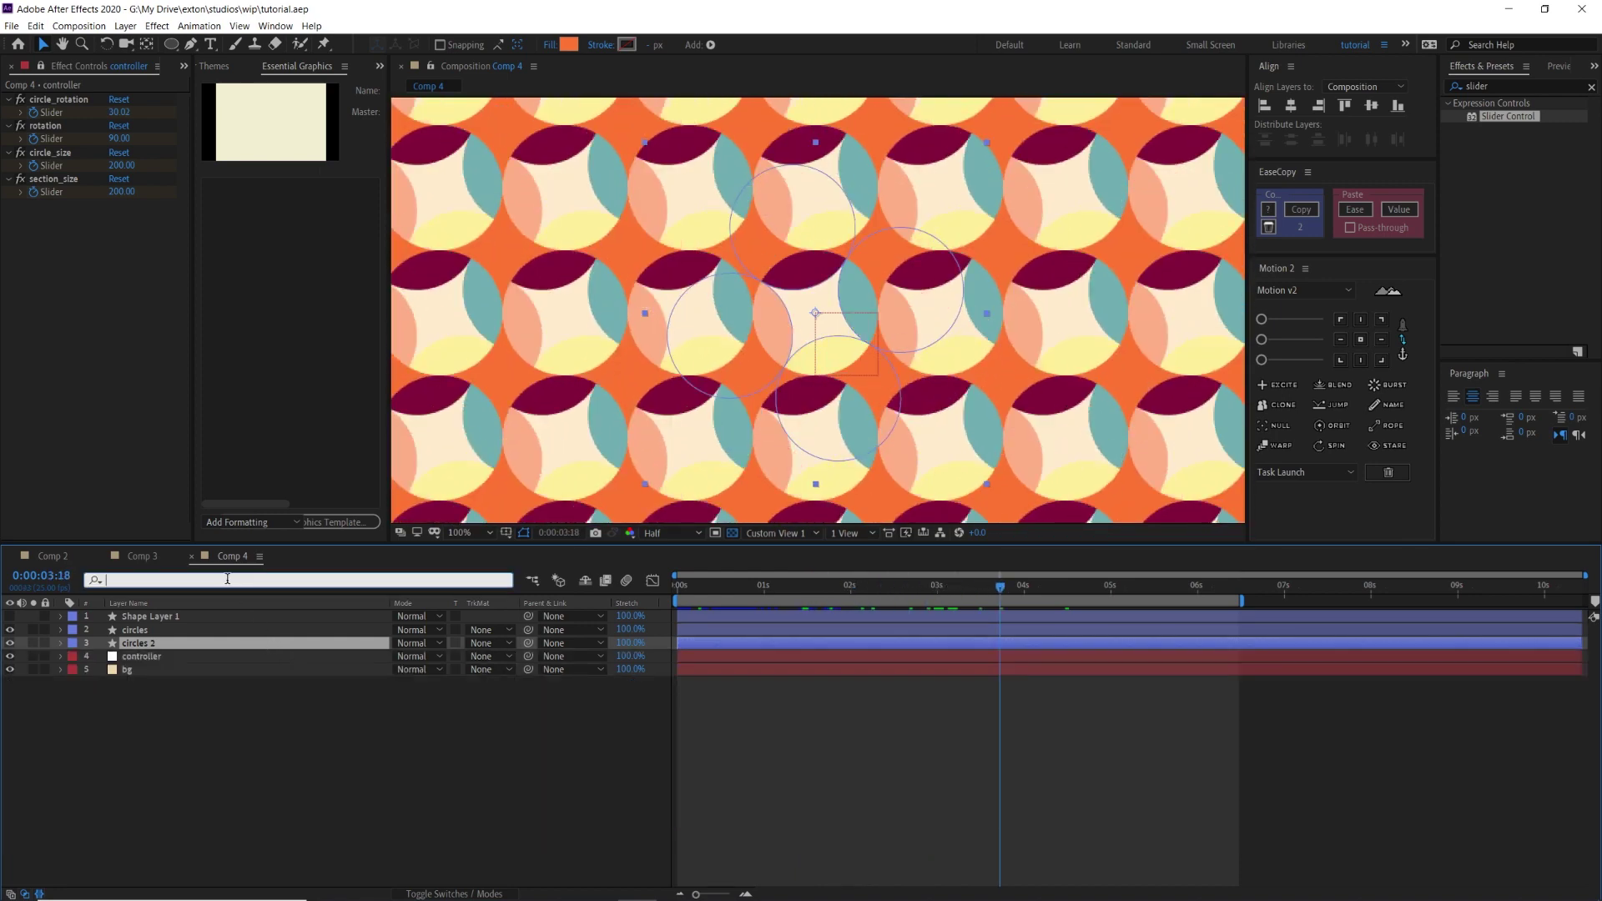
text(rotation)
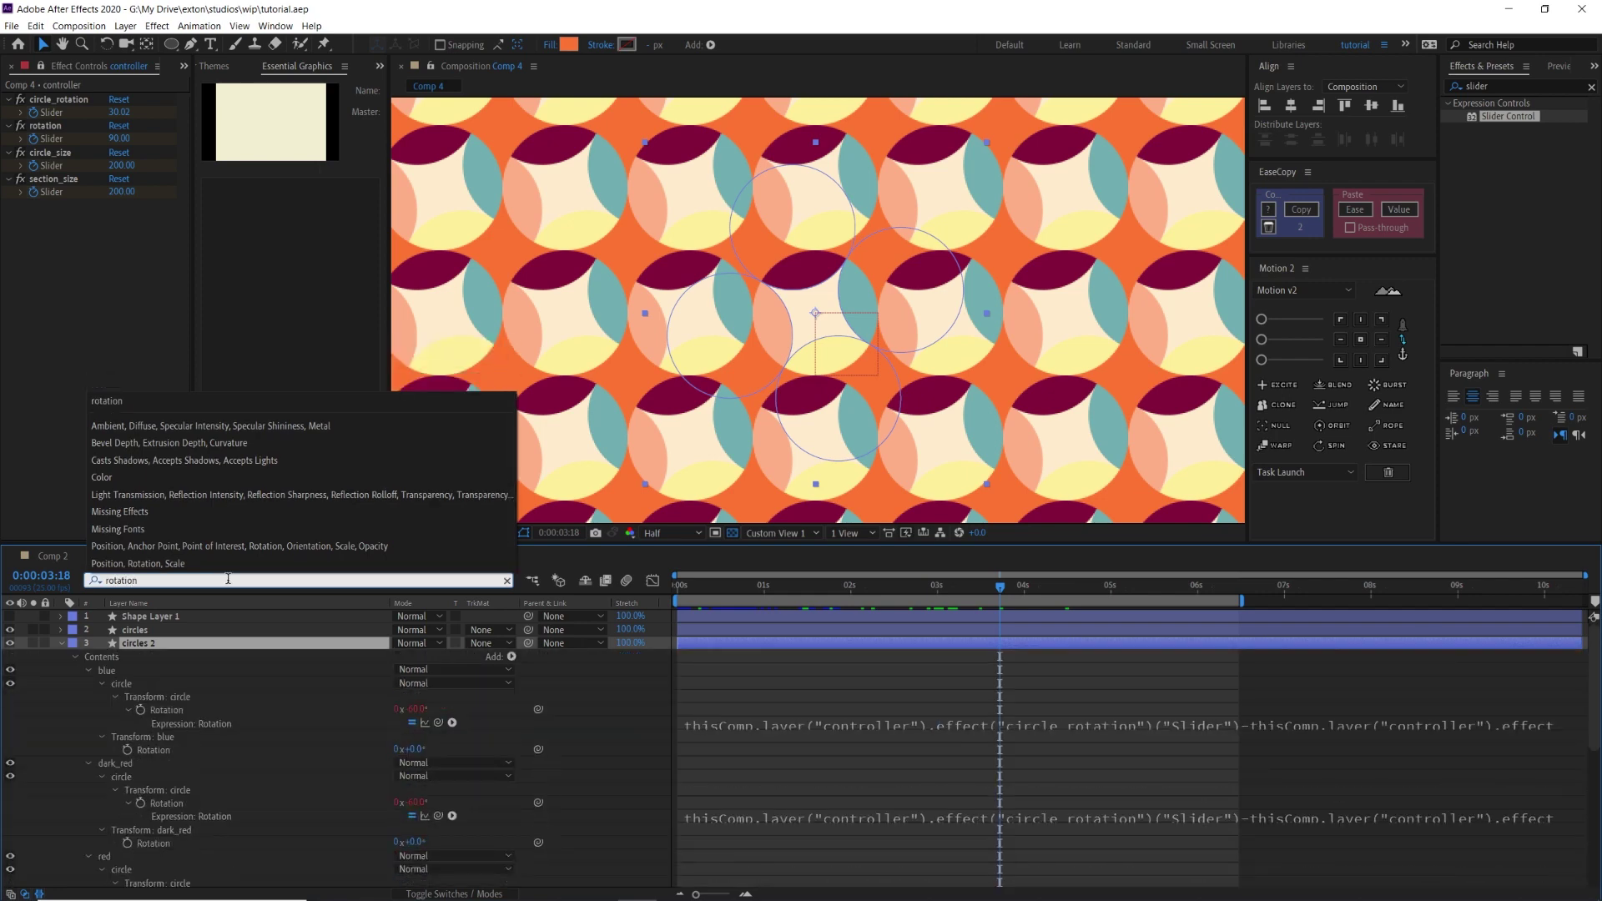
alt+click(141, 709)
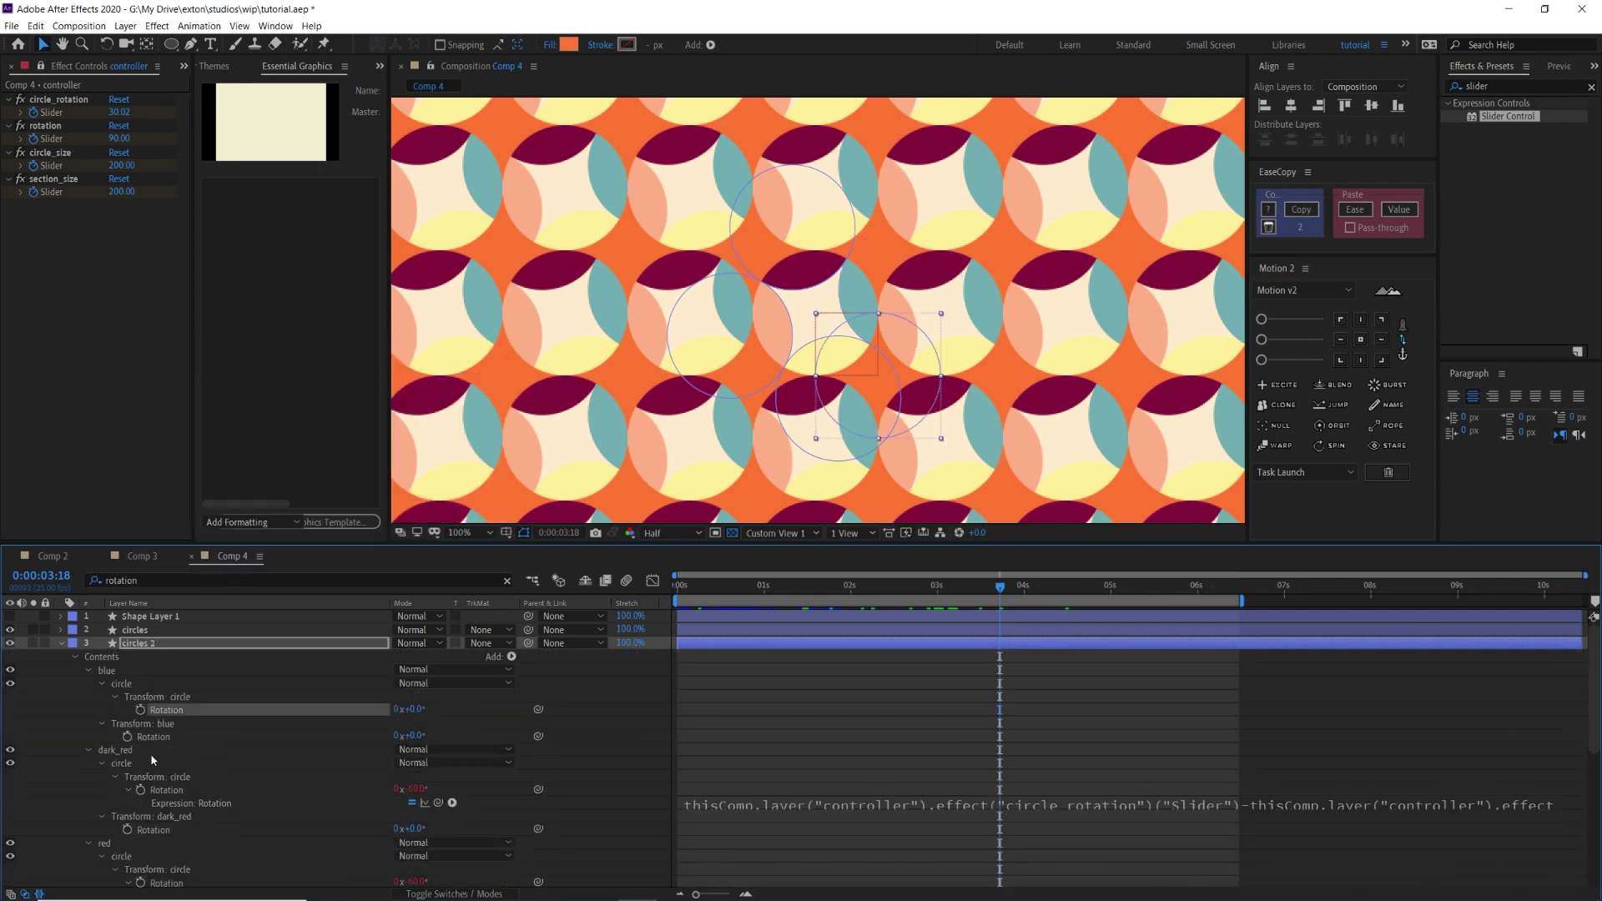
alt+click(141, 790)
alt+click(140, 869)
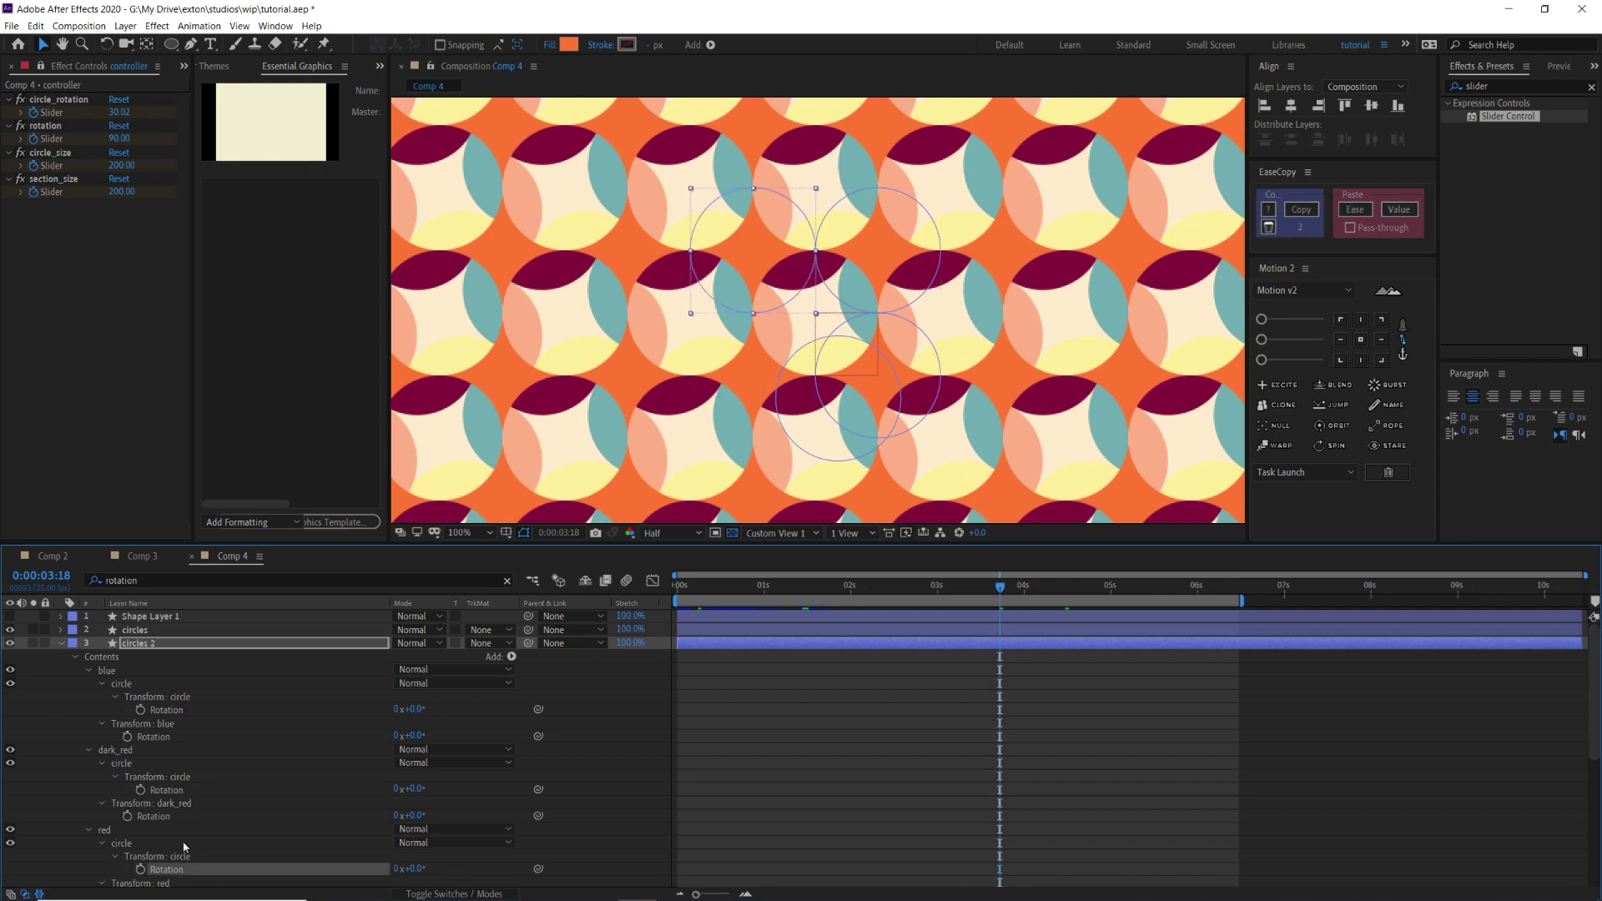
scroll(172, 839, down, 3)
alt+click(141, 870)
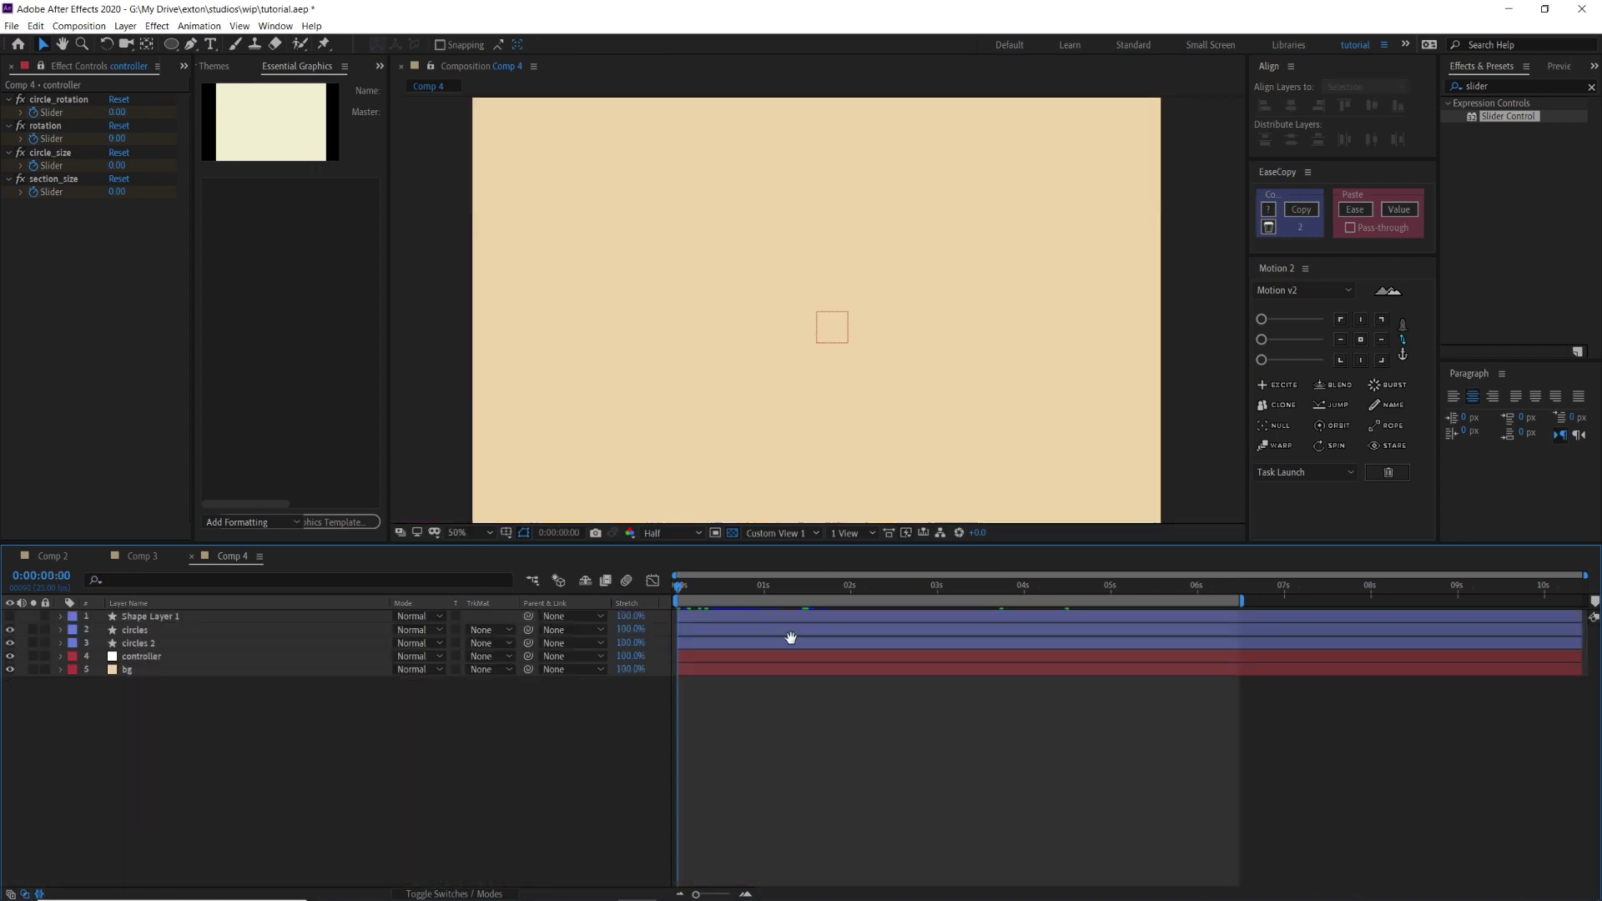
Preview the animation from the start.
key(space)
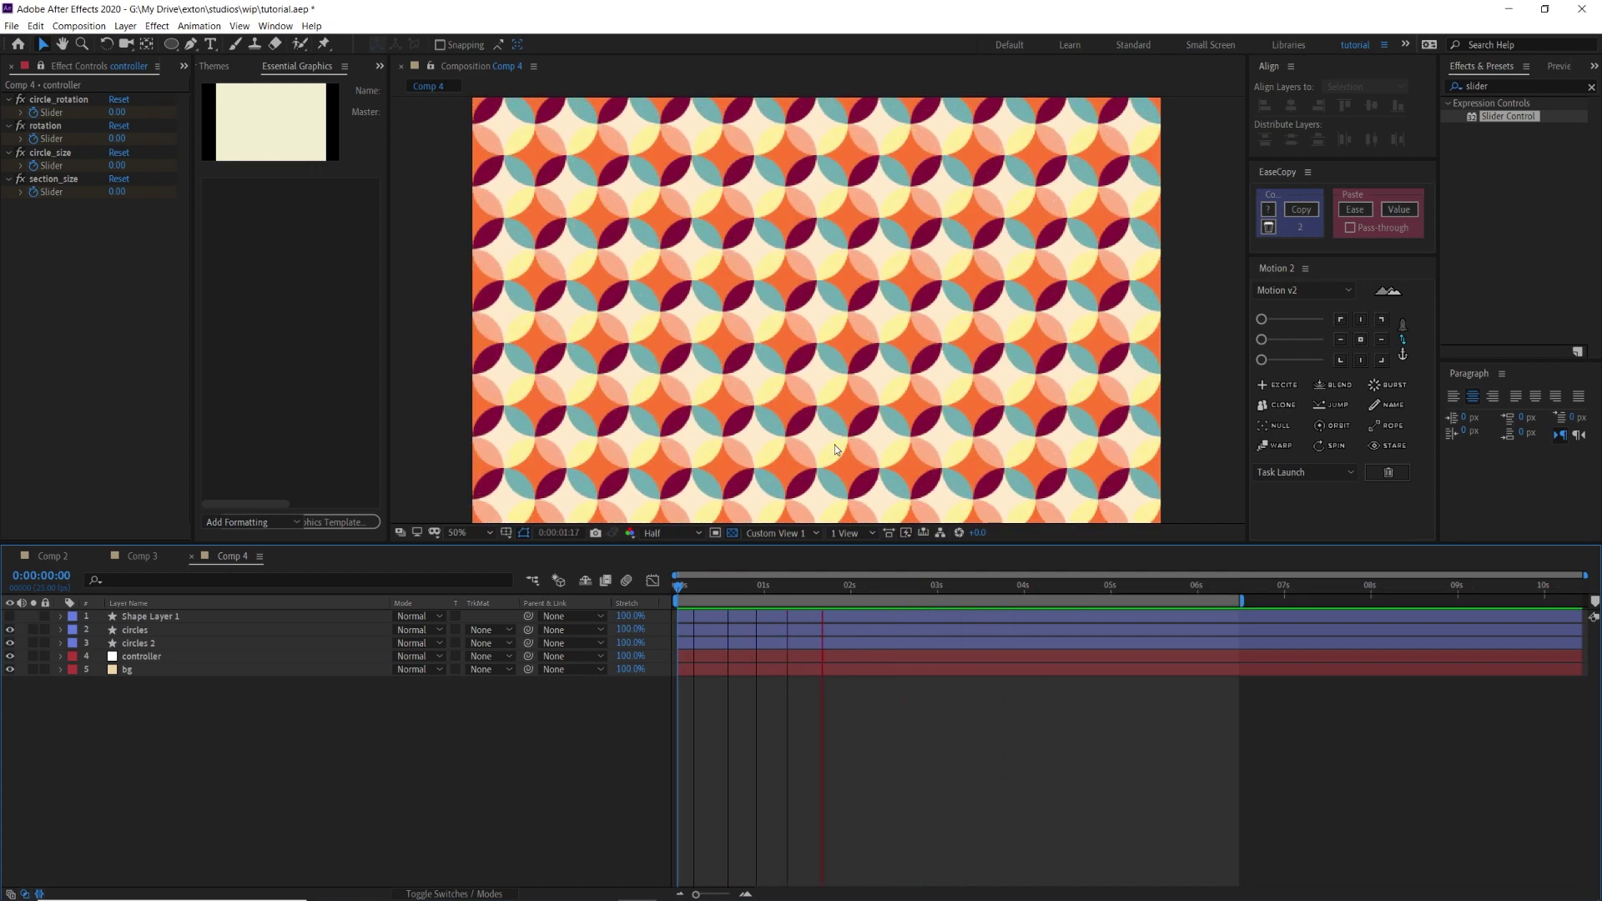
key(space)
Delay the controller's section_size intro keyframes by about two frames, and its rotation, circle_rotation and outro keyframes by about four frames.
click(706, 658)
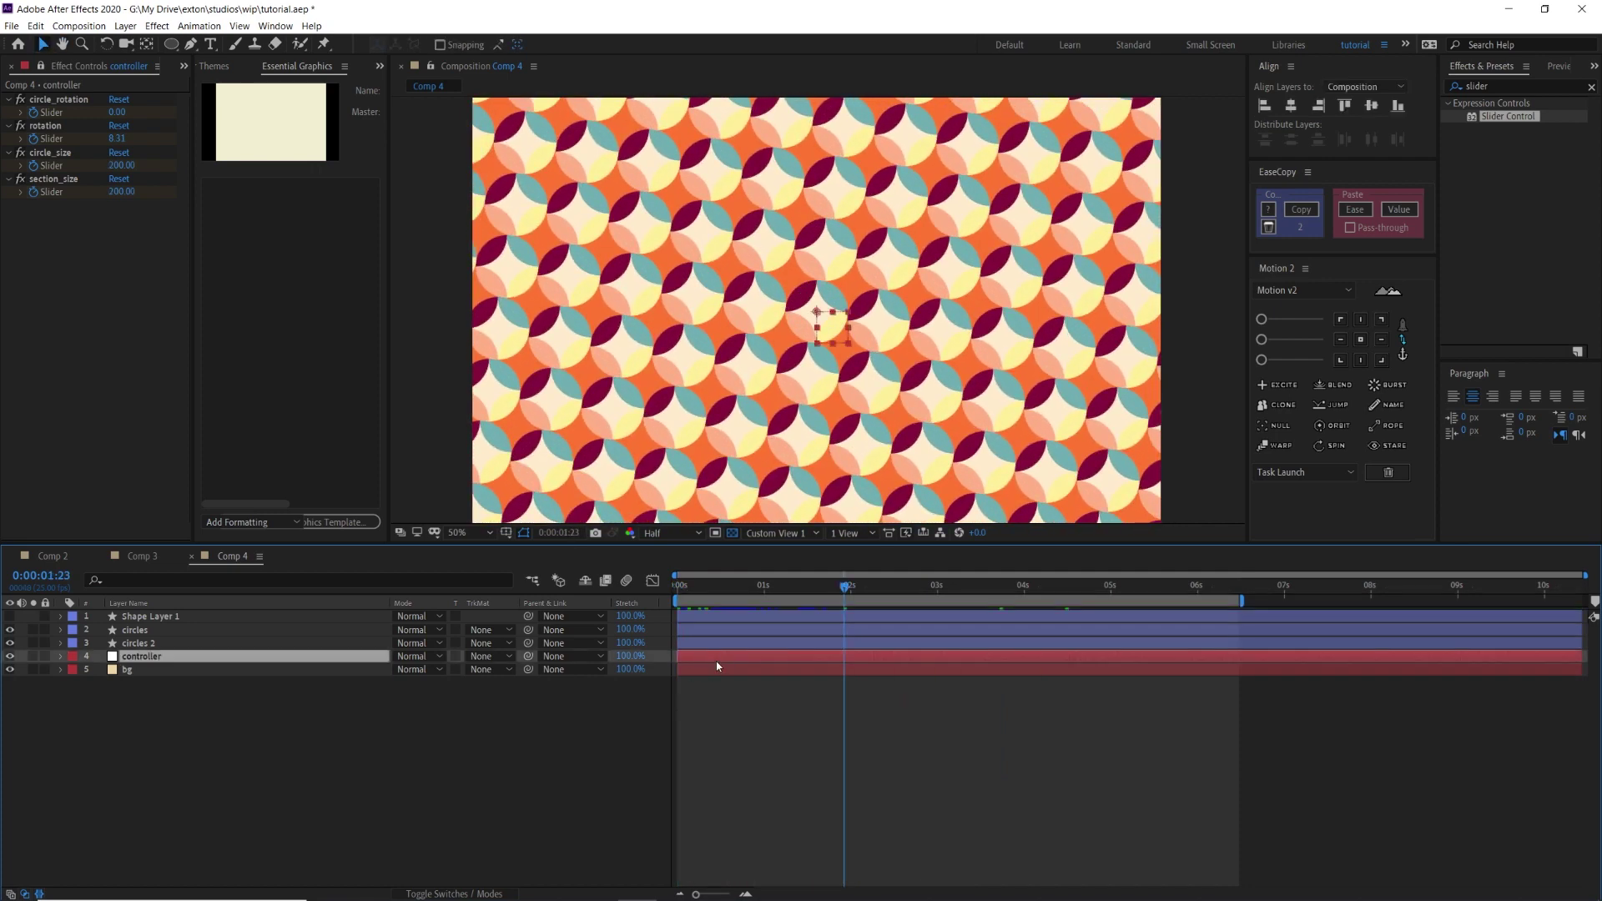
key(u)
click(716, 588)
drag(728, 589, 740, 589)
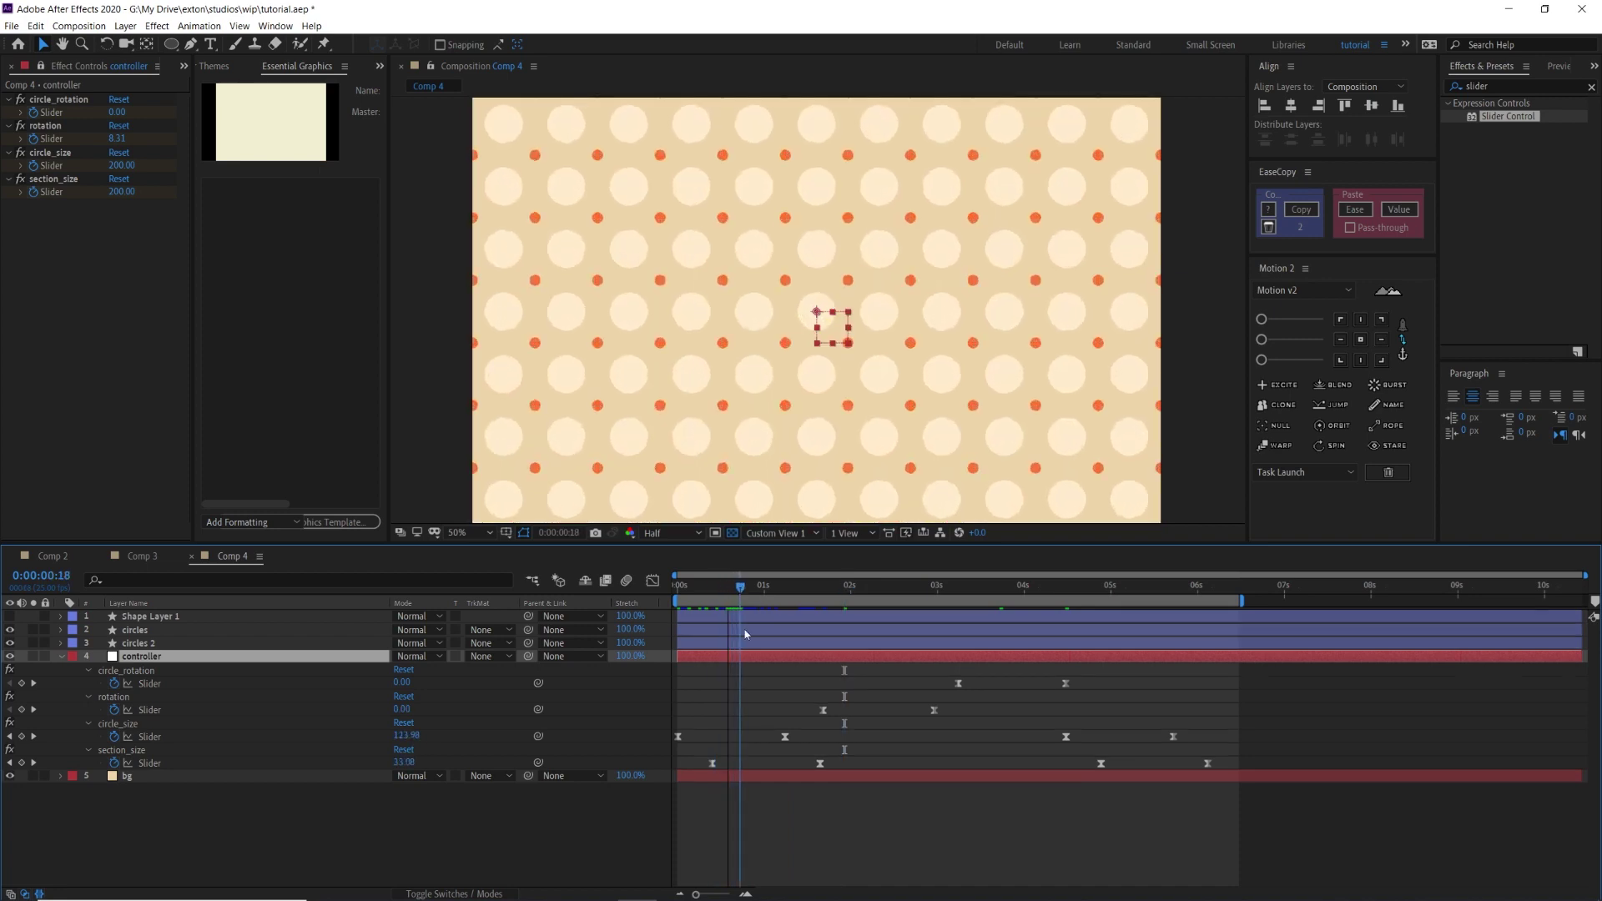
drag(696, 758, 829, 762)
drag(811, 678, 1234, 750)
drag(1083, 761, 1221, 765)
click(1048, 792)
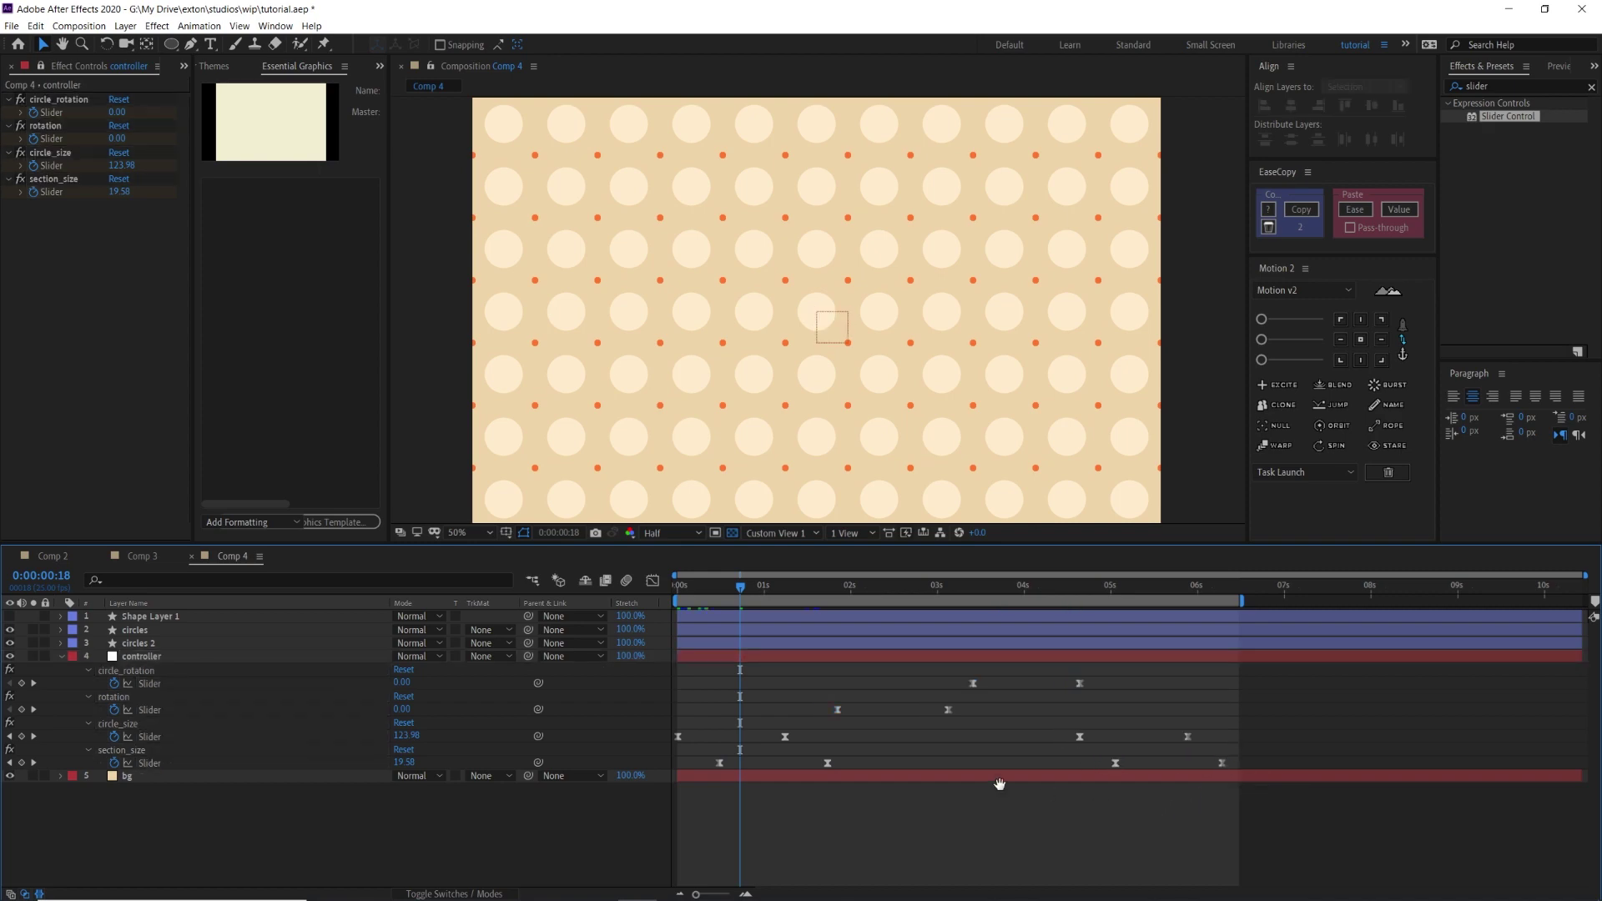
Preview the retimed animation and return to the first frame.
key(space)
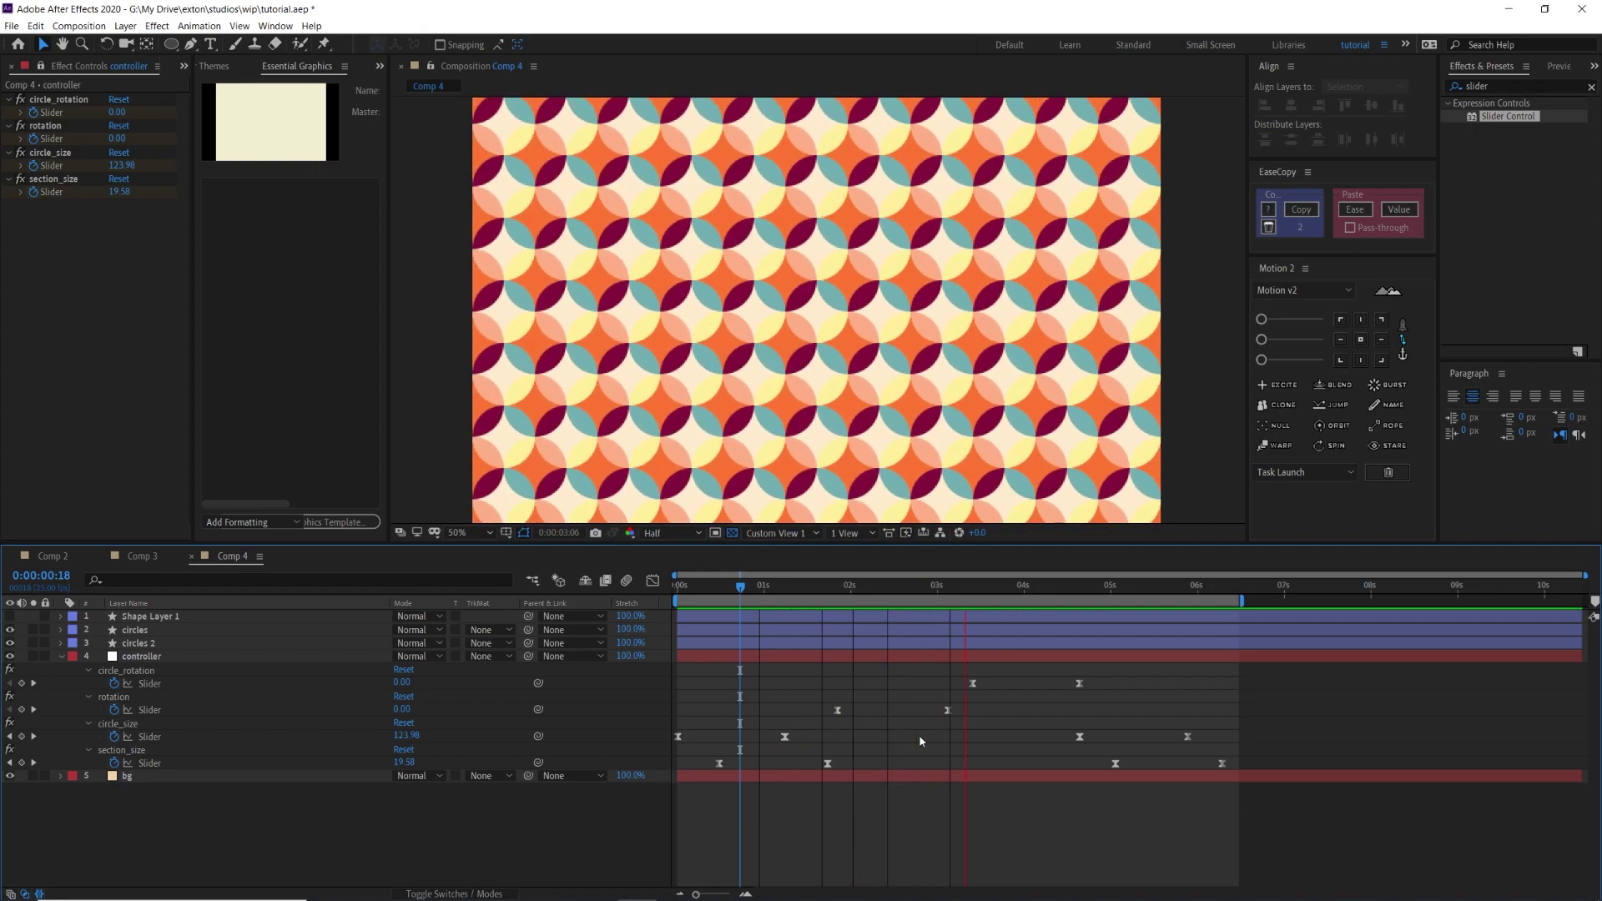
key(Home)
key(space)
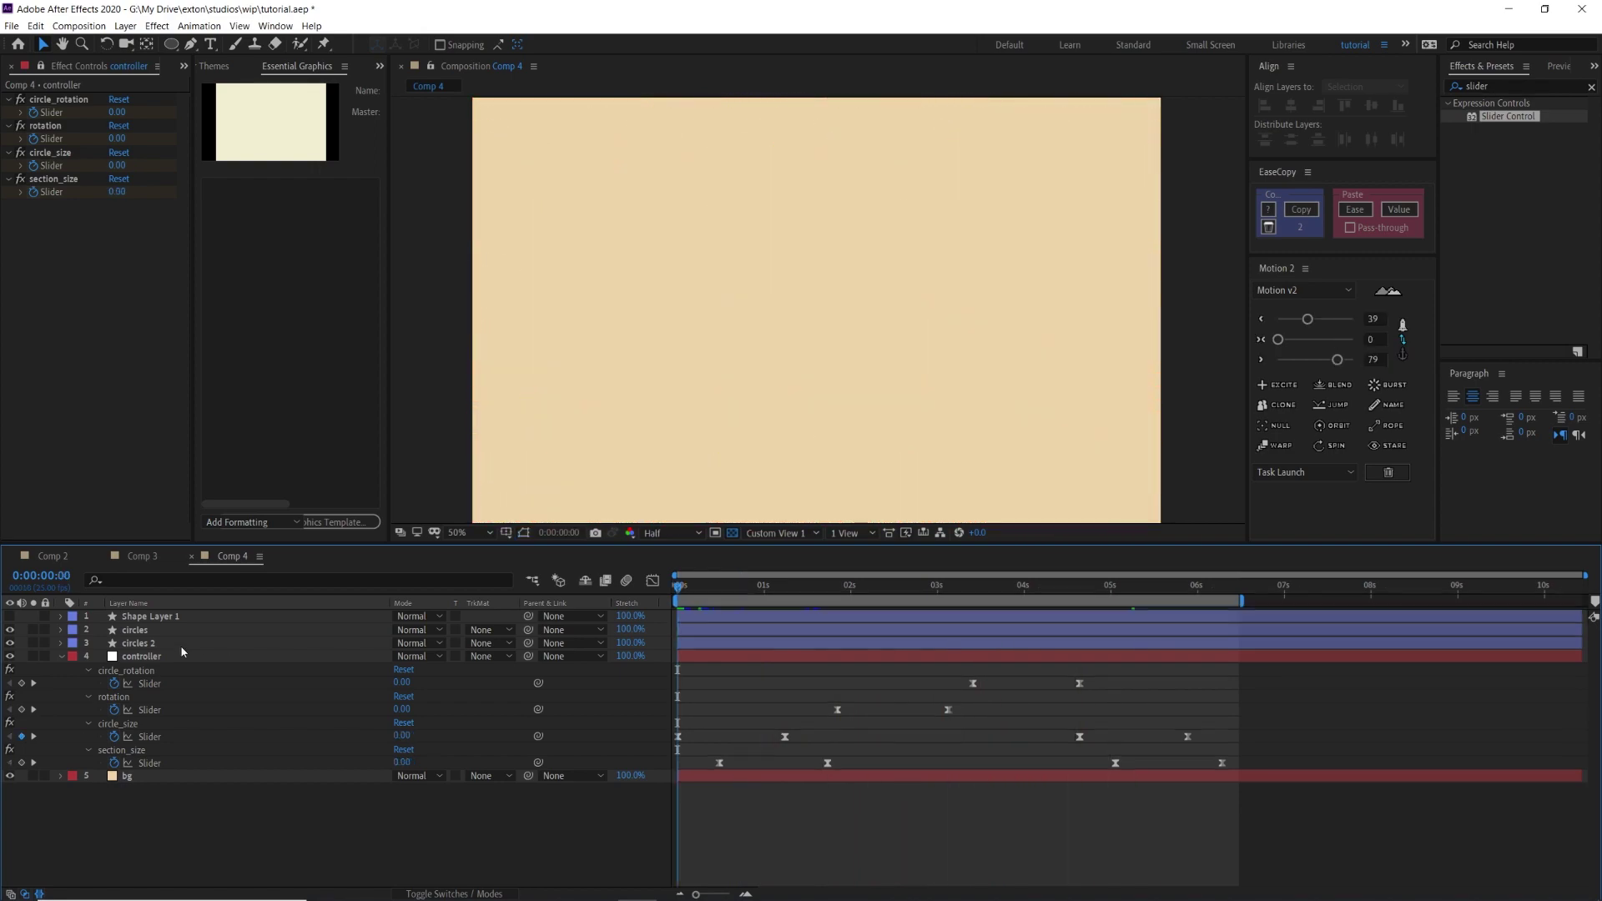
Parent the circles and circles 2 layers to the controller layer.
click(169, 645)
shift+click(171, 632)
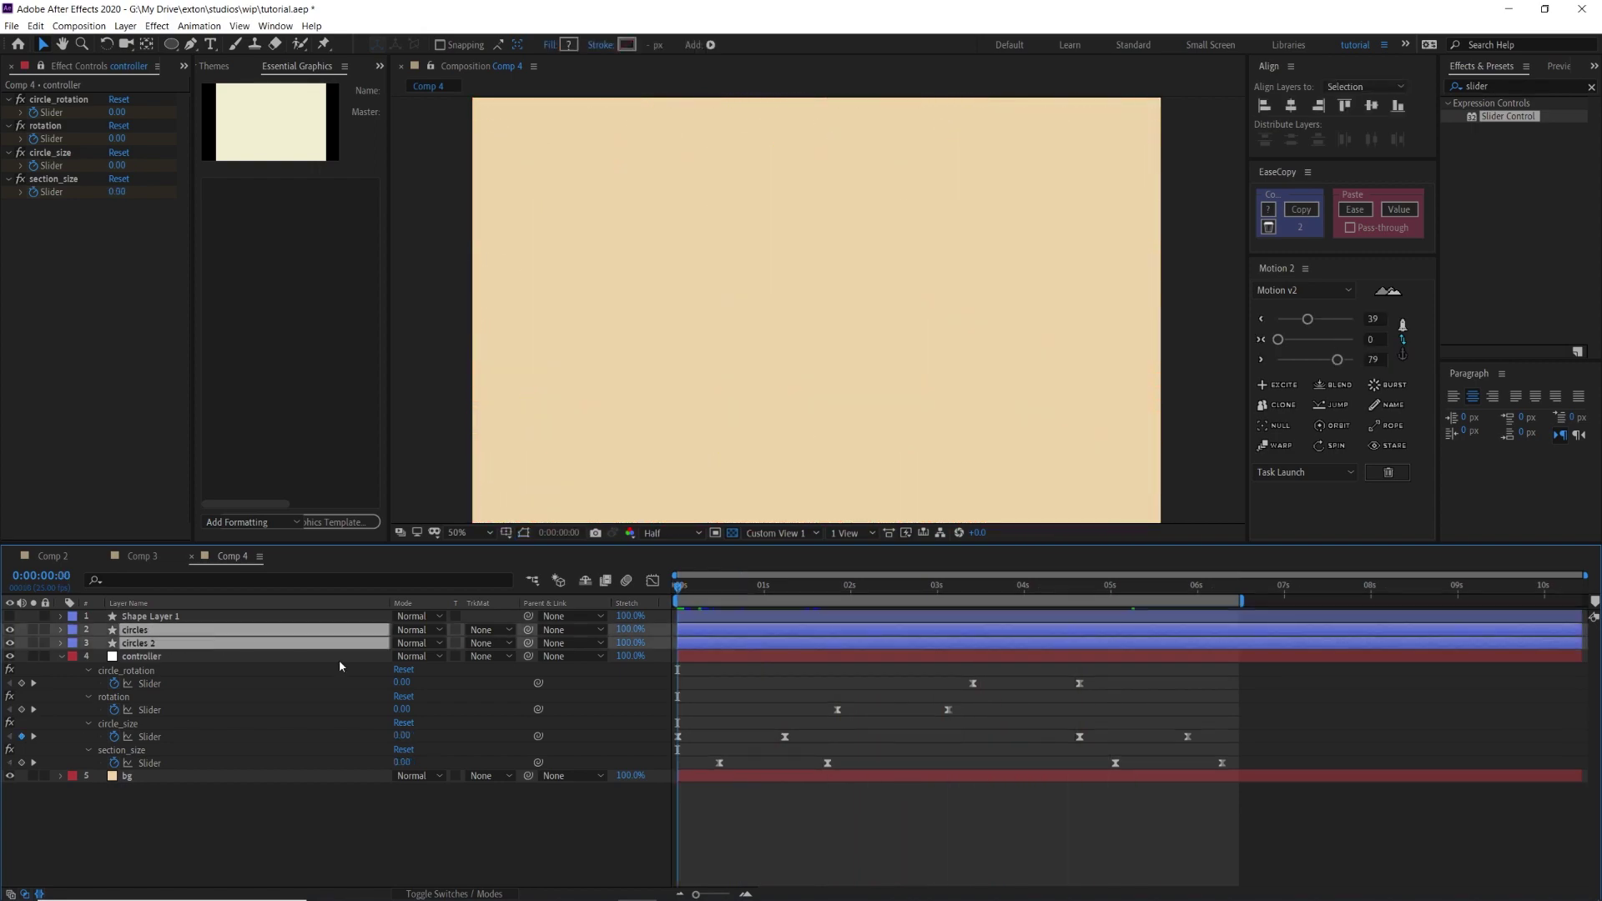
drag(529, 632, 193, 663)
Add a Scale keyframe to the controller at 0:00:00:00 and set it to 140%.
click(208, 657)
key(s)
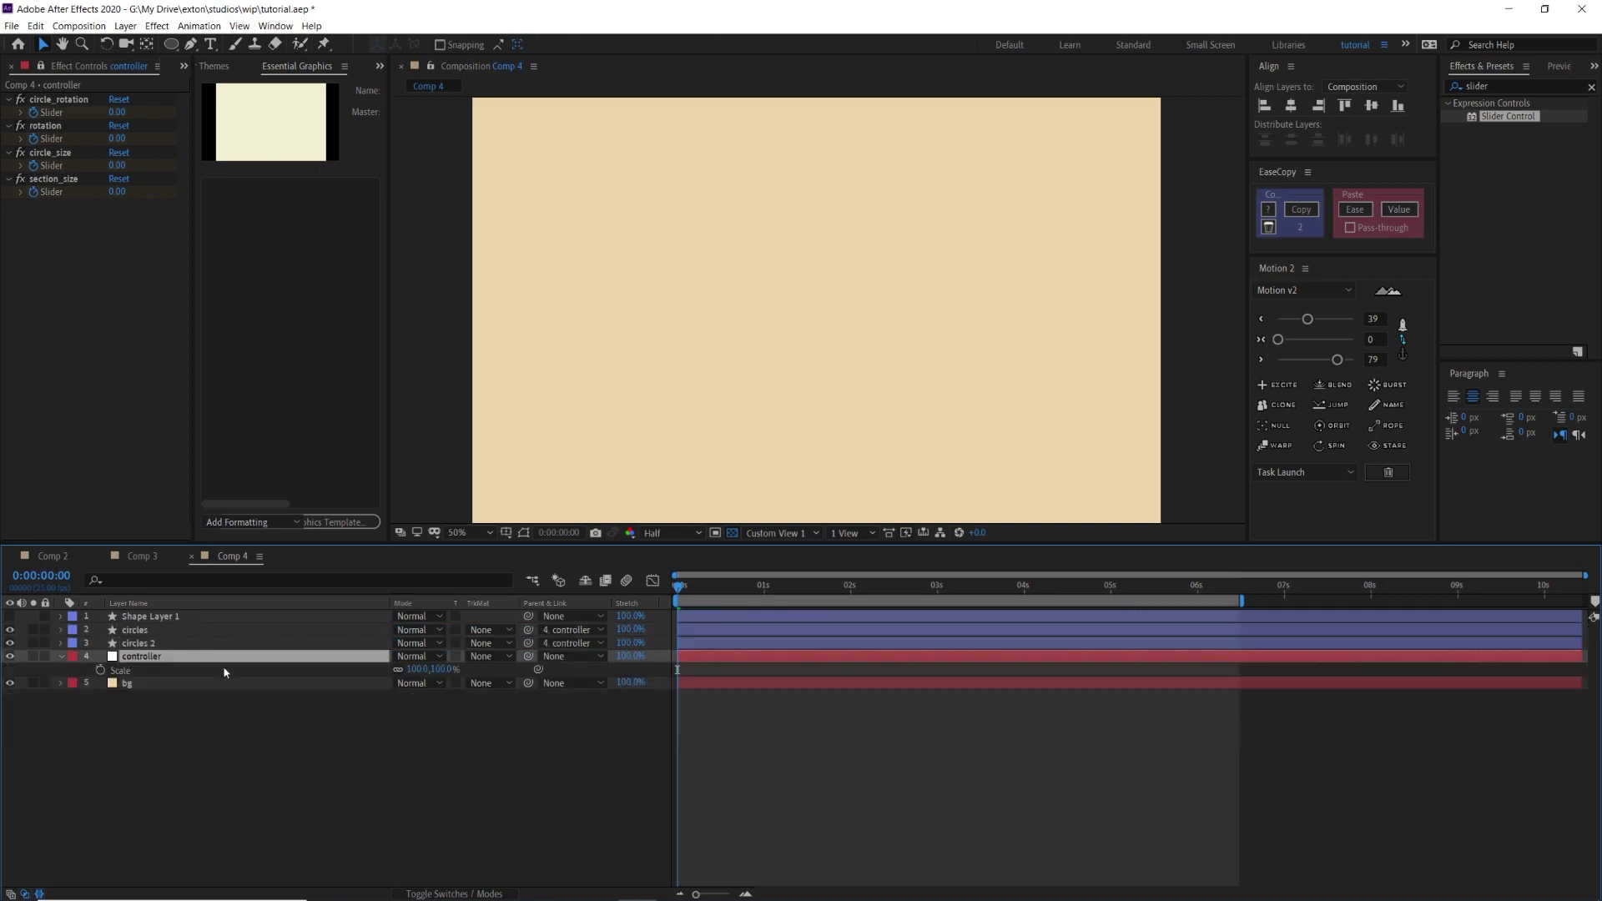
click(99, 670)
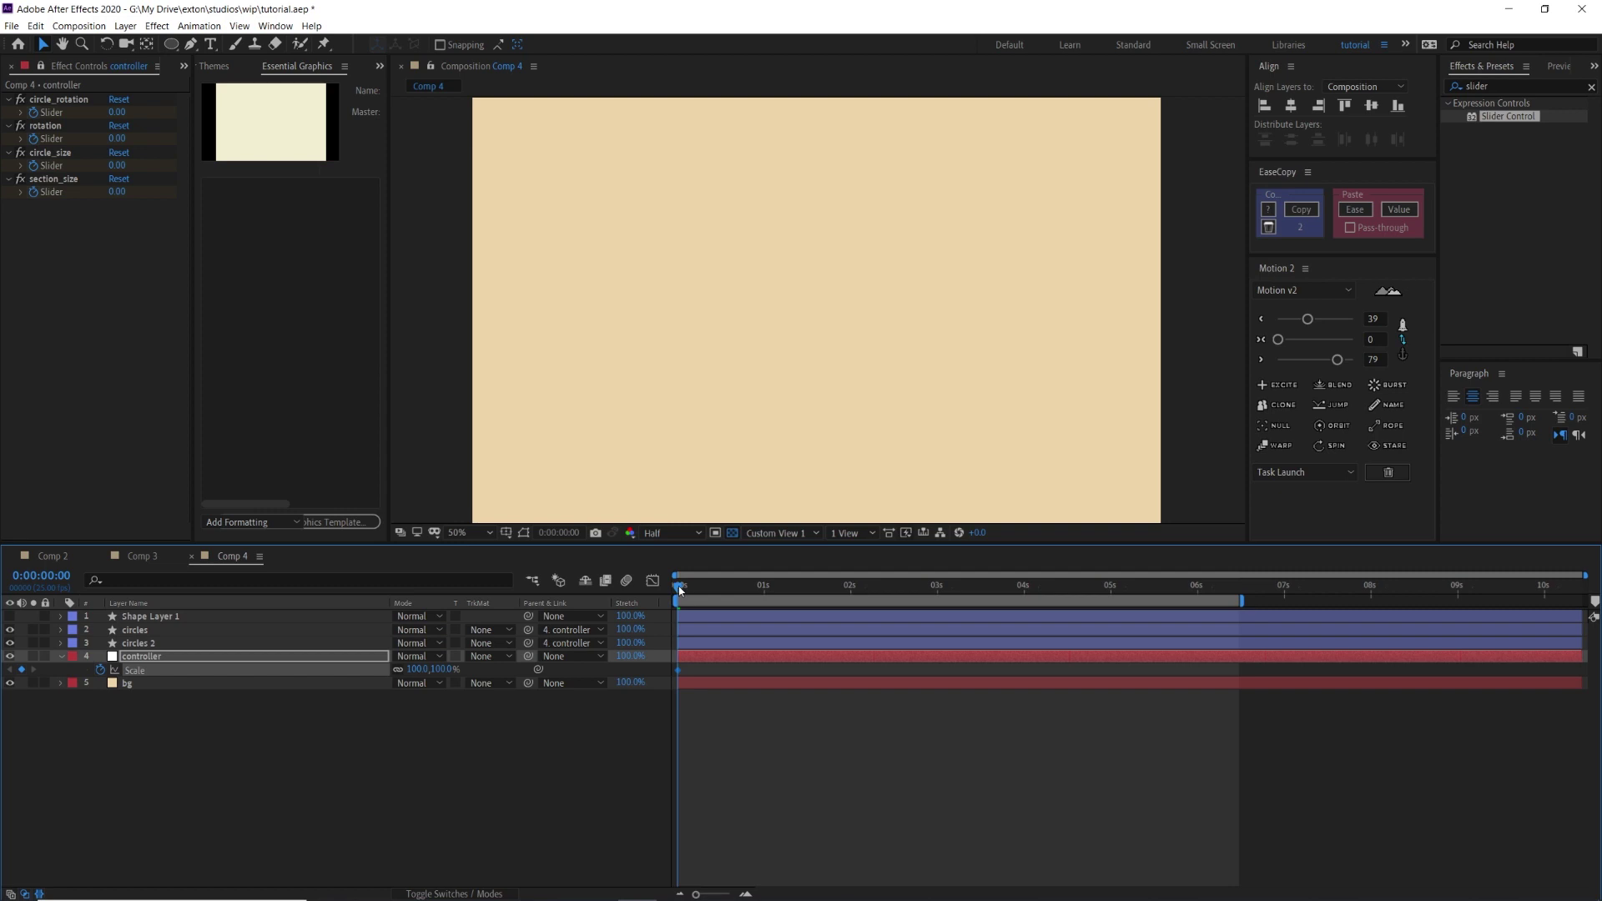
click(421, 668)
key(Return)
Add a 100% Scale keyframe to the controller at 0:00:01:20.
drag(685, 592, 838, 594)
click(417, 669)
text(100)
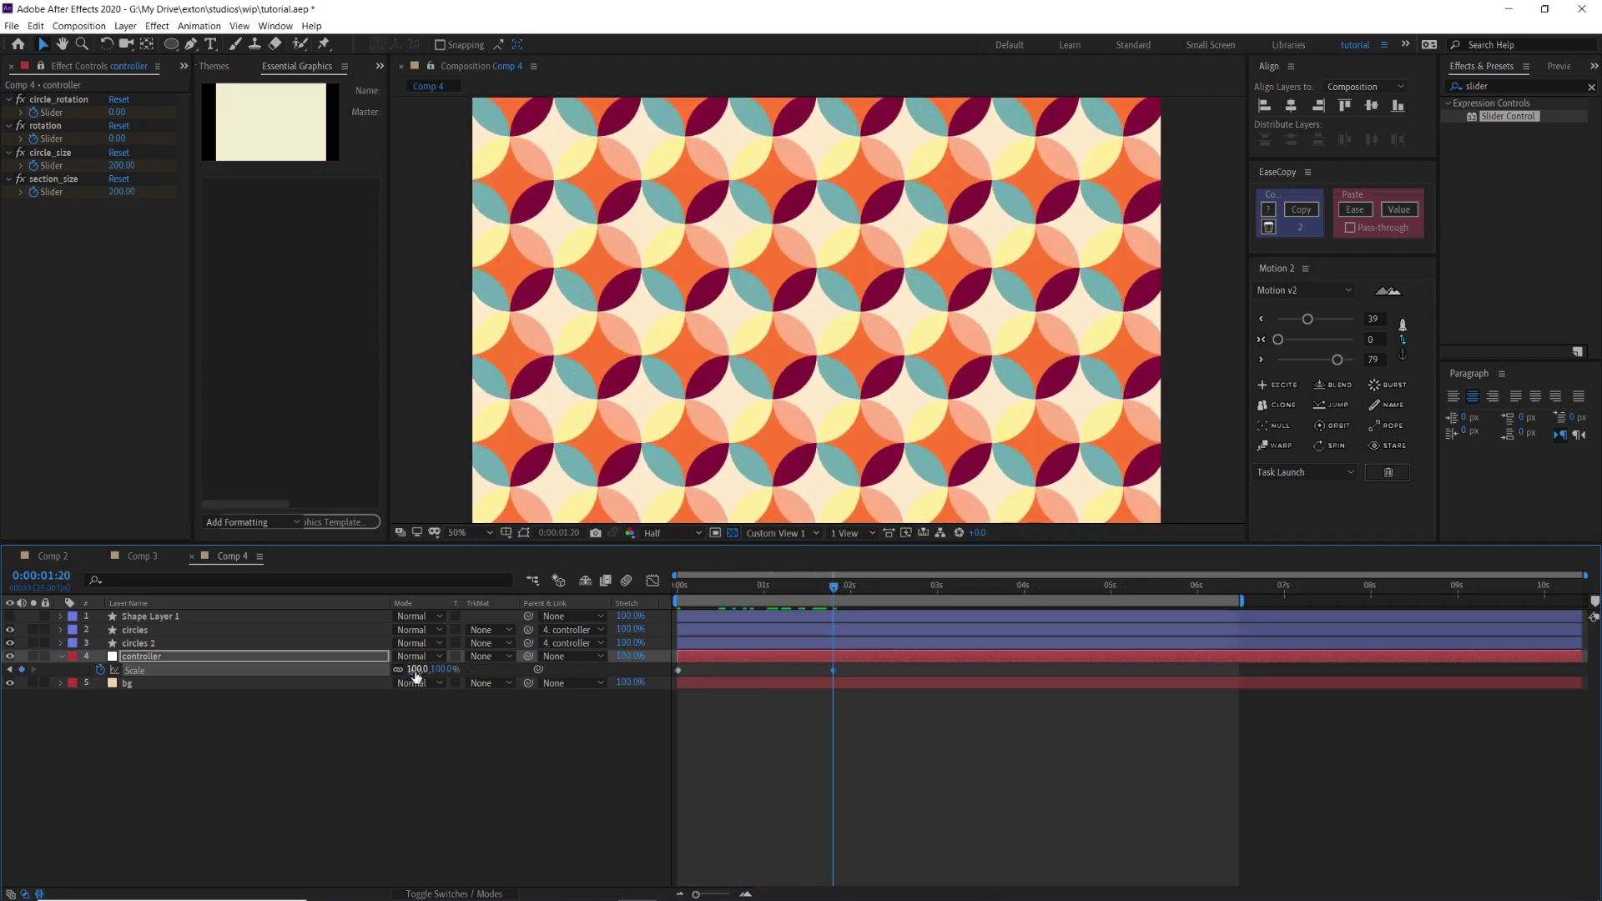
key(Return)
Add a 130% Scale keyframe to the controller at 0:00:03:04.
drag(836, 583, 958, 586)
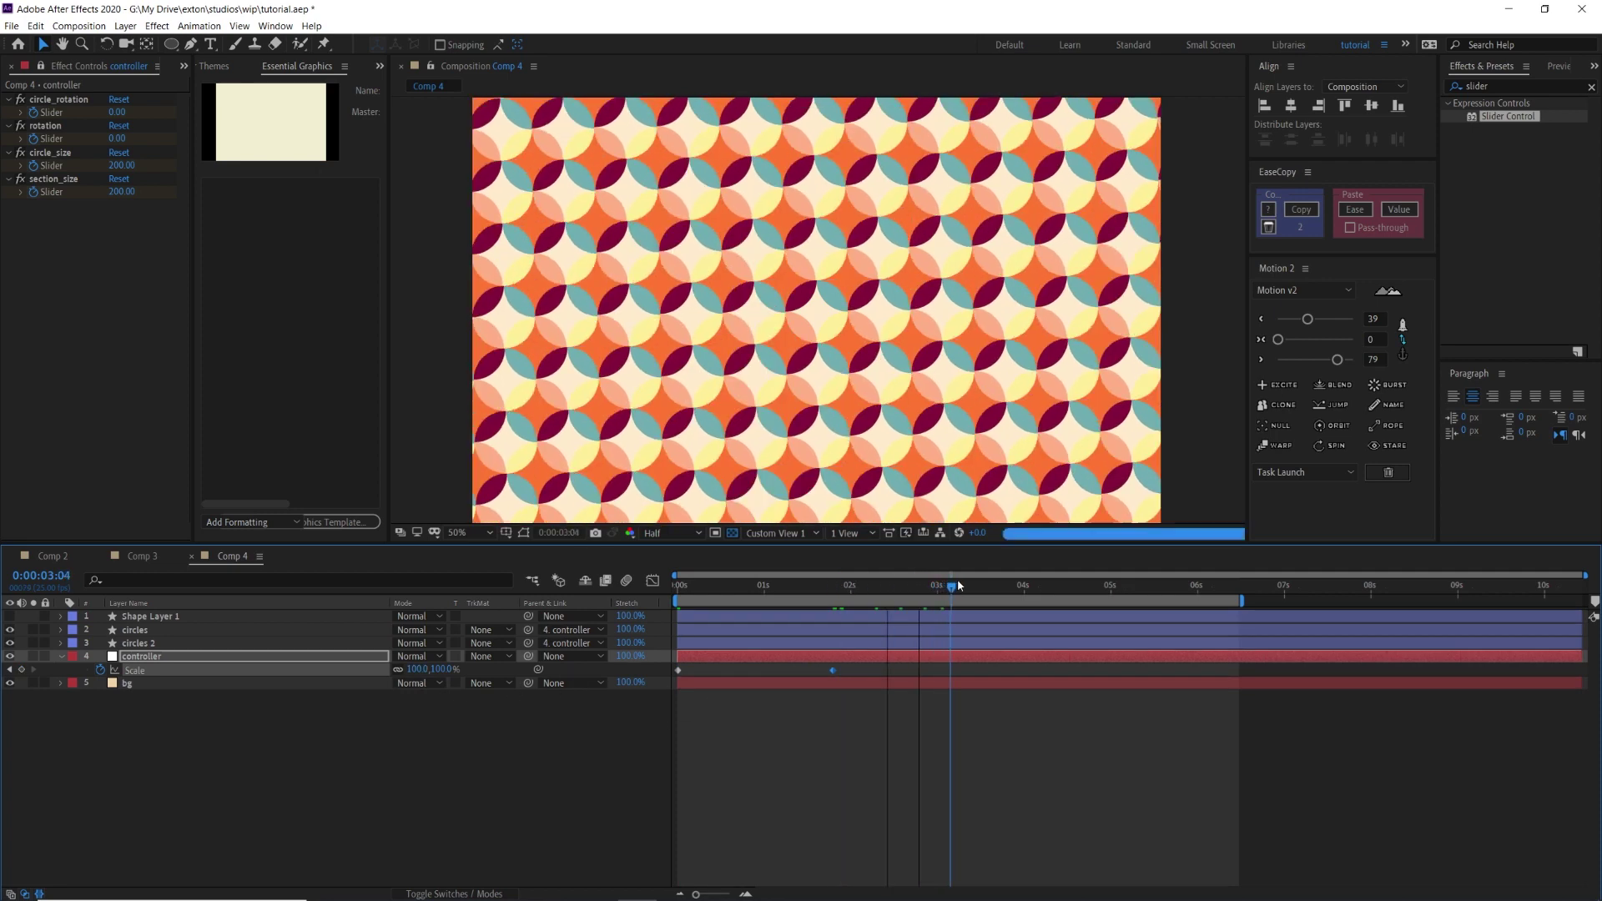
click(427, 667)
text(13)
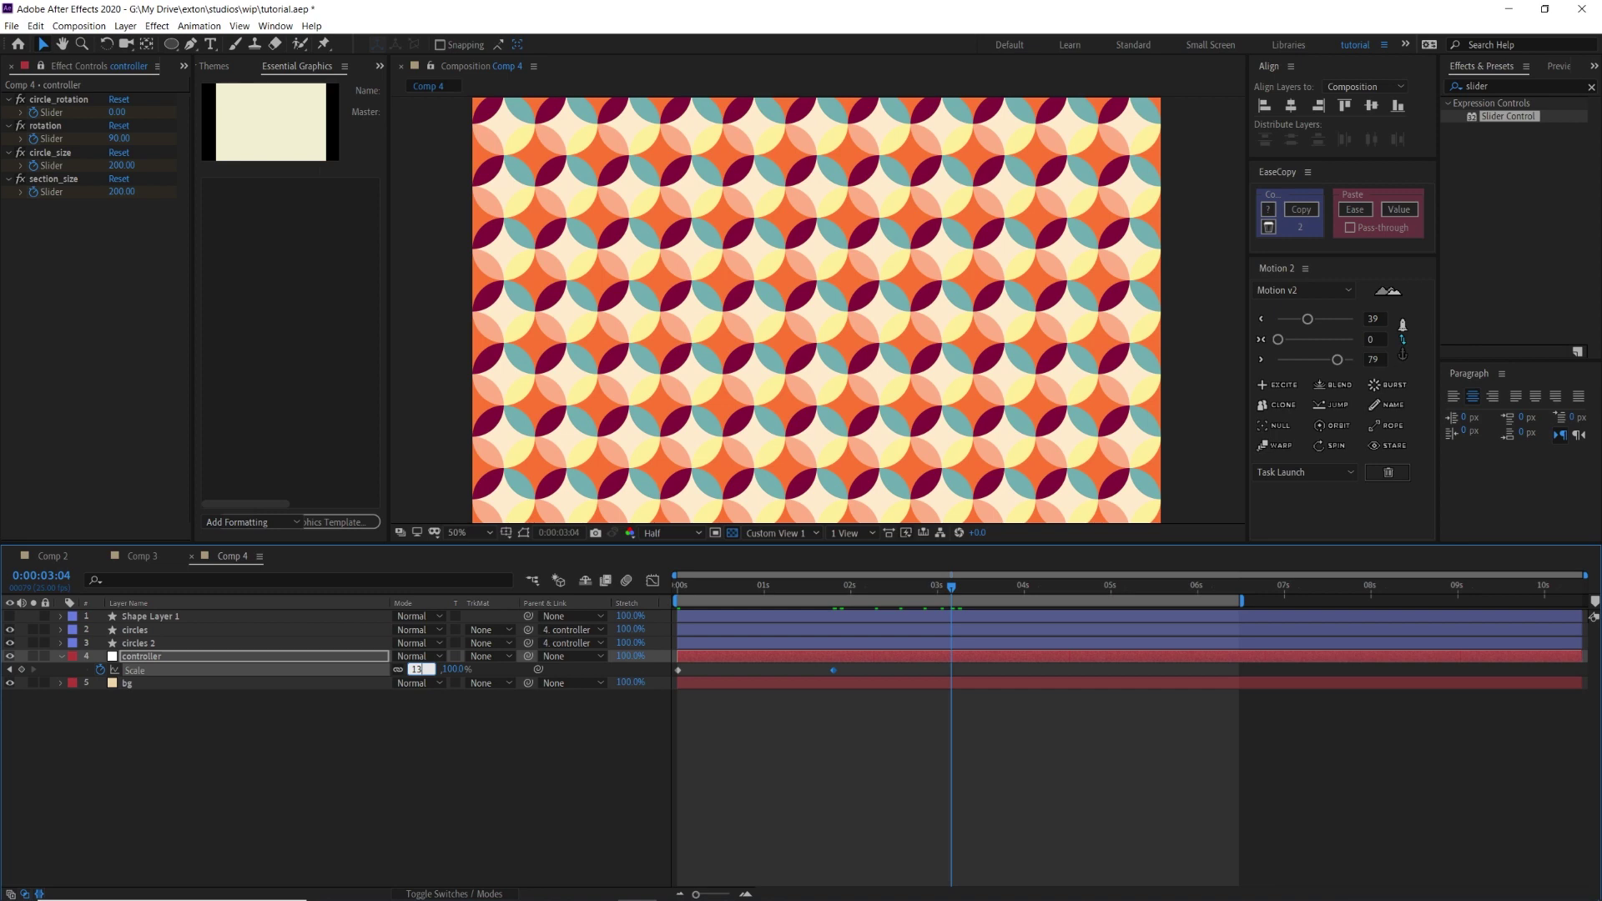
text(0)
key(Return)
Add a 90% Scale keyframe to the controller at 0:00:06:02.
drag(977, 597, 1204, 574)
click(419, 669)
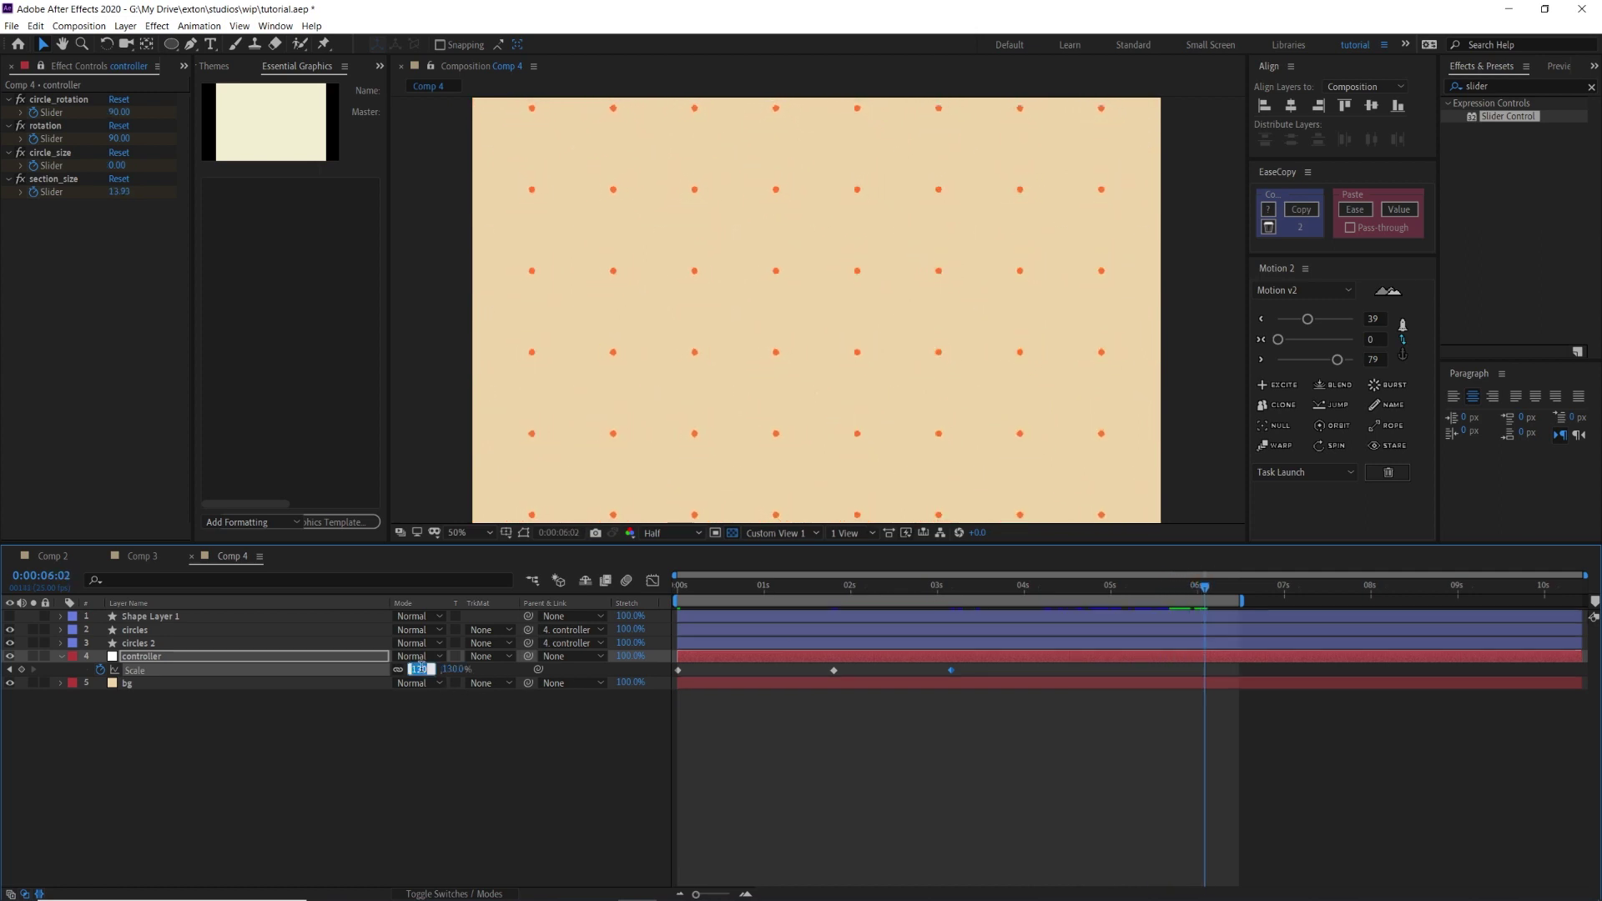
text(90)
key(Return)
Move the controller's third Scale keyframe to about 3.8 seconds and ease all four Scale keyframes.
key(comma)
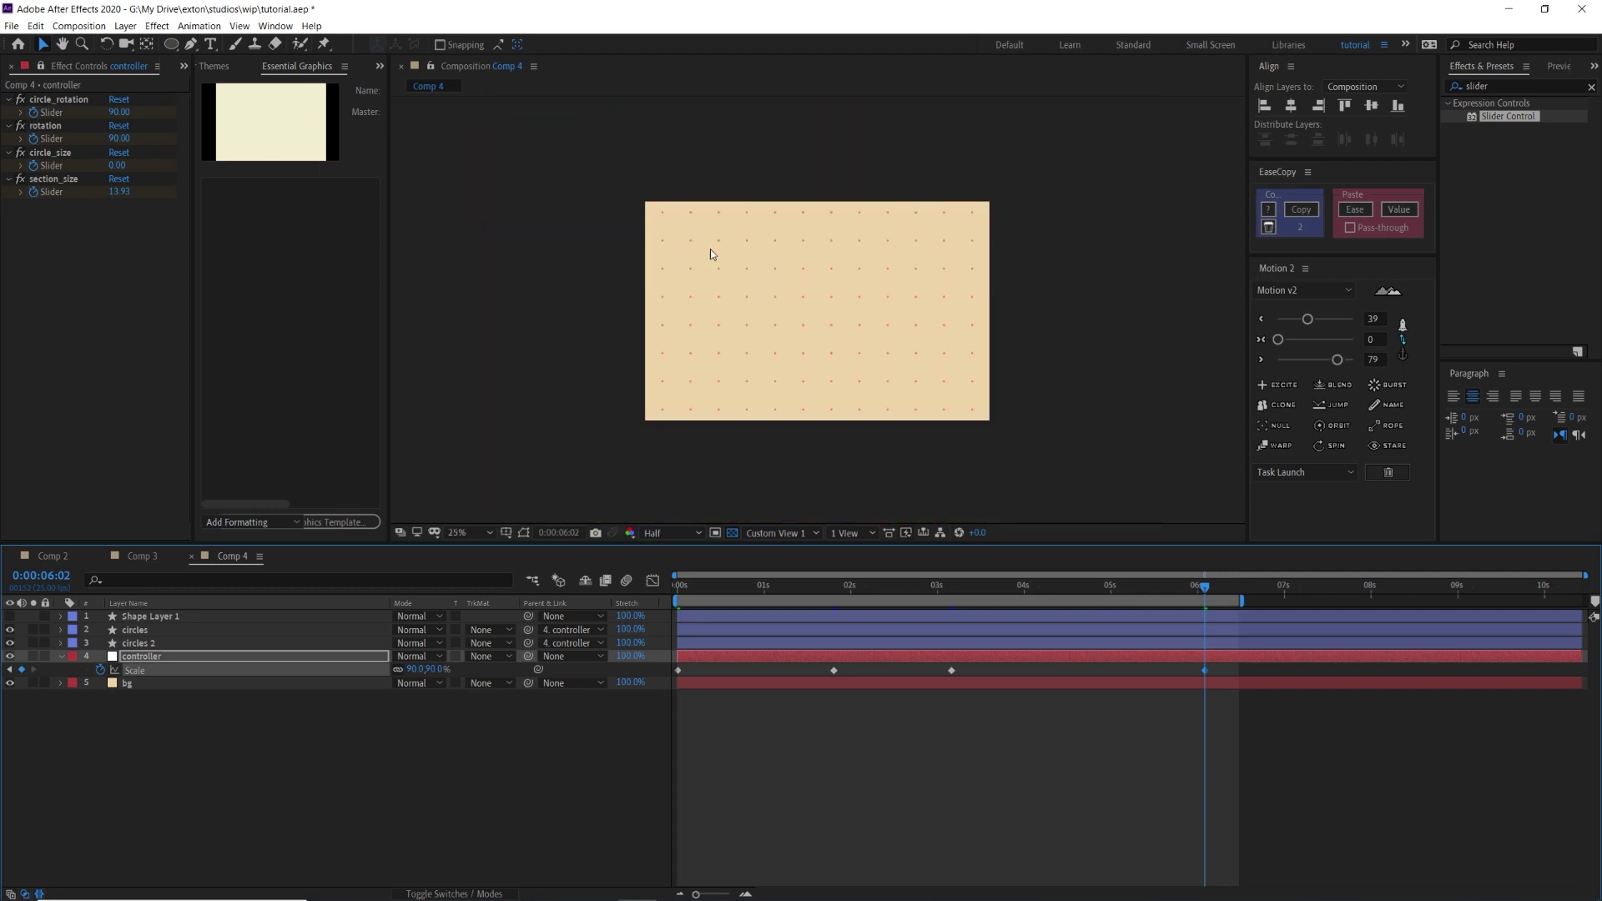
drag(950, 670, 1005, 670)
drag(1218, 665, 653, 680)
key(F2)
Preview the animation with the eased controller scaling.
key(space)
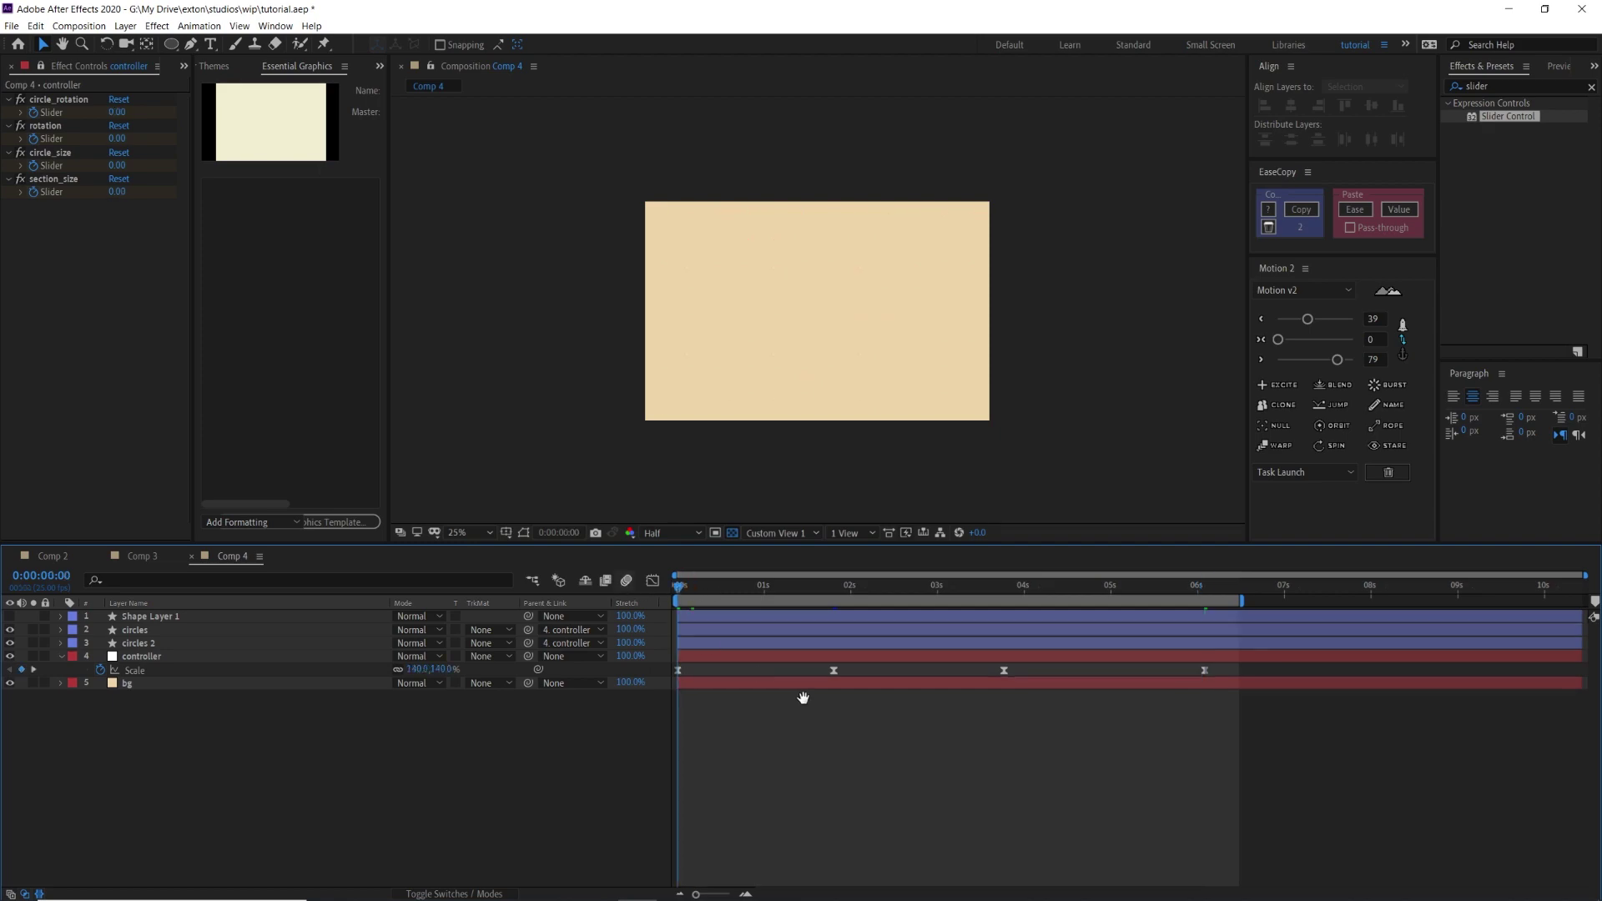
key(.)
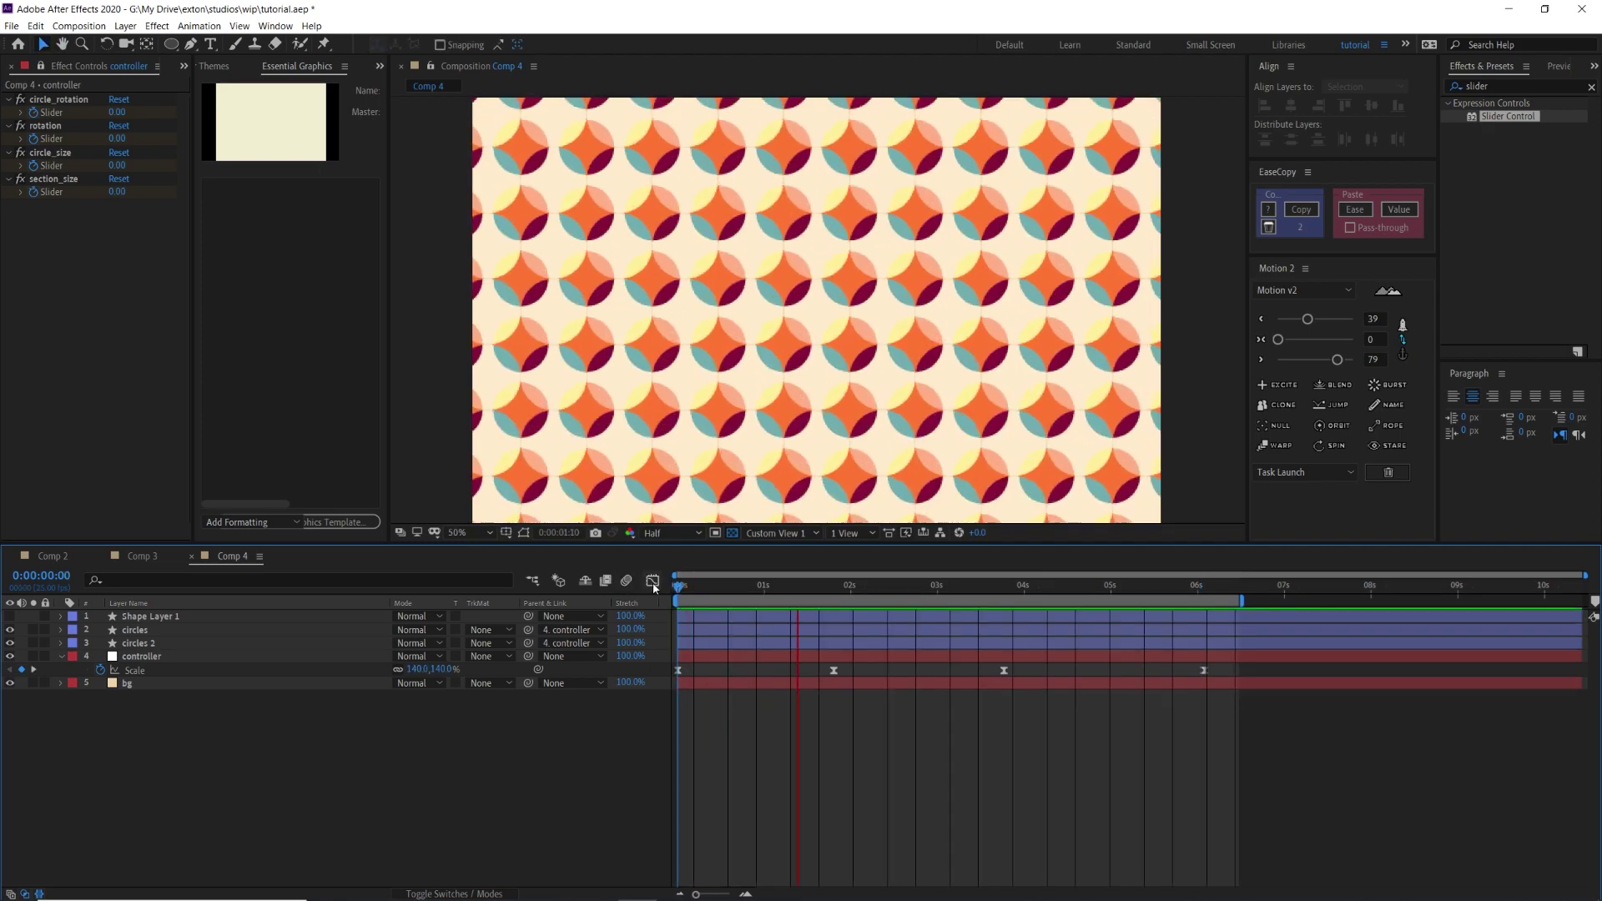